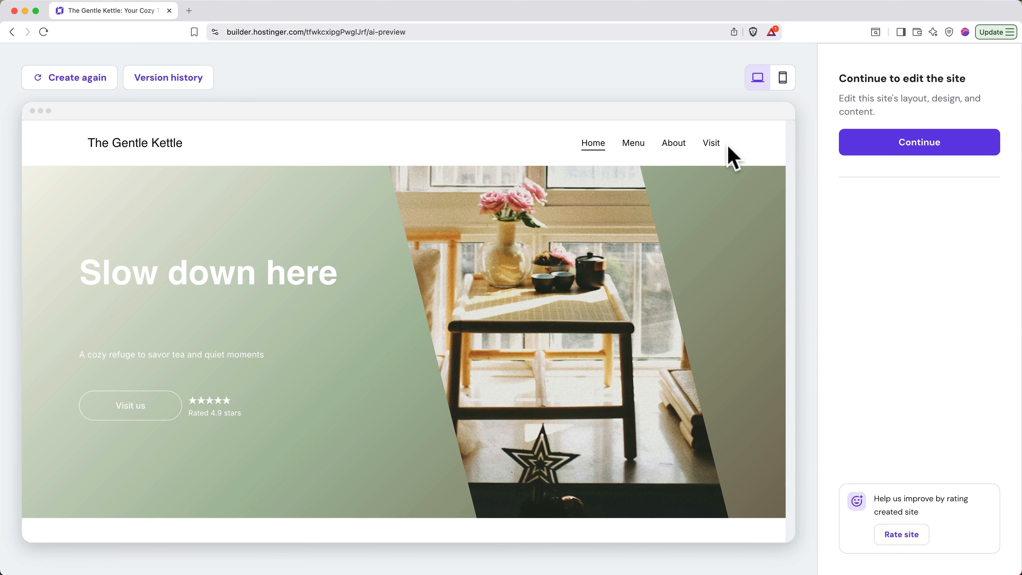
pyautogui.click(636, 149)
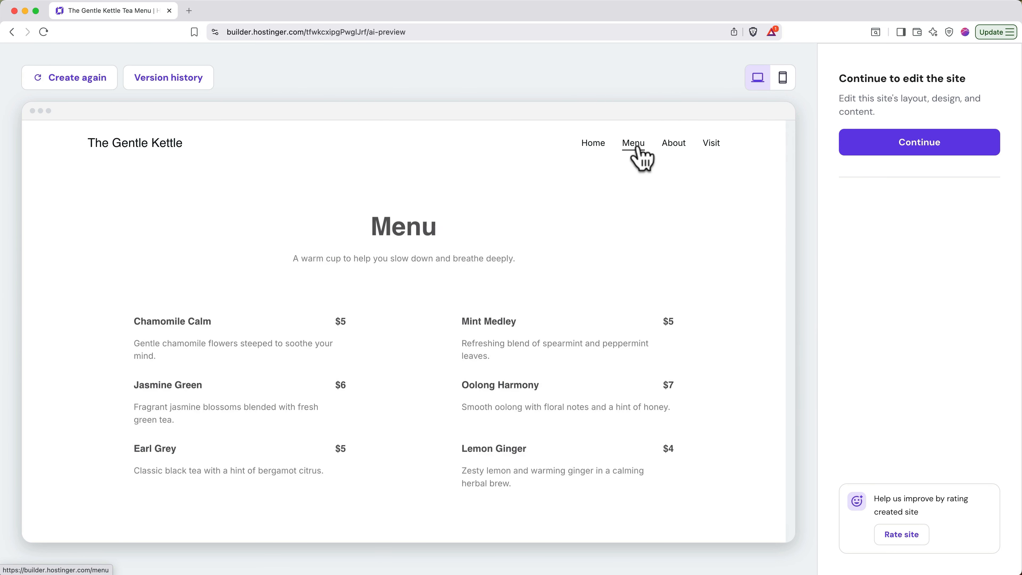
pyautogui.click(598, 151)
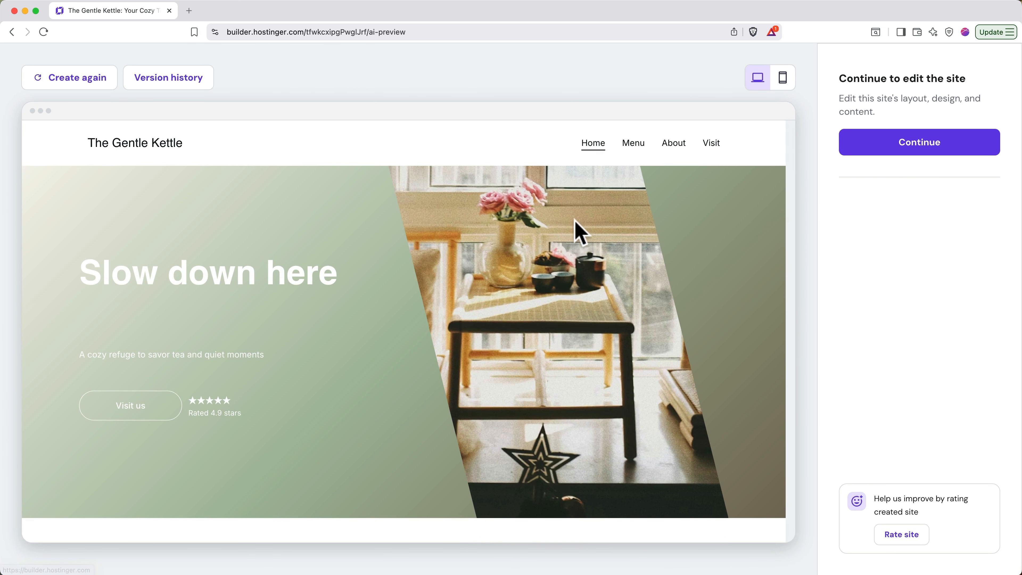
pyautogui.scroll(-5, 551, 308)
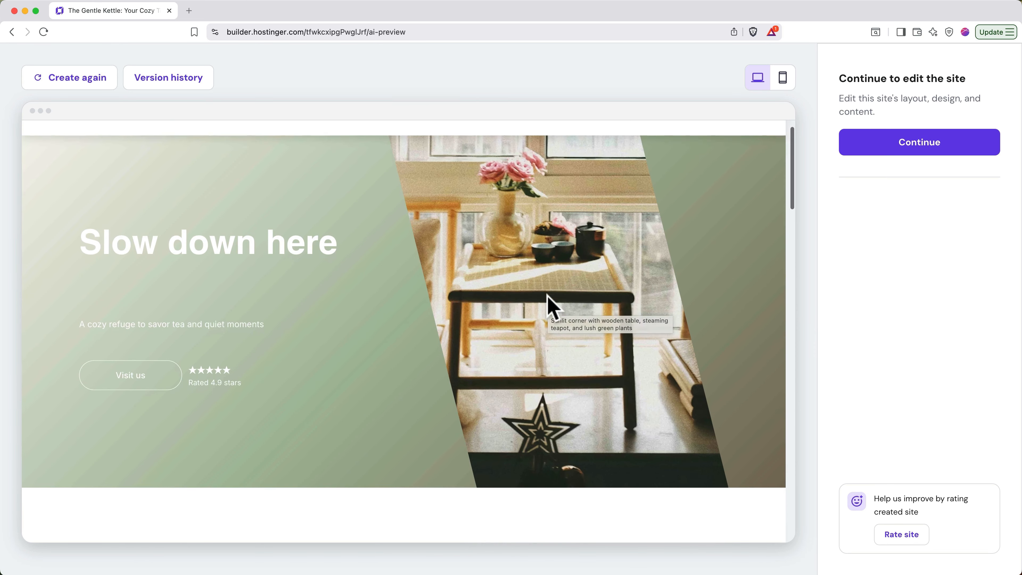
pyautogui.scroll(-9, 552, 308)
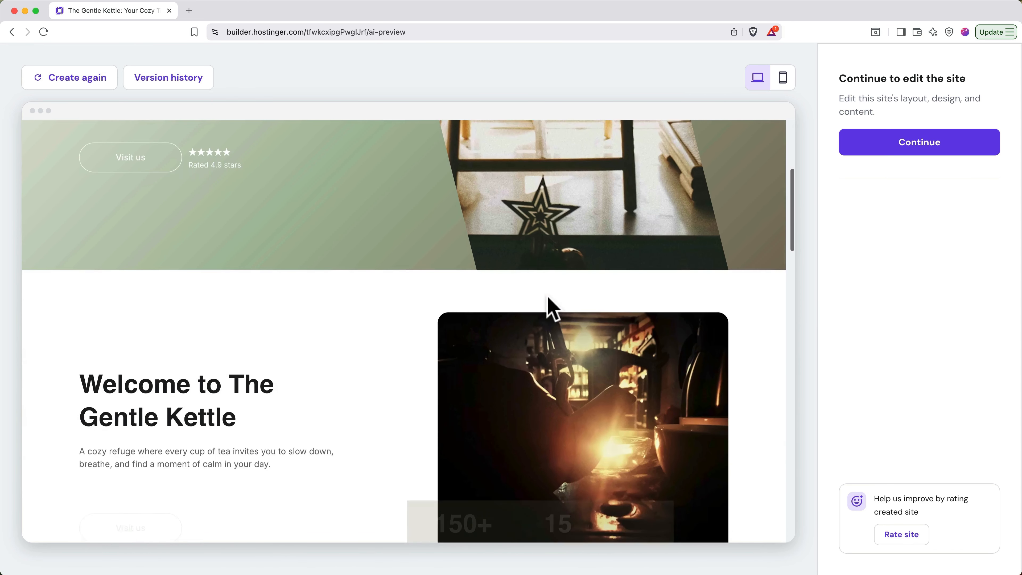
pyautogui.scroll(-15, 551, 308)
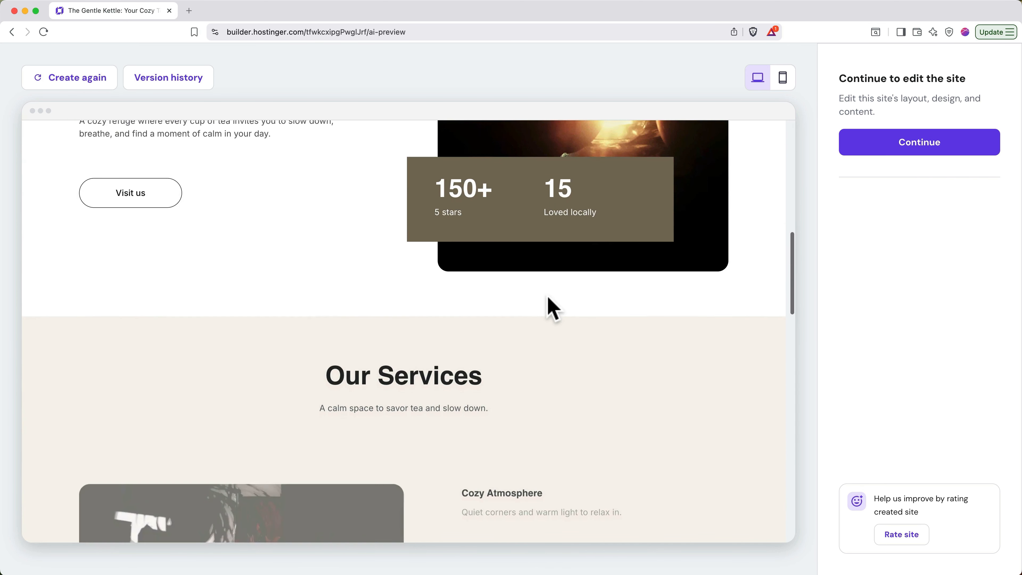
pyautogui.scroll(-6, 551, 308)
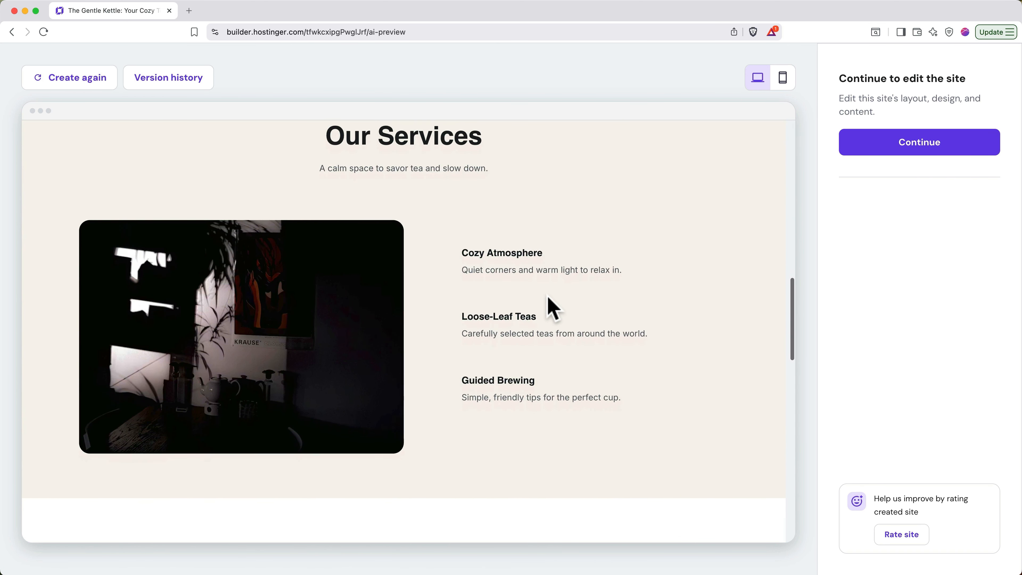
pyautogui.scroll(-7, 553, 308)
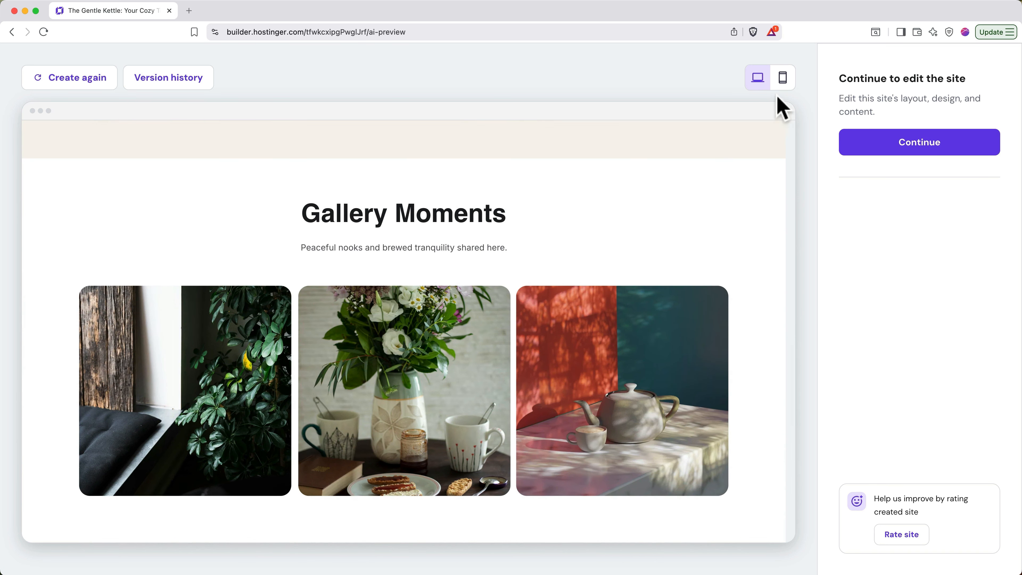
pyautogui.click(784, 87)
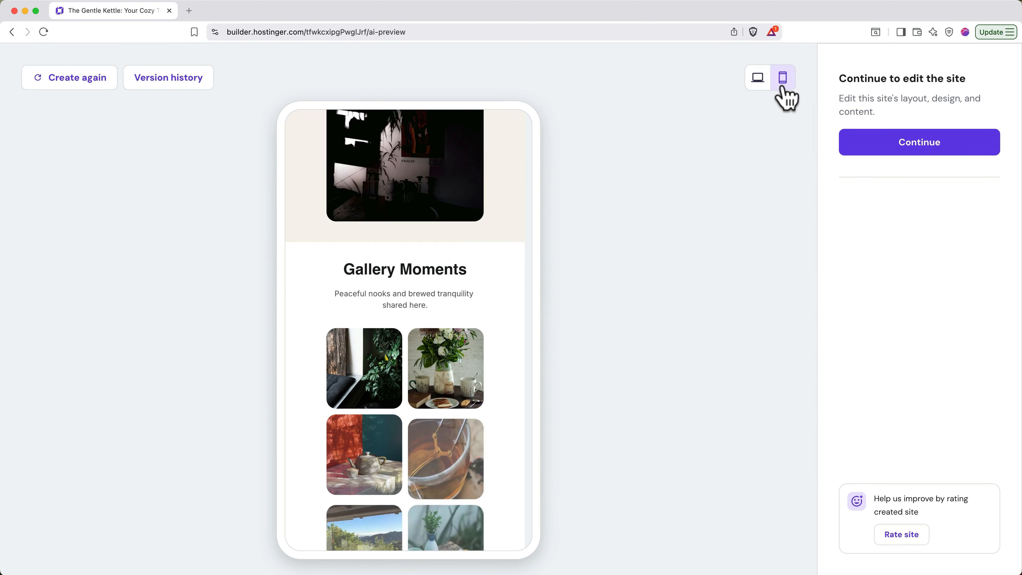
pyautogui.scroll(1, 457, 290)
pyautogui.scroll(12, 457, 290)
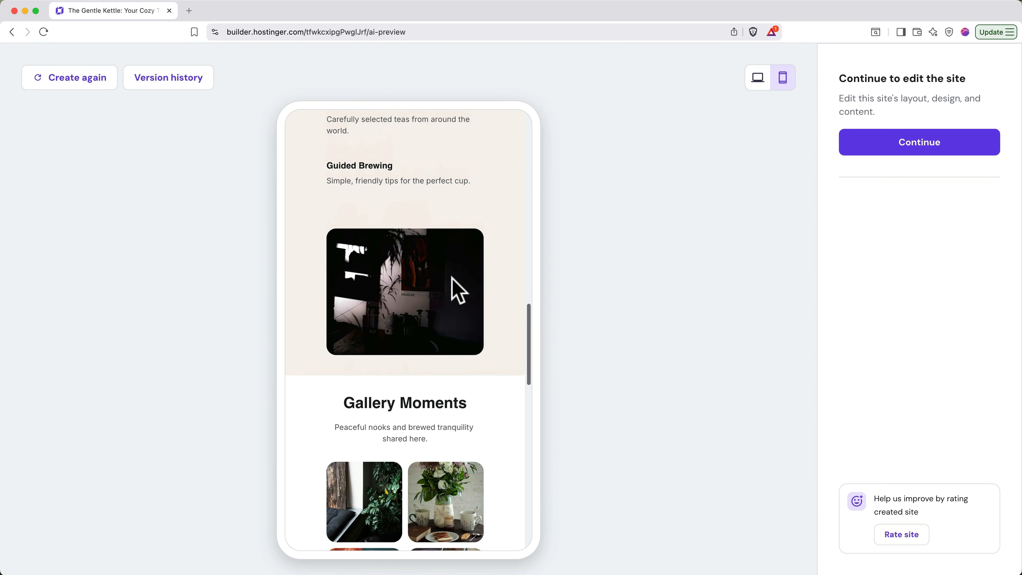
pyautogui.scroll(10, 453, 284)
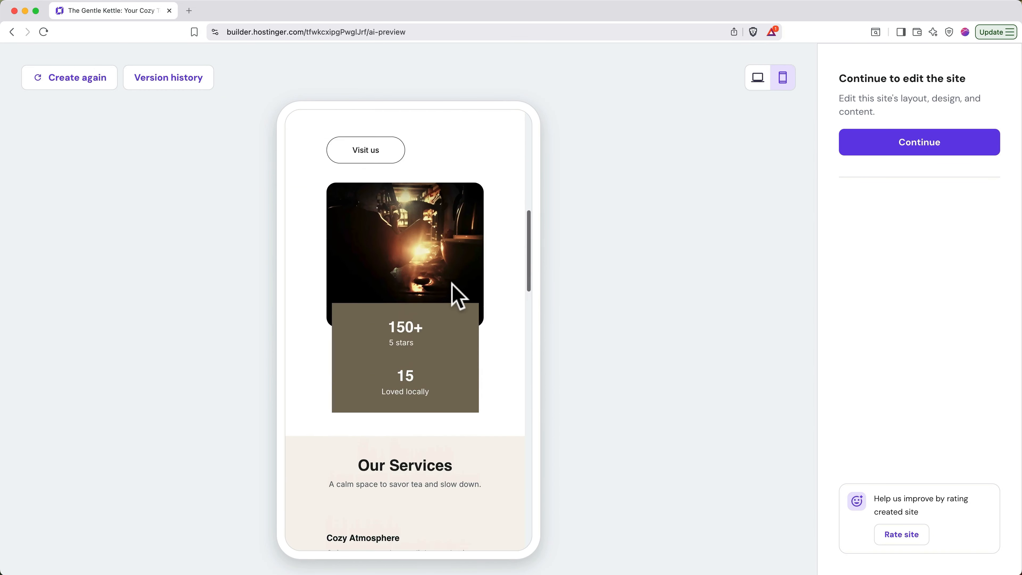
pyautogui.scroll(3, 457, 294)
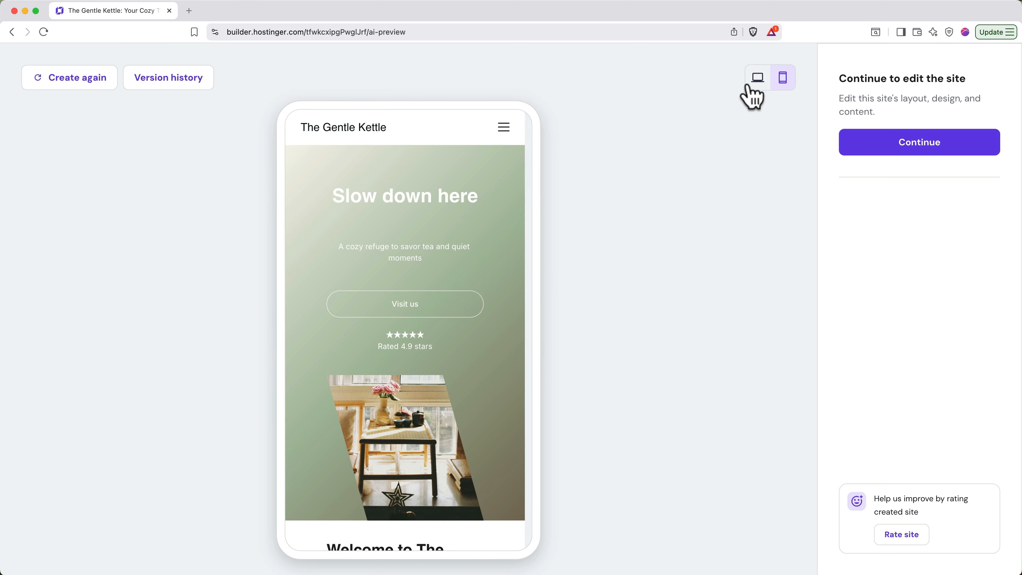
pyautogui.click(752, 97)
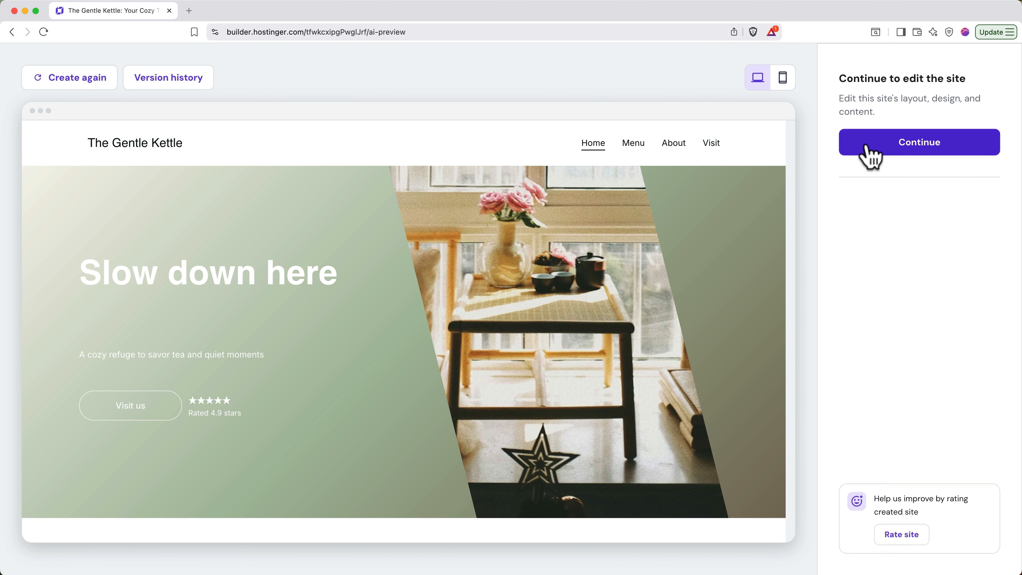
# - Open The Gentle Kettle in the editor, undo a change to the 'Slow down here' heading, then open Website styles
pyautogui.click(870, 156)
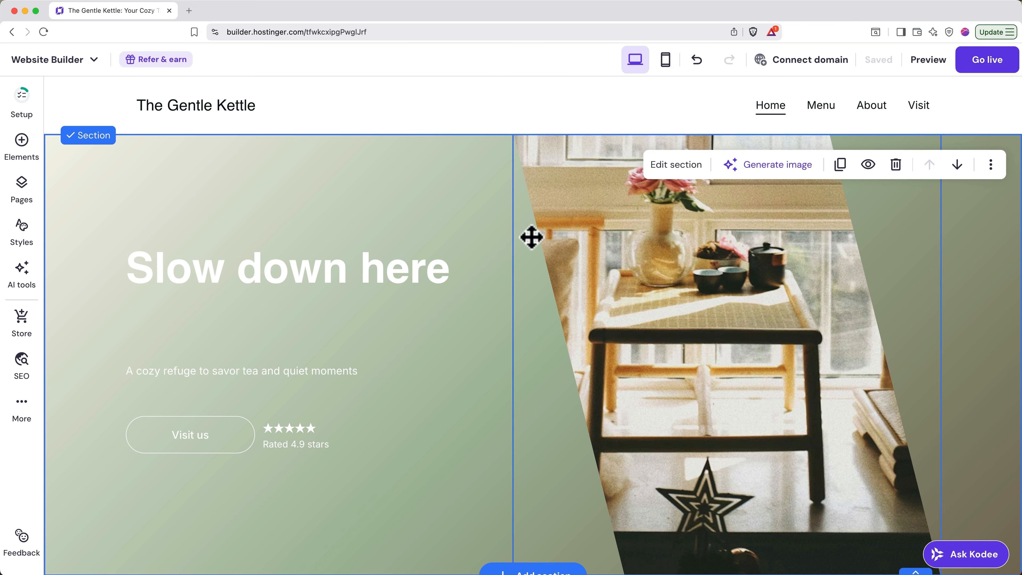
pyautogui.click(411, 268)
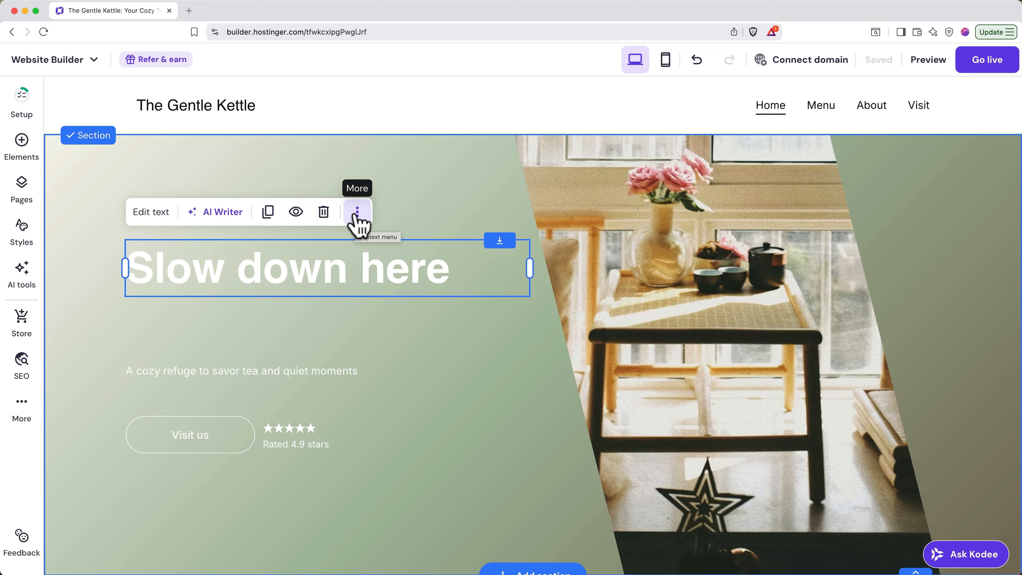
pyautogui.click(698, 60)
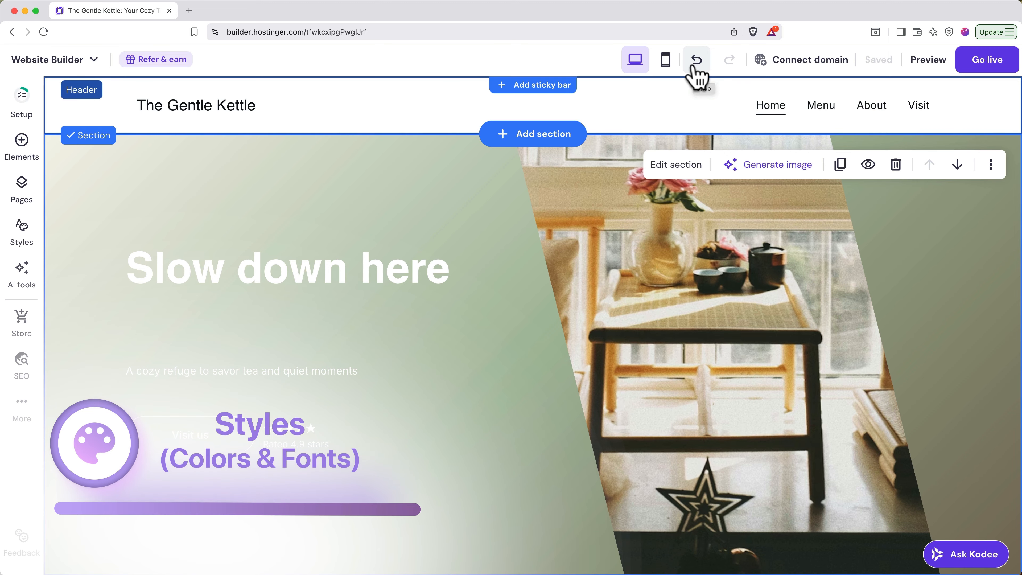
pyautogui.click(28, 240)
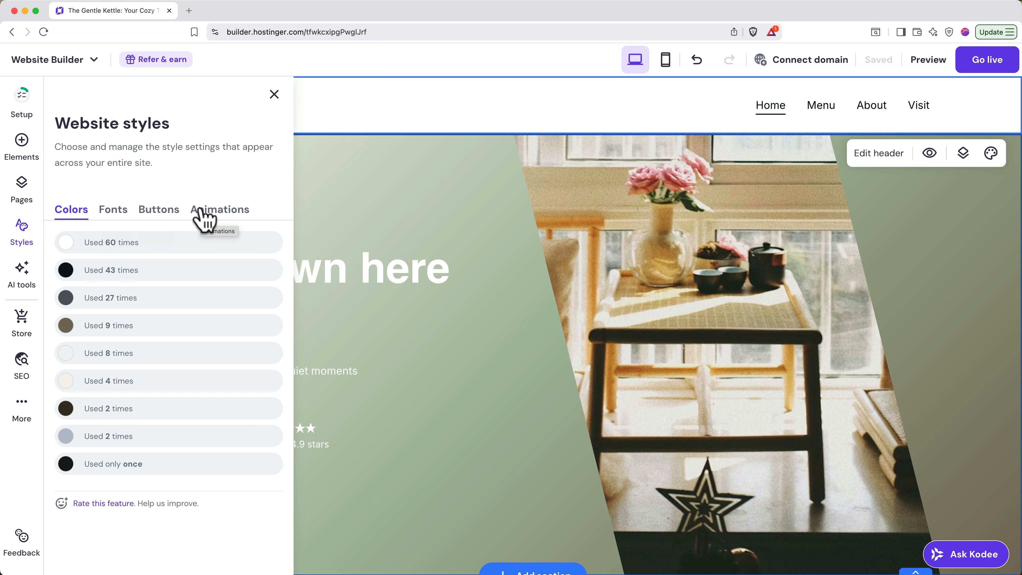
# - Apply the Junge font pairing site-wide, resetting earlier font edits
pyautogui.click(125, 217)
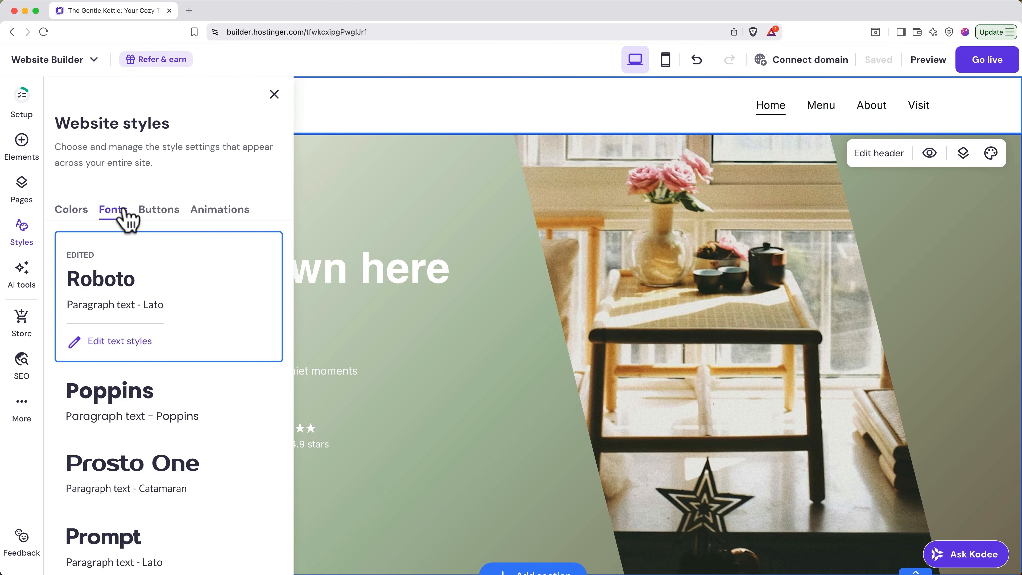
pyautogui.scroll(-7, 455, 345)
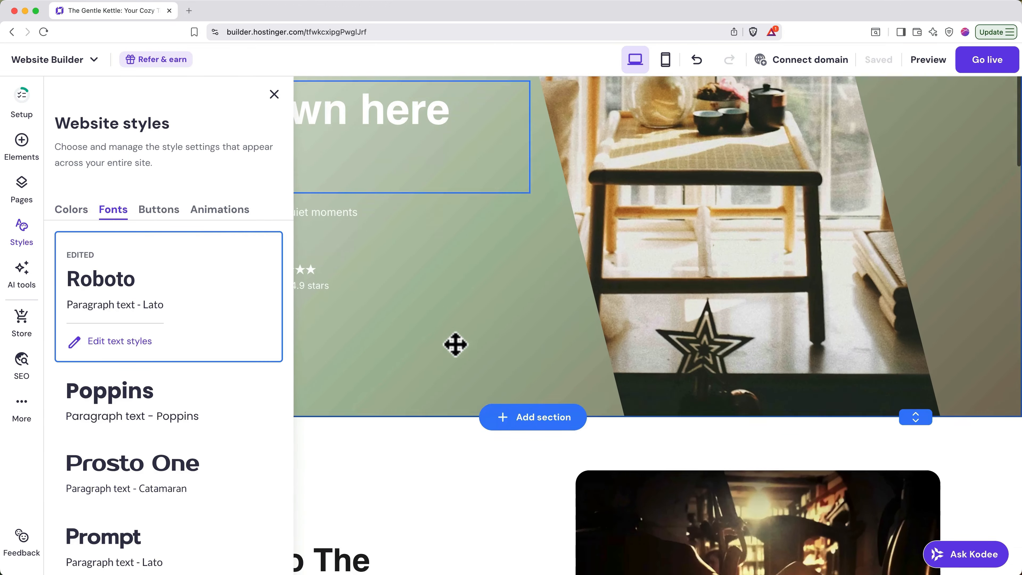
pyautogui.scroll(-10, 458, 354)
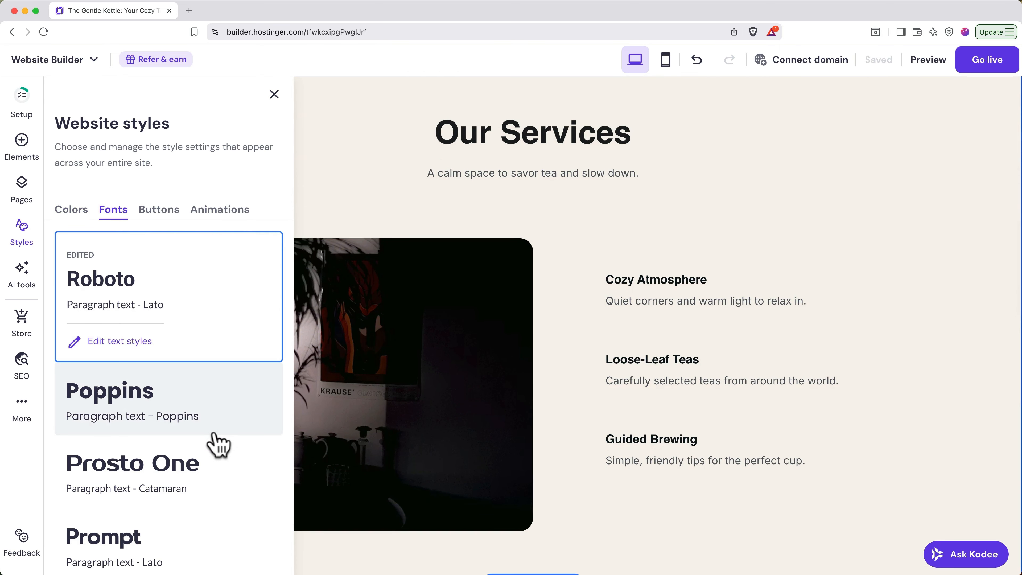
pyautogui.scroll(-7, 217, 443)
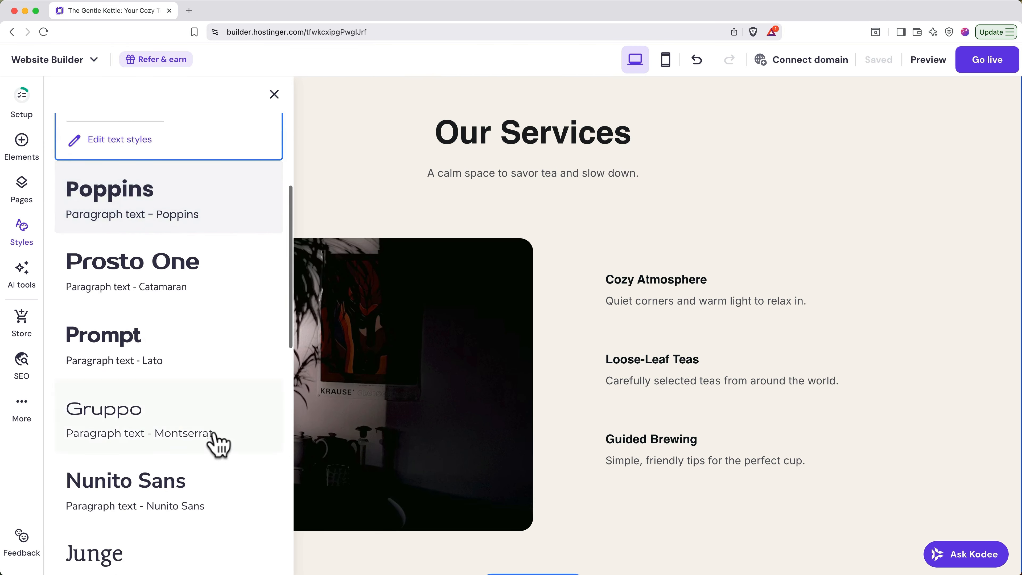
pyautogui.click(235, 449)
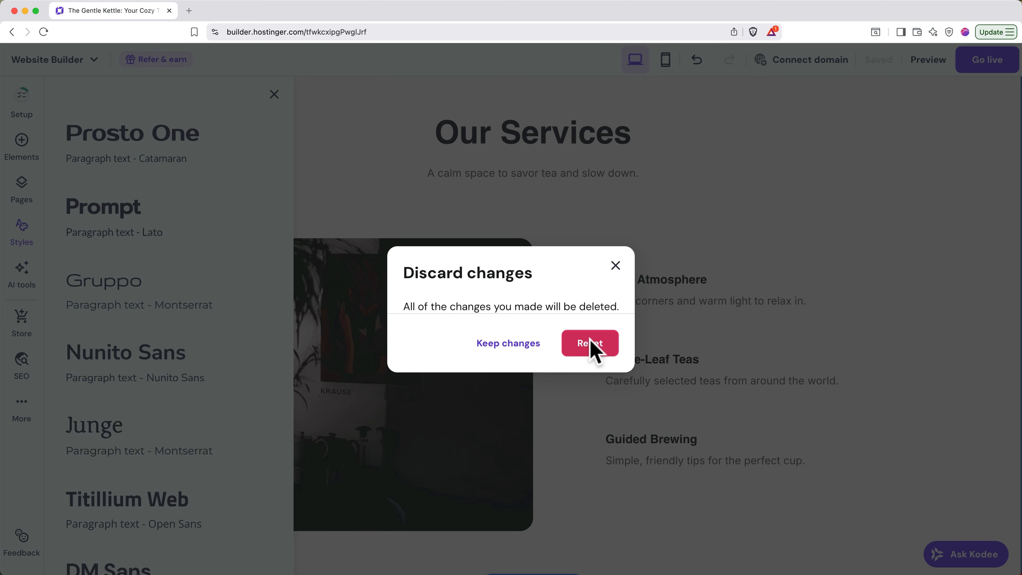
pyautogui.click(592, 348)
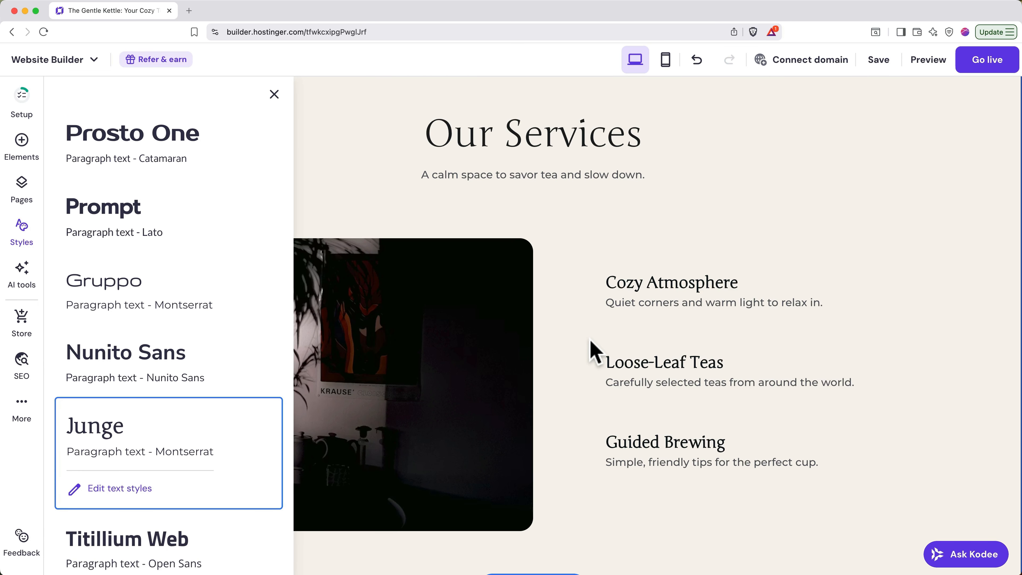
# - Review the site's colour palette, then close the Website styles panel
pyautogui.scroll(10, 591, 351)
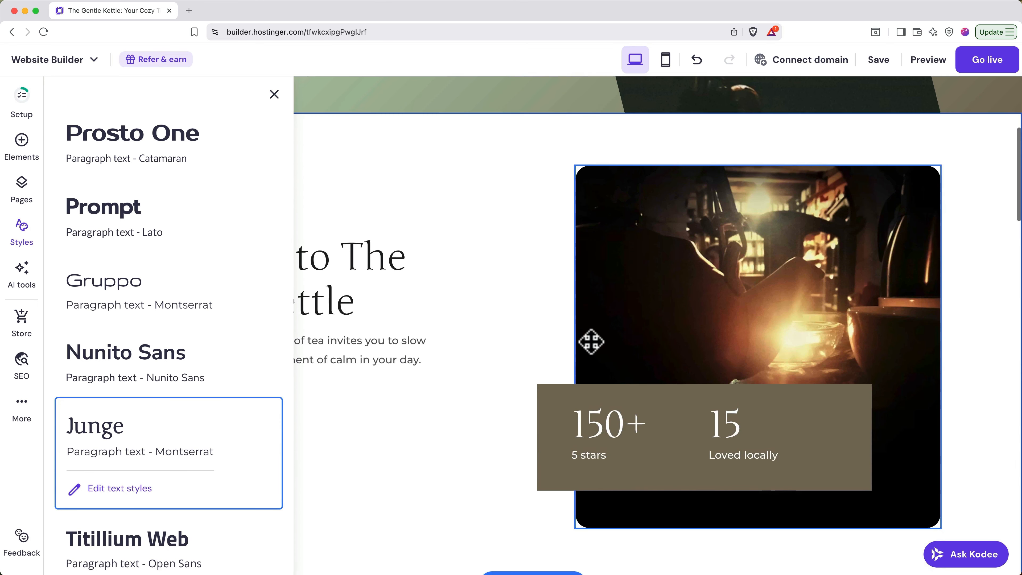
pyautogui.scroll(9, 591, 342)
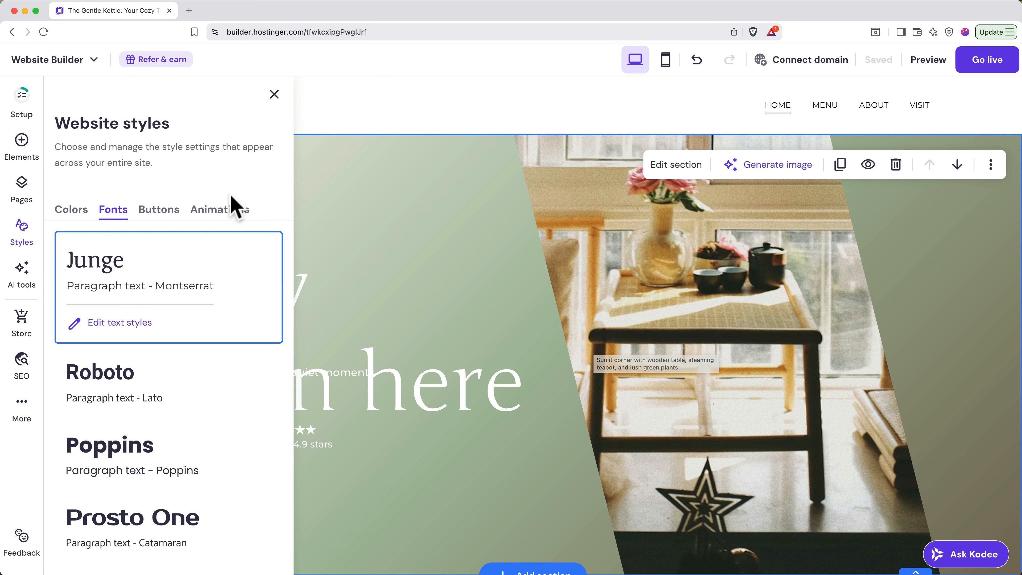
pyautogui.click(79, 212)
pyautogui.moveTo(114, 249)
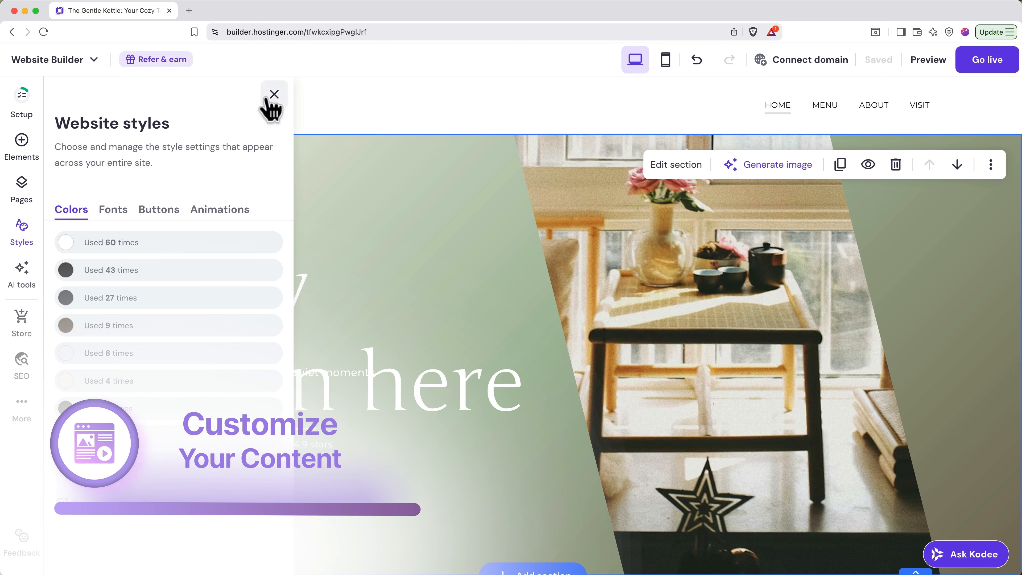
pyautogui.click(275, 95)
pyautogui.click(268, 99)
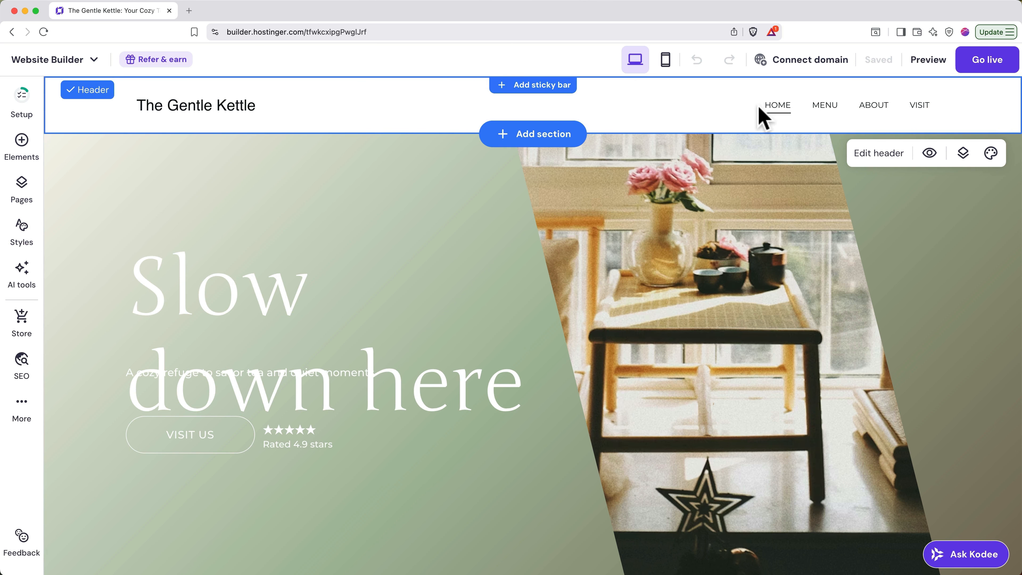
# - Preview the Menu, About and Visit pages, then return to the Home page
pyautogui.click(824, 107)
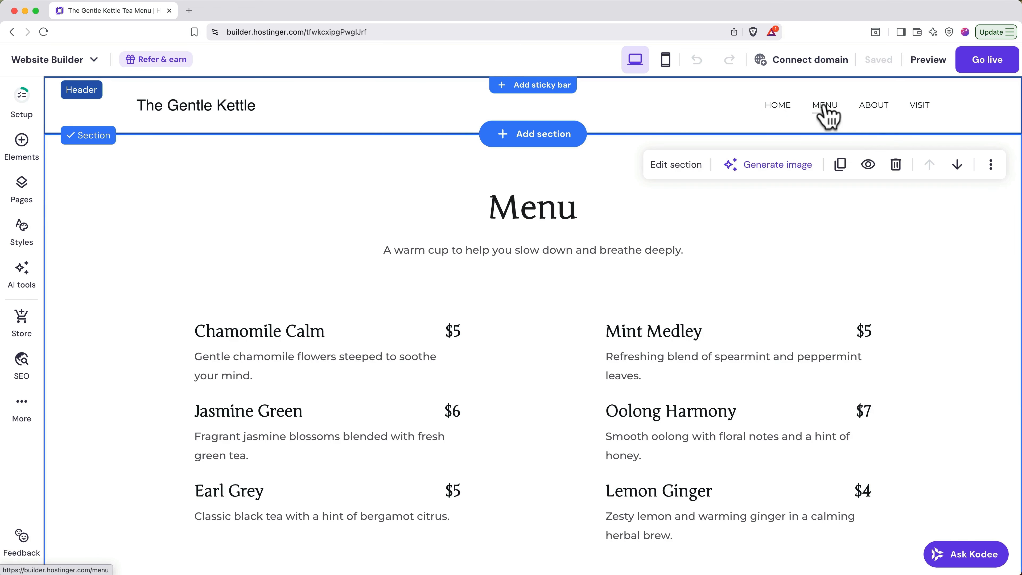
pyautogui.click(873, 108)
pyautogui.click(919, 108)
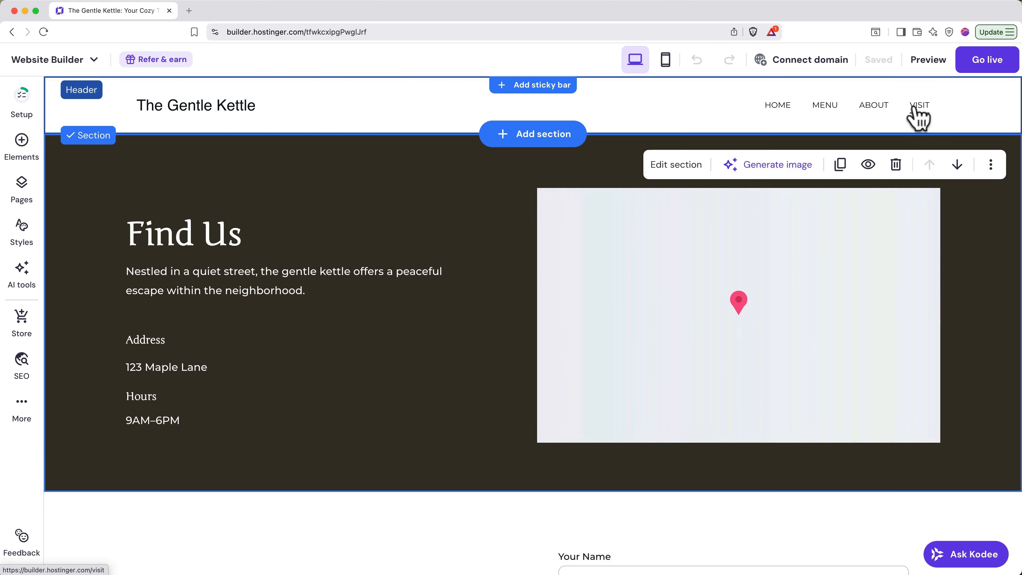
pyautogui.click(777, 108)
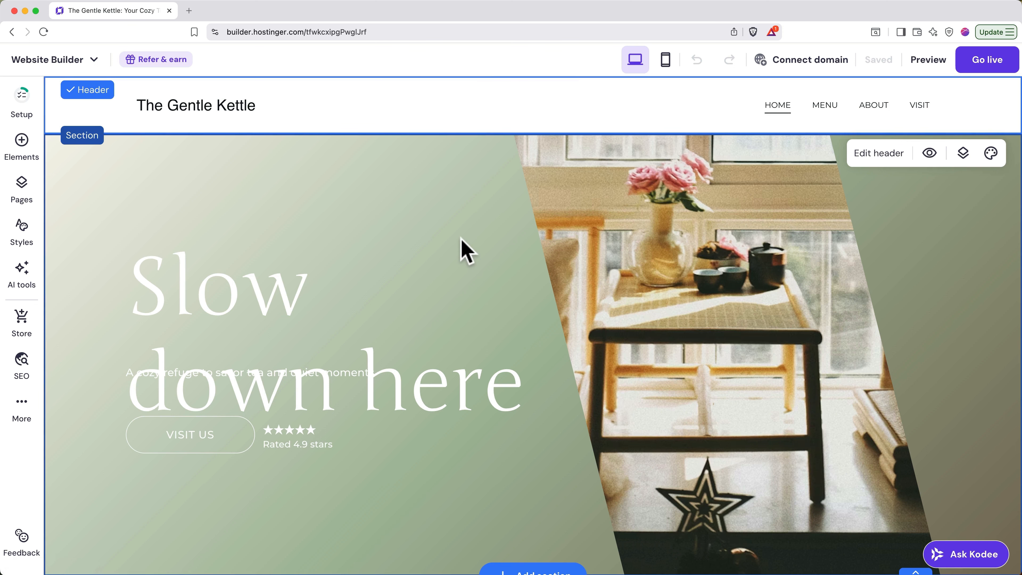
# - Move the Welcome to The Gentle Kettle section below the Our Services section
pyautogui.scroll(-7, 462, 242)
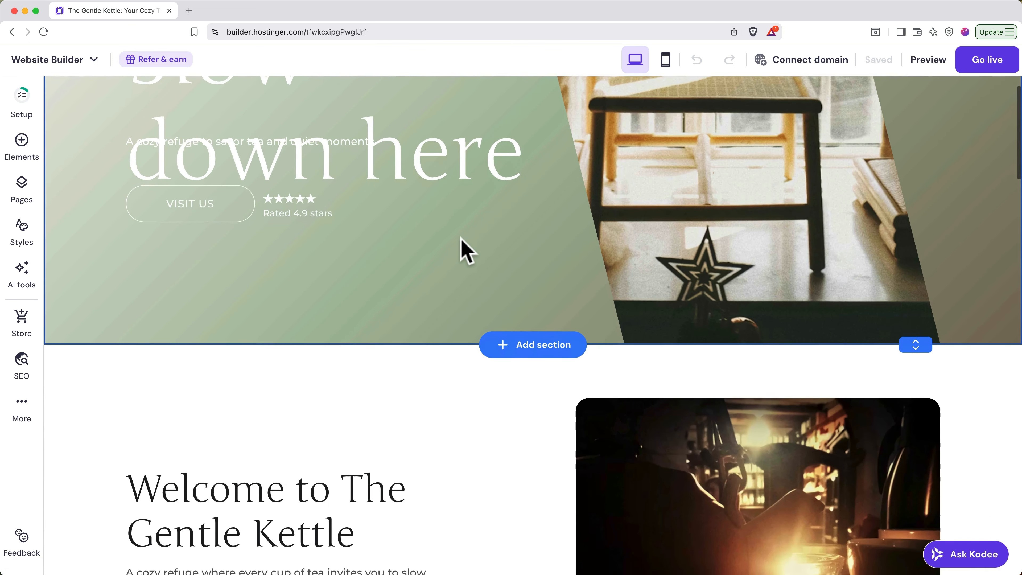
pyautogui.scroll(-5, 461, 238)
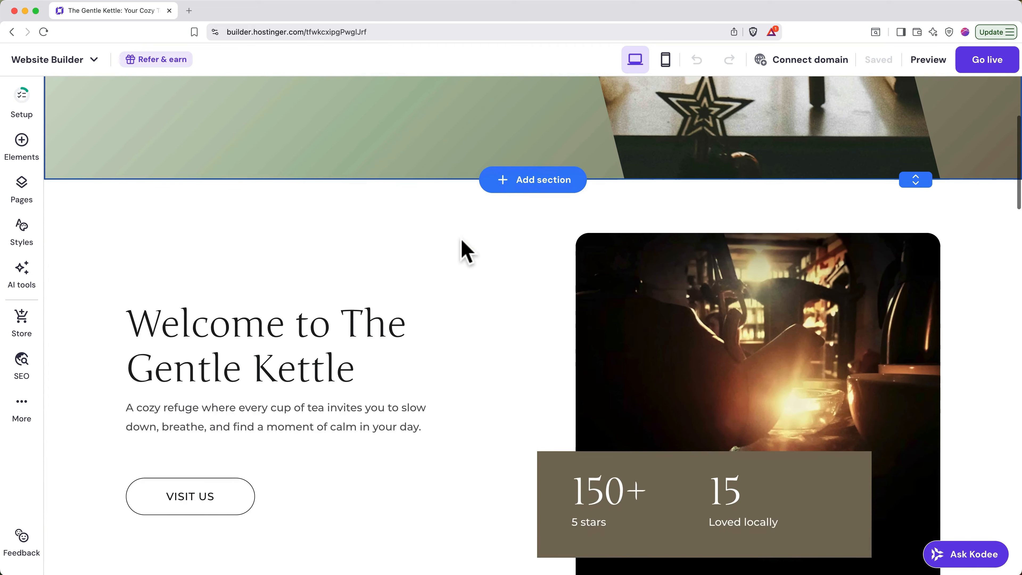
pyautogui.scroll(-2, 466, 251)
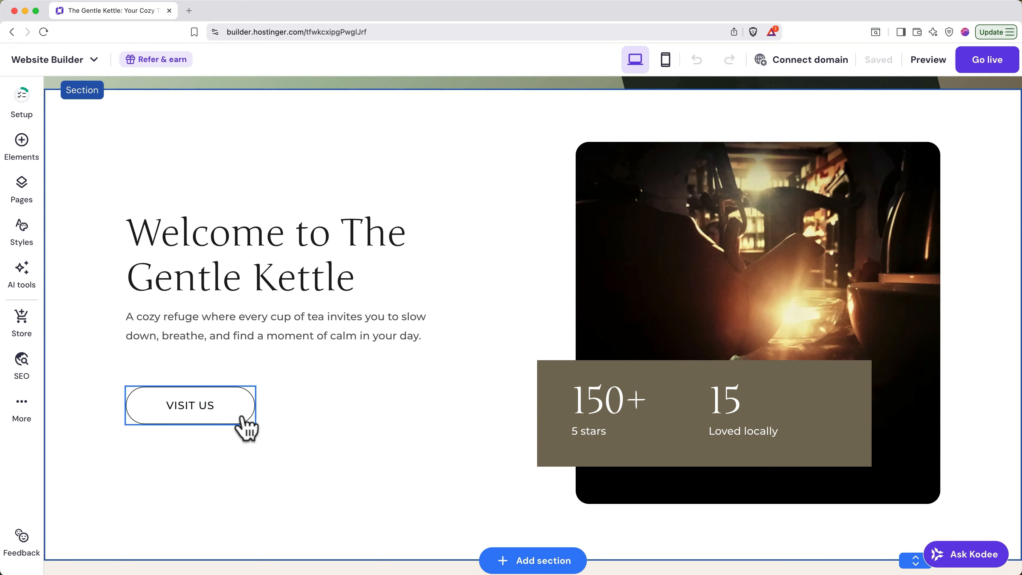
pyautogui.click(667, 311)
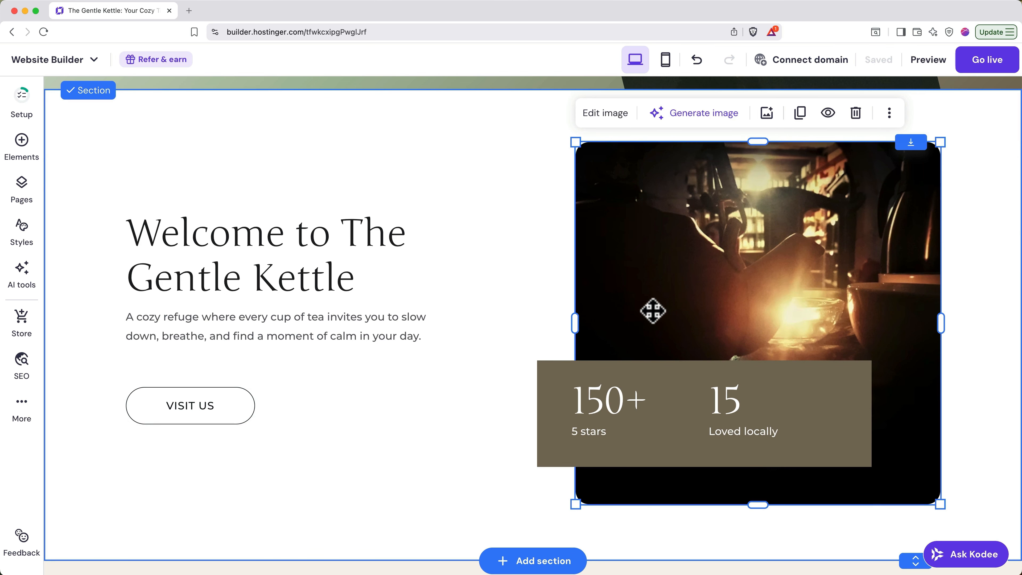
pyautogui.click(978, 232)
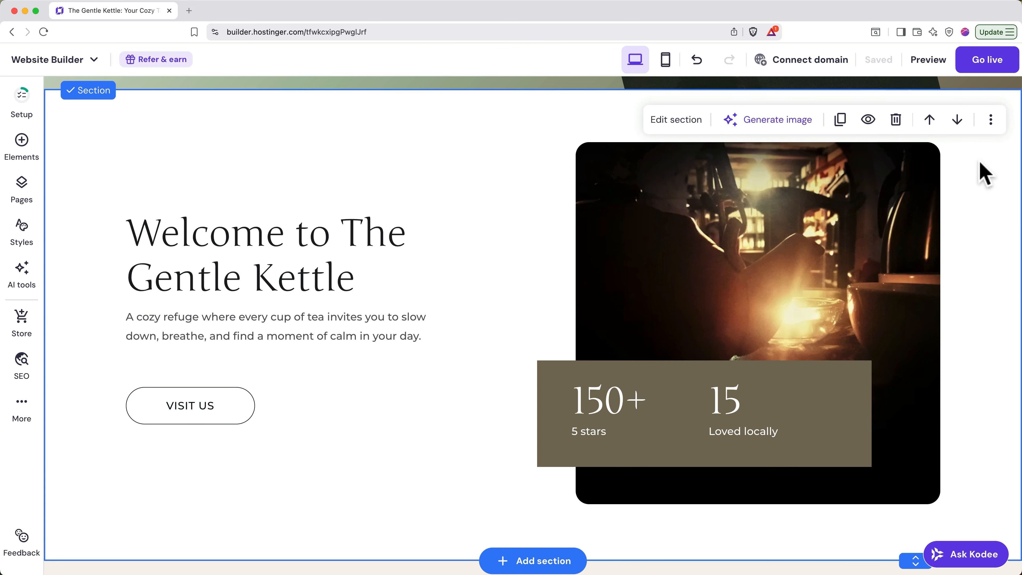
pyautogui.click(958, 120)
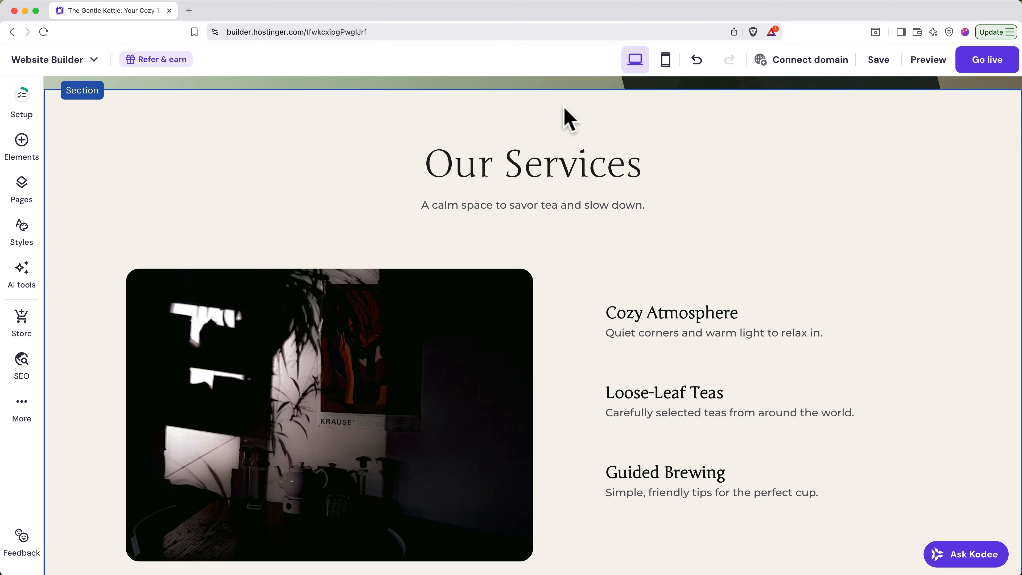
pyautogui.scroll(2, 565, 110)
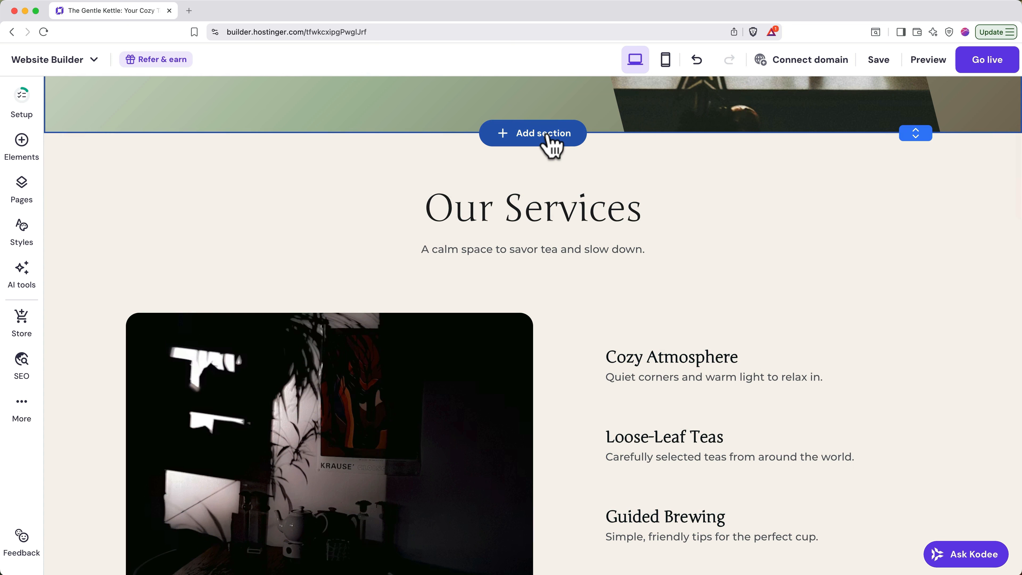
pyautogui.click(547, 136)
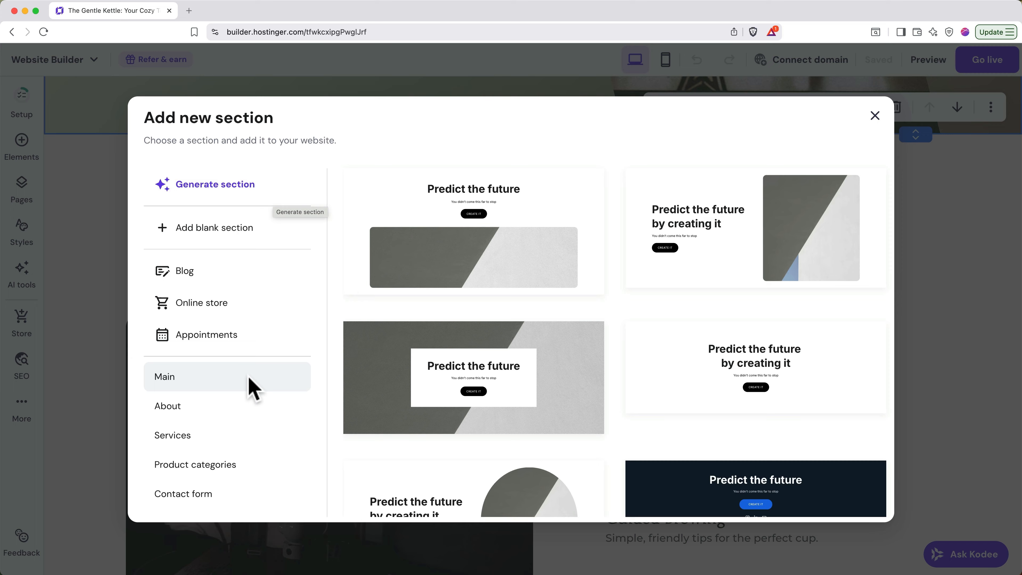
pyautogui.scroll(-5, 247, 388)
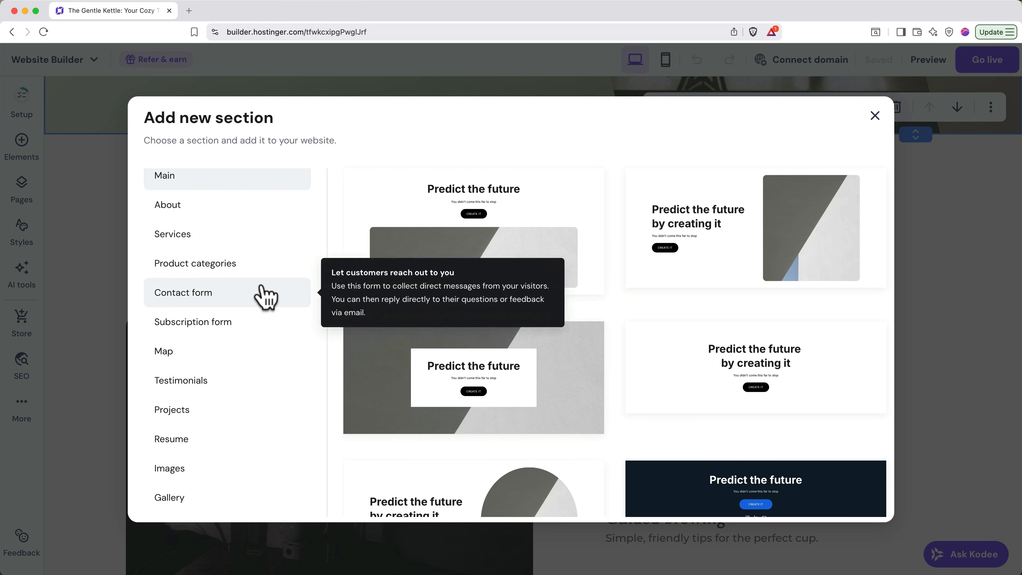
pyautogui.click(241, 213)
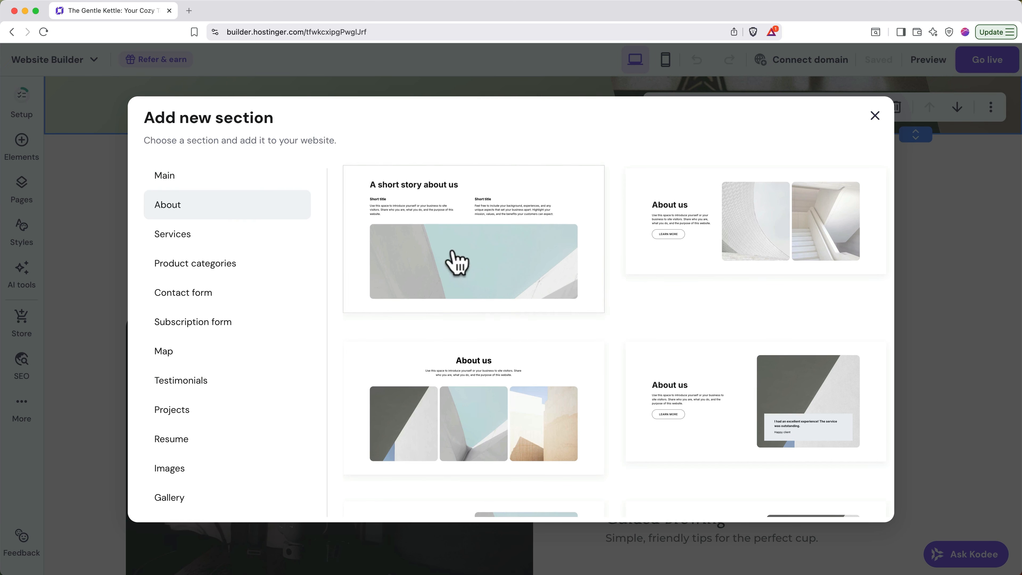
pyautogui.click(706, 397)
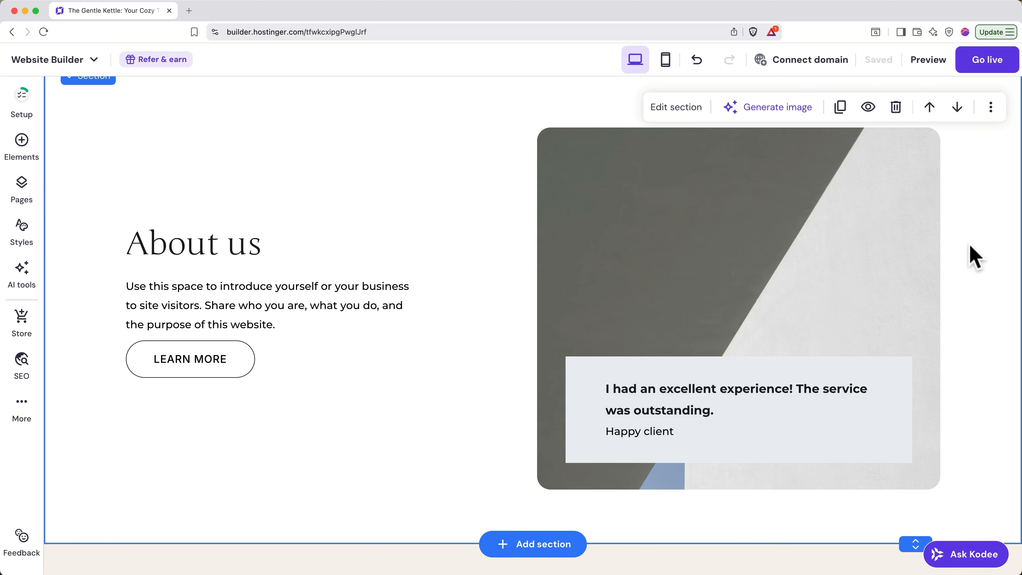
pyautogui.click(898, 107)
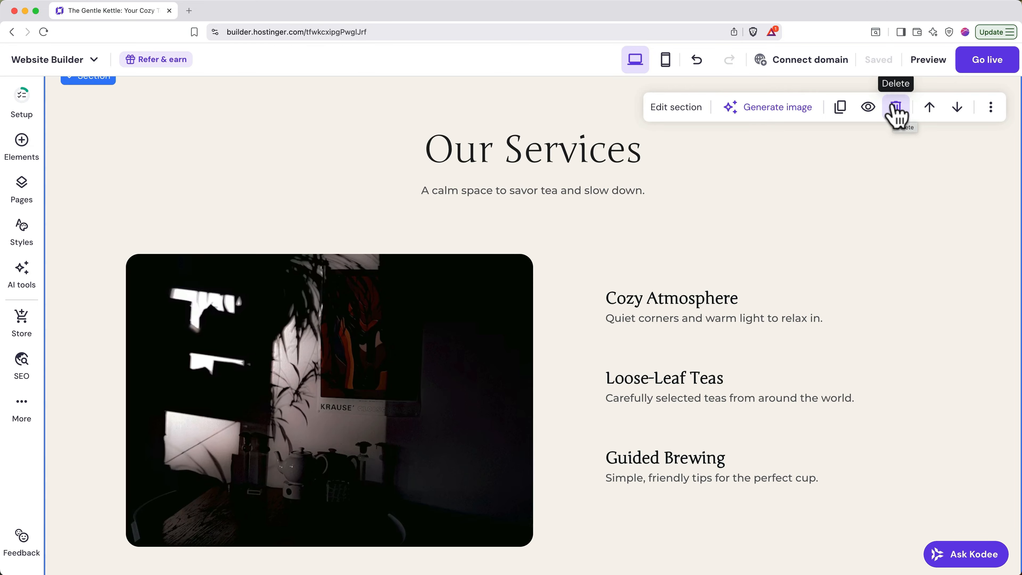
pyautogui.click(39, 151)
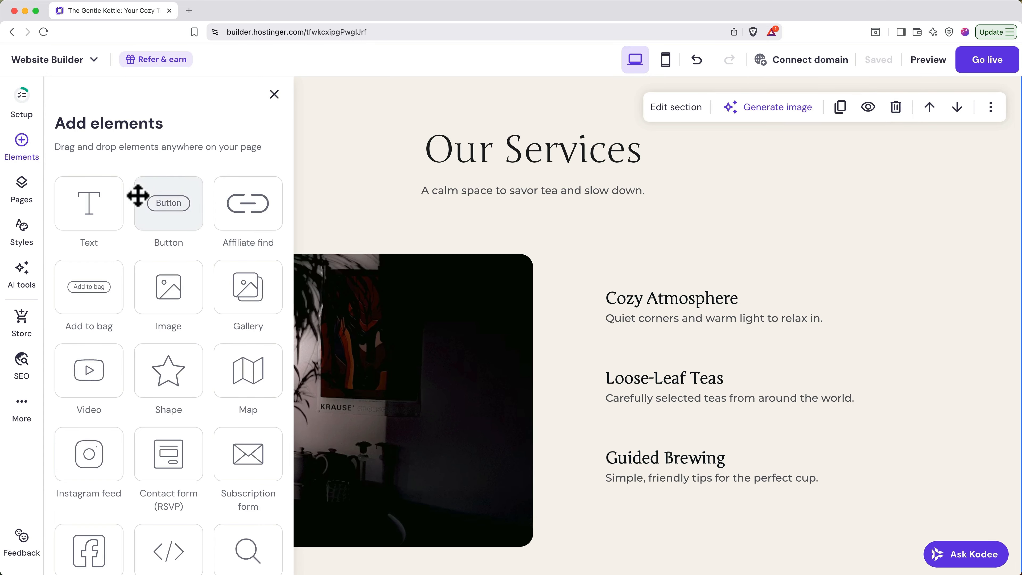
pyautogui.moveTo(94, 209); pyautogui.dragTo(773, 212)
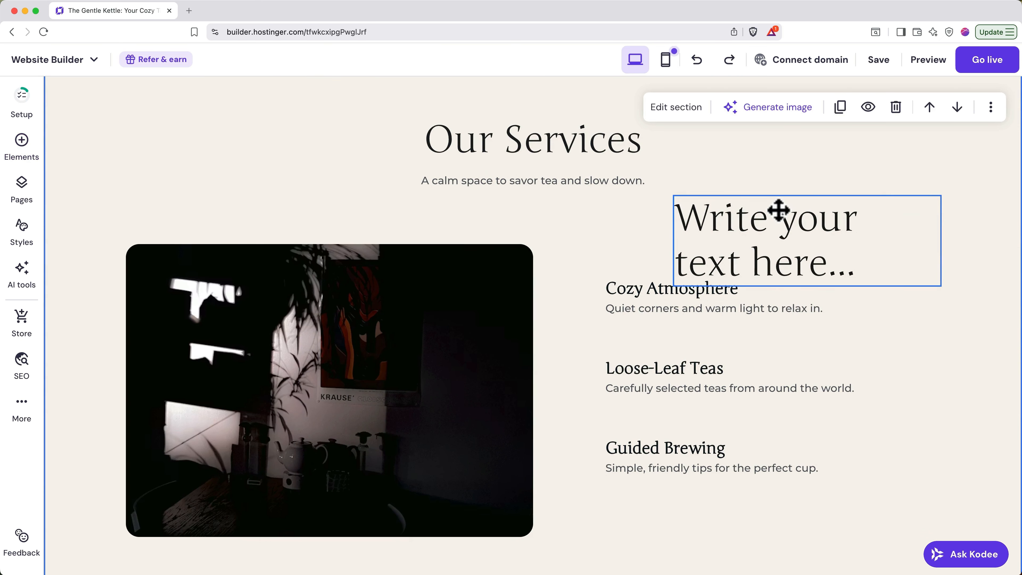
pyautogui.moveTo(778, 211); pyautogui.dragTo(707, 214)
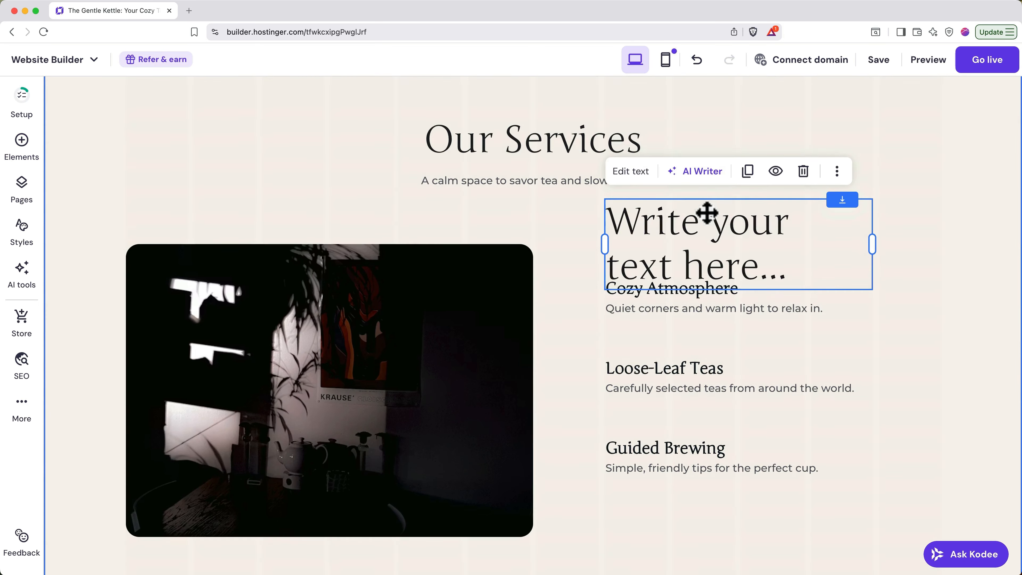
pyautogui.moveTo(873, 245); pyautogui.dragTo(938, 246)
pyautogui.moveTo(608, 245); pyautogui.dragTo(552, 252)
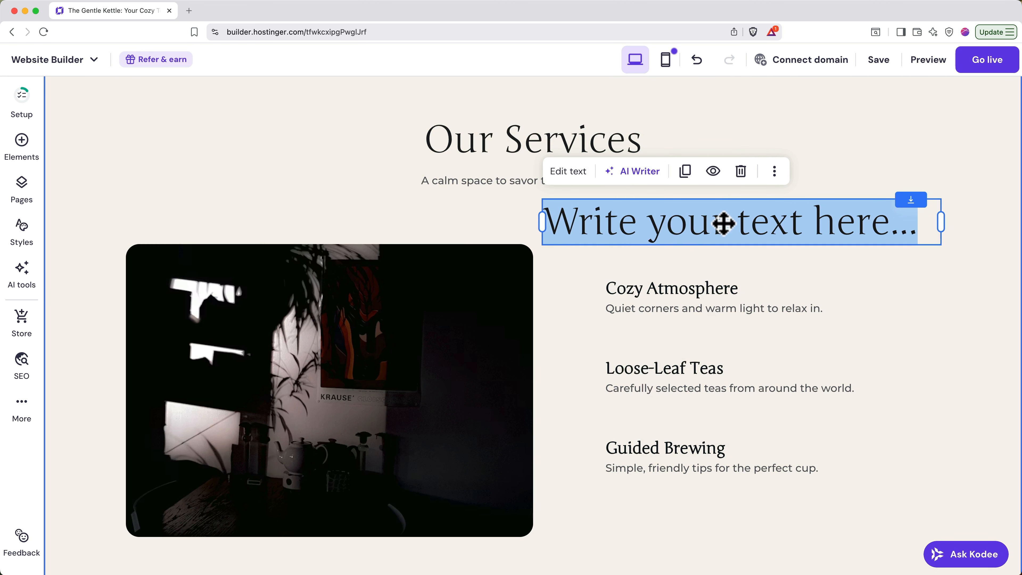
pyautogui.click(741, 172)
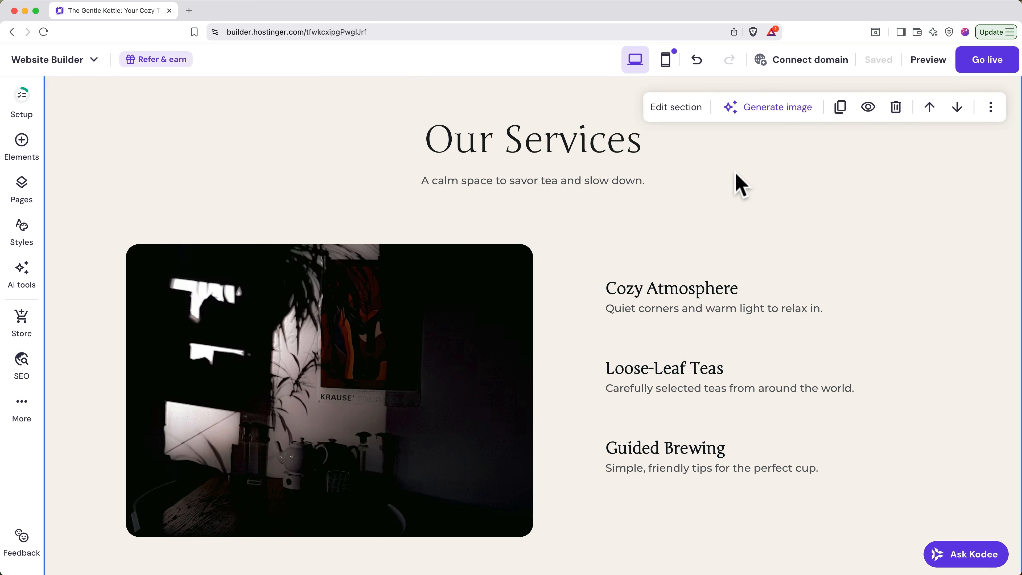
pyautogui.click(553, 141)
# - Change the services heading from 'Our Services' to 'Our Tea House'
pyautogui.press('BackSpace')
pyautogui.press('BackSpace')
pyautogui.press('BackSpace')
pyautogui.press('BackSpace')
pyautogui.press('BackSpace')
pyautogui.press('BackSpace')
pyautogui.press('BackSpace')
pyautogui.press('BackSpace')
pyautogui.press('BackSpace')
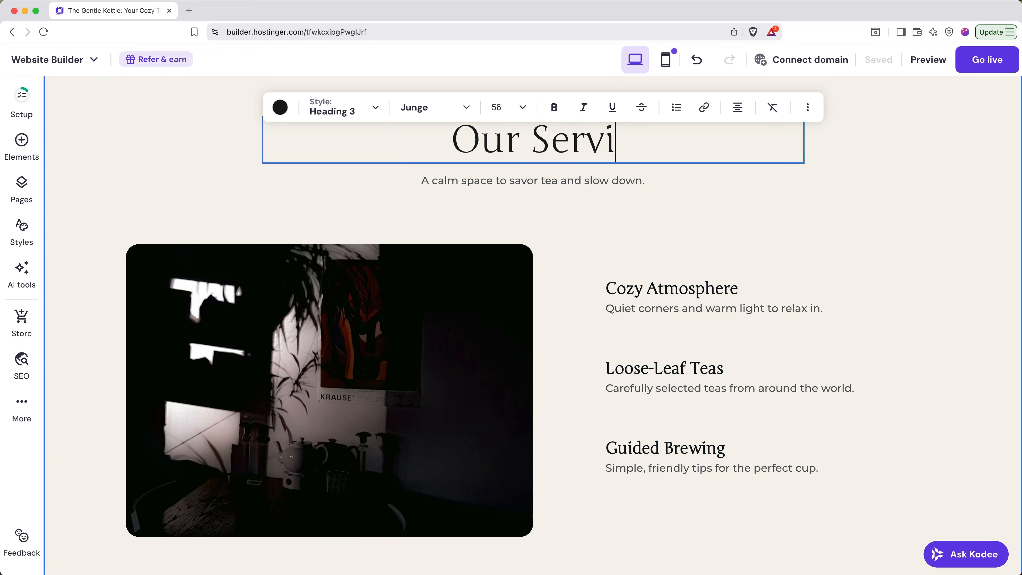
pyautogui.write('Tea House')
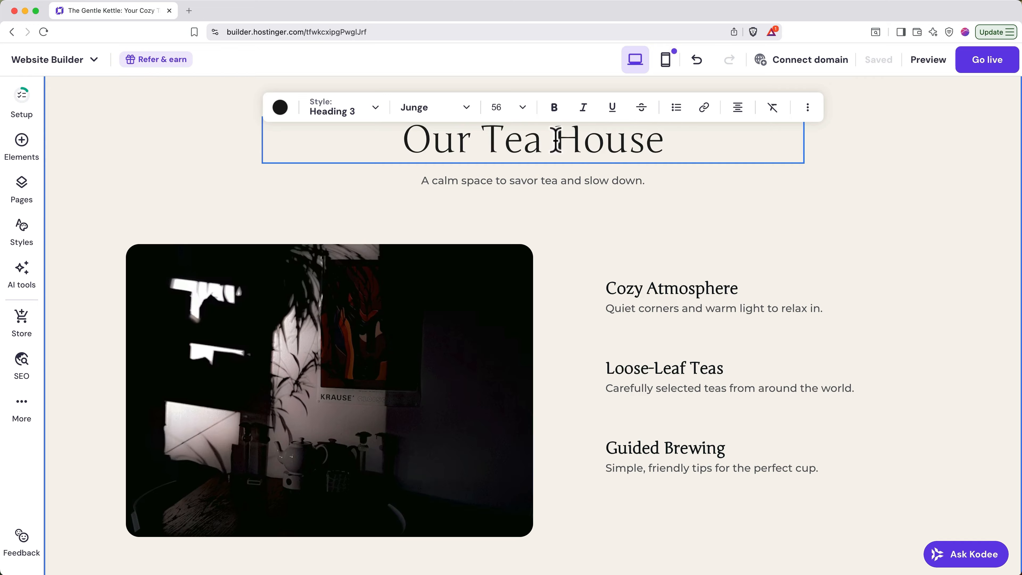
pyautogui.click(559, 179)
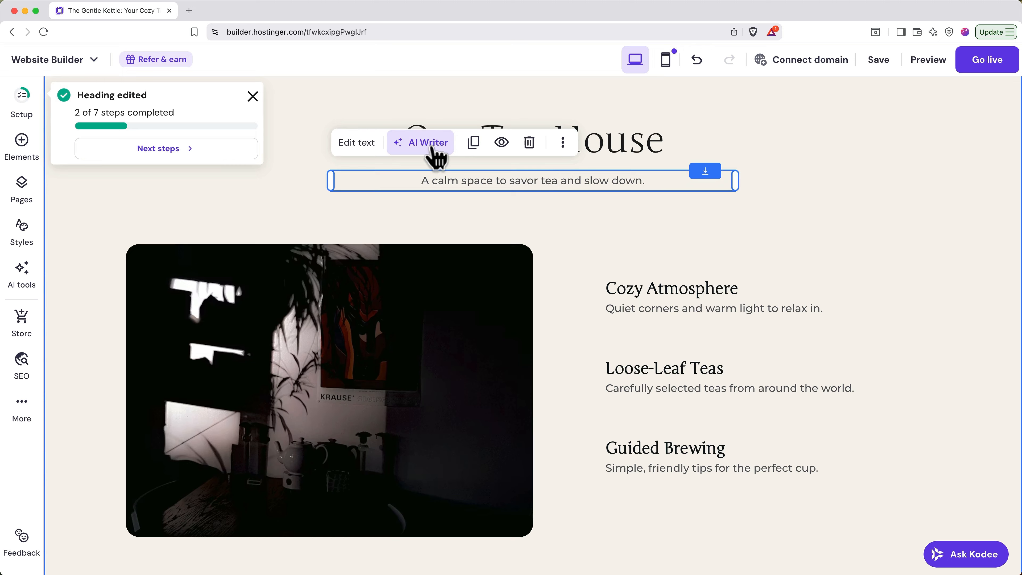
pyautogui.click(433, 150)
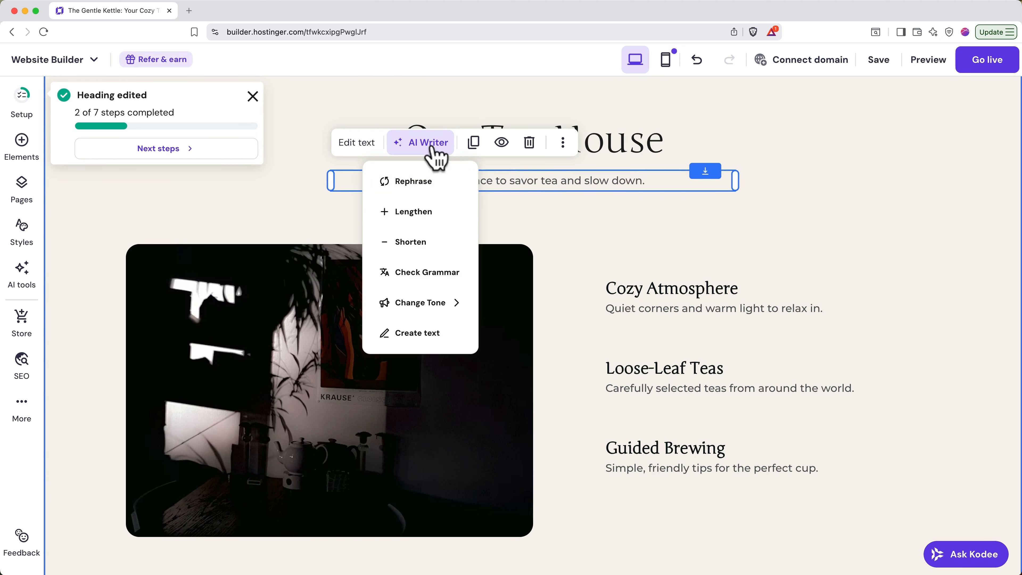
# - Use the AI rephrase 'A tranquil environment to enjoy tea and take a moment to relax.' as the subtitle
pyautogui.click(414, 182)
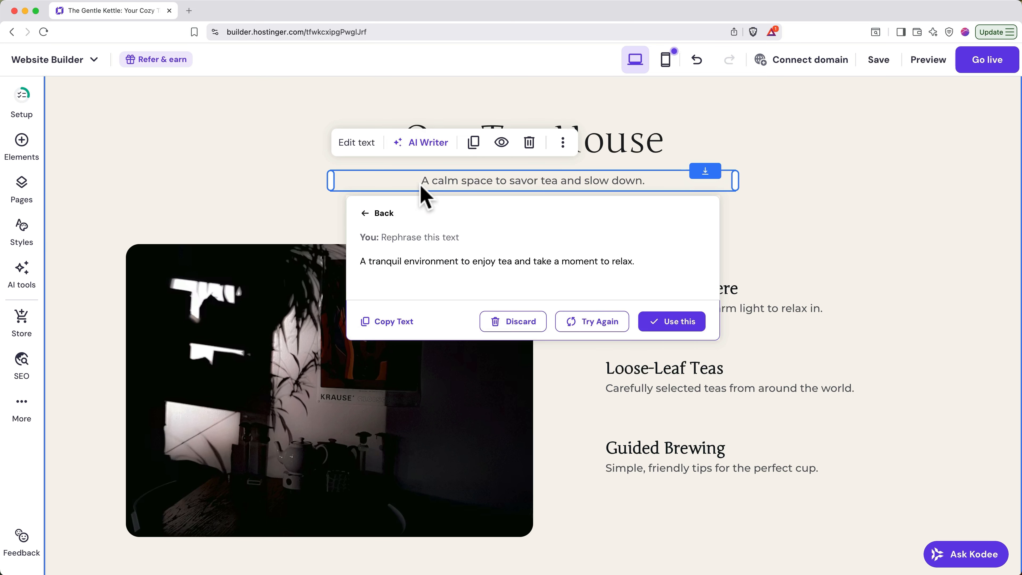
pyautogui.click(677, 325)
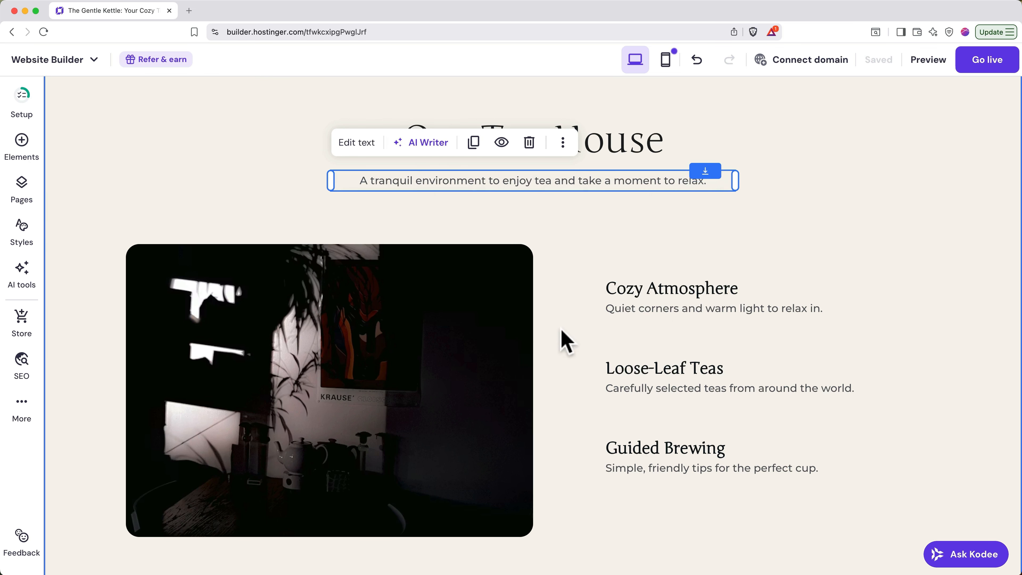
pyautogui.click(467, 333)
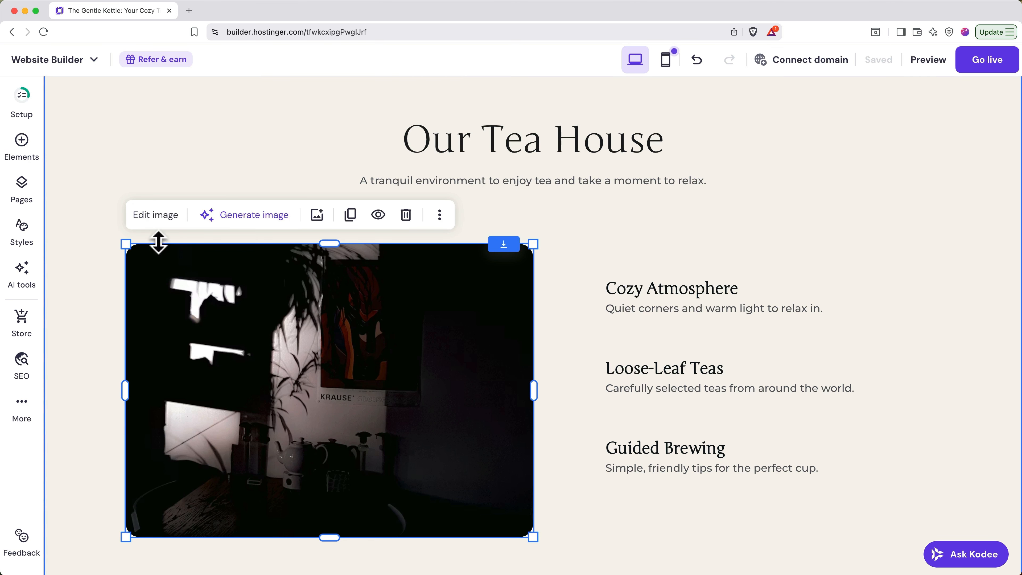
# - Swap the dark interior photo for a free stock photo of a tea bowl on linen
pyautogui.click(163, 217)
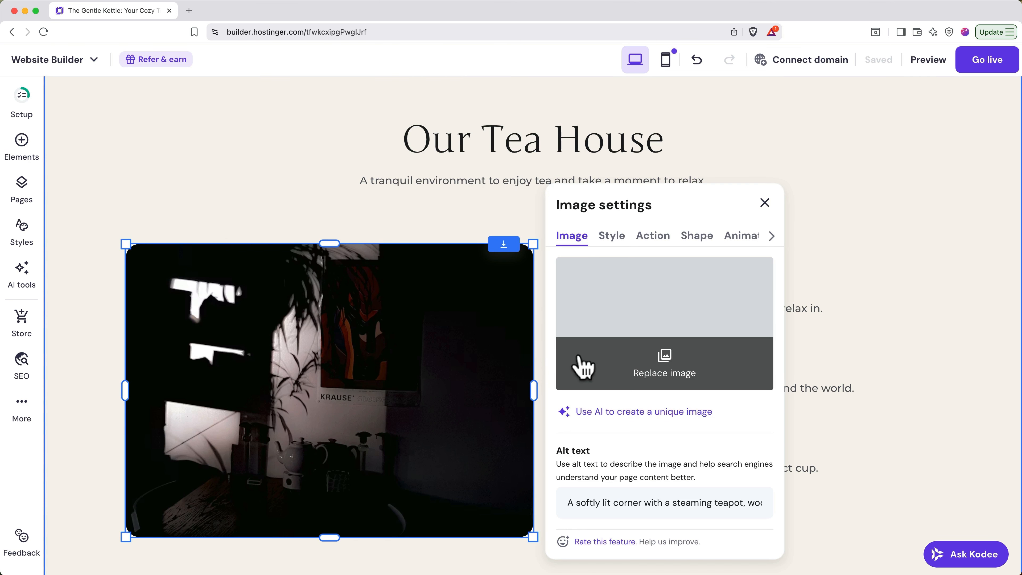
pyautogui.click(642, 366)
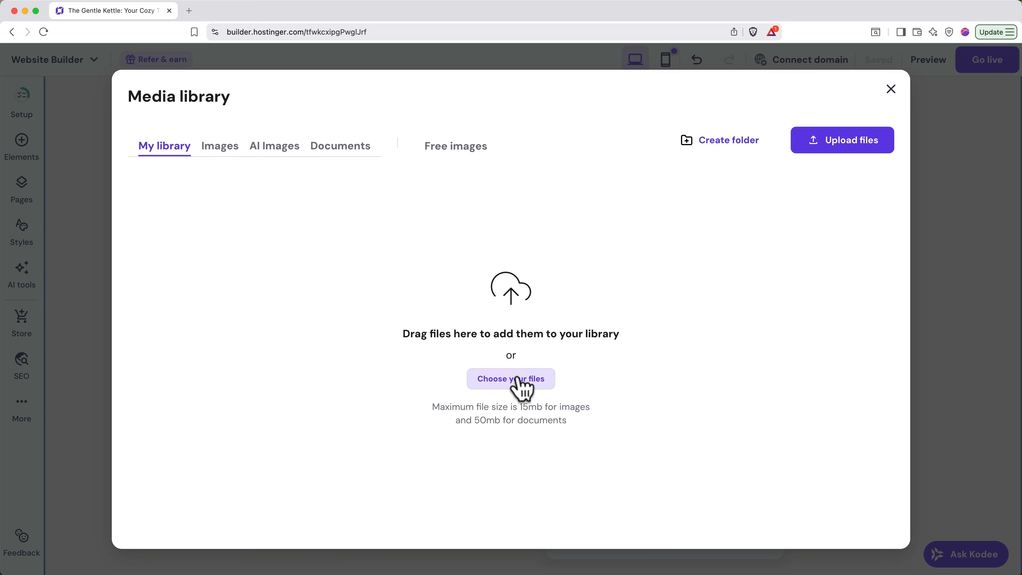
pyautogui.click(456, 160)
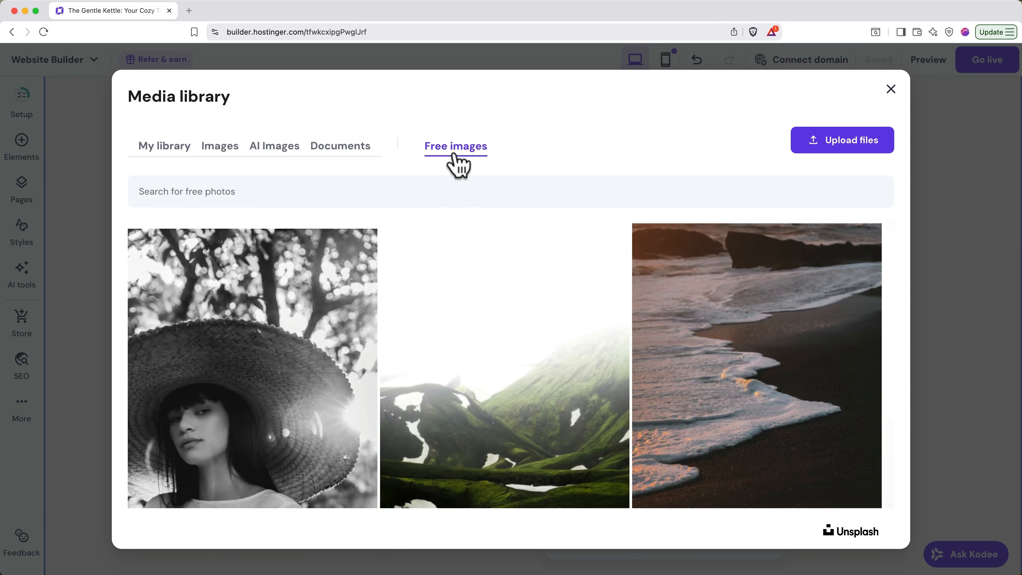
pyautogui.click(452, 185)
pyautogui.write('tea')
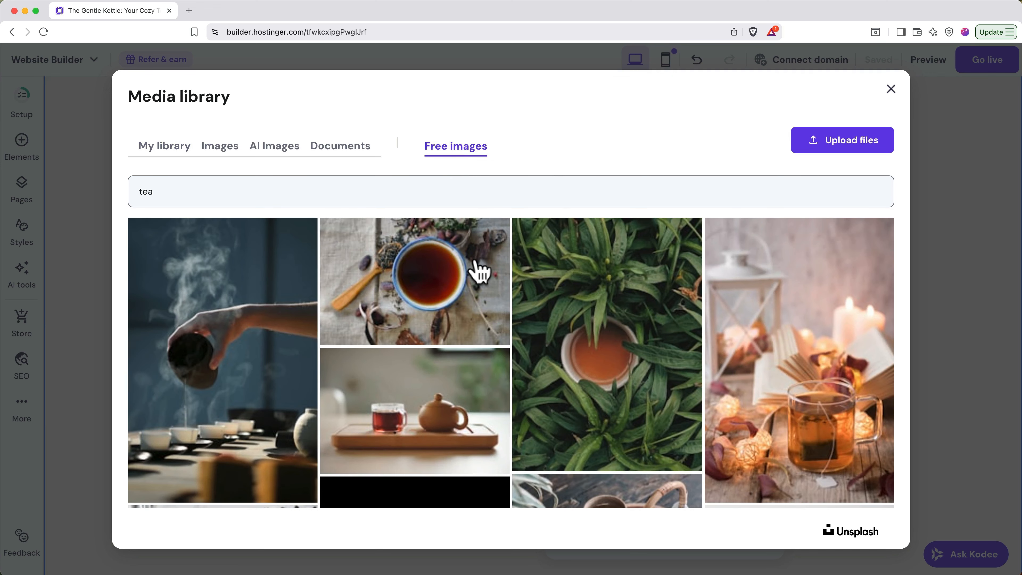
pyautogui.click(479, 272)
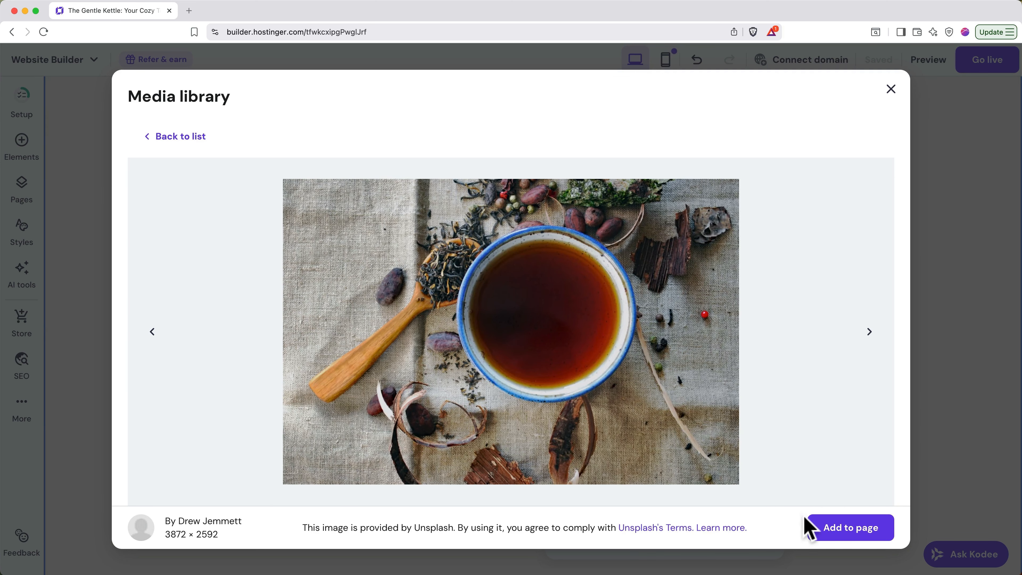
pyautogui.click(833, 538)
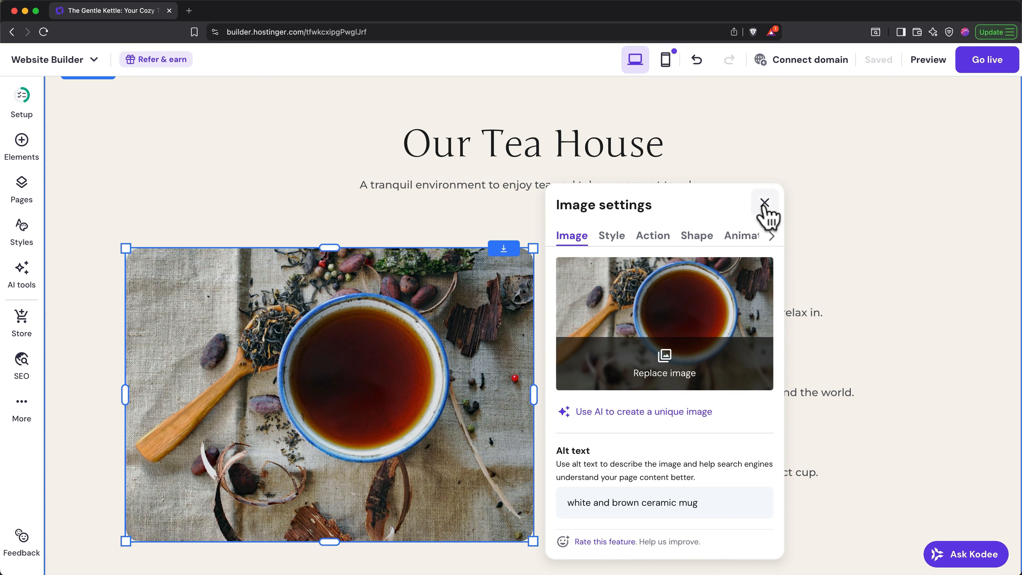
pyautogui.click(764, 203)
pyautogui.scroll(-10, 602, 416)
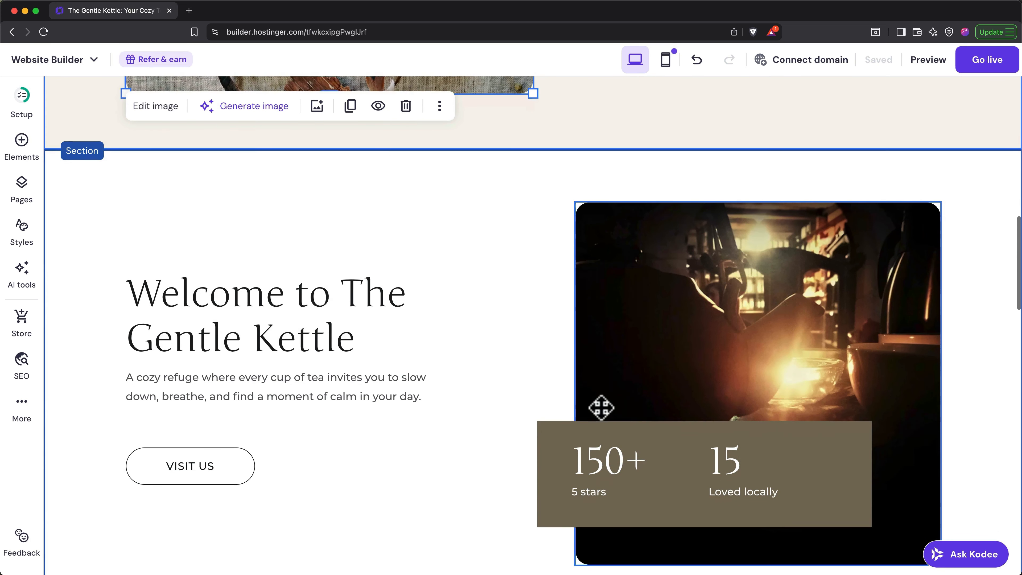
# - Relabel the VISIT US button to 'Our Menu'
pyautogui.click(221, 474)
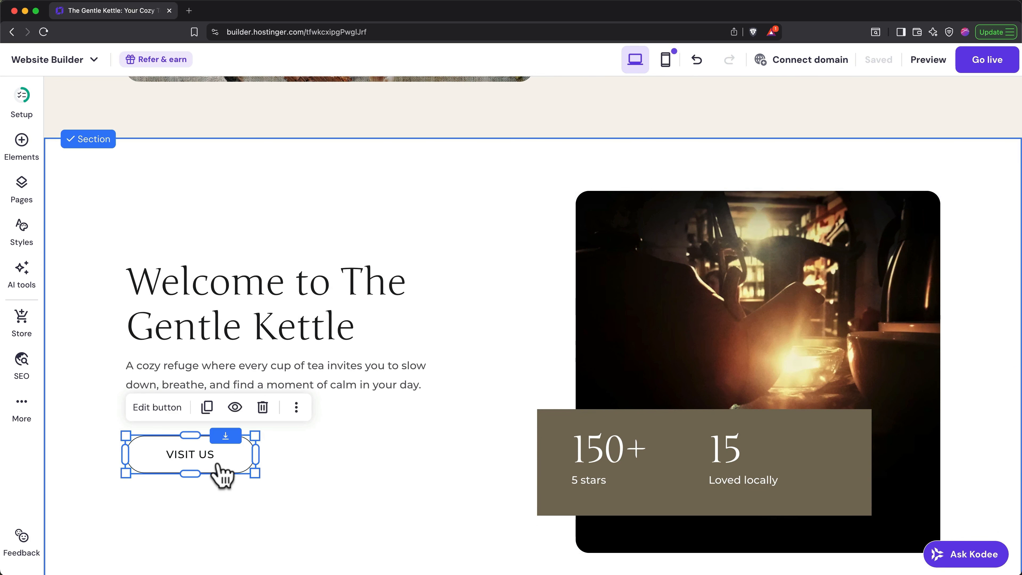
pyautogui.click(161, 407)
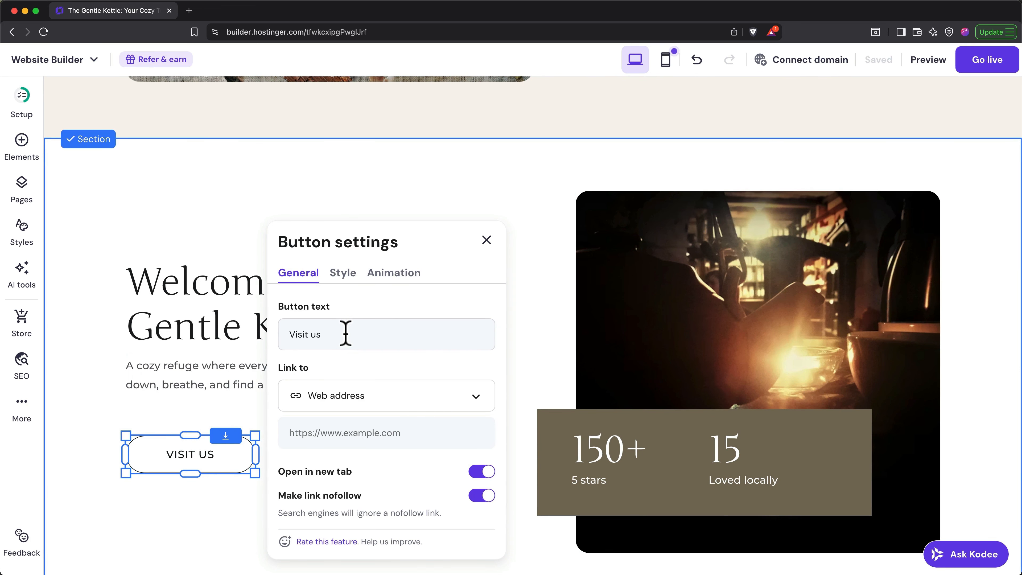
pyautogui.moveTo(346, 333); pyautogui.dragTo(285, 343)
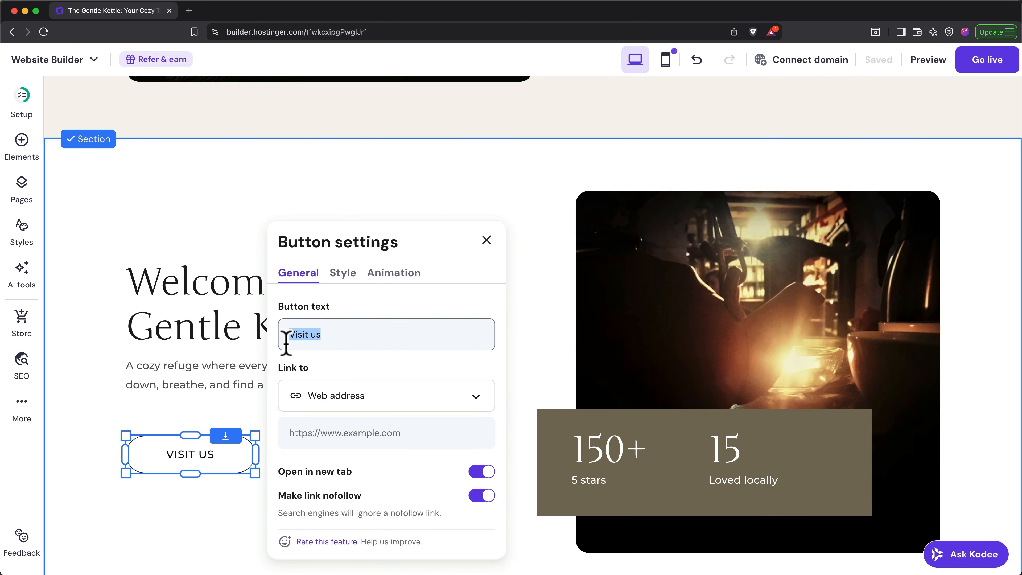
pyautogui.write('Our Menu')
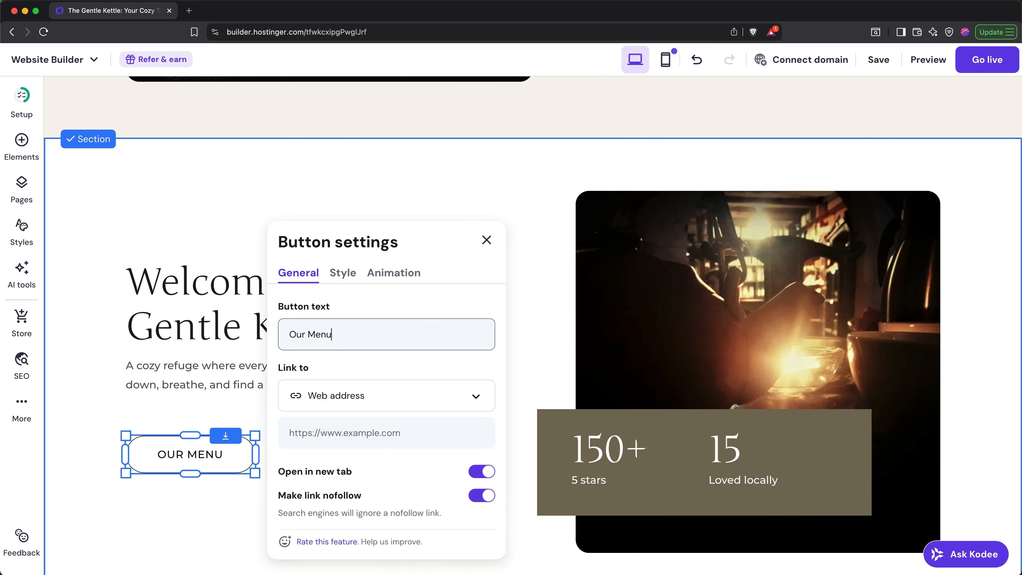
# - Link the Our Menu button to the site's Menu page
pyautogui.click(334, 429)
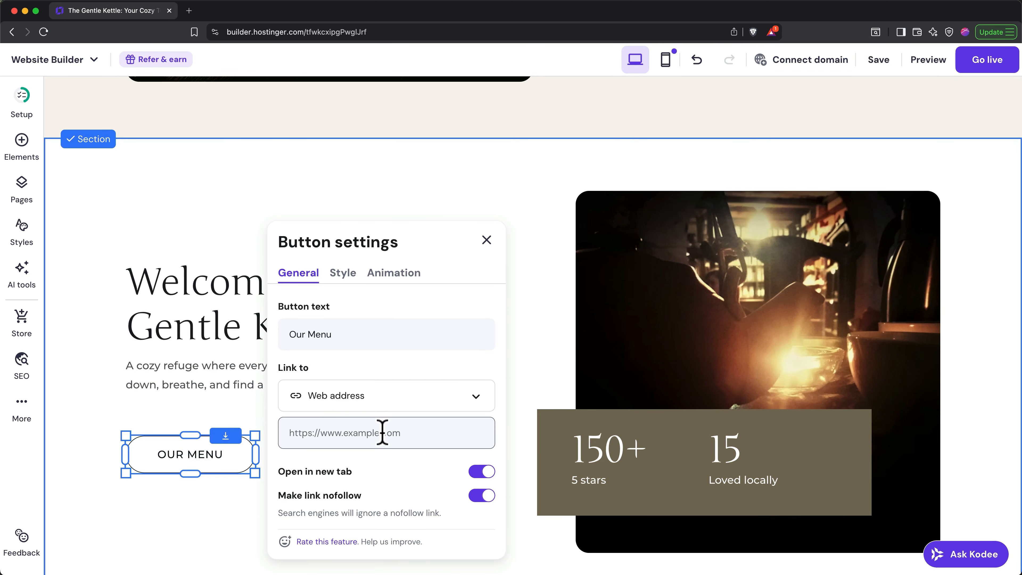
pyautogui.click(397, 396)
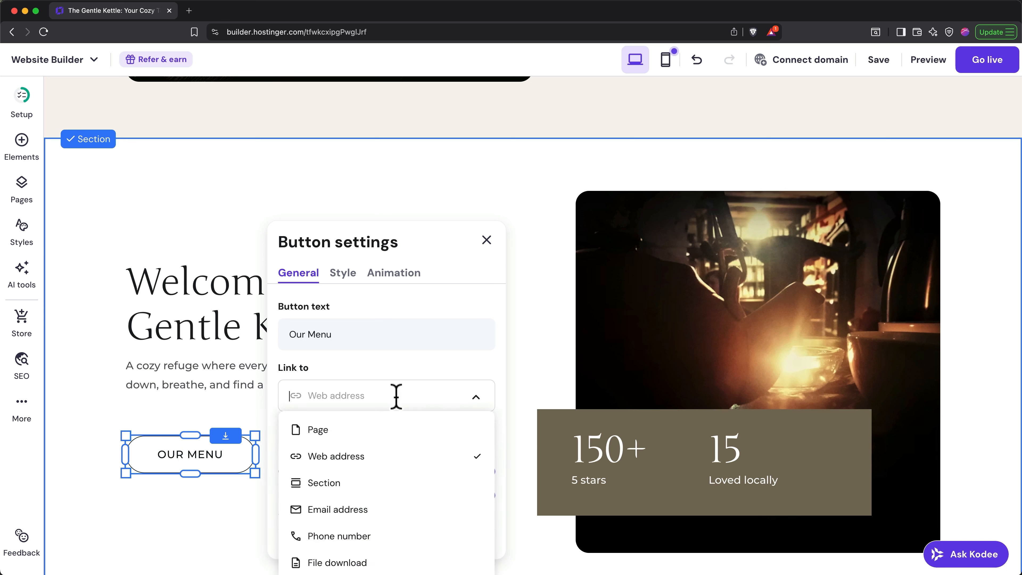
pyautogui.click(338, 430)
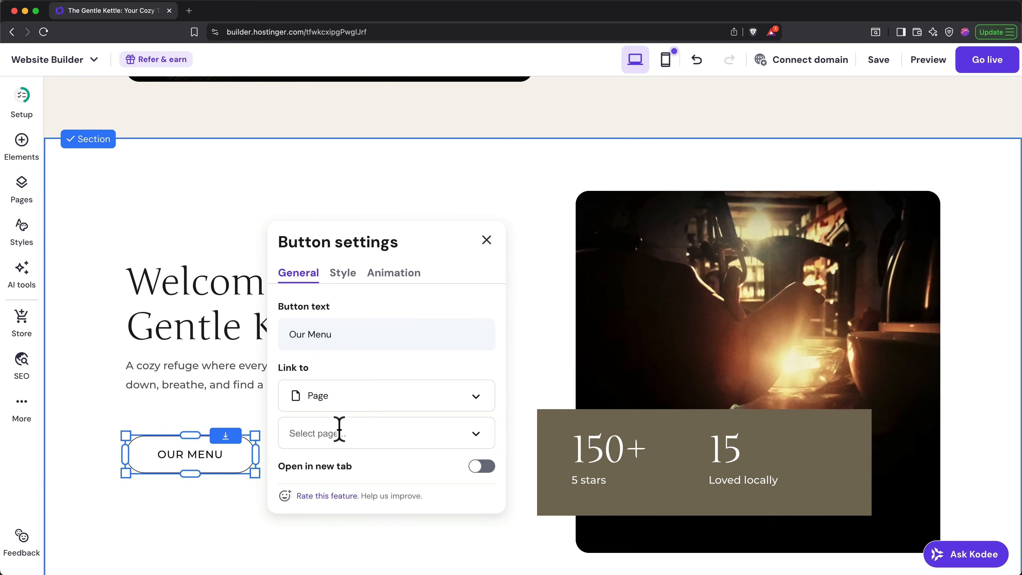
pyautogui.click(368, 435)
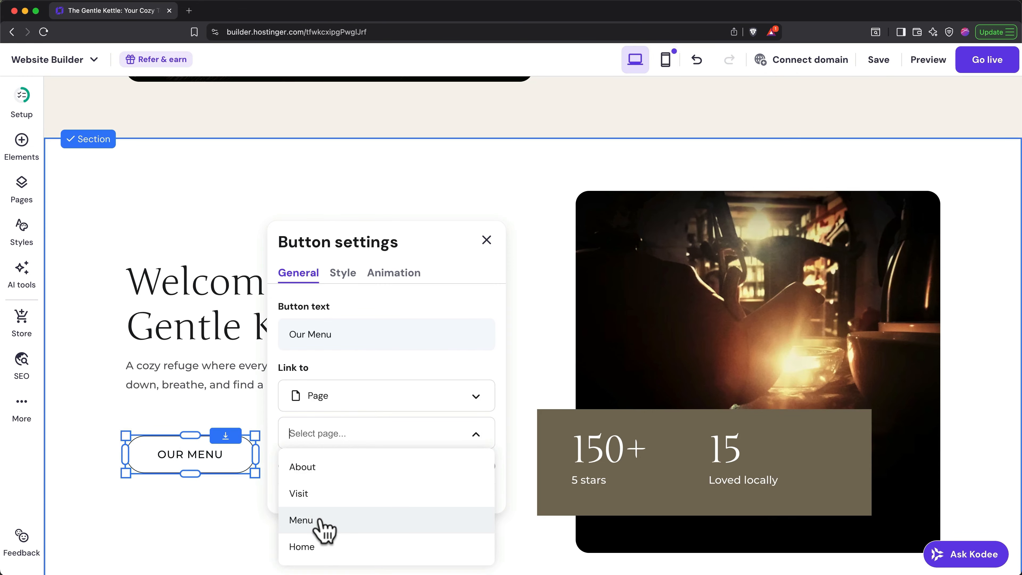
pyautogui.click(323, 525)
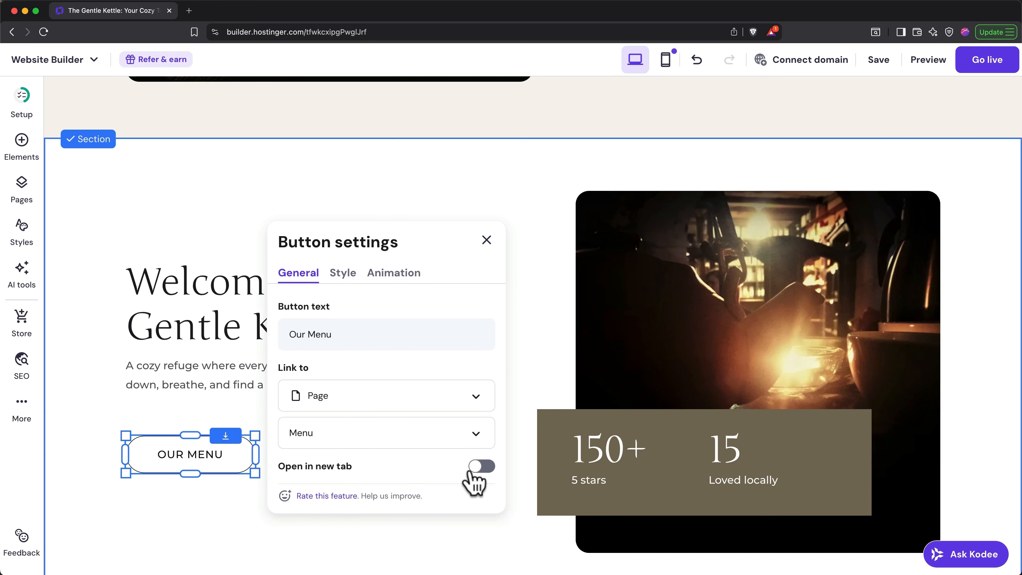
pyautogui.scroll(1, 470, 473)
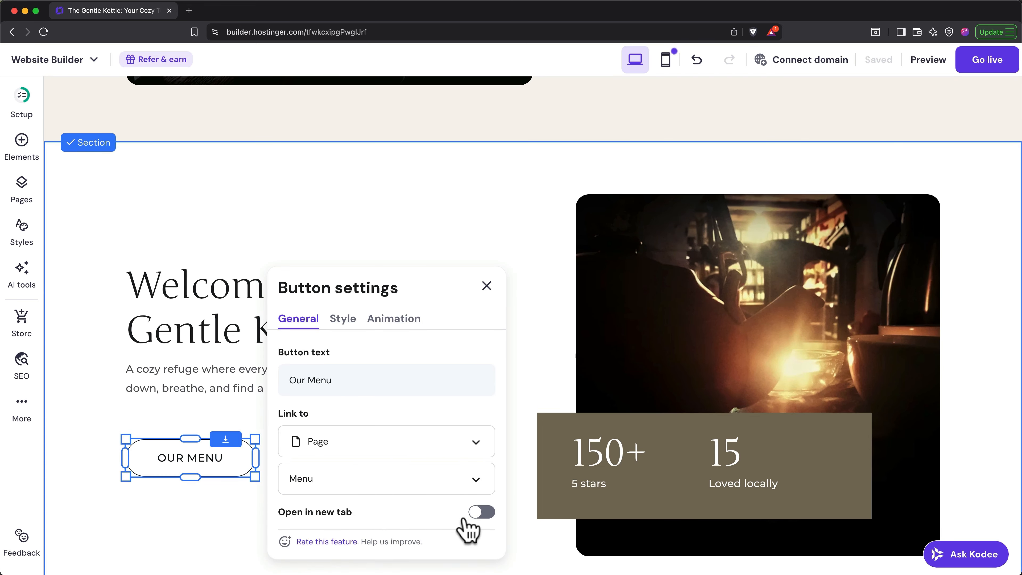
pyautogui.click(540, 224)
pyautogui.scroll(10, 539, 225)
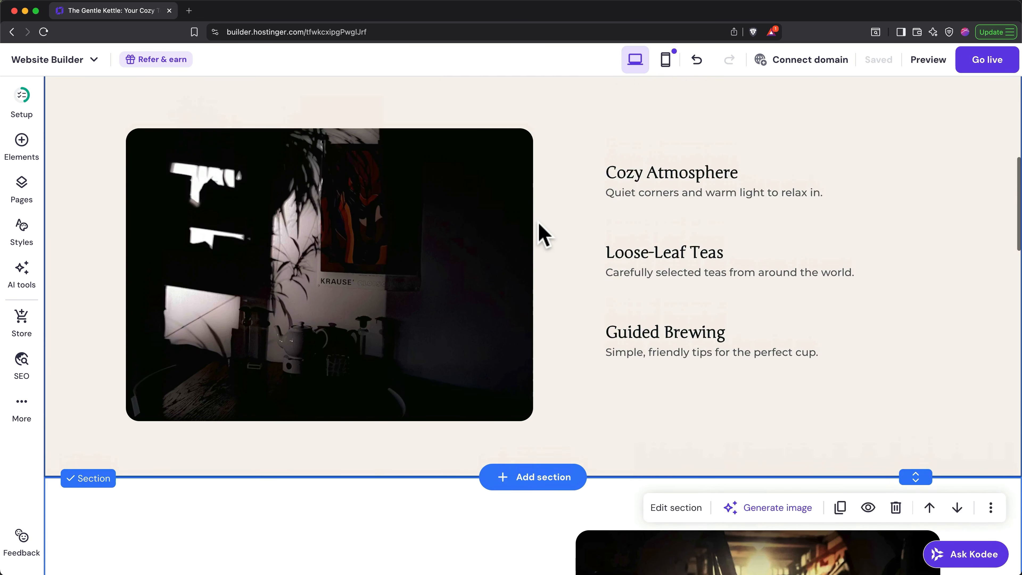
# - Undo the last change and delete the tea-table image from the hero
pyautogui.scroll(10, 577, 205)
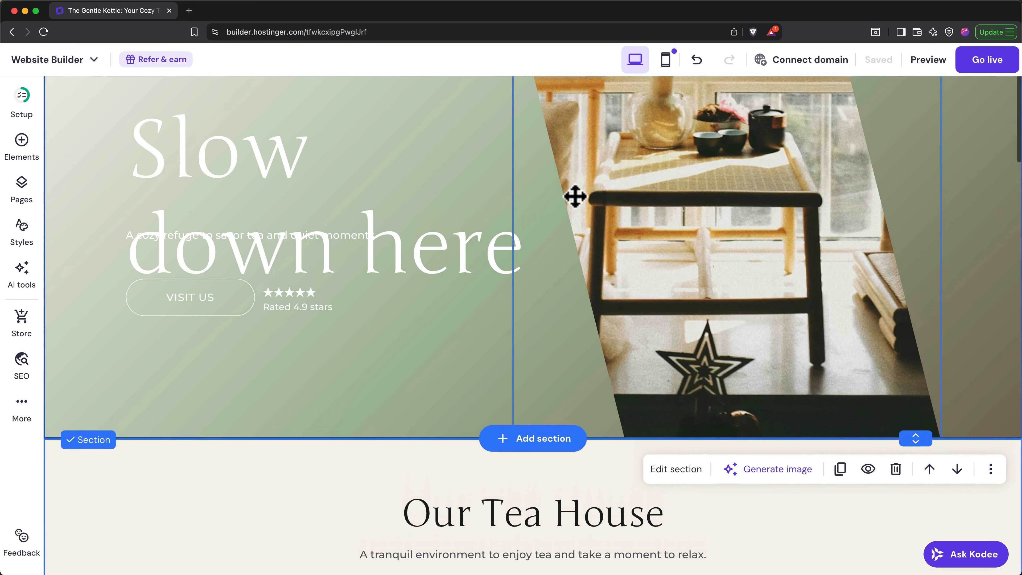
pyautogui.scroll(-1, 484, 253)
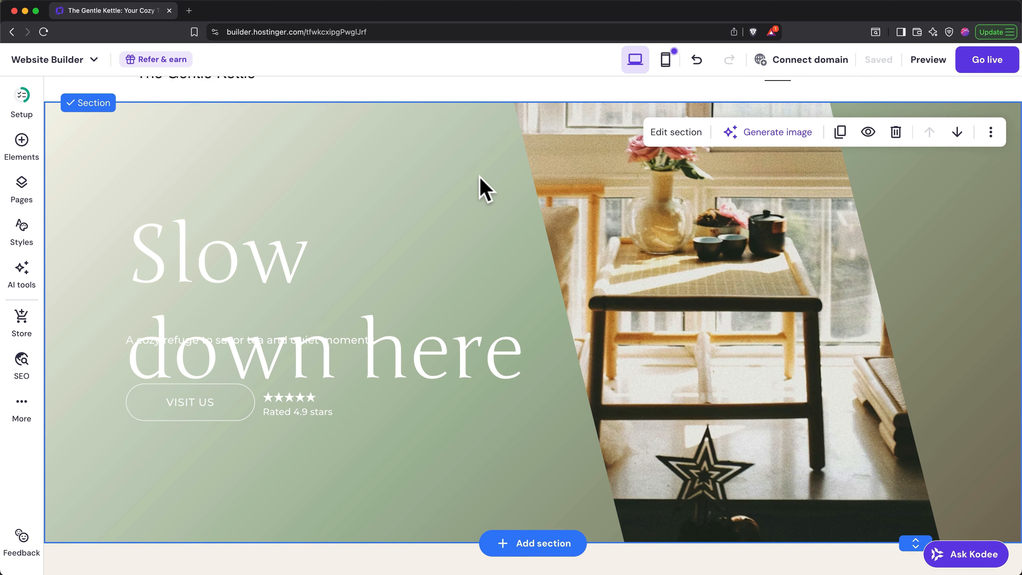
pyautogui.press('super+z')
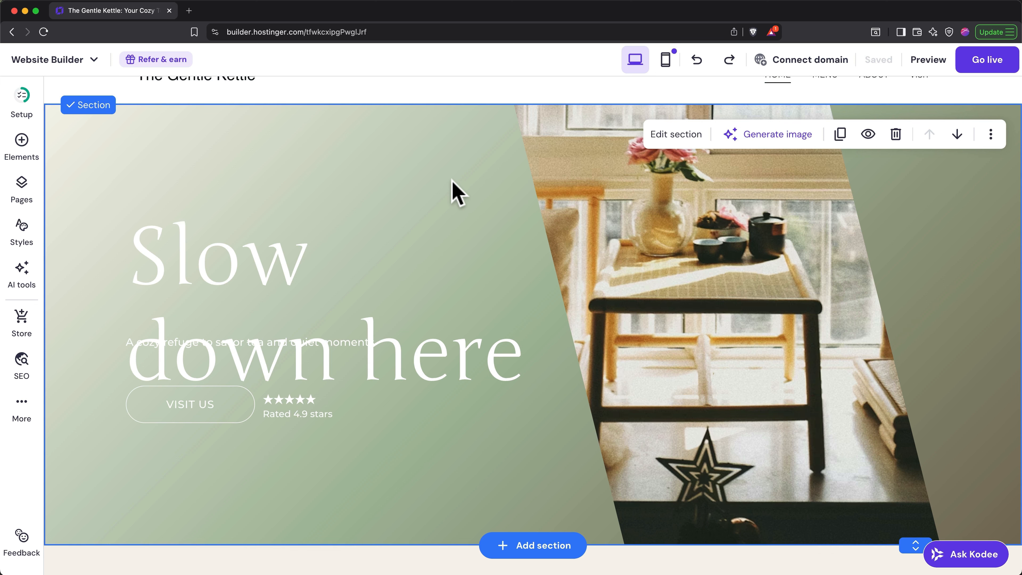
pyautogui.click(616, 217)
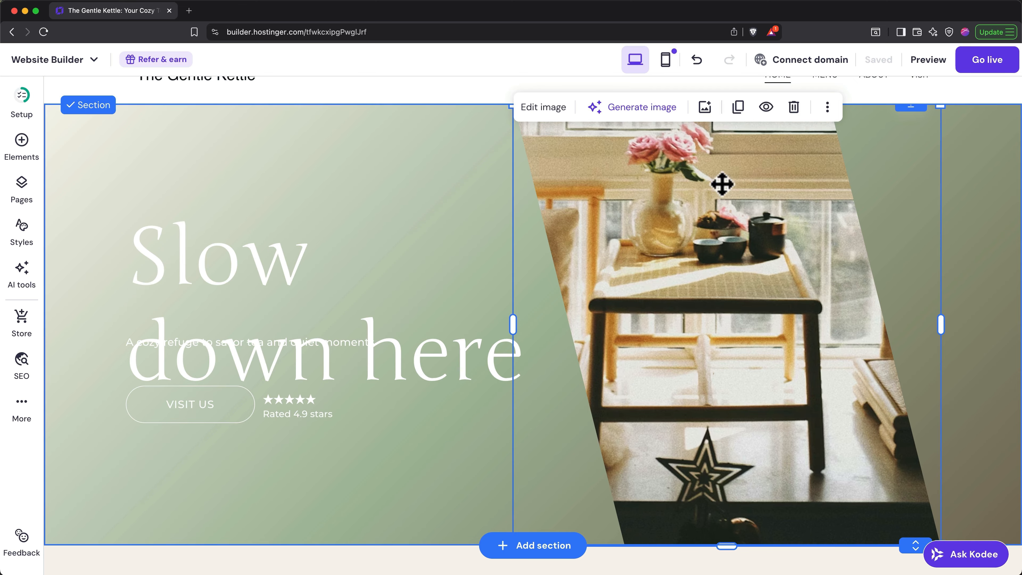
pyautogui.click(794, 107)
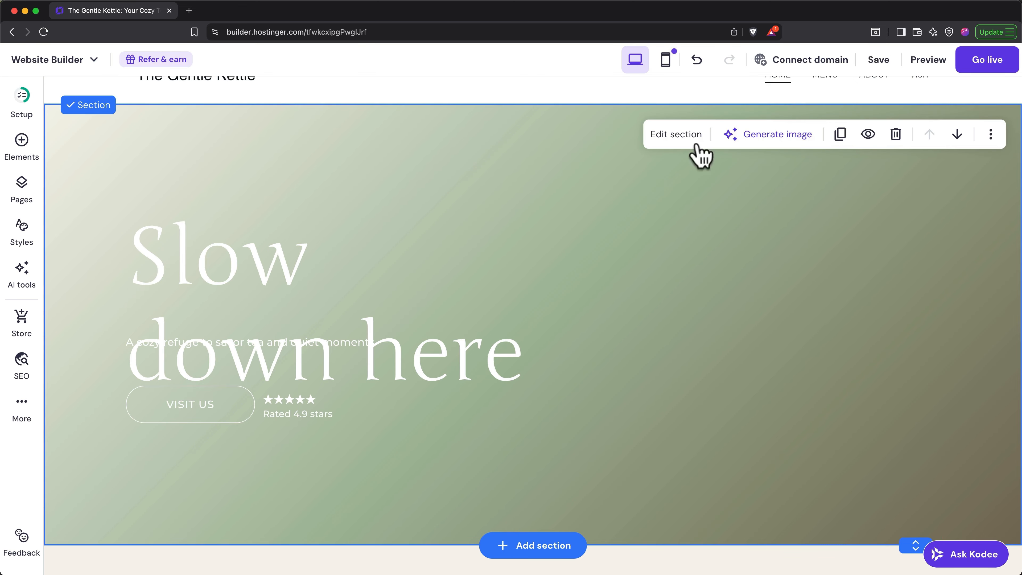
# - Widen the 'Slow down here' heading so it fits on one line
pyautogui.click(371, 282)
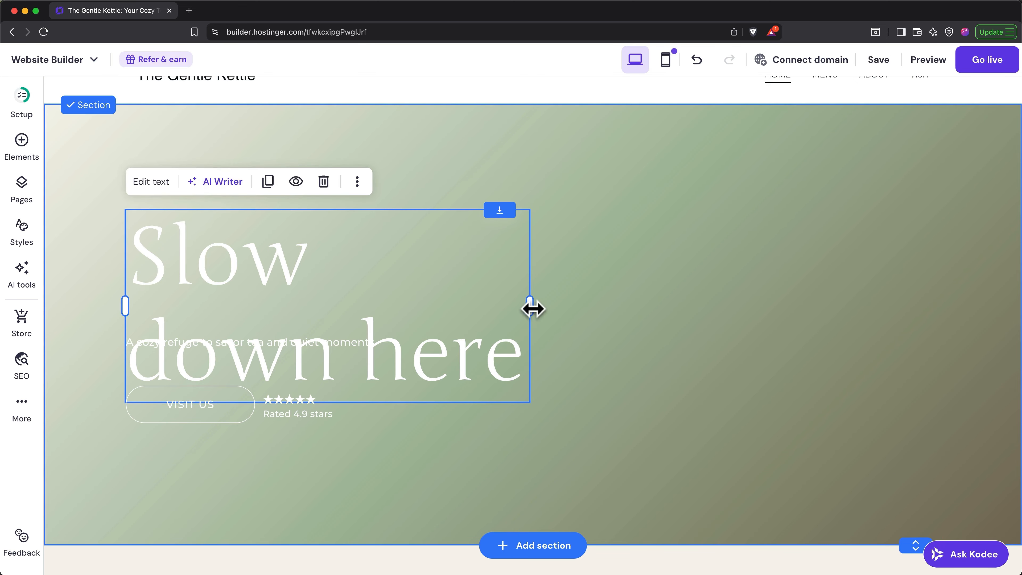
pyautogui.moveTo(529, 308); pyautogui.dragTo(813, 299)
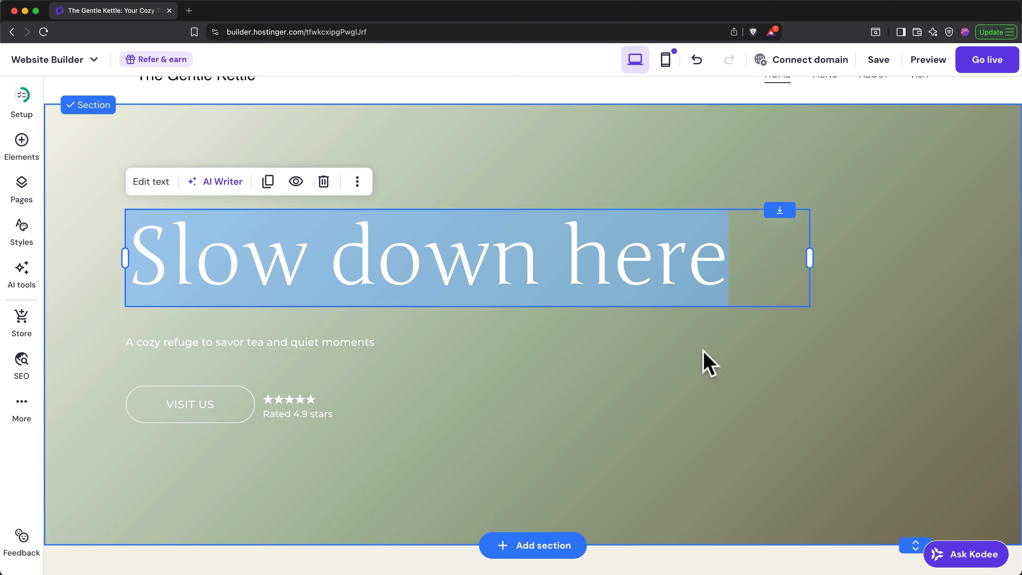
pyautogui.click(708, 362)
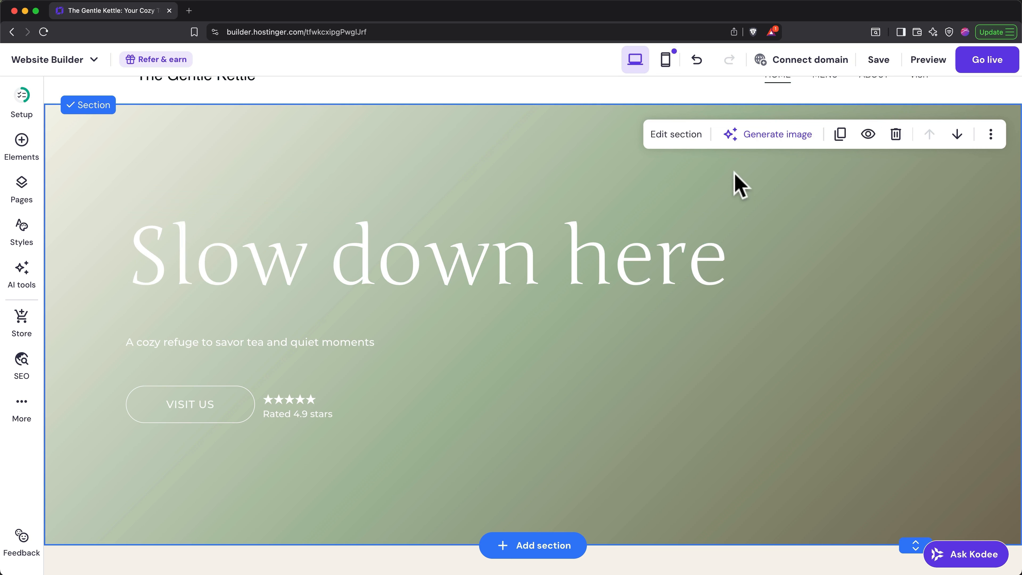
pyautogui.click(676, 134)
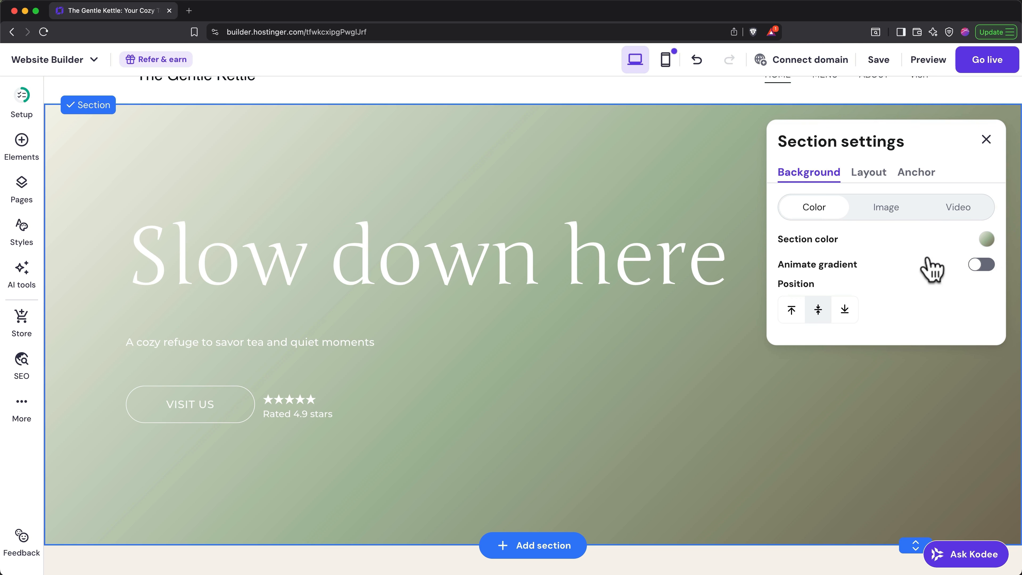
# - Set the hero background to the free 'tea' video of a tea bag steeping in a glass mug
pyautogui.click(893, 218)
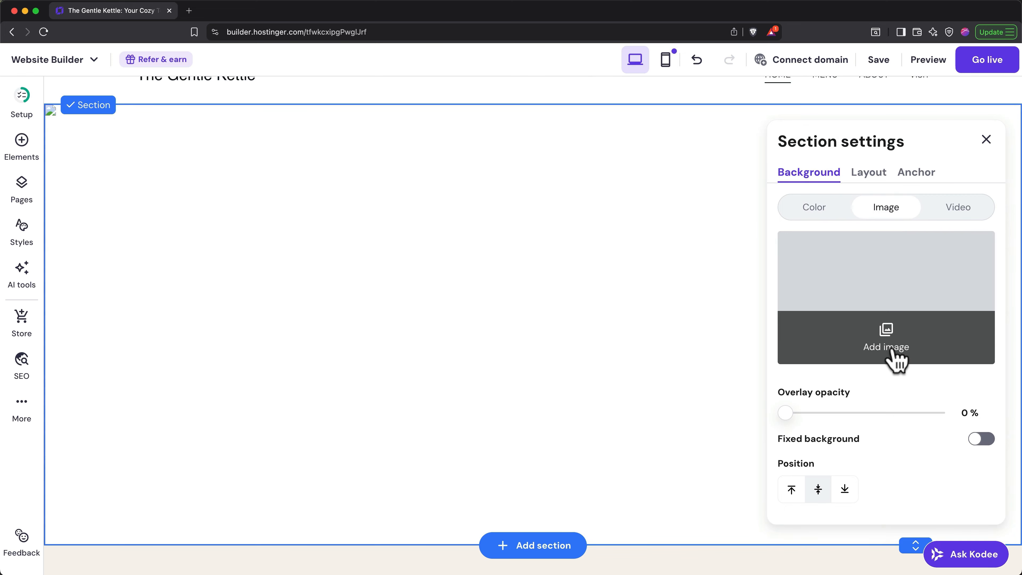
pyautogui.click(960, 218)
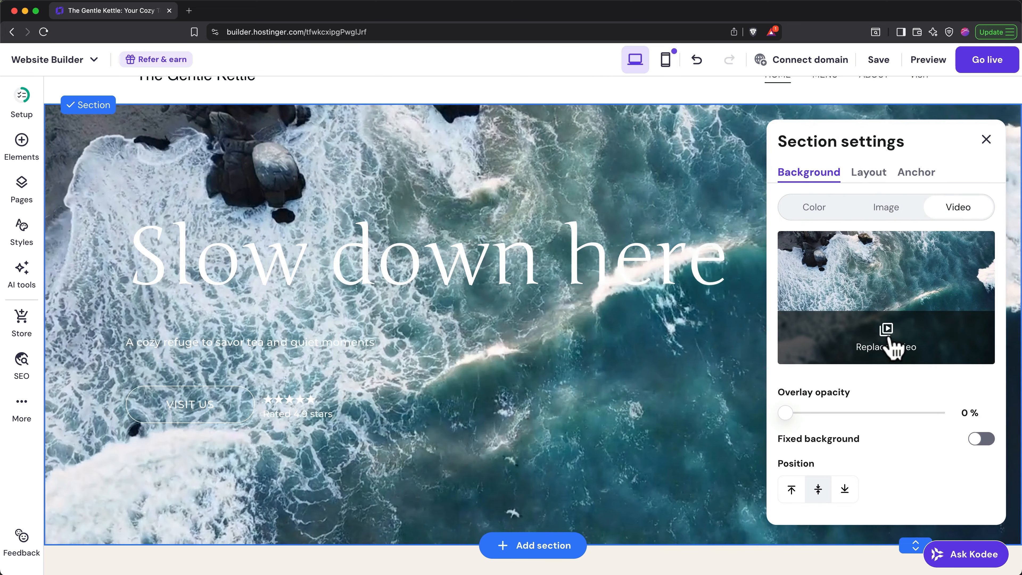
pyautogui.click(893, 349)
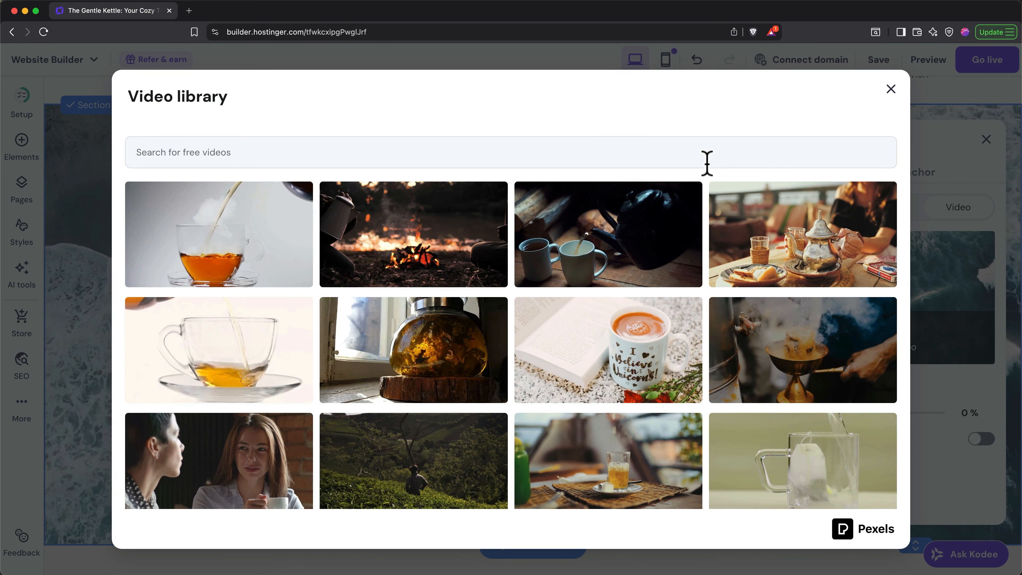
pyautogui.click(707, 163)
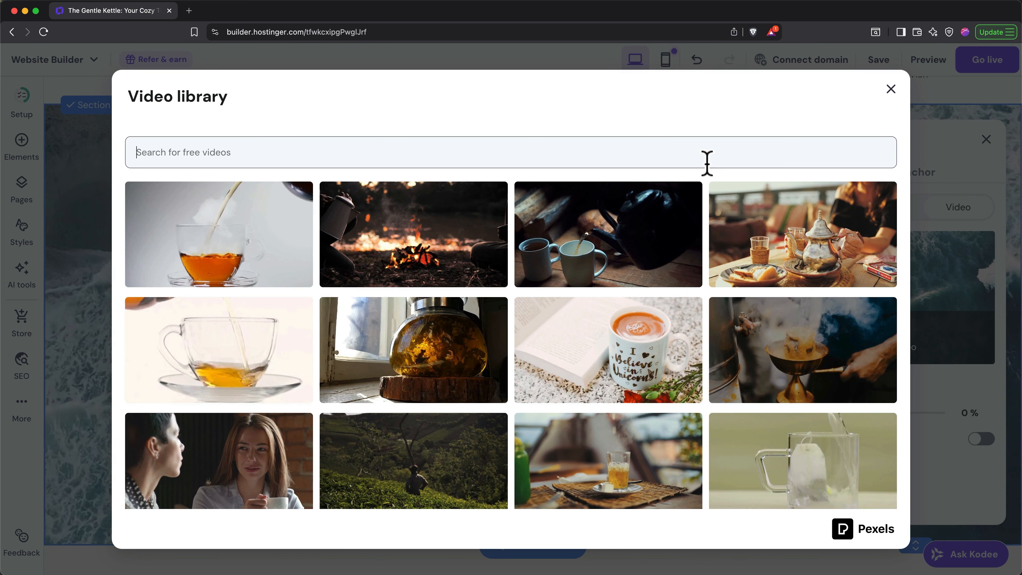
pyautogui.write('tea')
pyautogui.scroll(-2, 681, 366)
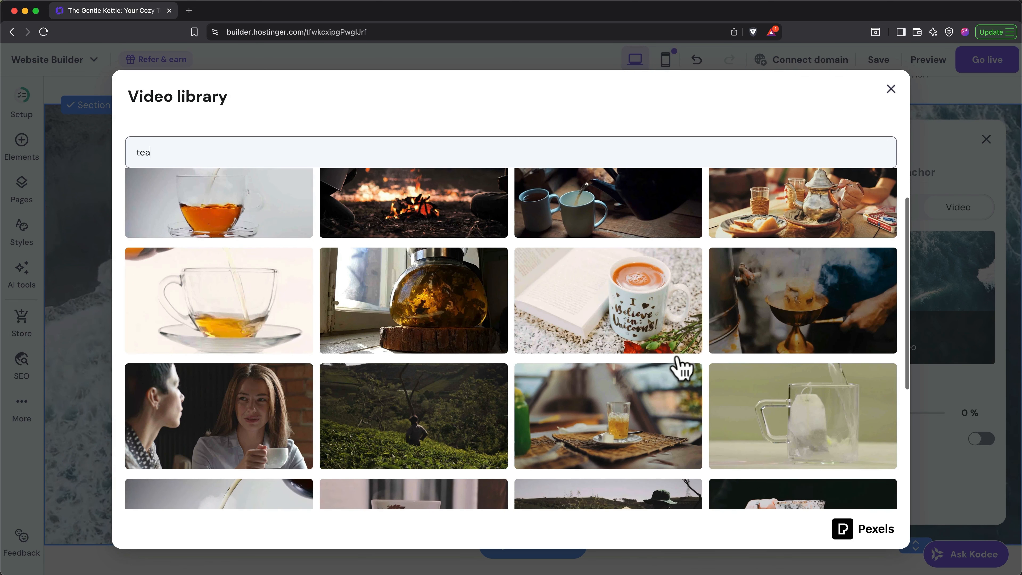
pyautogui.click(767, 413)
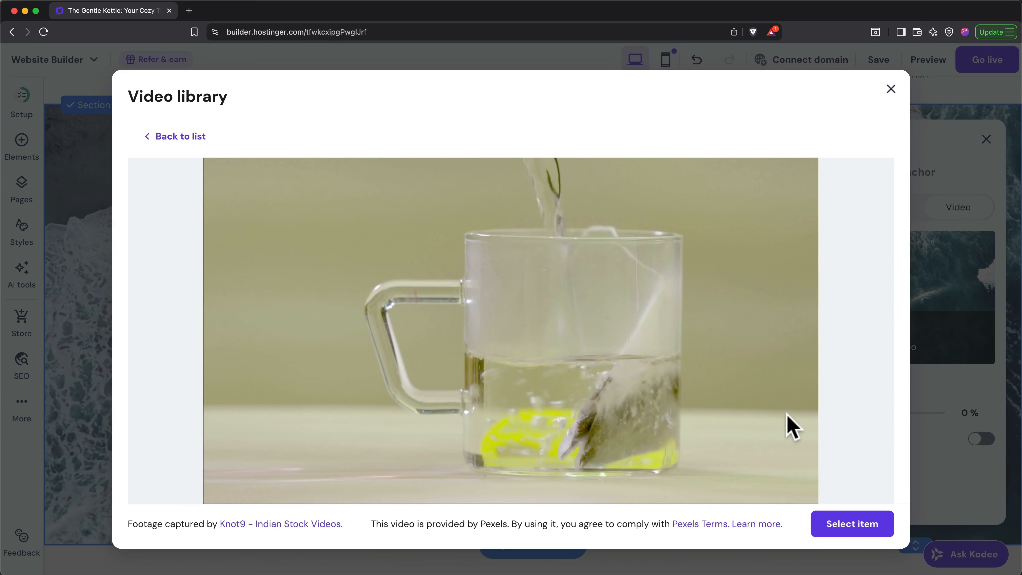
pyautogui.click(852, 531)
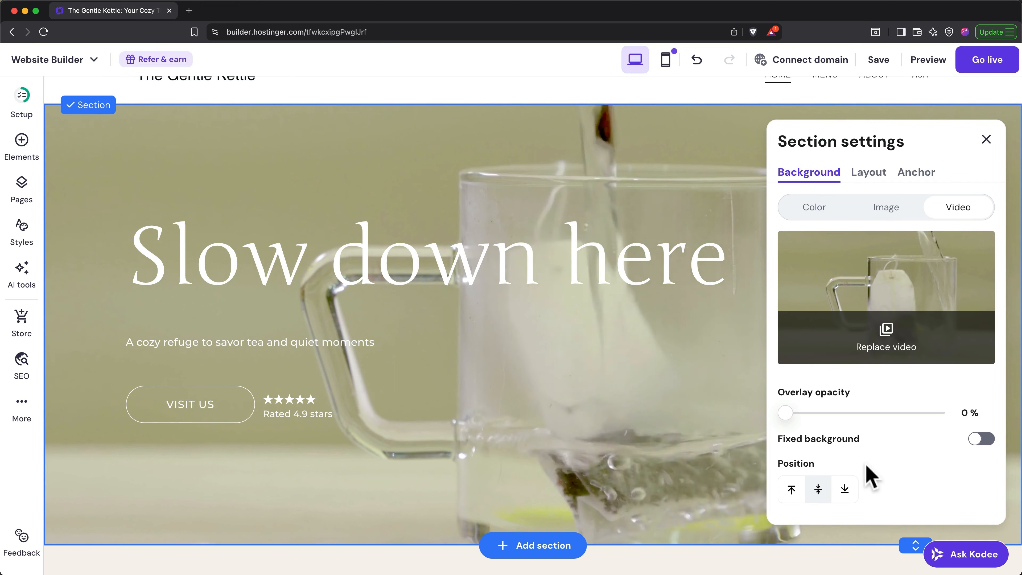
# - Raise the hero video's overlay opacity to 46%
pyautogui.moveTo(787, 411); pyautogui.dragTo(854, 412)
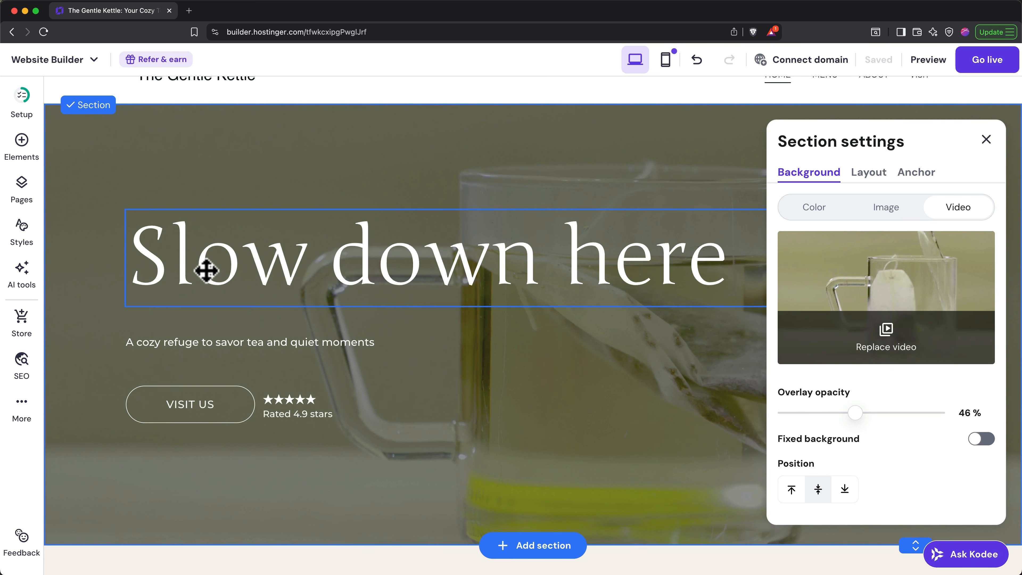
pyautogui.click(21, 152)
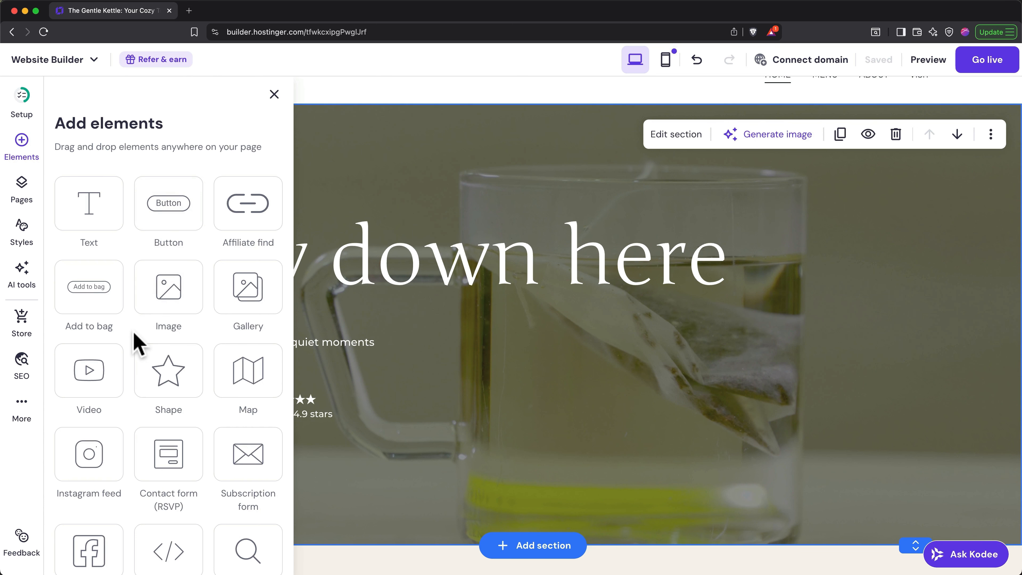
pyautogui.click(23, 407)
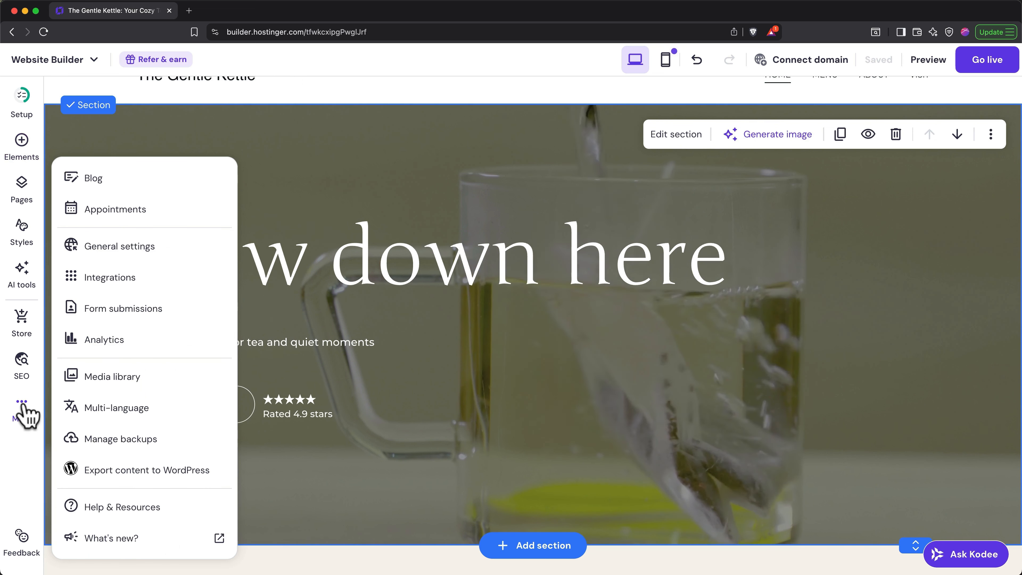
# - Check the Custom code integration, then show the page list with Home, Menu, About and Visit
pyautogui.click(128, 290)
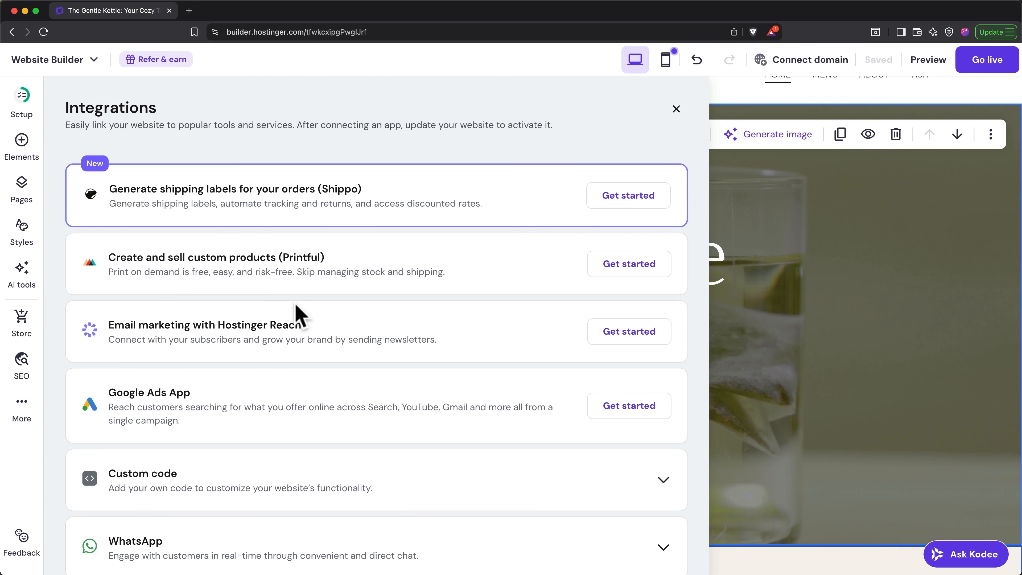
pyautogui.scroll(-6, 300, 316)
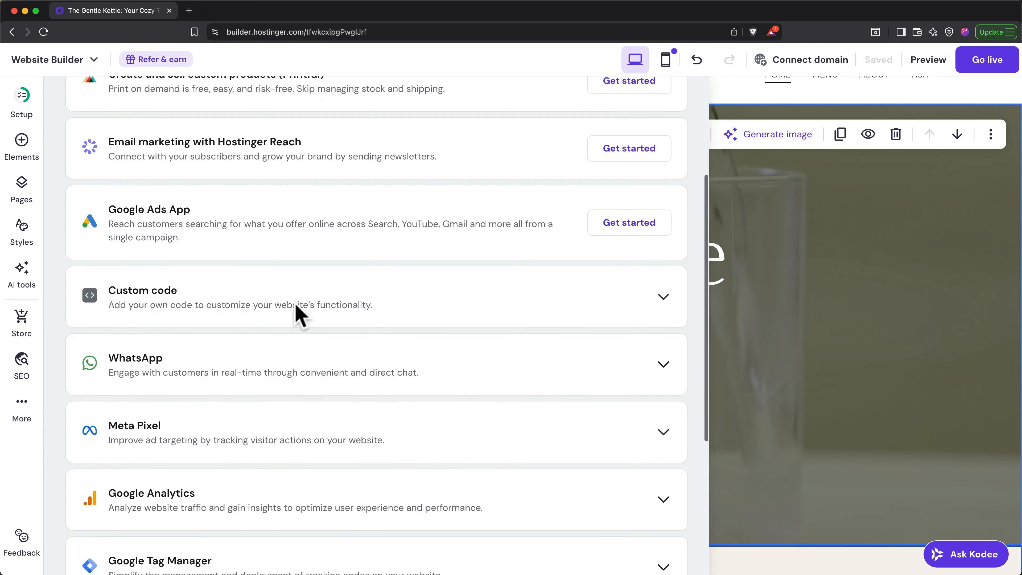
pyautogui.scroll(-5, 299, 316)
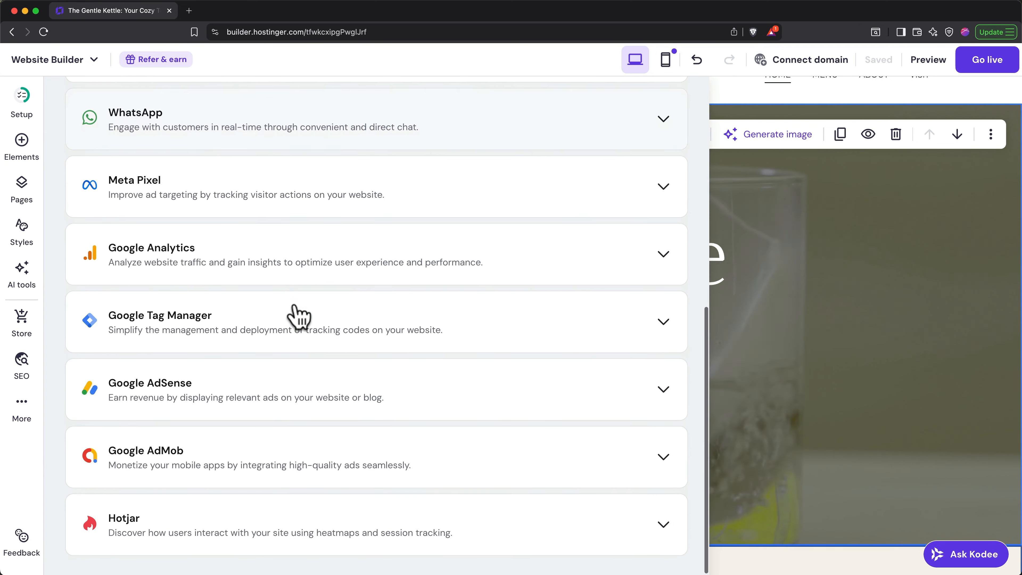
pyautogui.scroll(4, 299, 316)
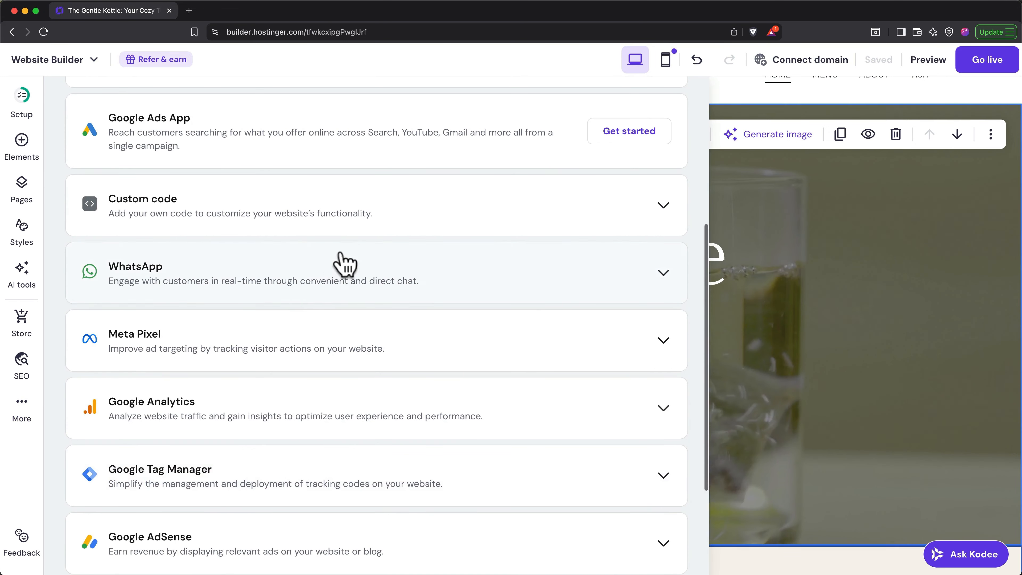
pyautogui.click(339, 206)
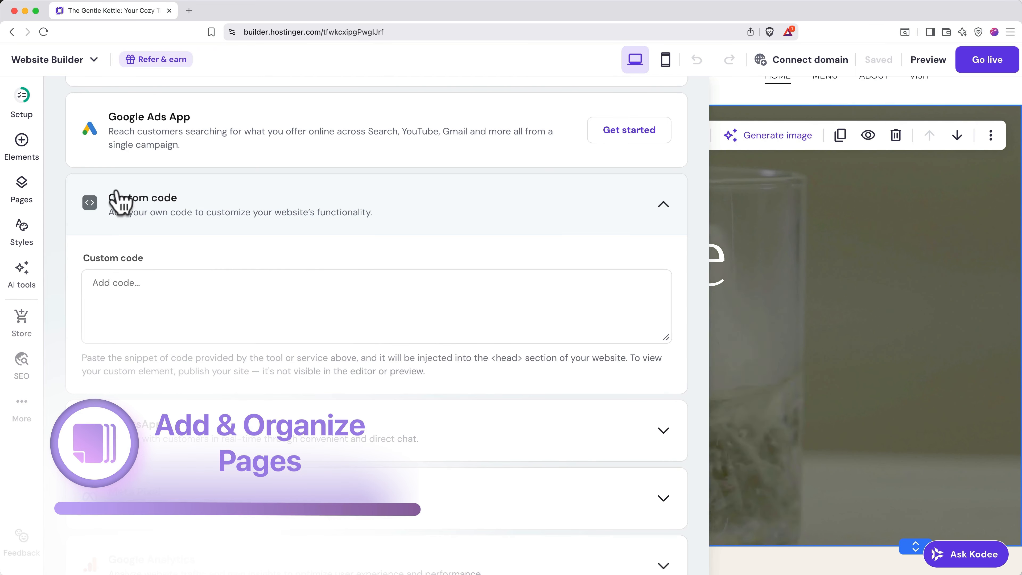
pyautogui.click(22, 189)
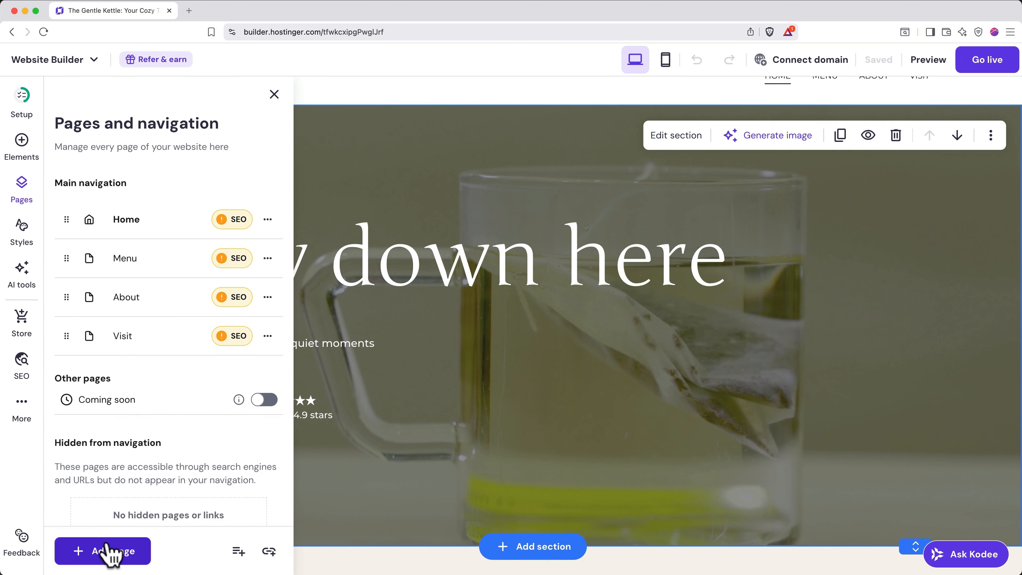
# - Add a generated Privacy policy page using the company name 'The Gentle Kettle'
pyautogui.click(109, 551)
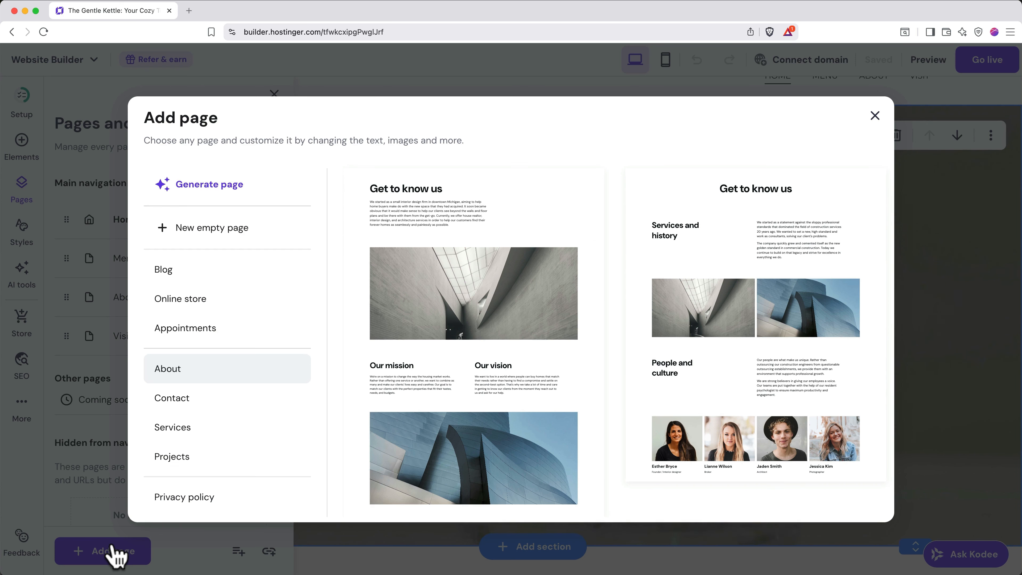
pyautogui.scroll(-2, 228, 457)
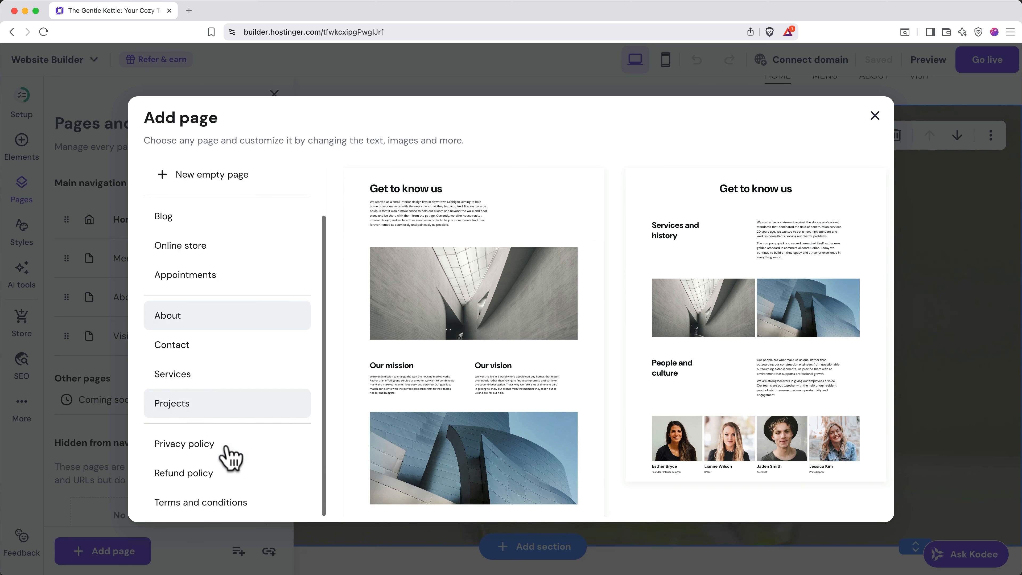
pyautogui.click(262, 451)
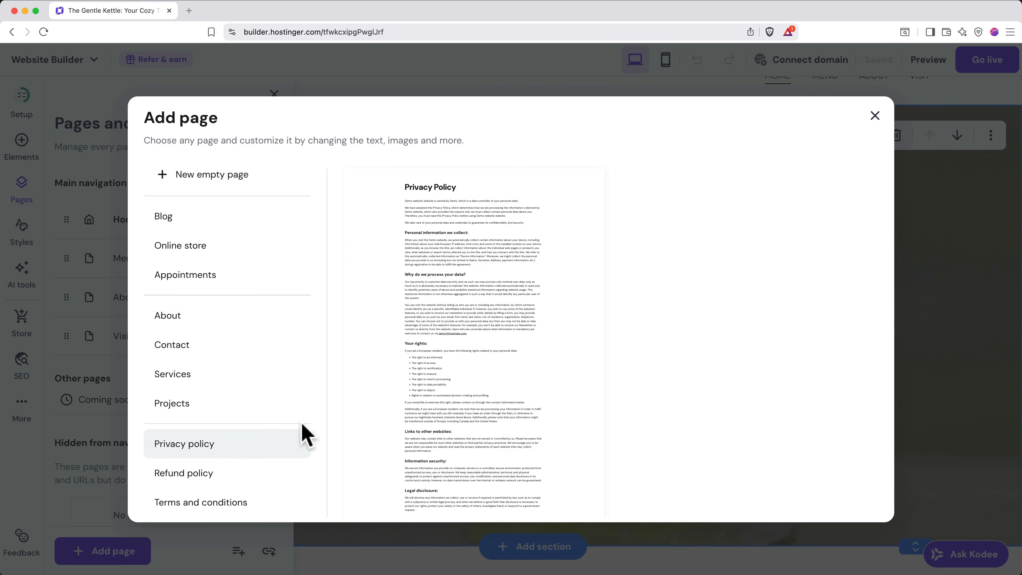
pyautogui.click(499, 340)
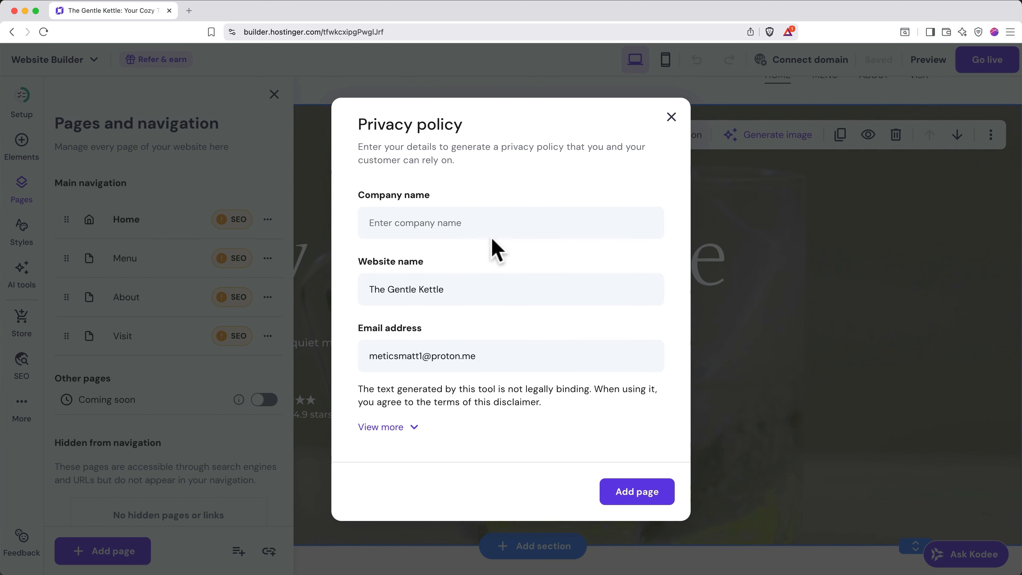
pyautogui.click(482, 226)
pyautogui.write('The Ge')
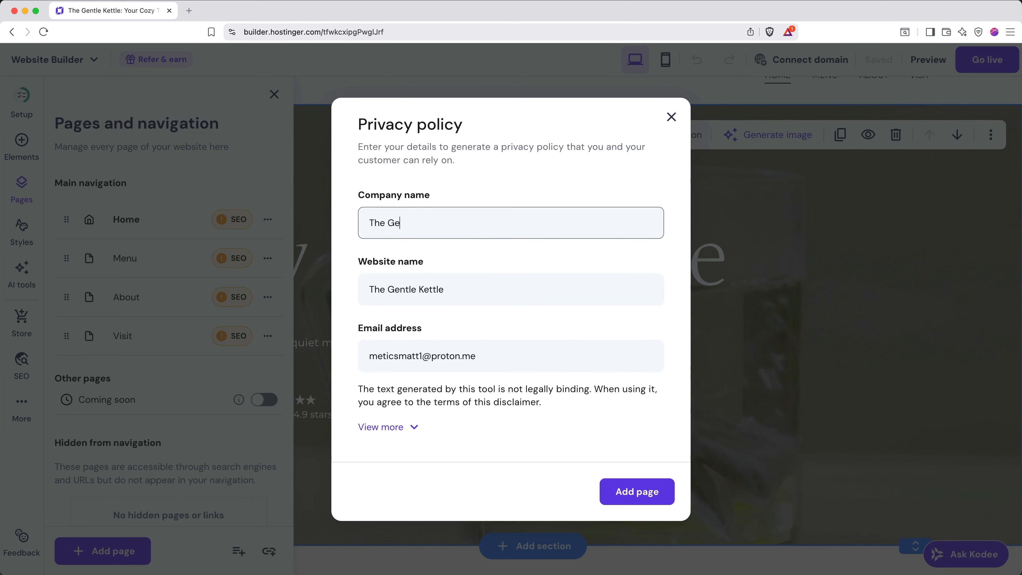
pyautogui.write('ntle Kettle')
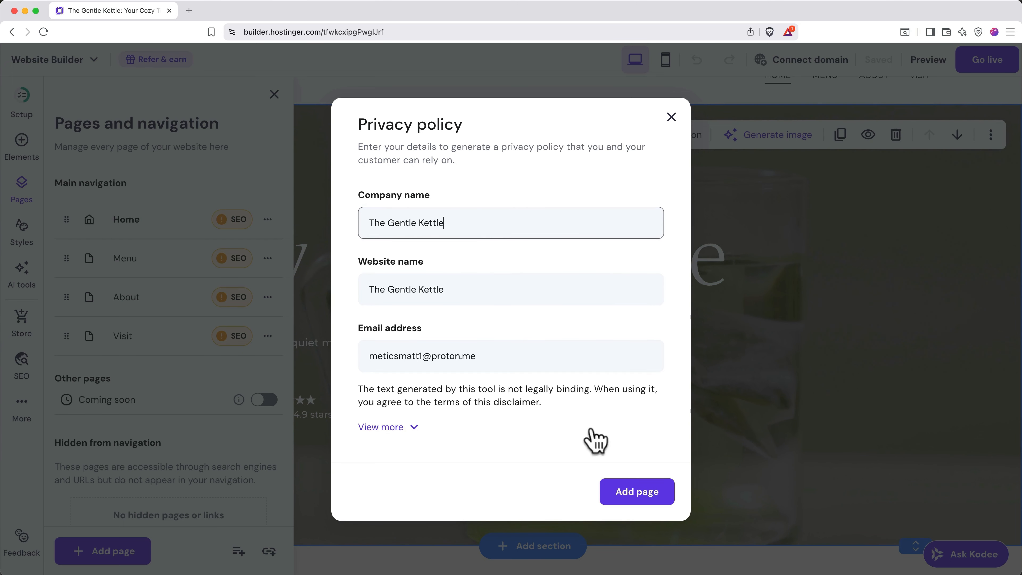
pyautogui.click(615, 500)
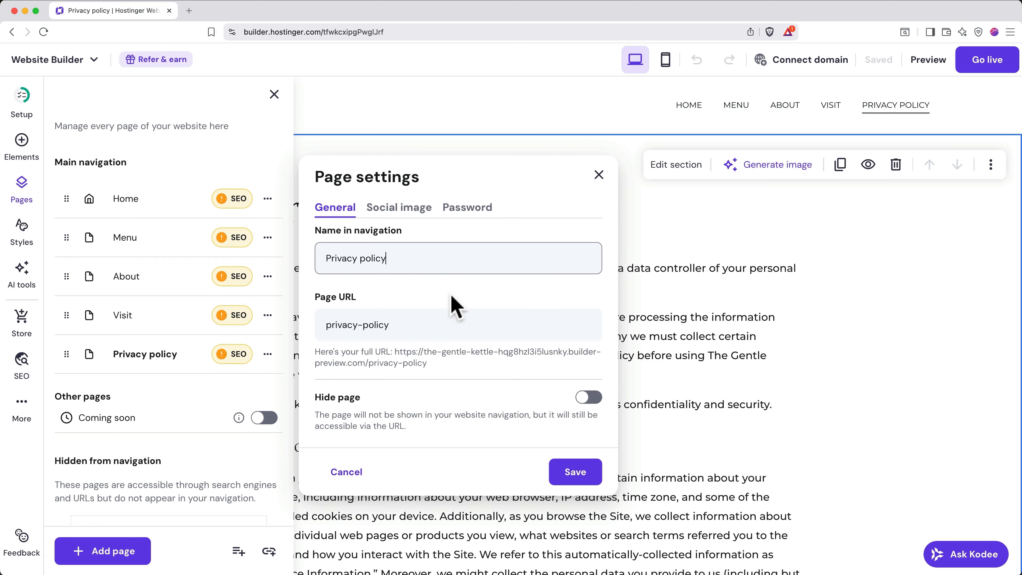
# - Check the Privacy policy page's URL, social image and password settings, then save them unchanged
pyautogui.click(419, 330)
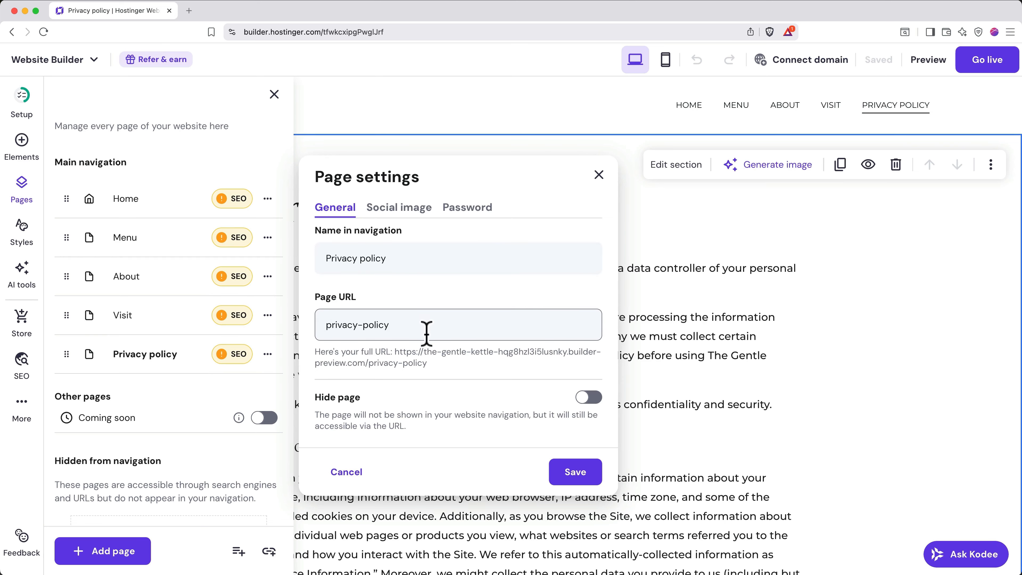
pyautogui.click(405, 209)
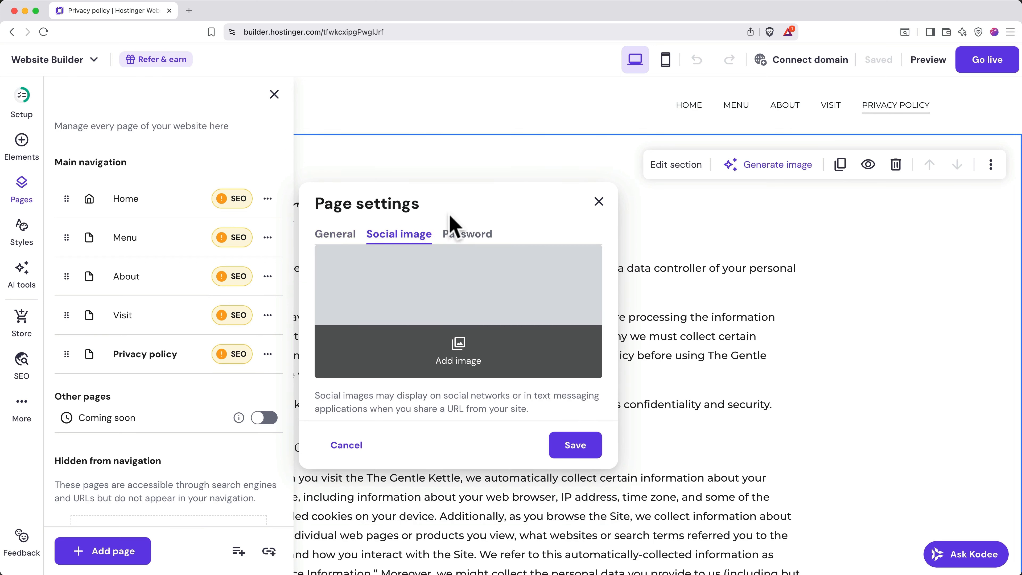
pyautogui.click(466, 236)
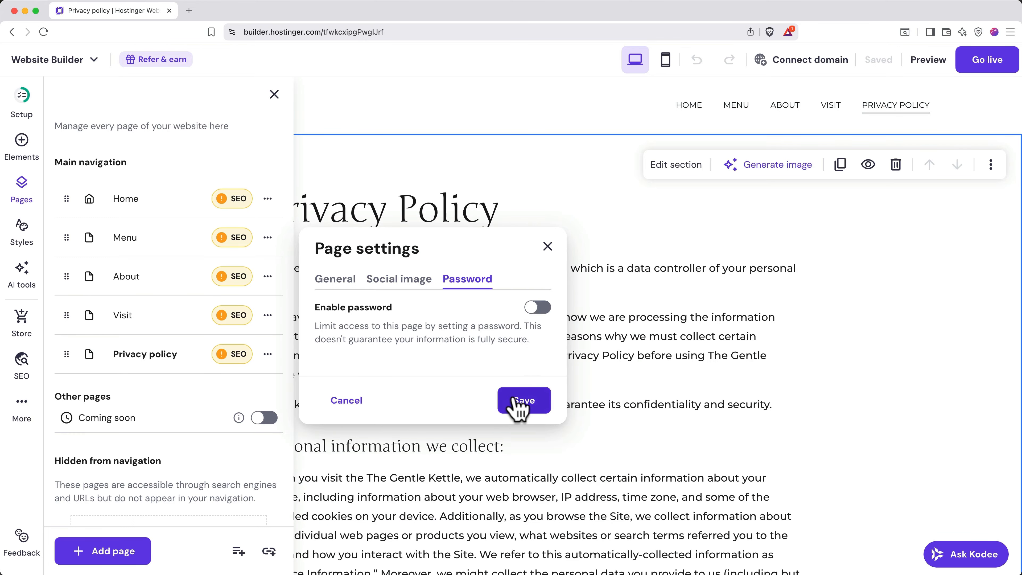
pyautogui.click(523, 401)
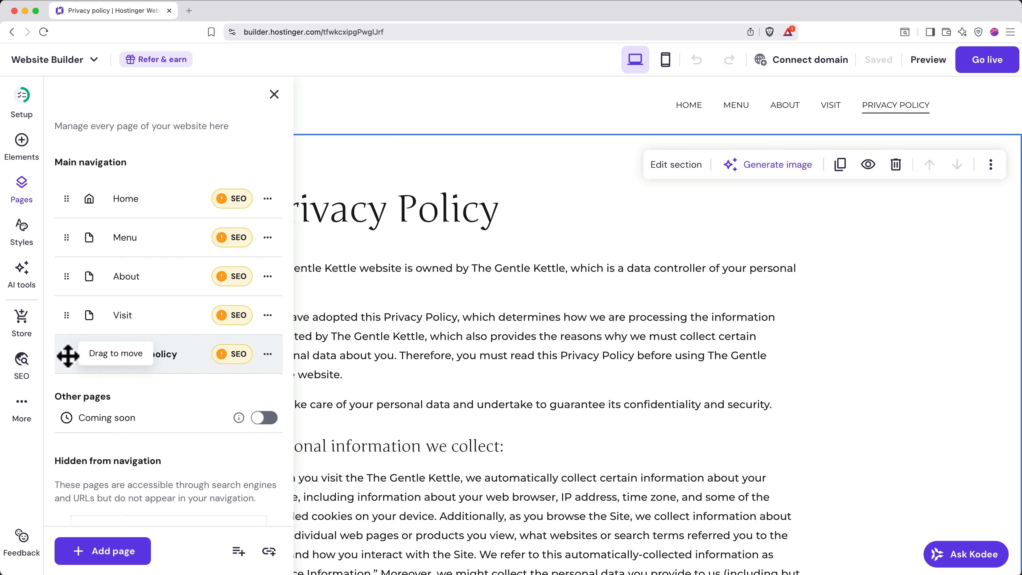
# - Nest the Privacy policy page under Menu, then move it into Hidden from navigation
pyautogui.moveTo(67, 355); pyautogui.dragTo(65, 267)
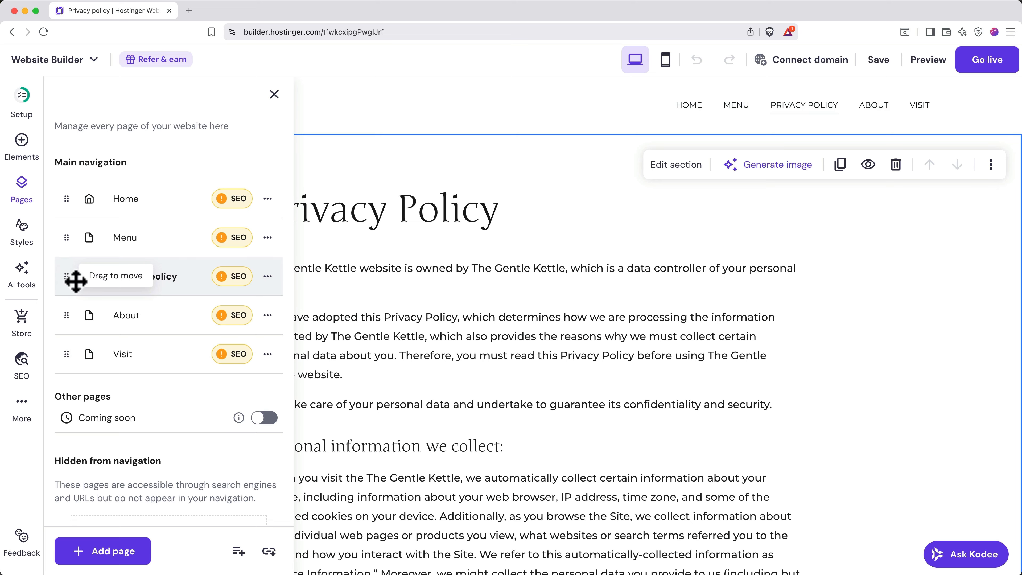
pyautogui.moveTo(68, 277); pyautogui.dragTo(130, 283)
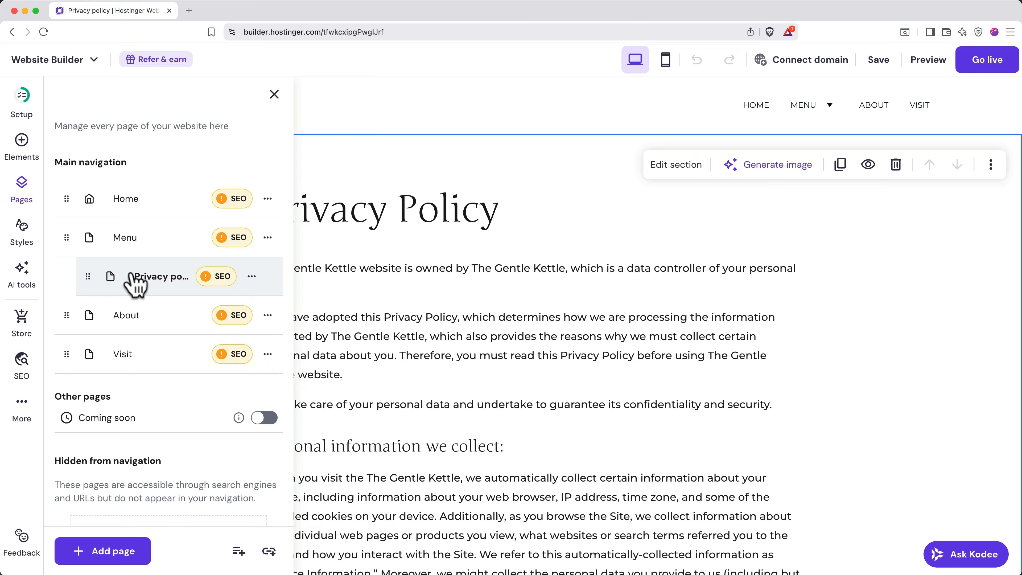
pyautogui.scroll(-3, 132, 283)
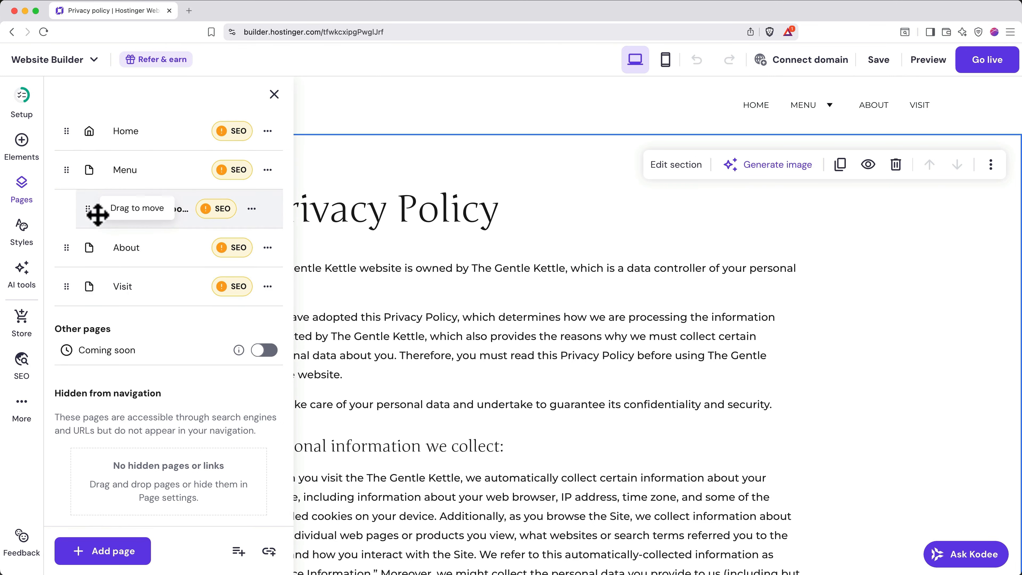
pyautogui.moveTo(88, 206); pyautogui.dragTo(81, 439)
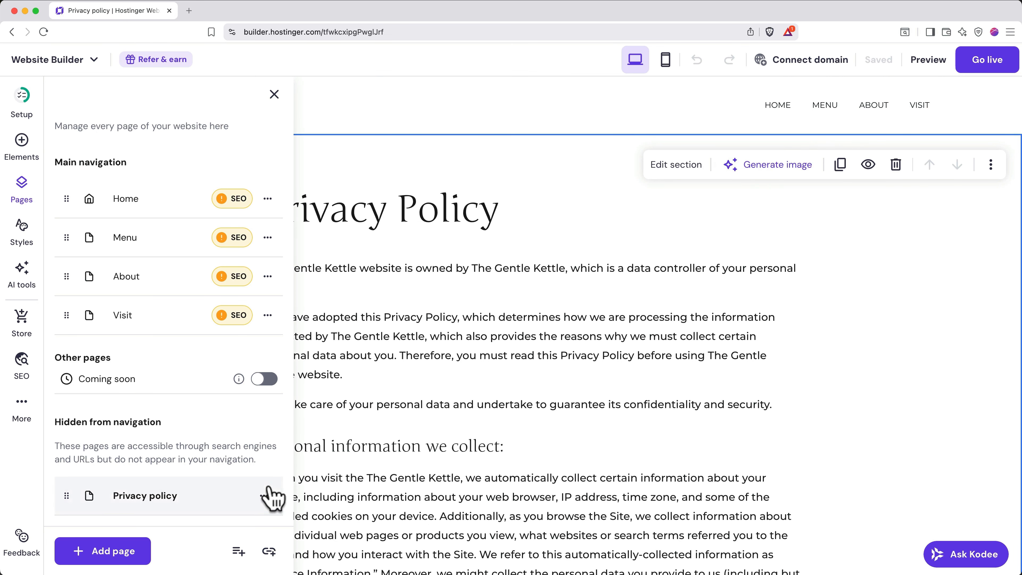
# - Delete the Privacy policy page and confirm the deletion
pyautogui.click(264, 496)
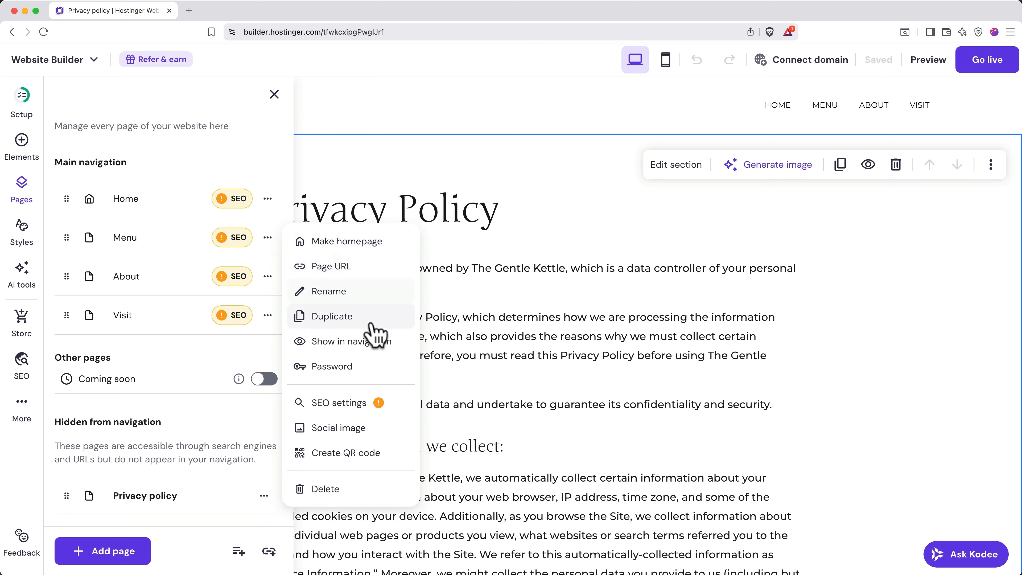
pyautogui.click(357, 493)
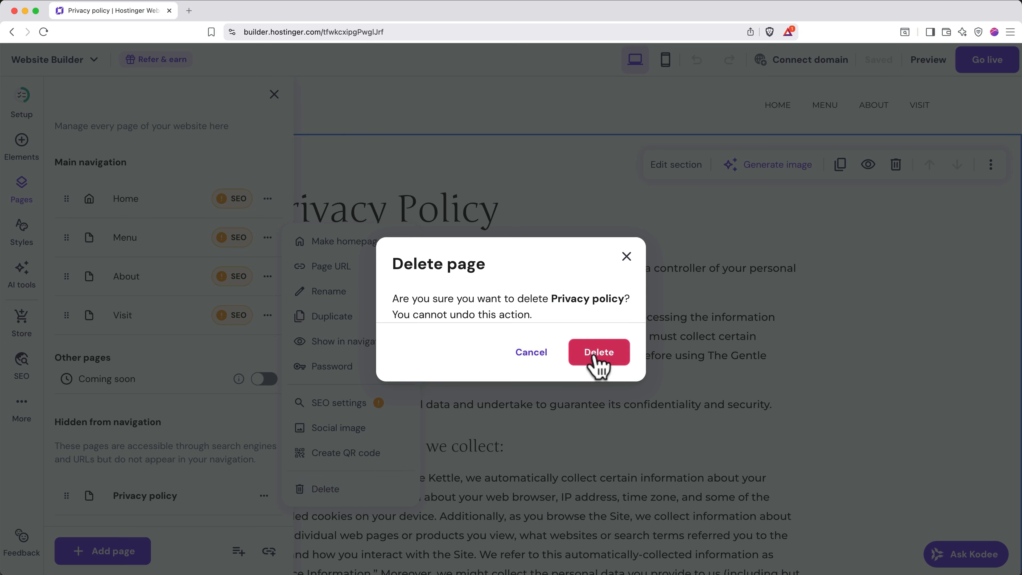
pyautogui.click(599, 360)
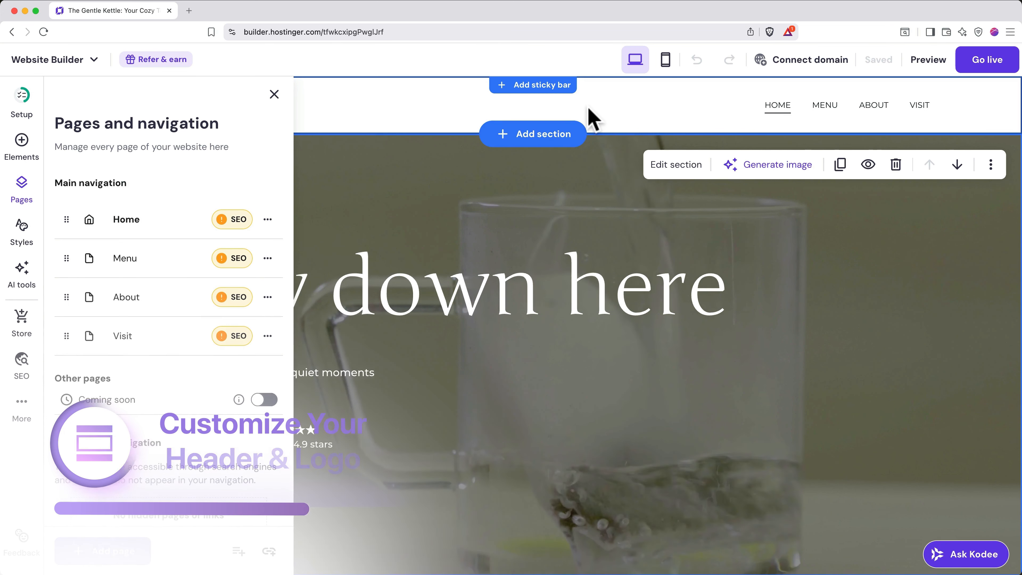
pyautogui.click(591, 116)
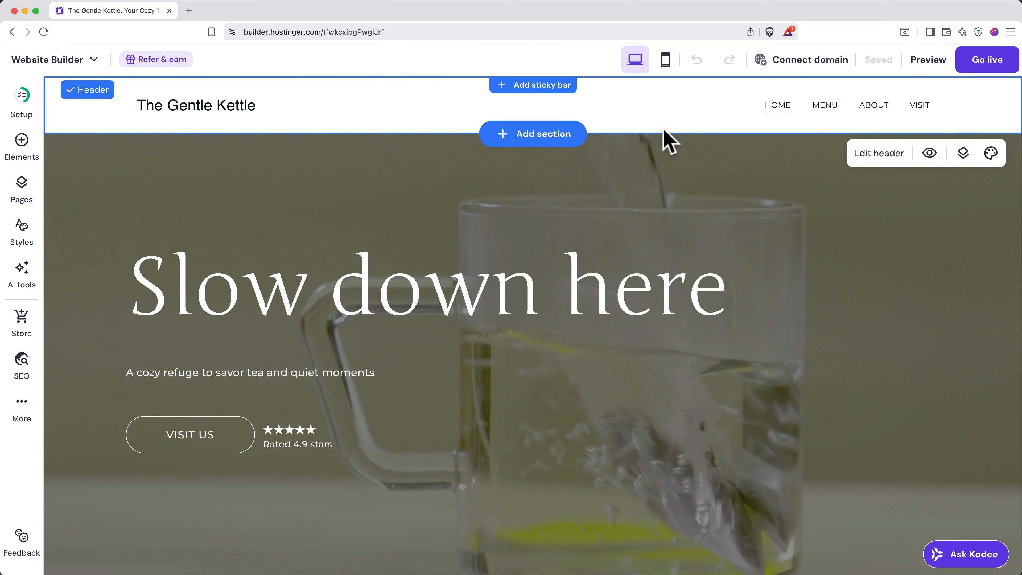
# - Launch the AI logo maker in a new tab from the header's Logo settings
pyautogui.click(879, 155)
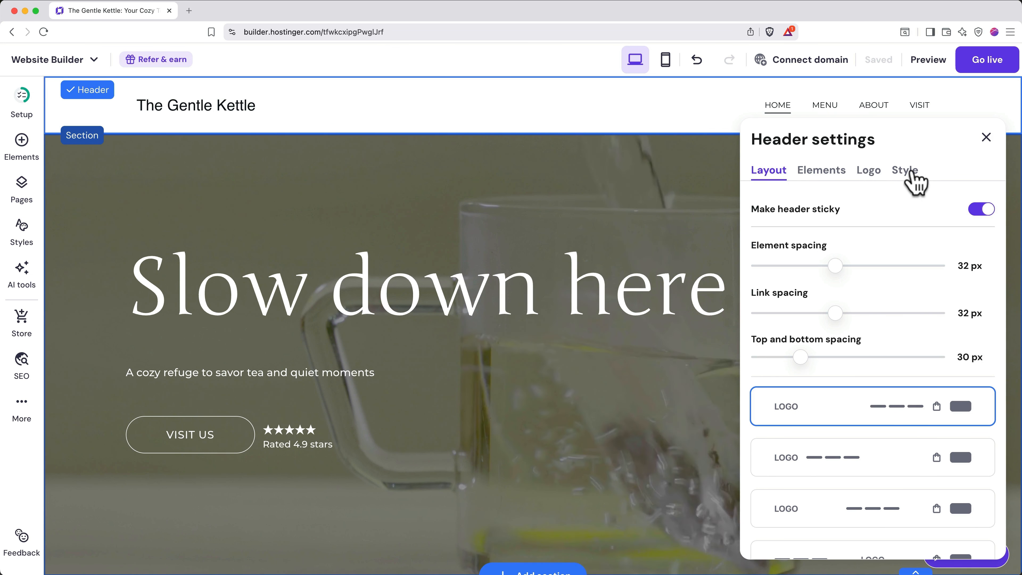
pyautogui.click(878, 182)
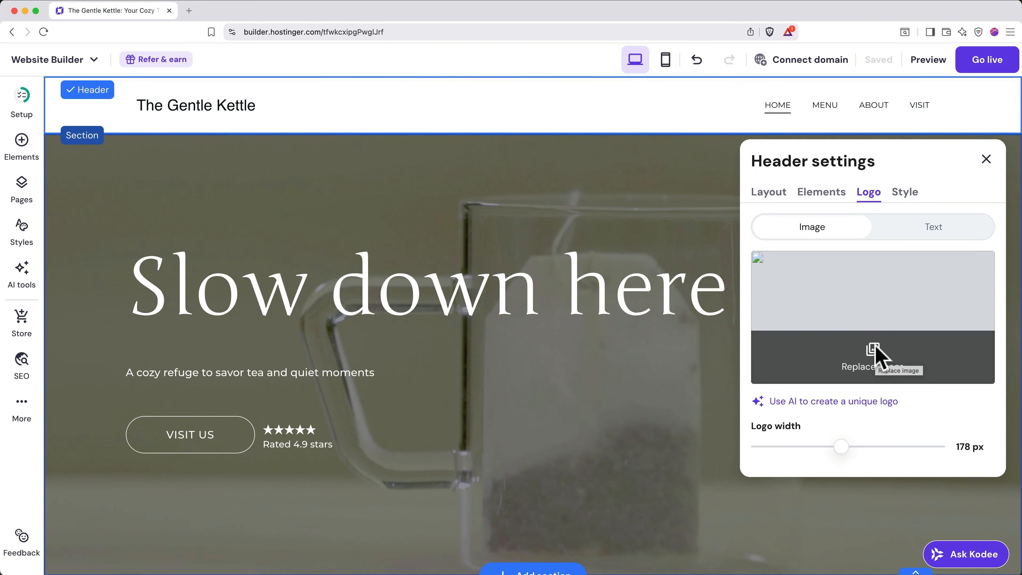
pyautogui.click(860, 403)
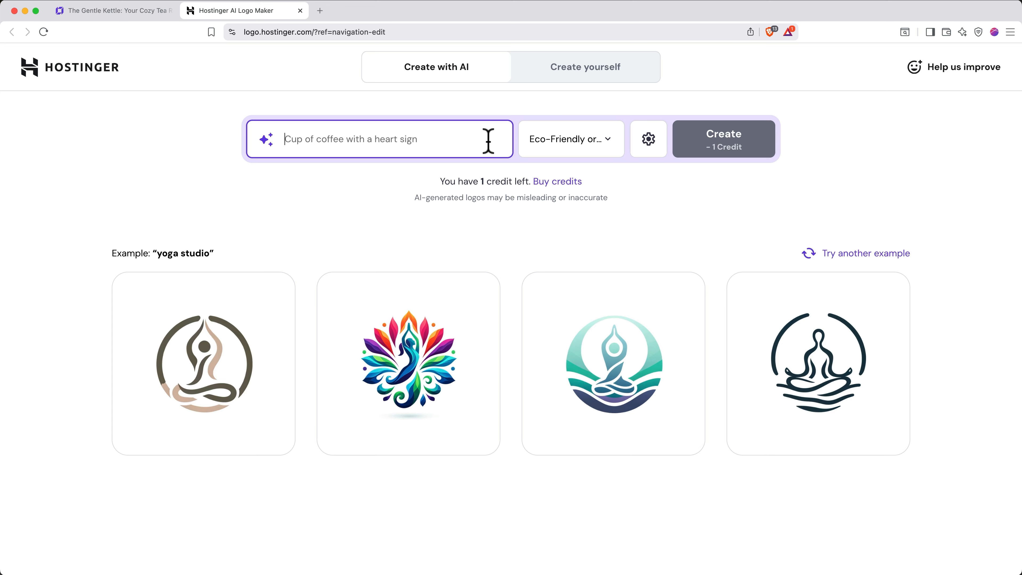
# - Review the logo style list and confirm the Make logo colorful toggle is on
pyautogui.click(576, 155)
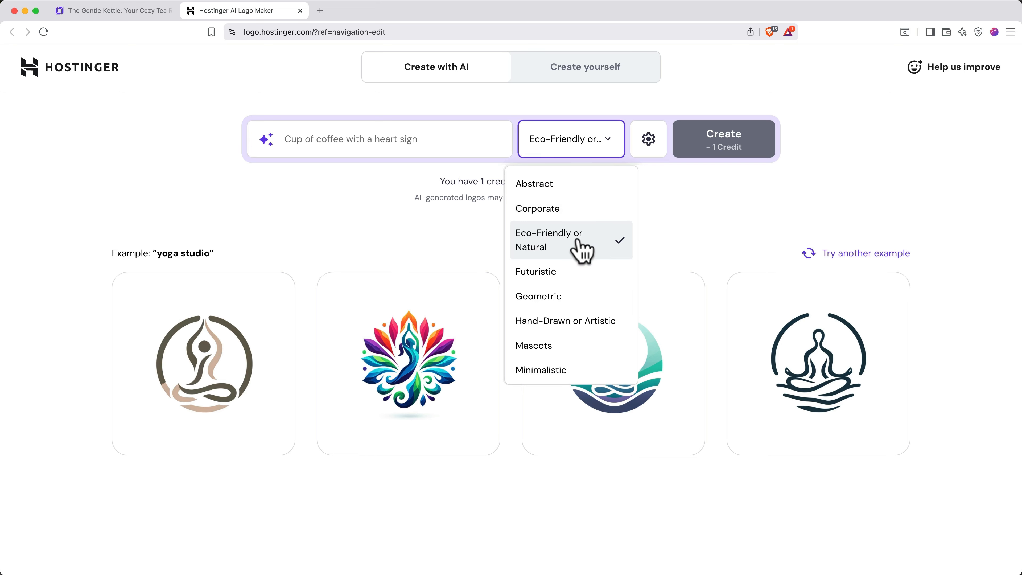
pyautogui.click(649, 139)
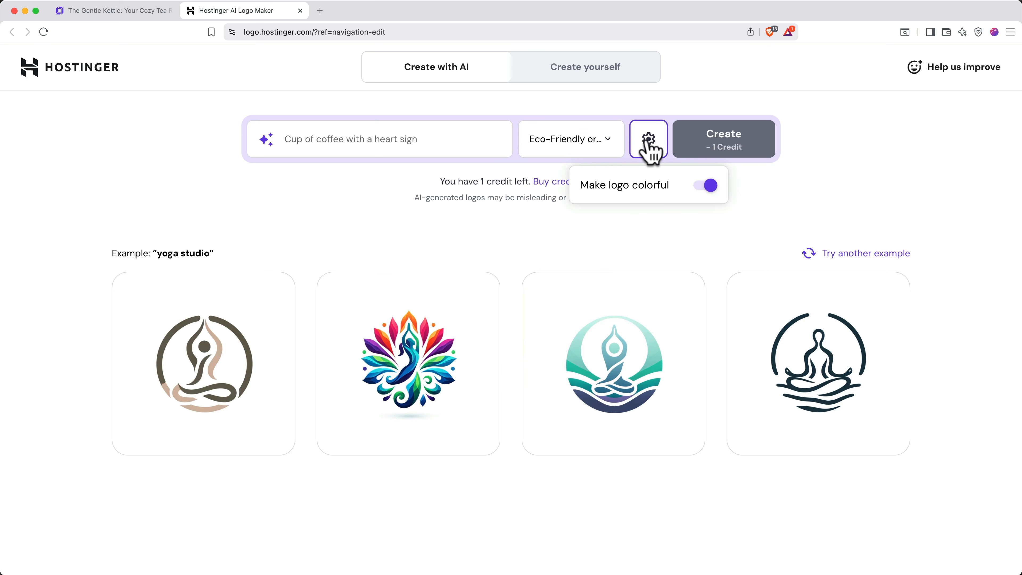
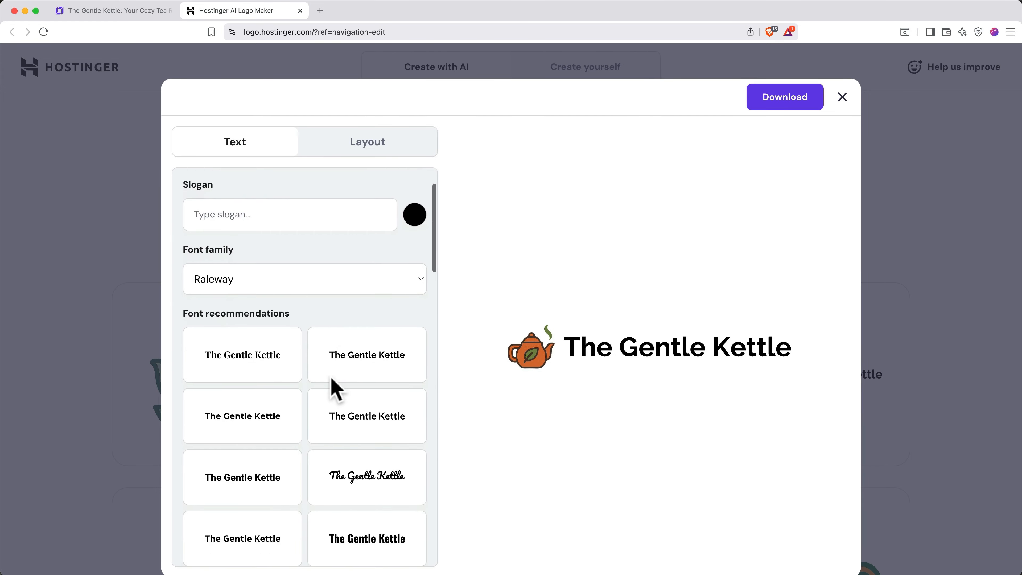
pyautogui.scroll(-1, 331, 379)
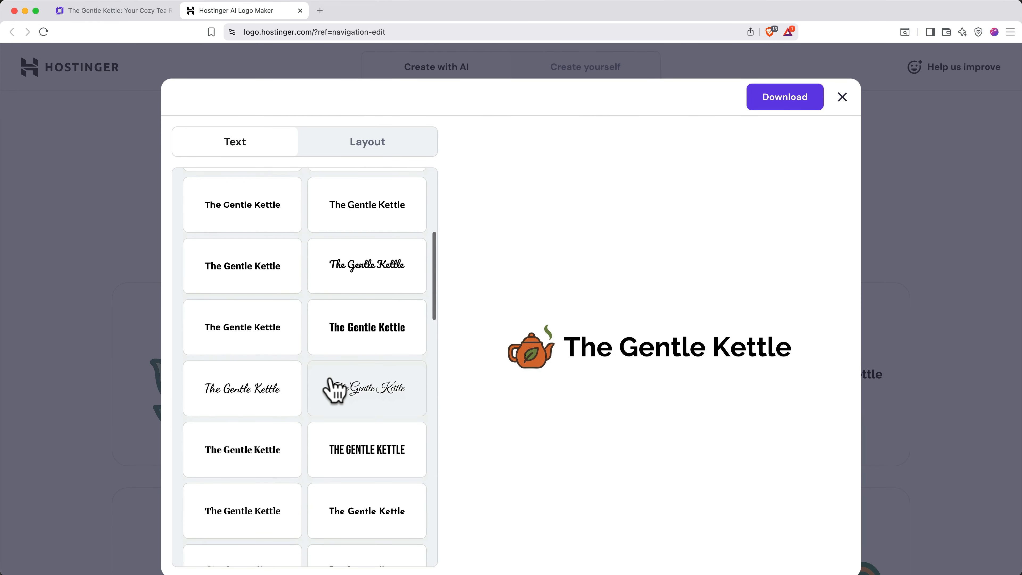
# - After trying a script font, set the logo name's font family to Junge and show the layout options
pyautogui.click(346, 393)
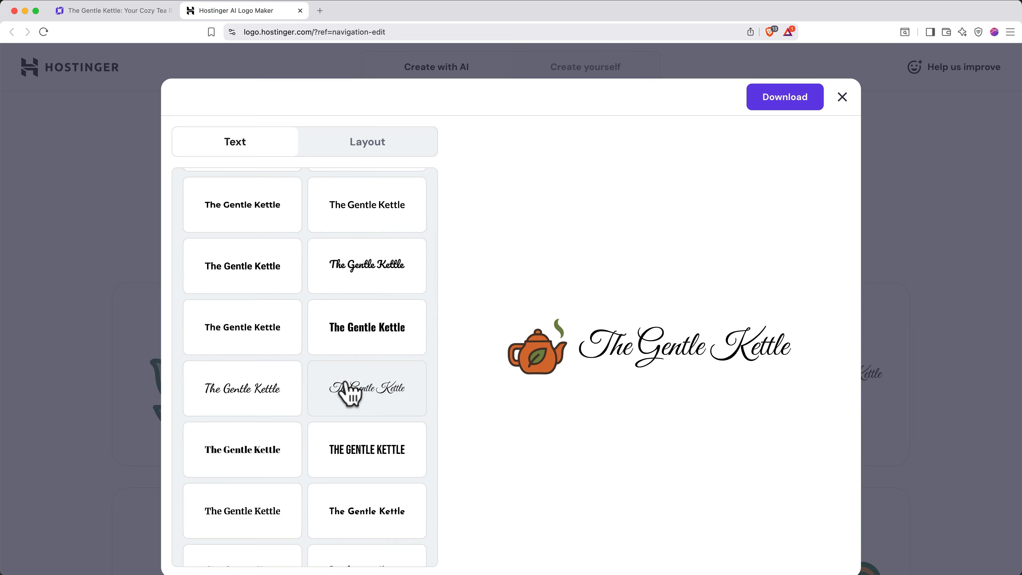
pyautogui.scroll(7, 346, 393)
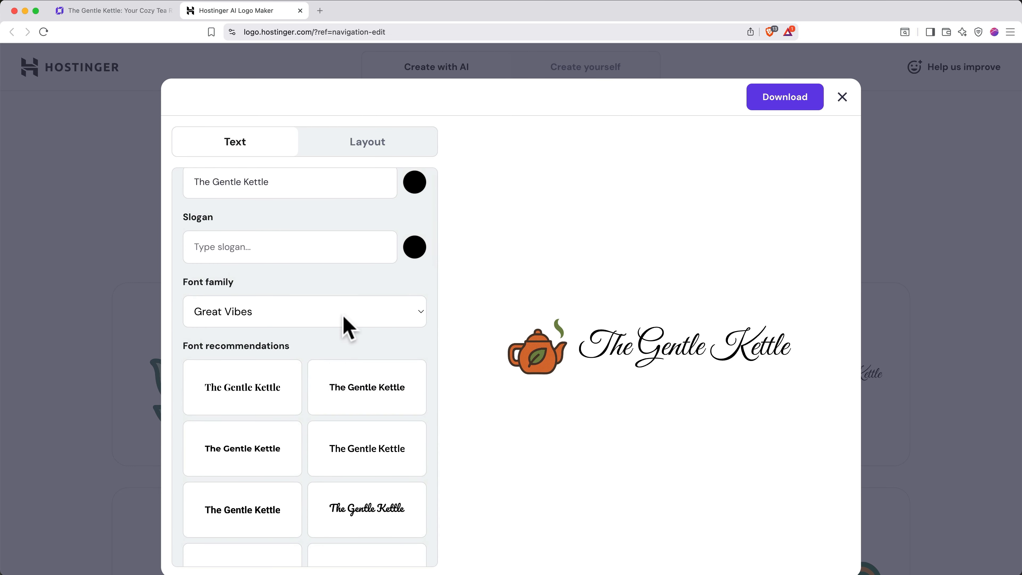
pyautogui.click(345, 324)
pyautogui.scroll(-15, 340, 310)
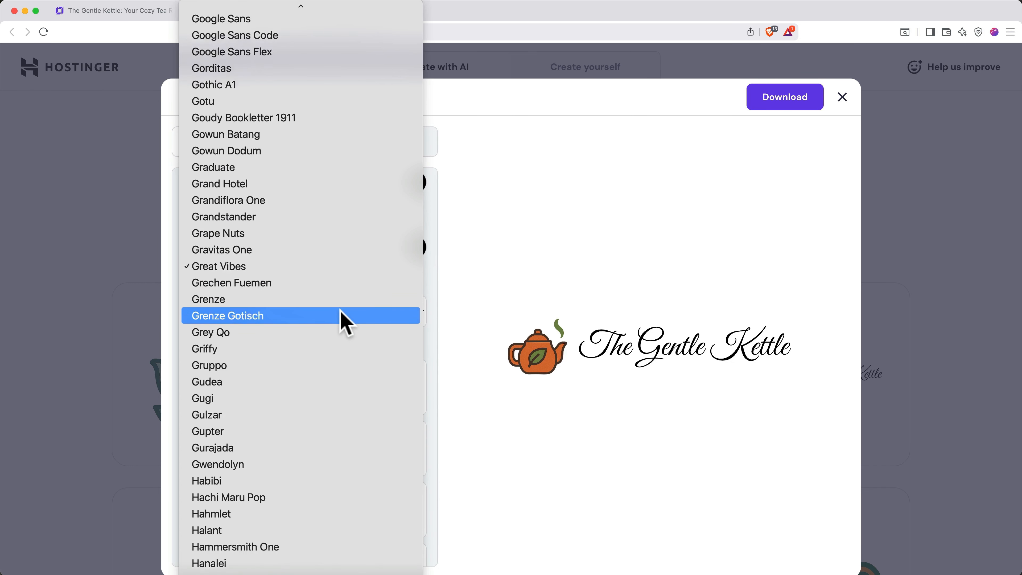
pyautogui.scroll(-20, 340, 311)
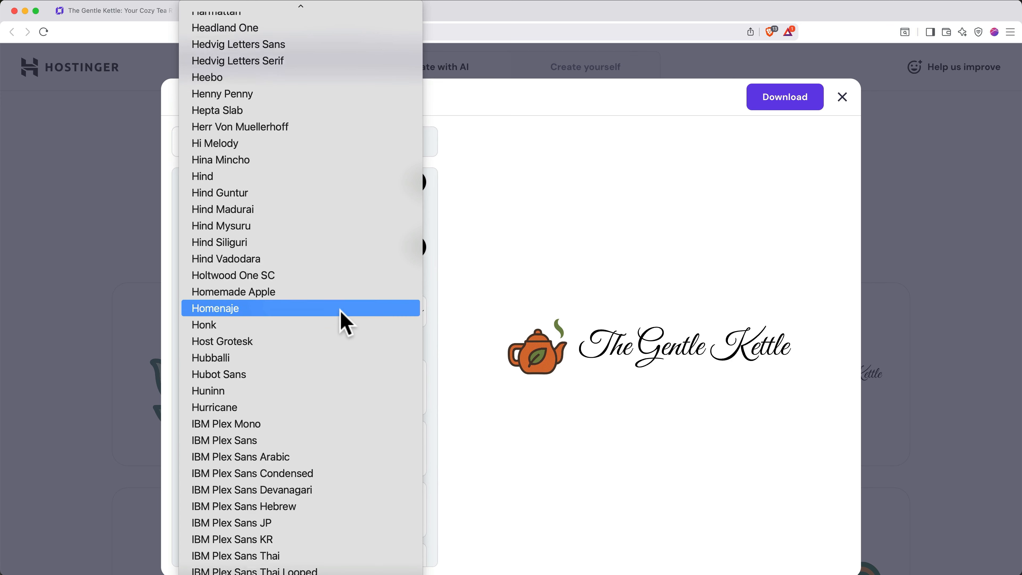
pyautogui.scroll(-20, 340, 311)
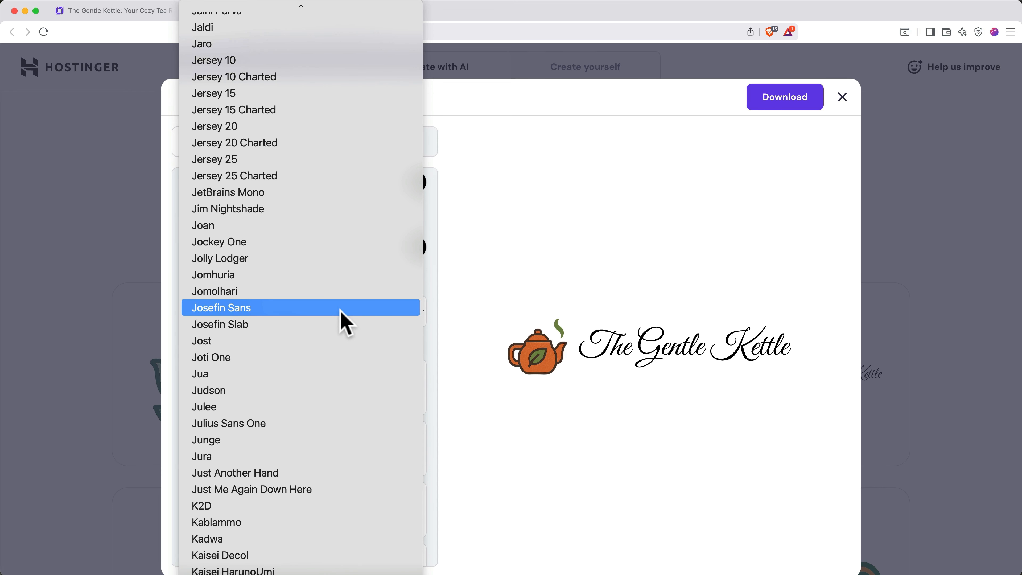
pyautogui.click(281, 442)
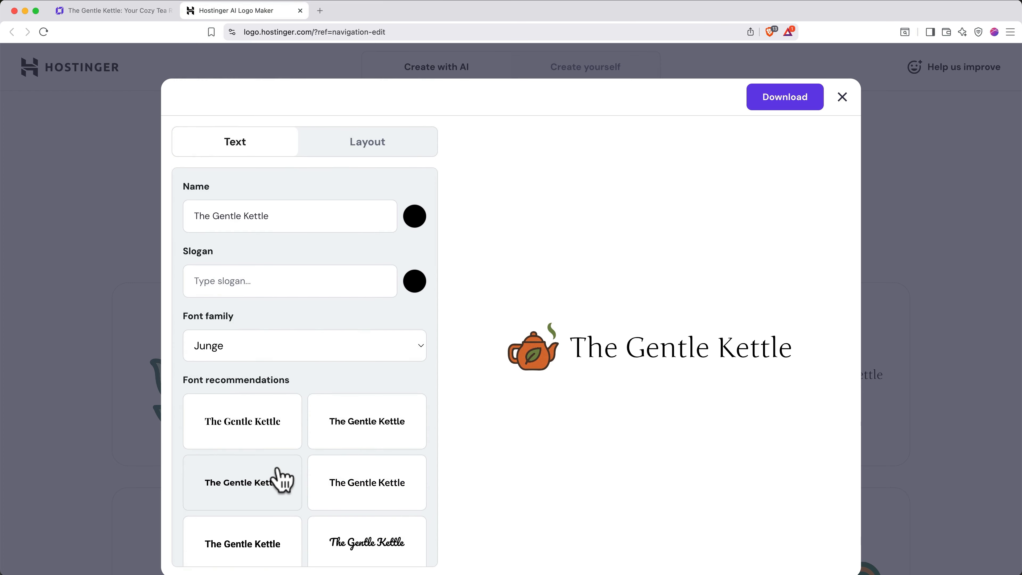
pyautogui.click(382, 153)
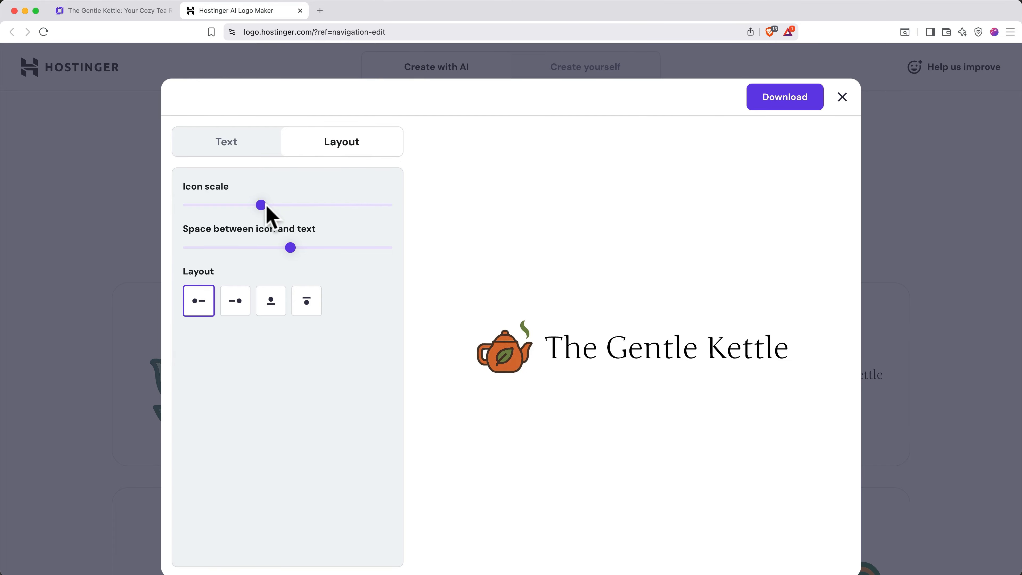
# - Fine-tune the teapot icon's scale and spacing and keep the icon-left-of-name layout after trying others
pyautogui.moveTo(261, 206)
pyautogui.mouseDown()
pyautogui.moveTo(277, 206)
pyautogui.moveTo(261, 206)
pyautogui.mouseUp()
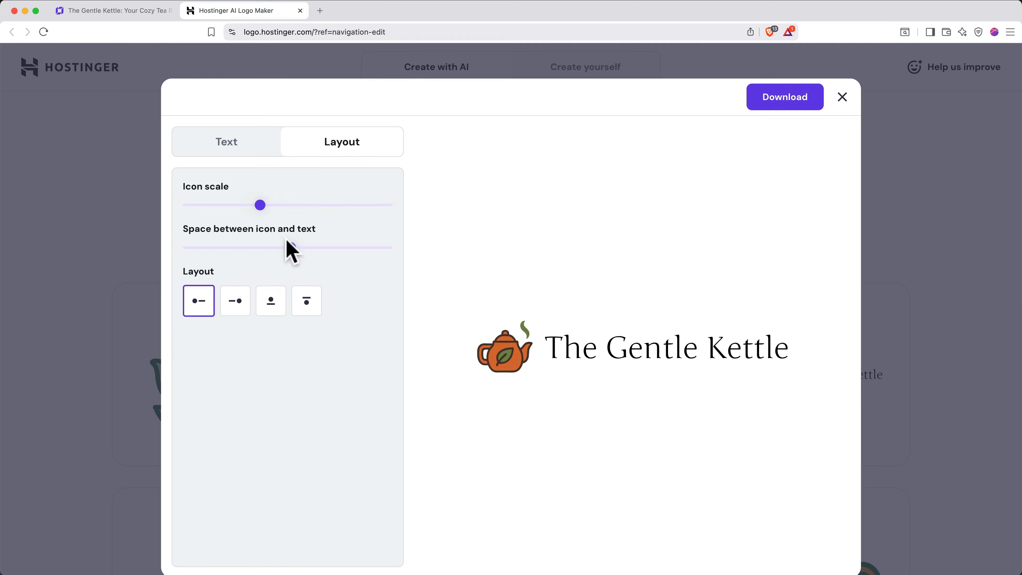
pyautogui.moveTo(290, 247)
pyautogui.mouseDown()
pyautogui.moveTo(274, 248)
pyautogui.moveTo(317, 247)
pyautogui.moveTo(293, 247)
pyautogui.mouseUp()
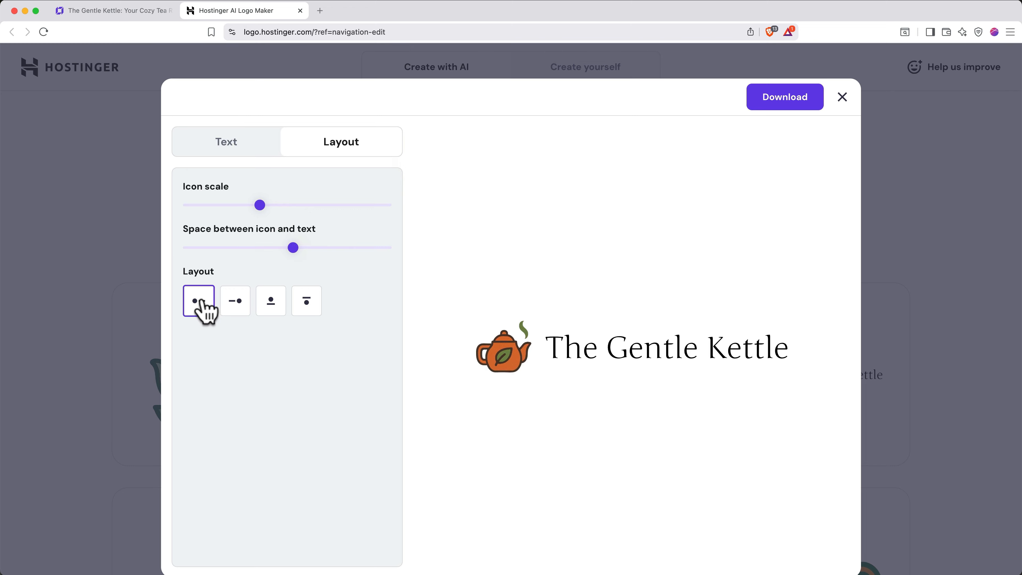
pyautogui.click(235, 303)
pyautogui.click(270, 304)
pyautogui.click(306, 308)
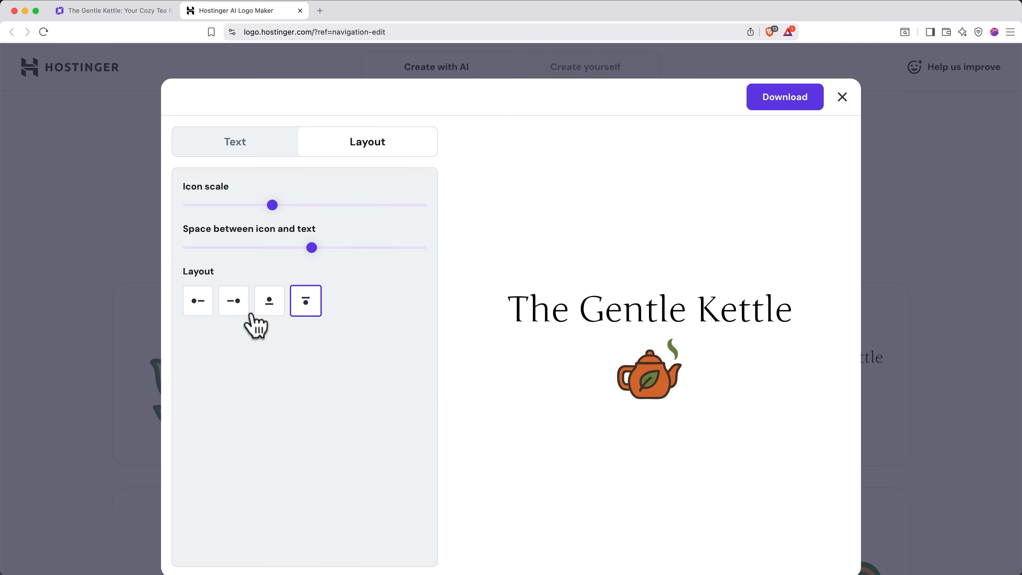
pyautogui.click(199, 301)
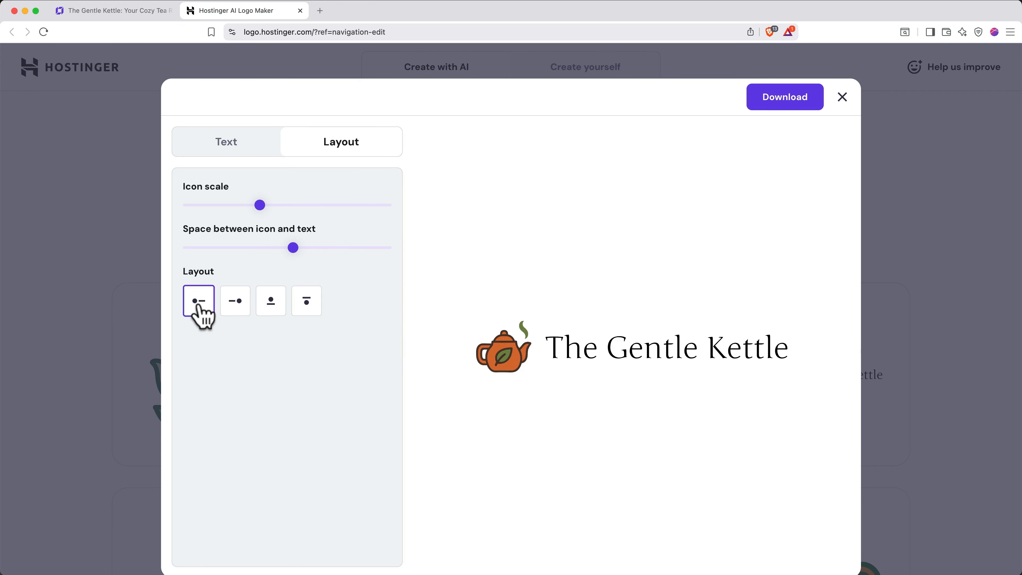
pyautogui.moveTo(293, 248); pyautogui.dragTo(287, 248)
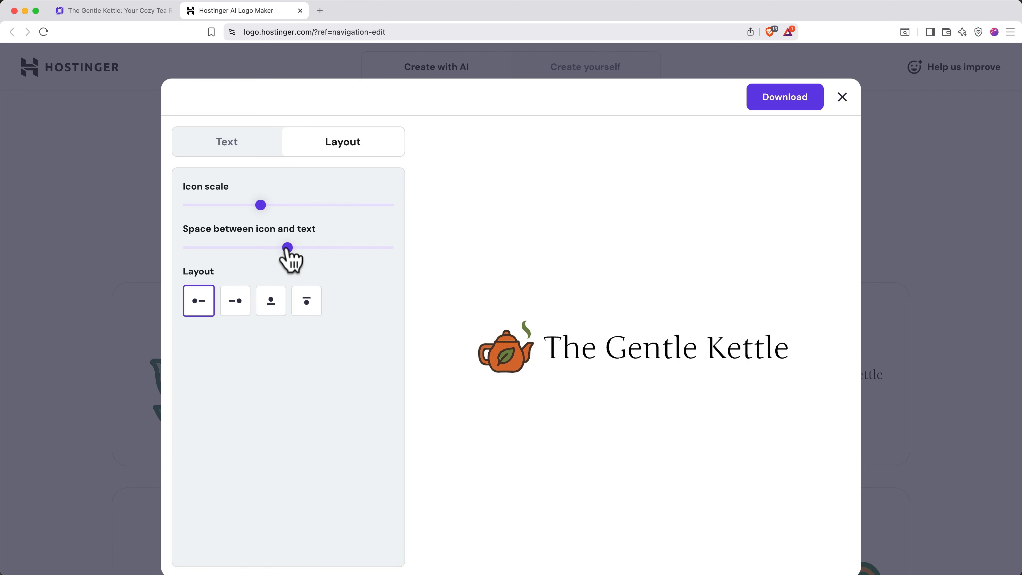
# - Download the logo as logo-files.zip to Downloads and check the download history
pyautogui.click(781, 106)
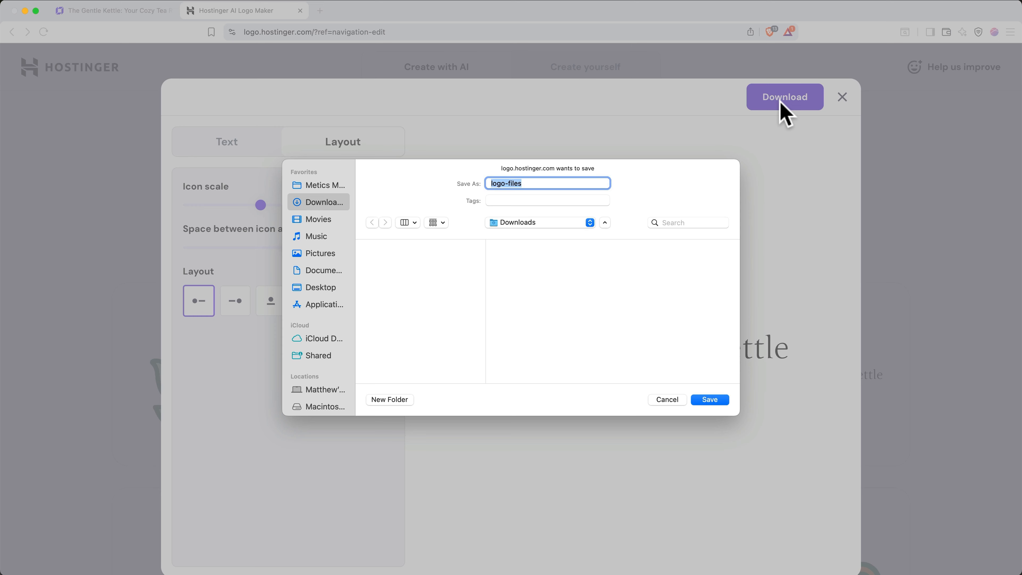
pyautogui.press('Return')
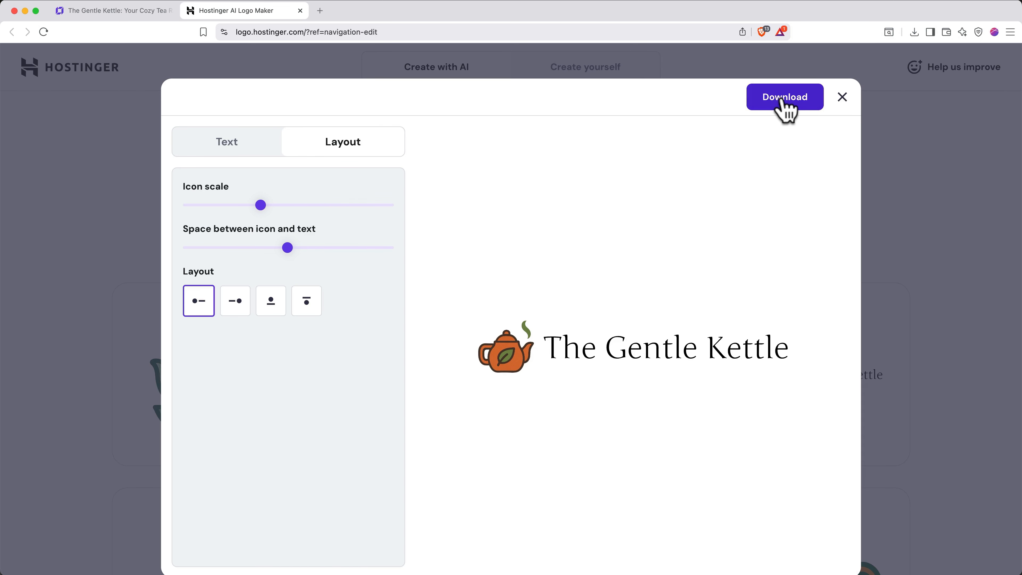
pyautogui.click(914, 33)
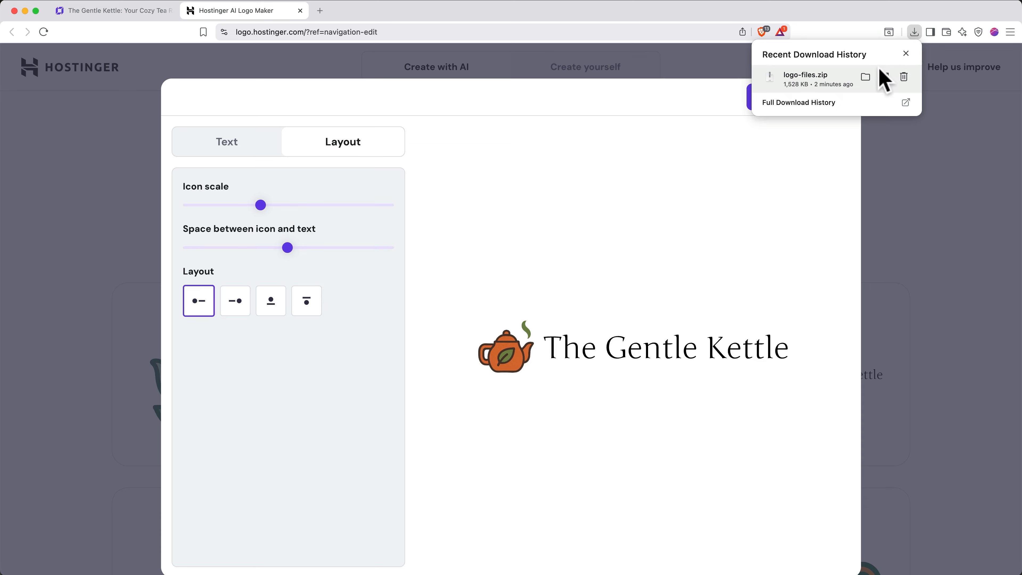
# - Extract logo-files.zip in Downloads and preview favicon-32x32.png and logo.png
pyautogui.click(866, 76)
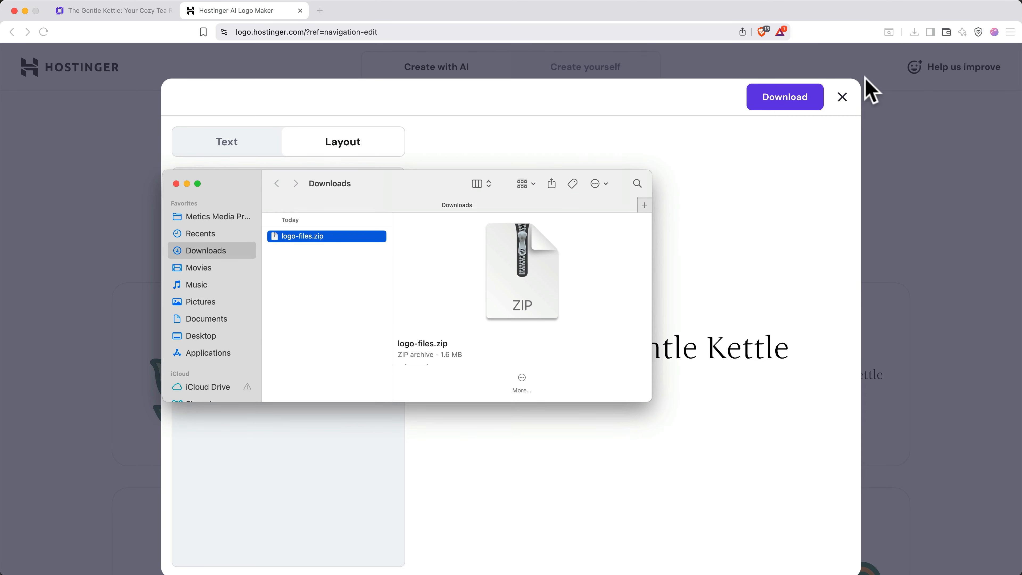
pyautogui.doubleClick(363, 235)
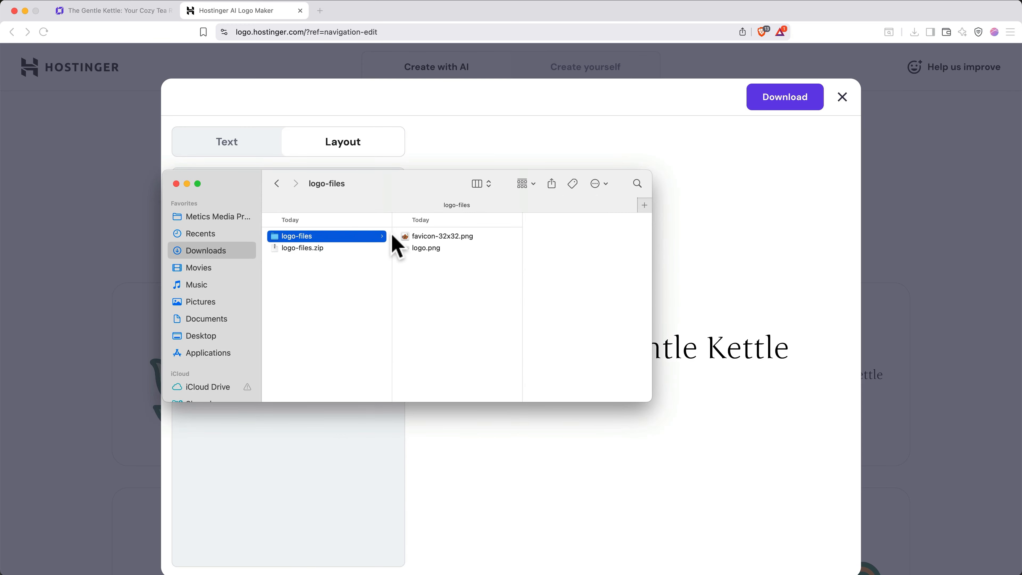
pyautogui.click(429, 237)
pyautogui.press('space')
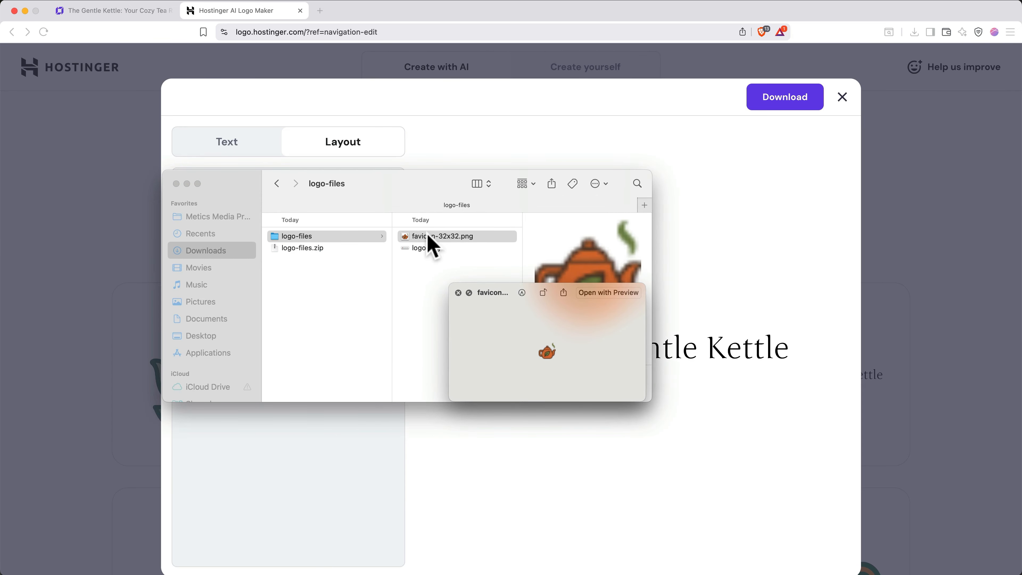
pyautogui.press('Down')
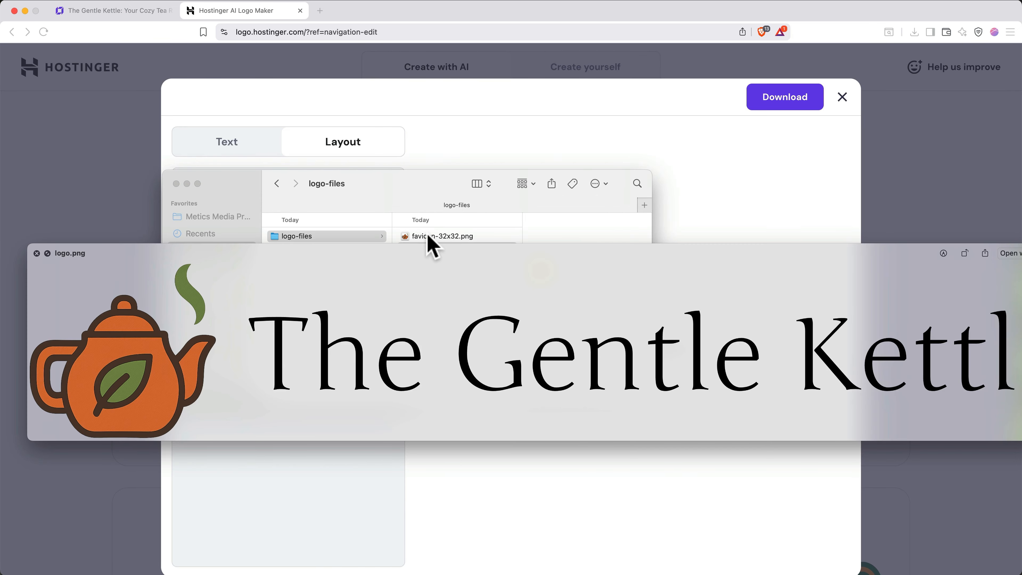
pyautogui.press('space')
pyautogui.click(470, 154)
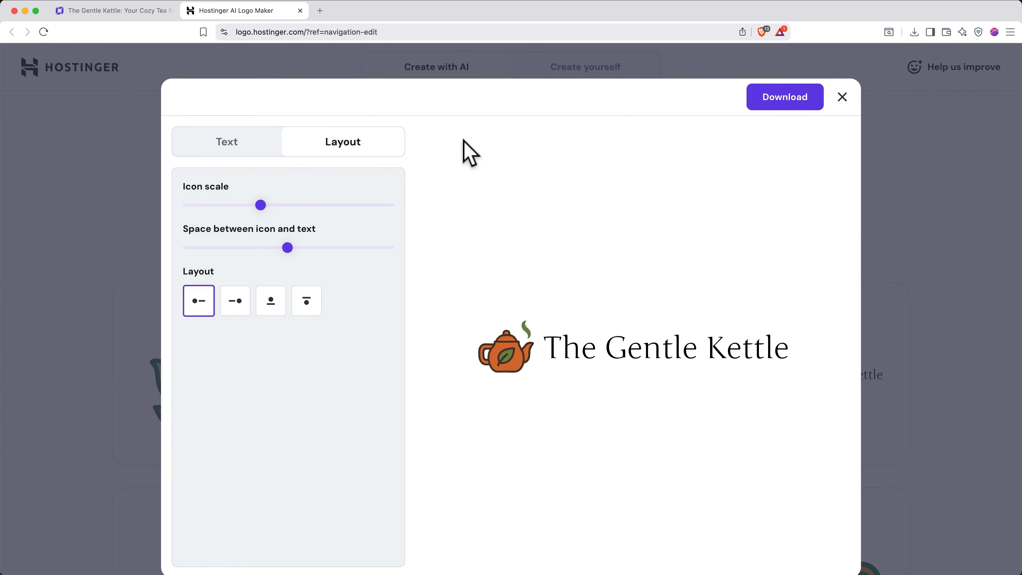
# - Replace the header's text site name with the uploaded logo.png image, widened to 256 px
pyautogui.click(301, 10)
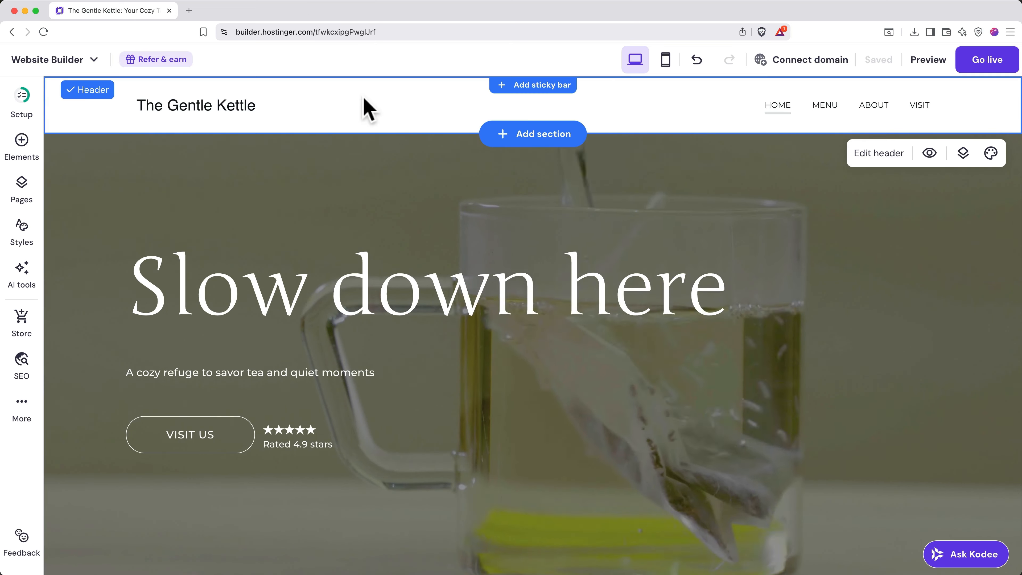
pyautogui.click(865, 155)
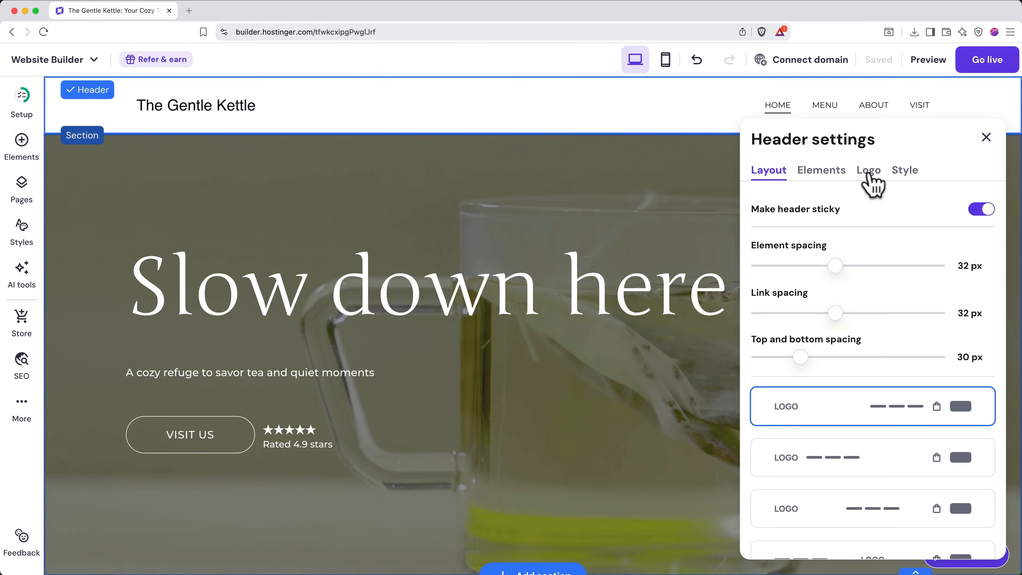
pyautogui.click(870, 174)
pyautogui.click(865, 358)
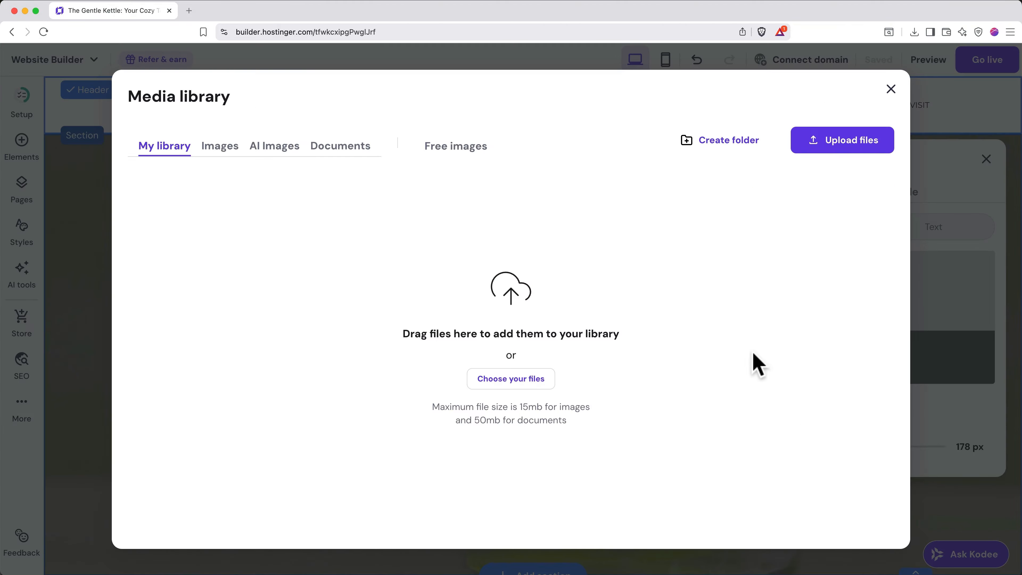
pyautogui.click(509, 381)
pyautogui.click(421, 121)
pyautogui.click(477, 132)
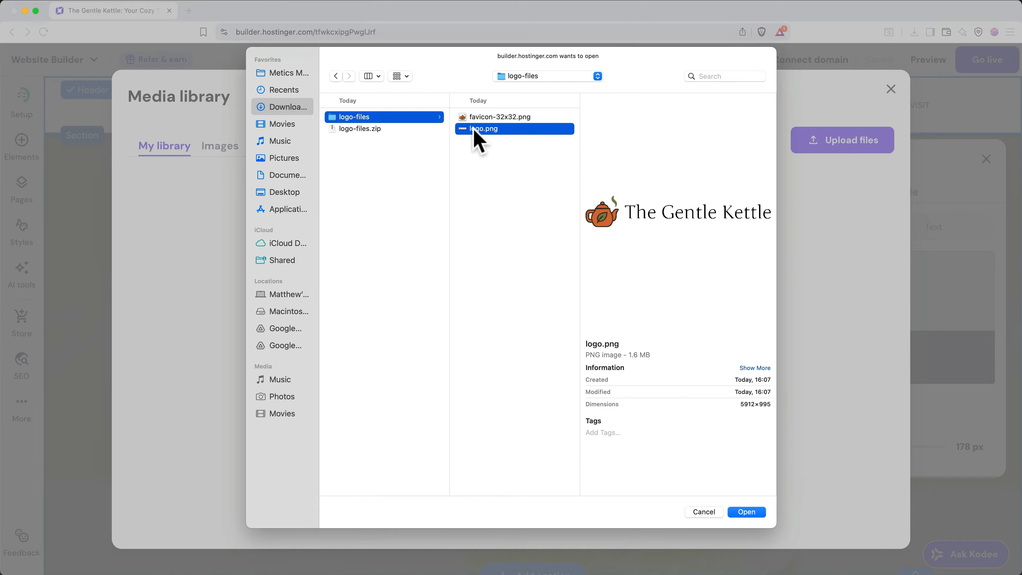
pyautogui.doubleClick(477, 132)
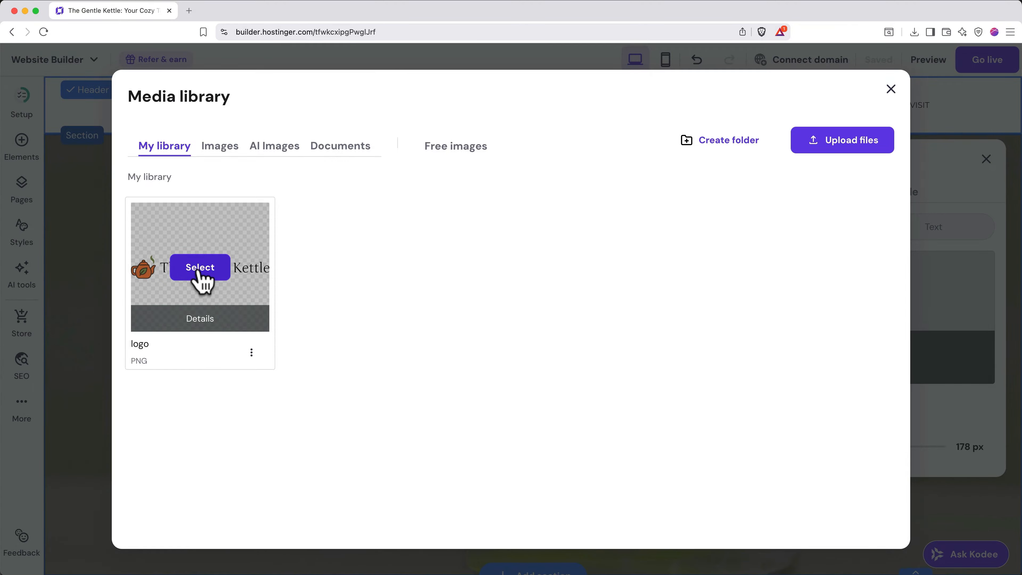
pyautogui.click(200, 268)
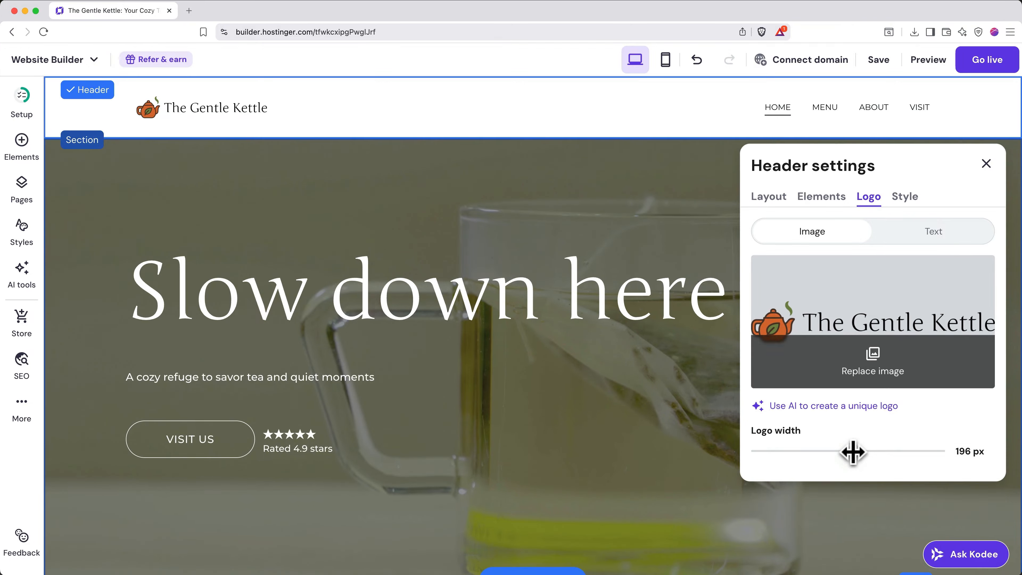
pyautogui.moveTo(851, 452); pyautogui.dragTo(884, 455)
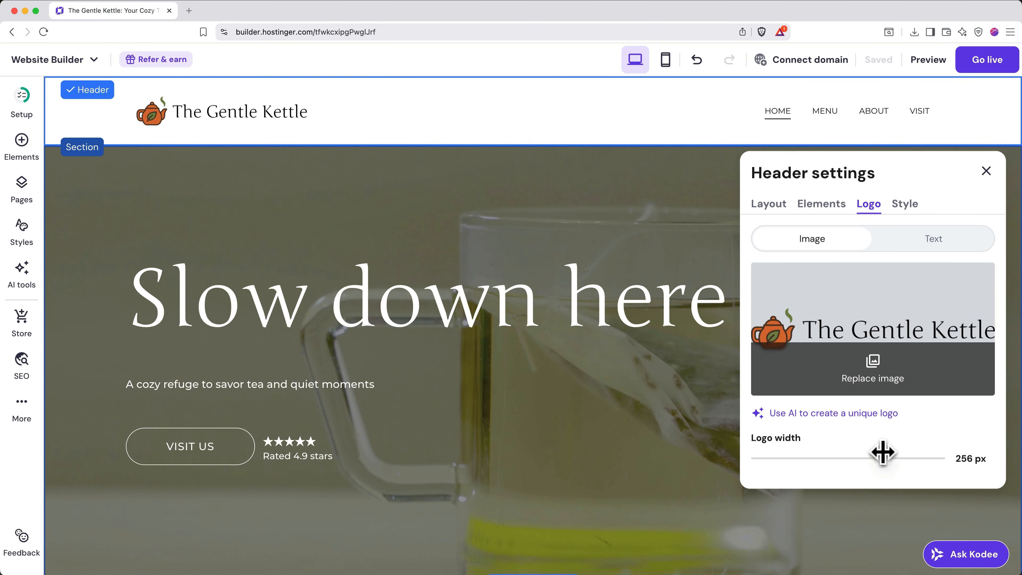
# - Try the header layout cards and settle on logo left, navigation links right
pyautogui.click(774, 209)
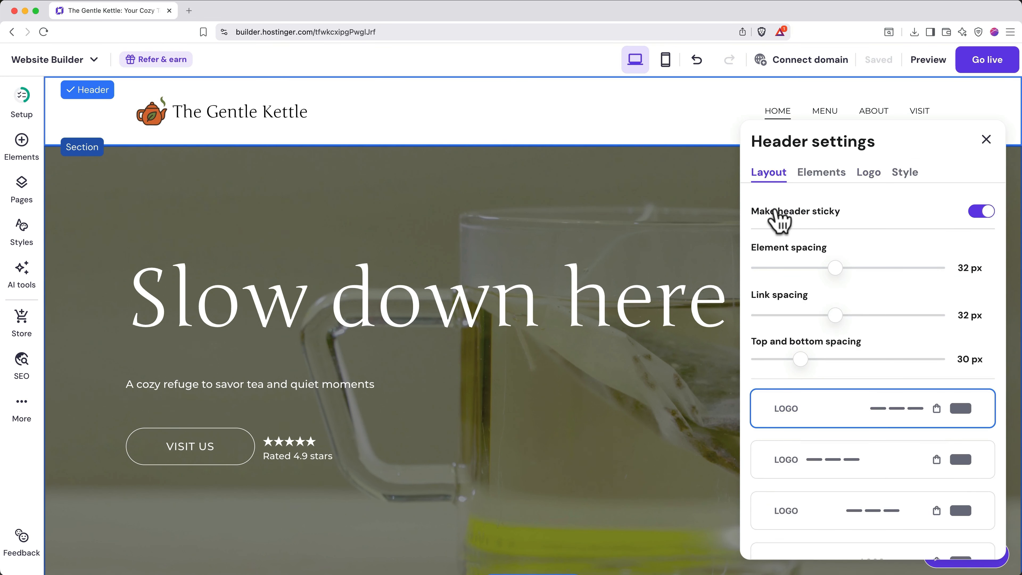
pyautogui.scroll(-3, 882, 353)
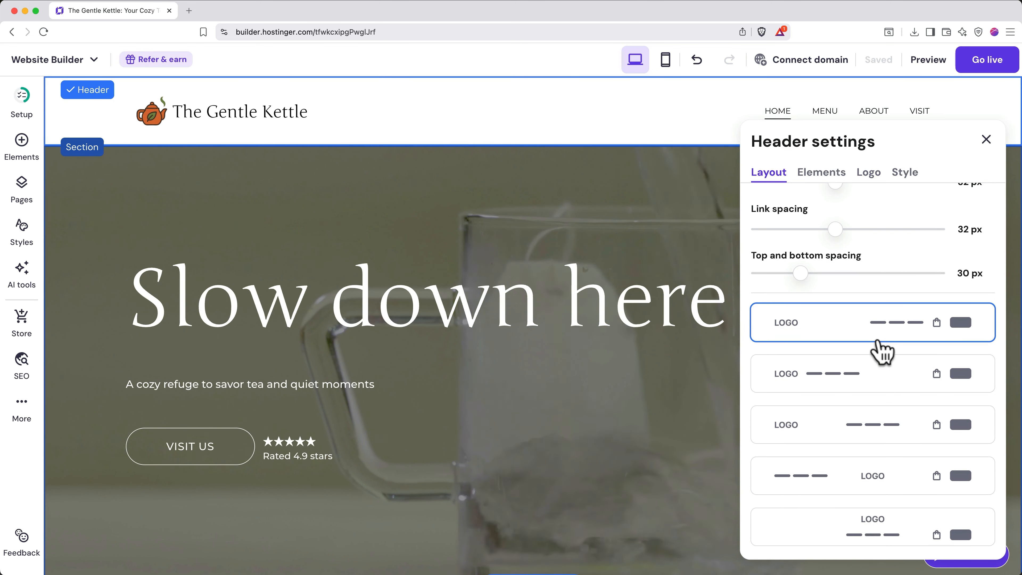
pyautogui.click(881, 375)
pyautogui.click(878, 433)
pyautogui.click(874, 482)
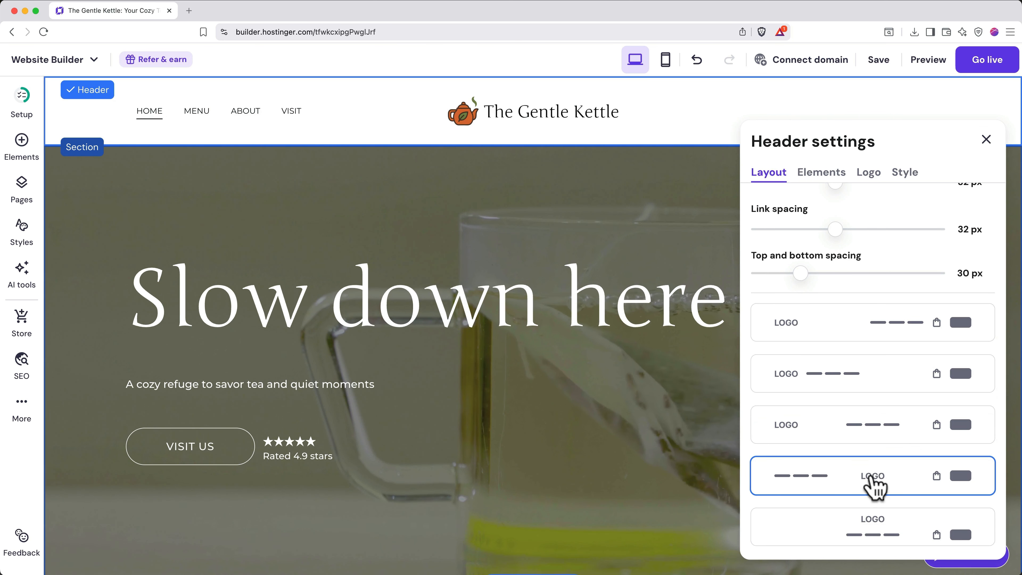
pyautogui.click(853, 333)
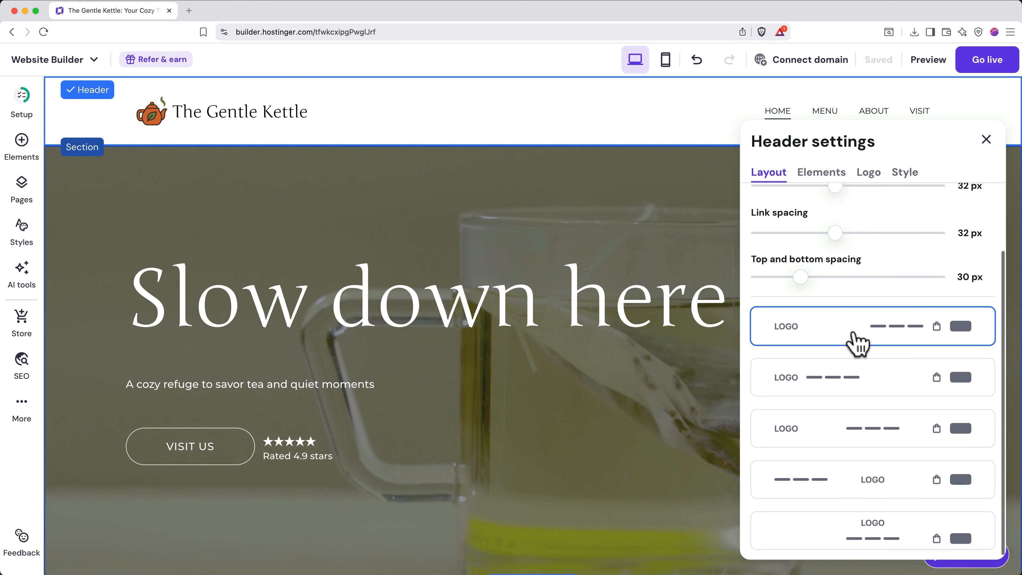
pyautogui.scroll(3, 855, 333)
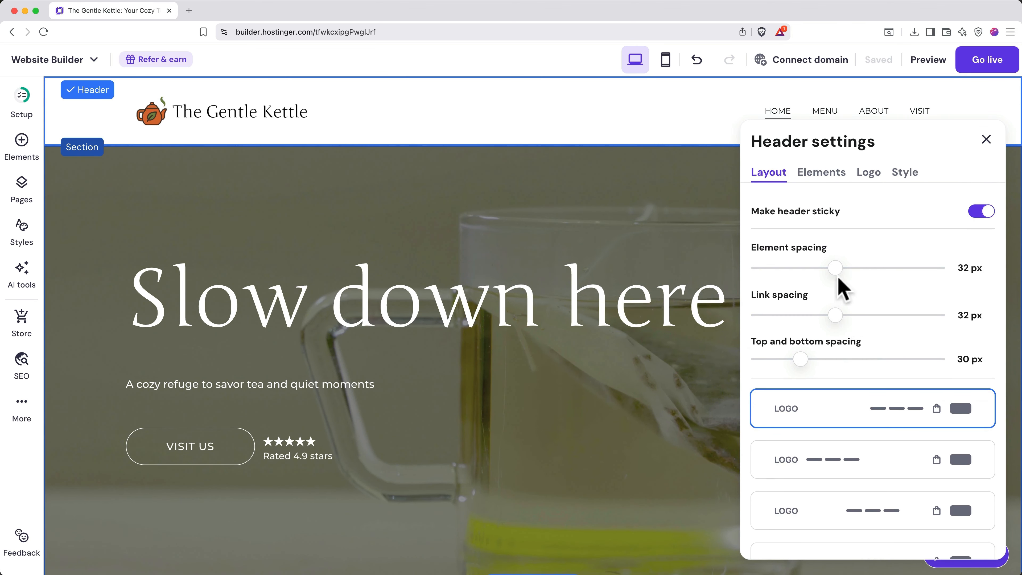
# - Set header element spacing to 30 px and top and bottom spacing to 35 px
pyautogui.moveTo(835, 267)
pyautogui.mouseDown()
pyautogui.moveTo(858, 269)
pyautogui.moveTo(829, 268)
pyautogui.mouseUp()
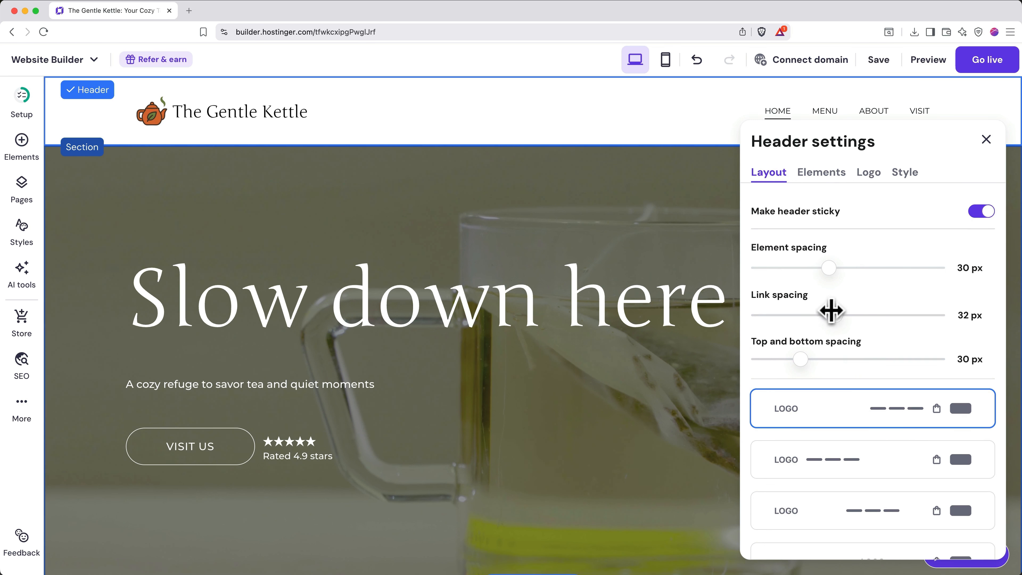
pyautogui.moveTo(831, 311)
pyautogui.mouseDown()
pyautogui.moveTo(844, 308)
pyautogui.moveTo(835, 315)
pyautogui.mouseUp()
pyautogui.moveTo(801, 354); pyautogui.dragTo(805, 353)
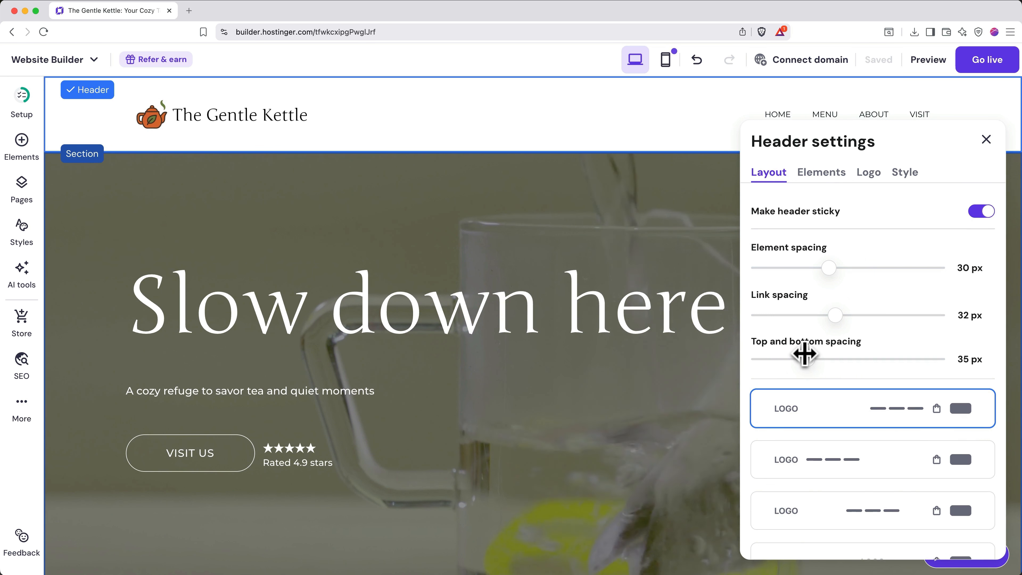
# - Turn on the header button, leaving social icons switched off after briefly showing them
pyautogui.click(823, 182)
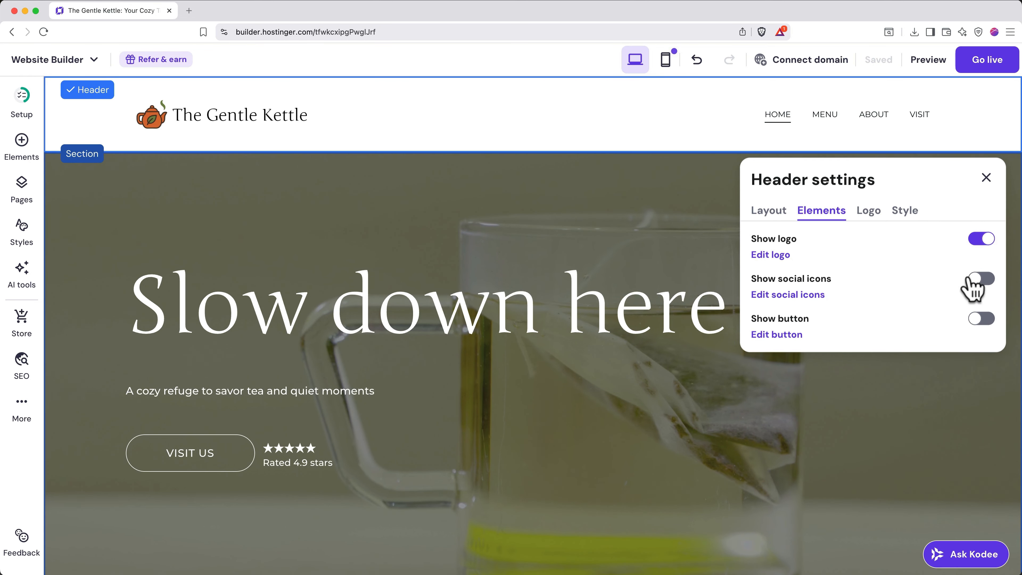
pyautogui.click(982, 279)
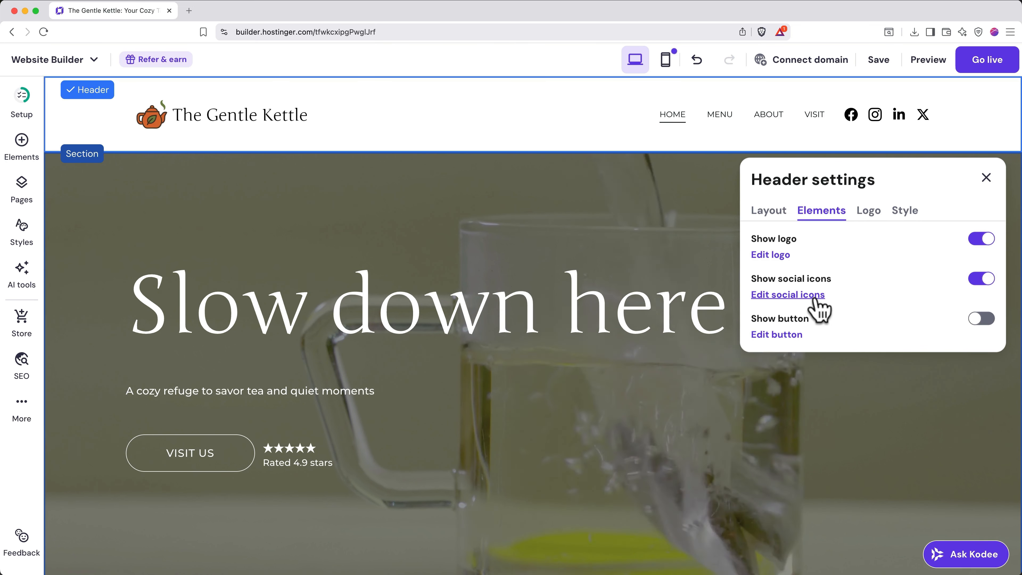
pyautogui.click(979, 321)
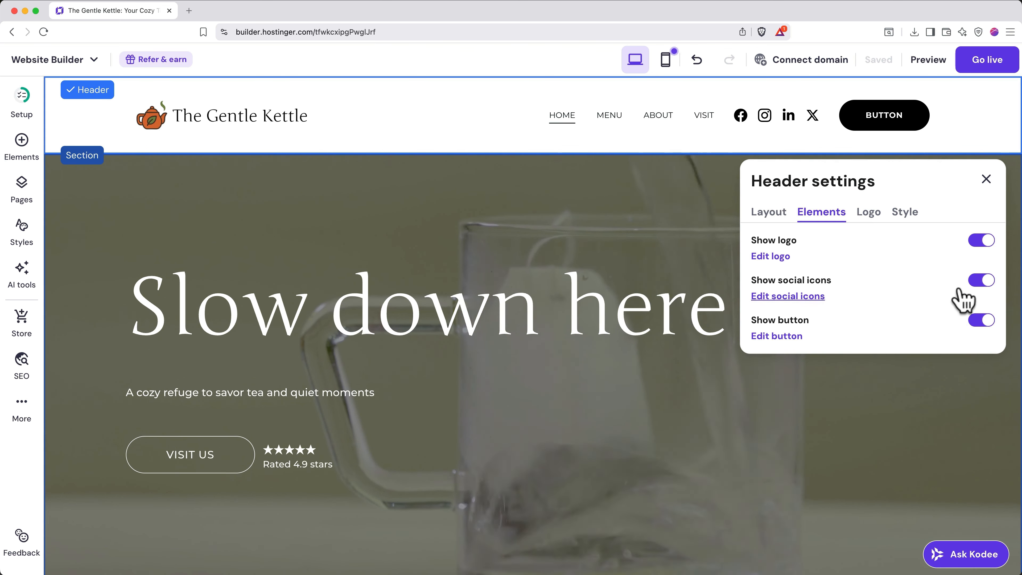
pyautogui.click(982, 280)
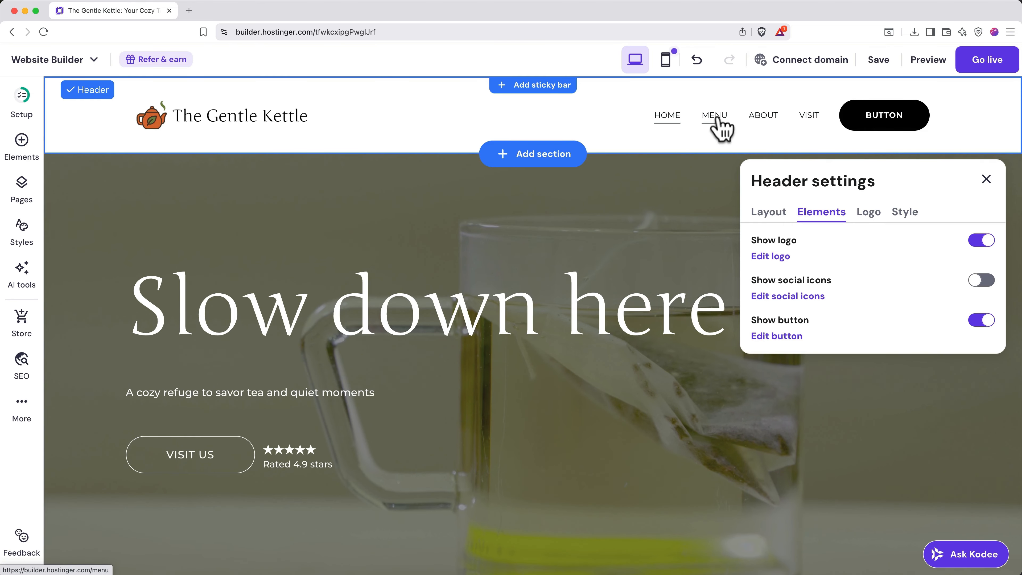
# - Move the Menu page to Hidden from navigation and open the header button's settings
pyautogui.click(16, 206)
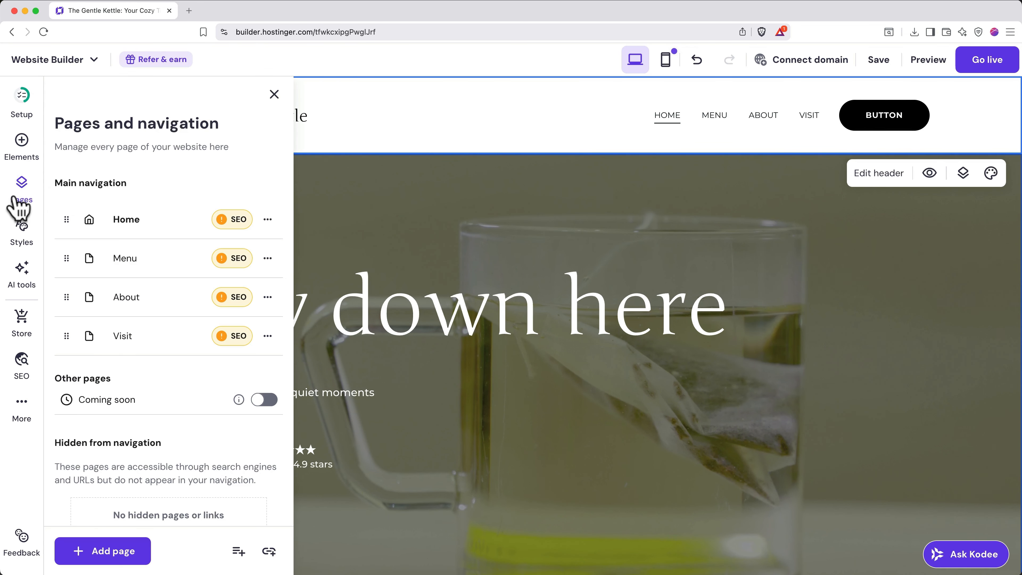
pyautogui.moveTo(66, 257); pyautogui.dragTo(69, 508)
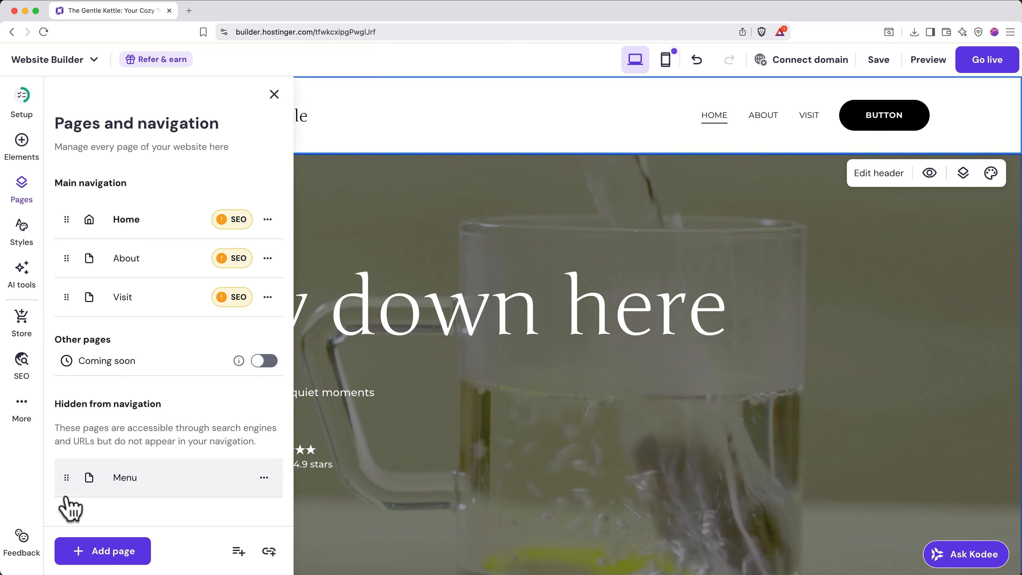
pyautogui.click(884, 178)
pyautogui.click(839, 211)
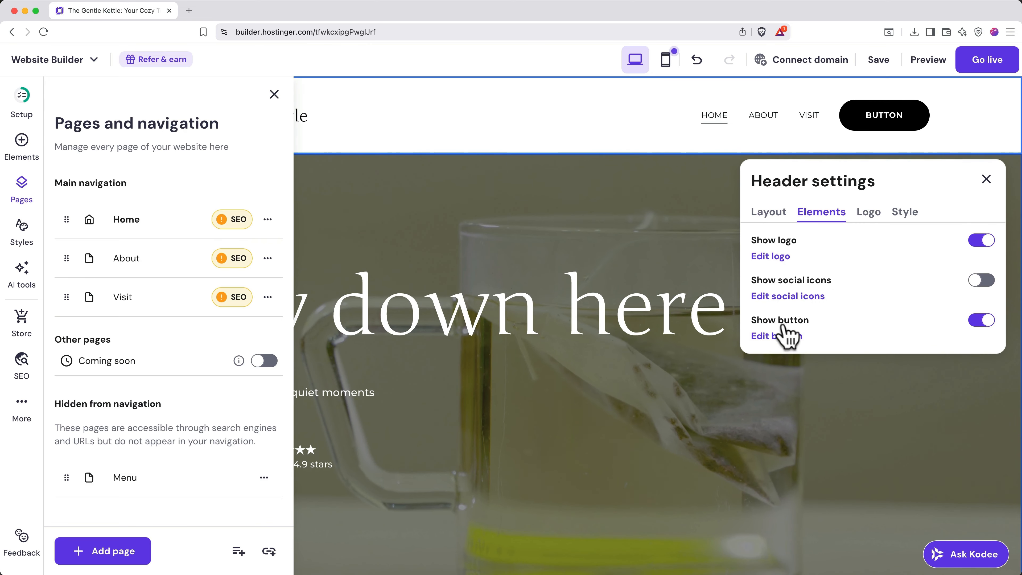
pyautogui.click(783, 337)
pyautogui.scroll(-3, 842, 358)
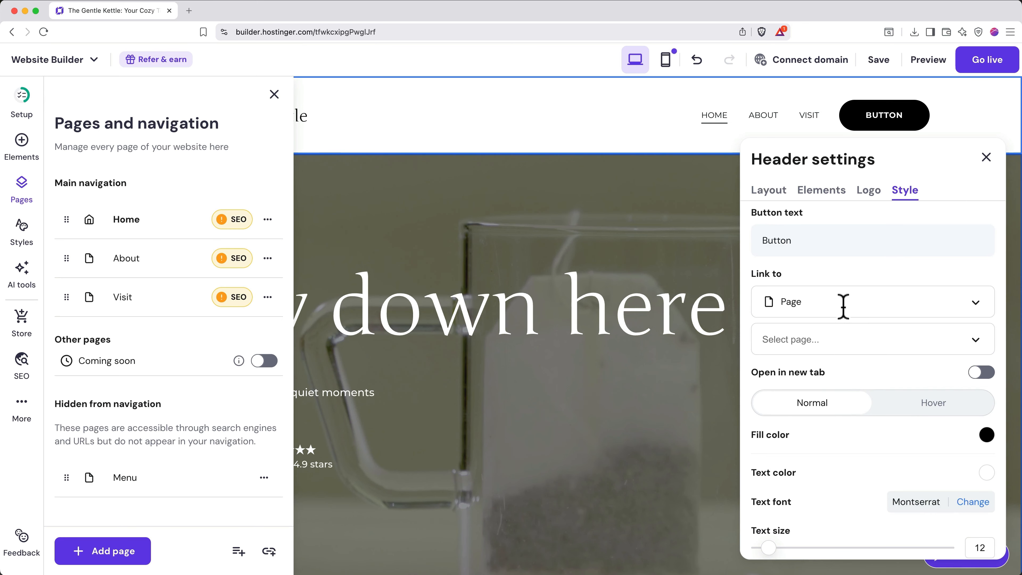
# - Link the header button to the Menu page, relabel it 'Menu', and follow it there
pyautogui.click(833, 340)
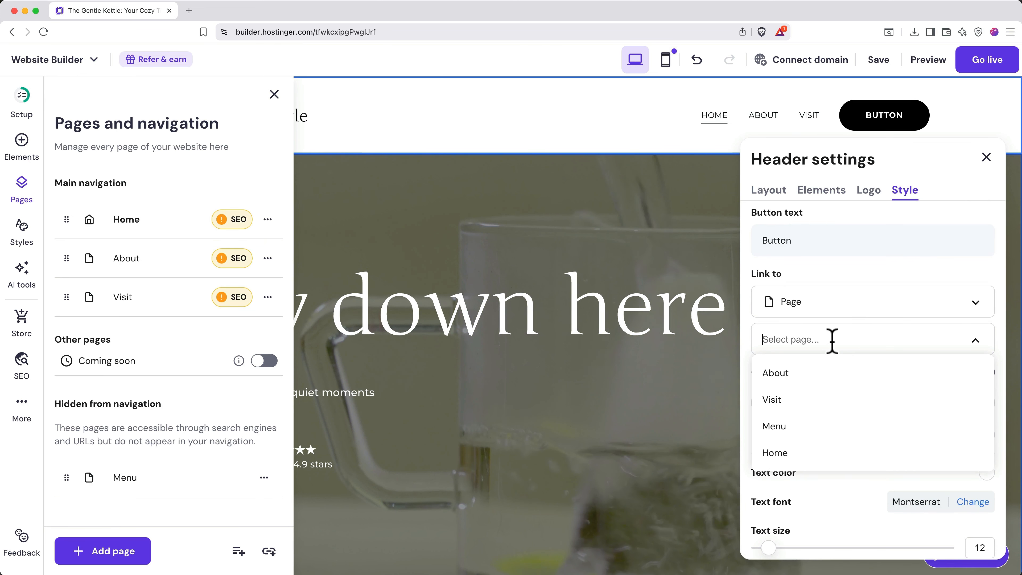
pyautogui.click(792, 428)
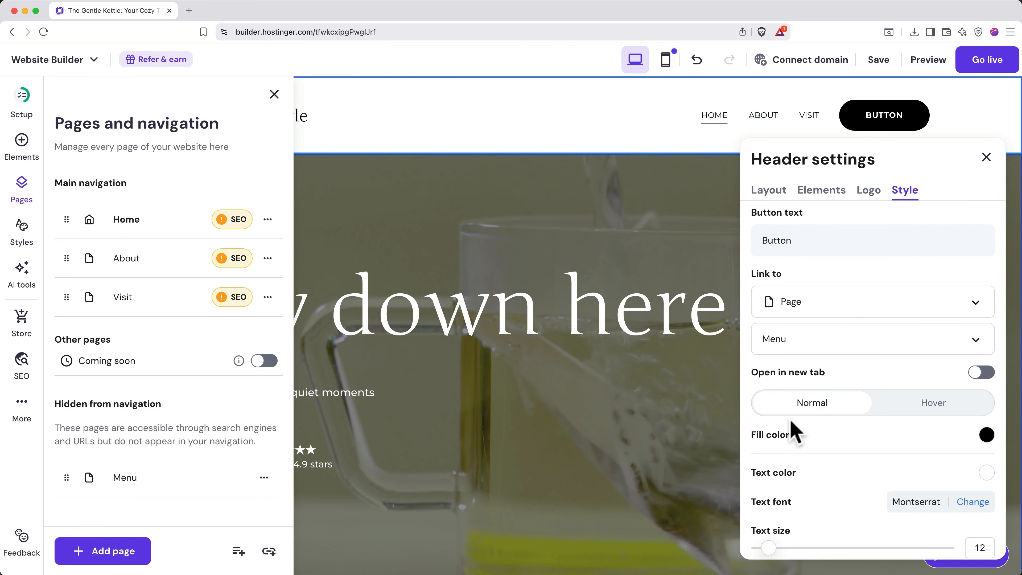
pyautogui.doubleClick(803, 247)
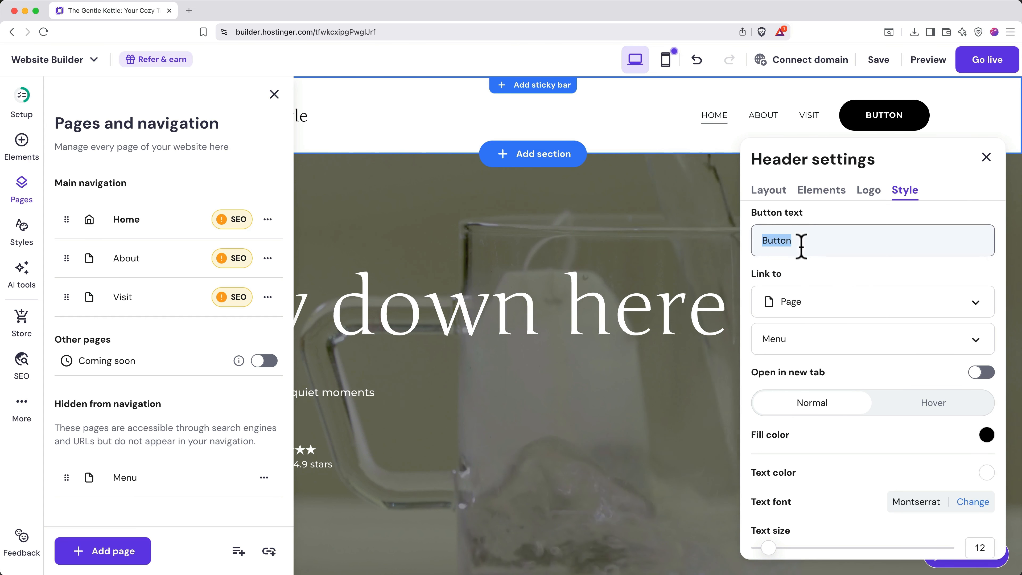
pyautogui.write('Menu')
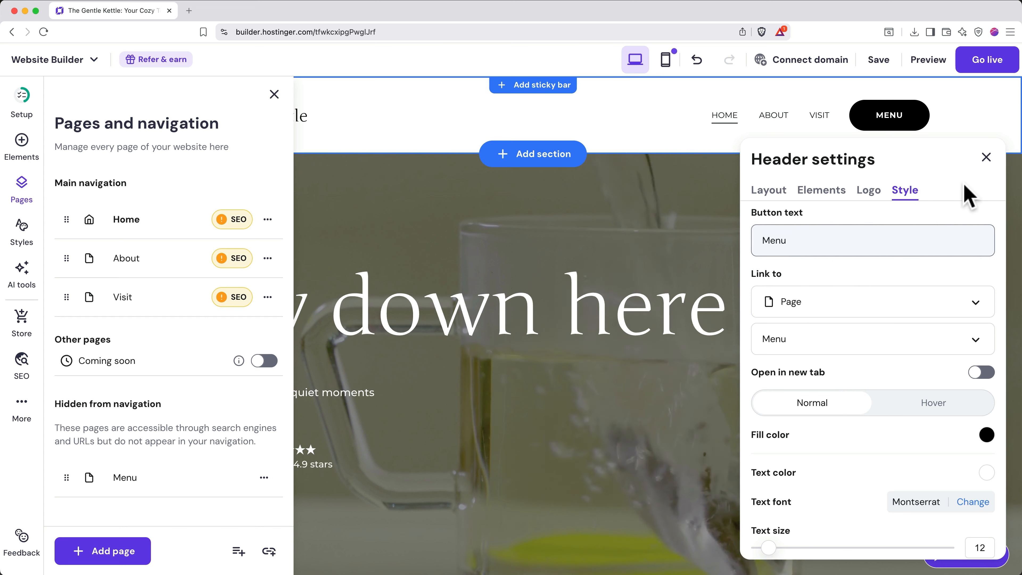
pyautogui.click(987, 157)
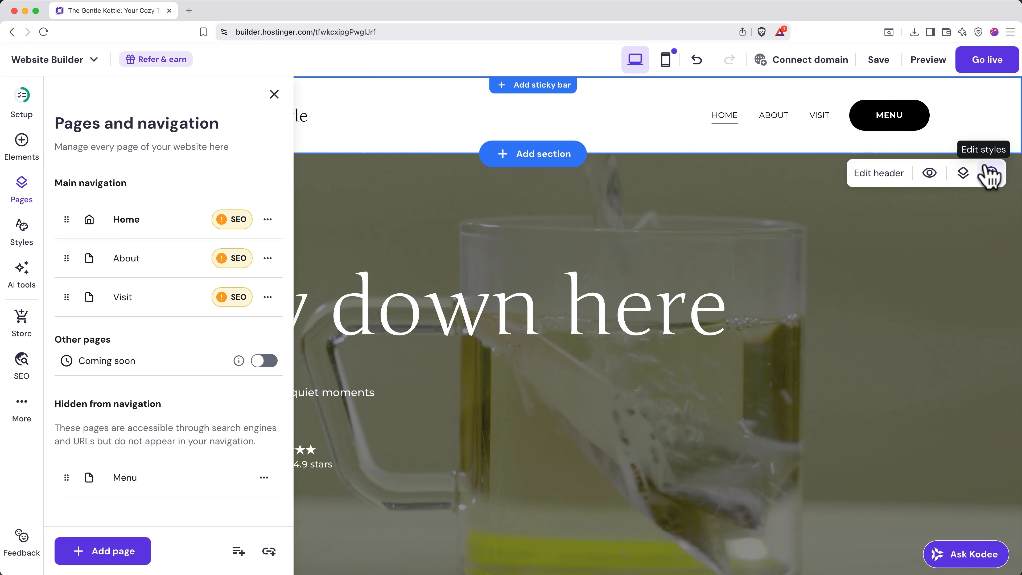
pyautogui.click(889, 125)
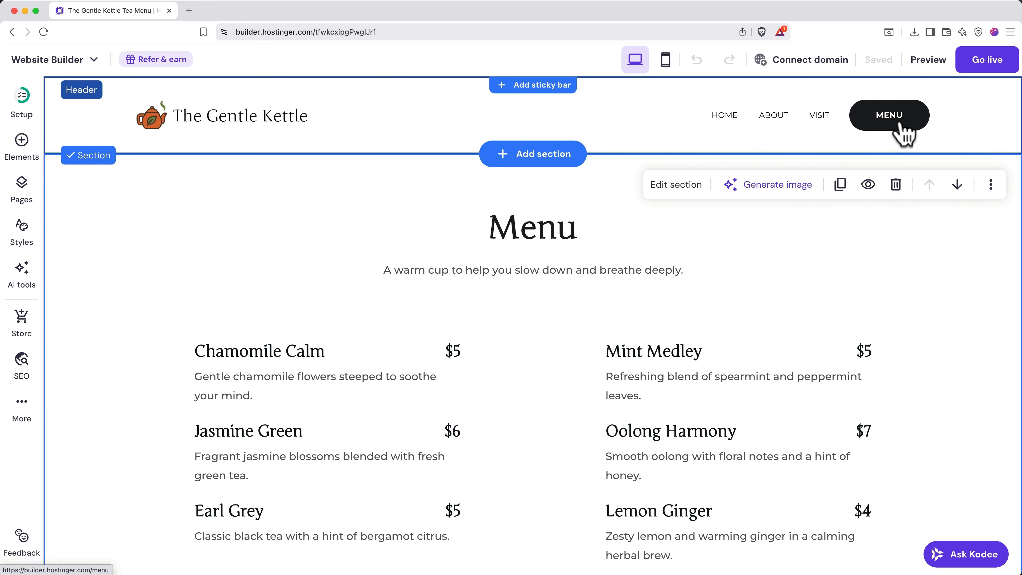
# - Return to Home and browse the header Style options for the button, social icons and header
pyautogui.click(726, 117)
pyautogui.click(735, 132)
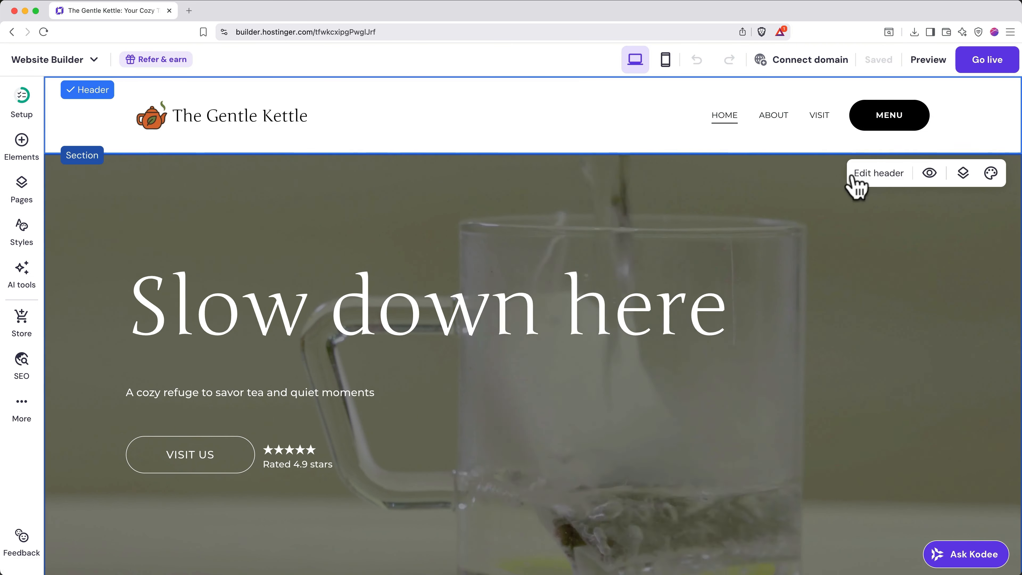
pyautogui.click(855, 183)
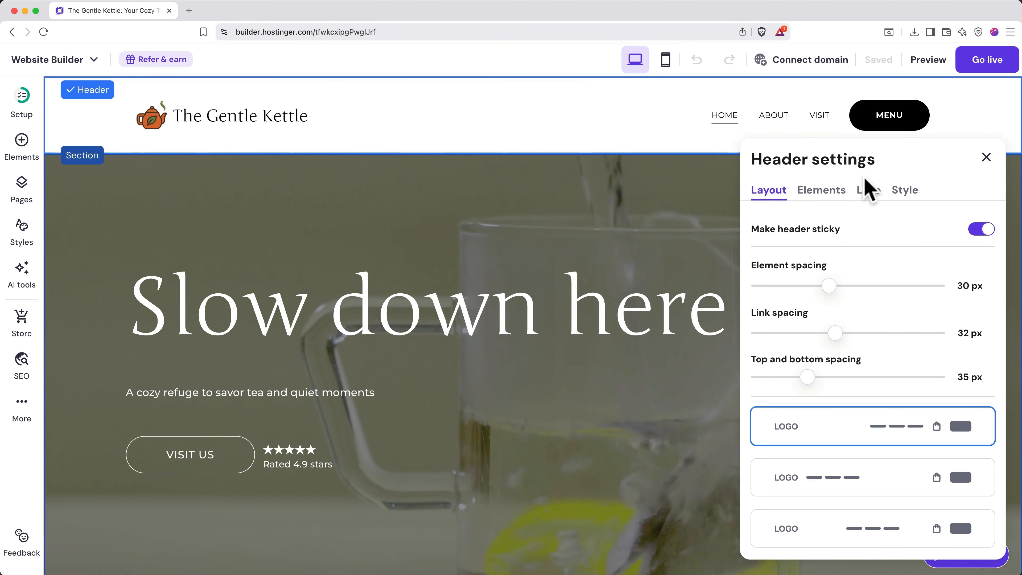
pyautogui.click(905, 193)
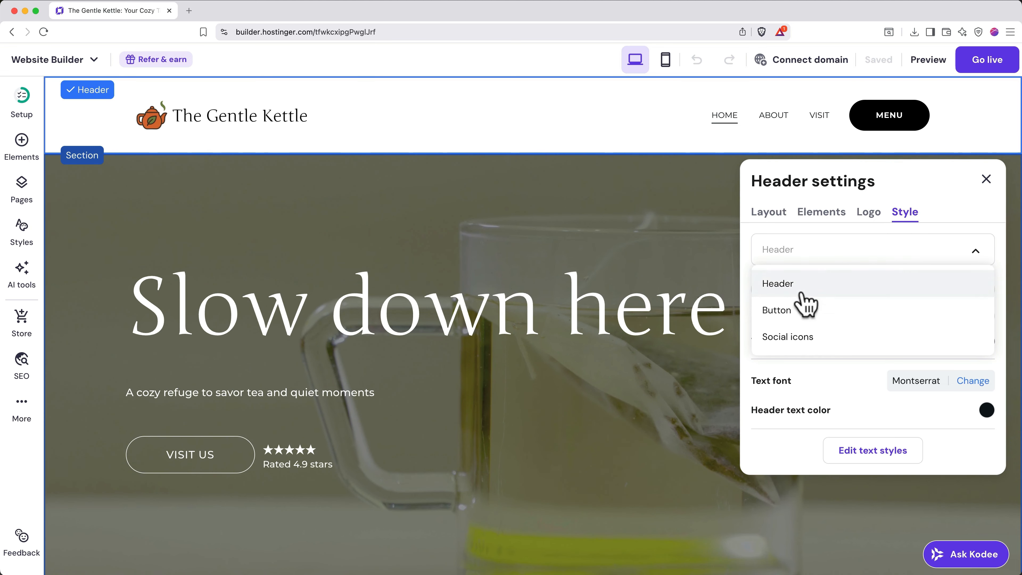
pyautogui.click(792, 312)
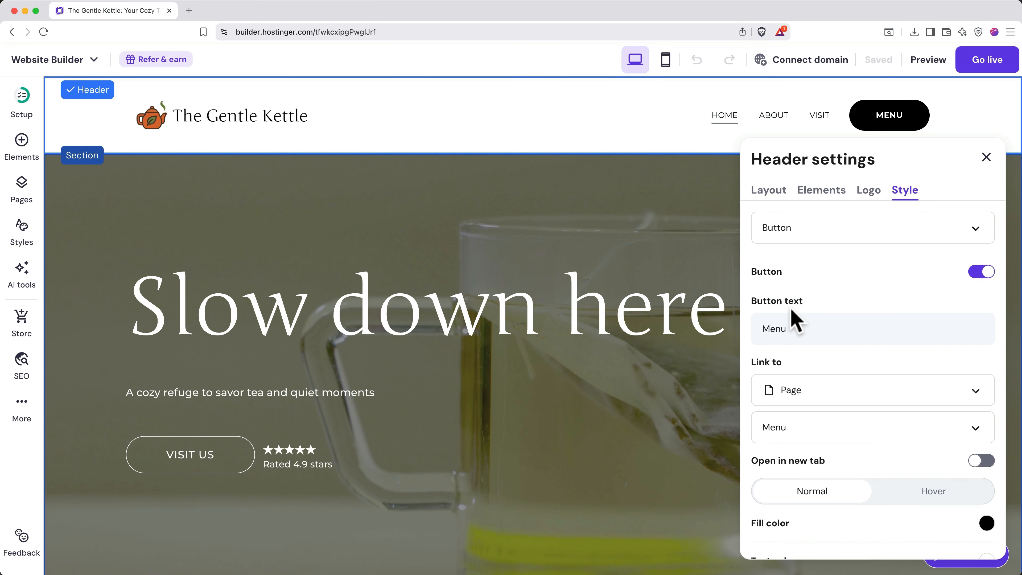
pyautogui.click(846, 229)
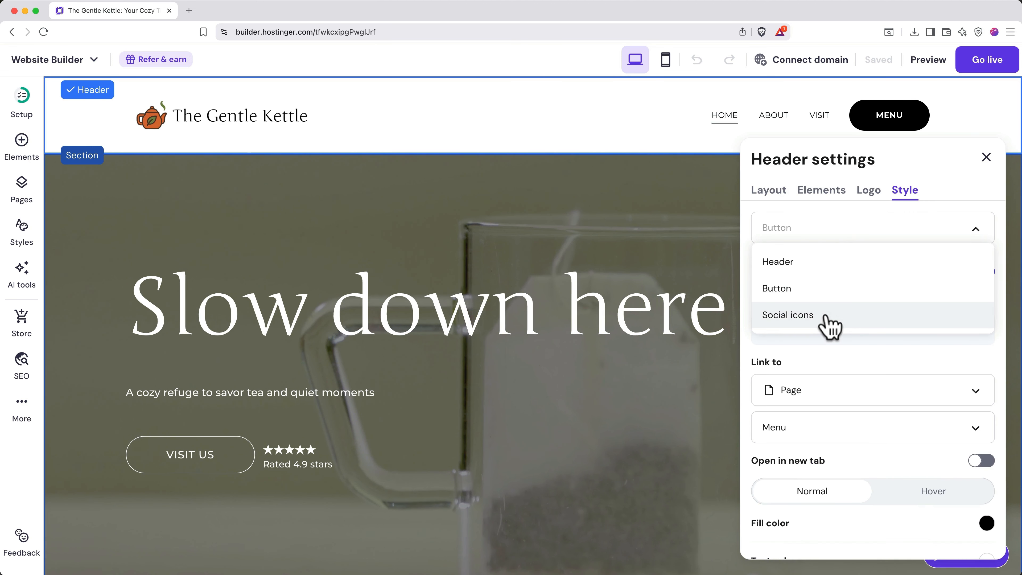
pyautogui.click(827, 316)
pyautogui.click(879, 248)
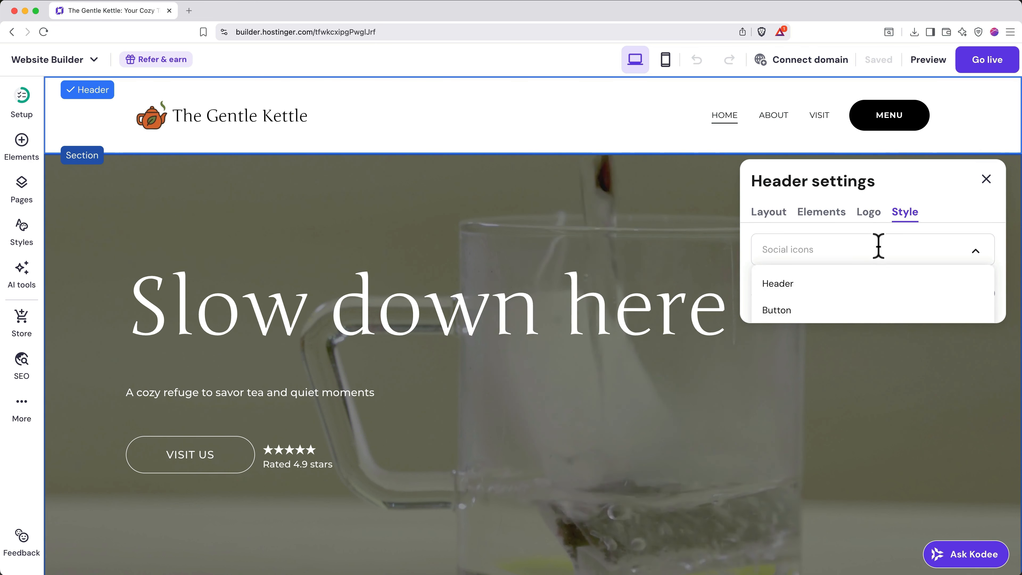
pyautogui.click(839, 284)
# - Try a transparent header, then restore the solid white background and close header settings
pyautogui.scroll(-1, 853, 338)
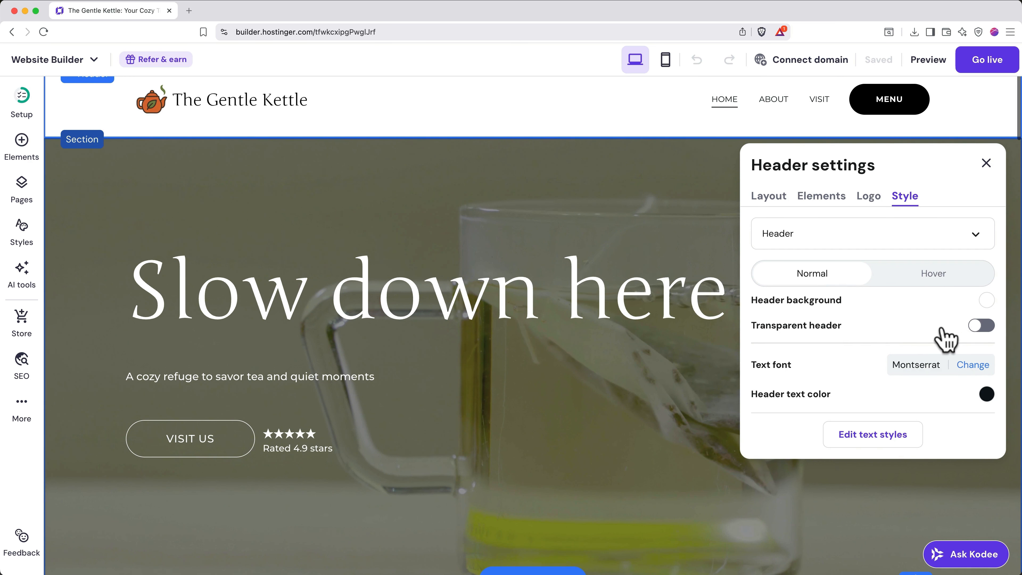
pyautogui.scroll(1, 946, 336)
pyautogui.click(982, 342)
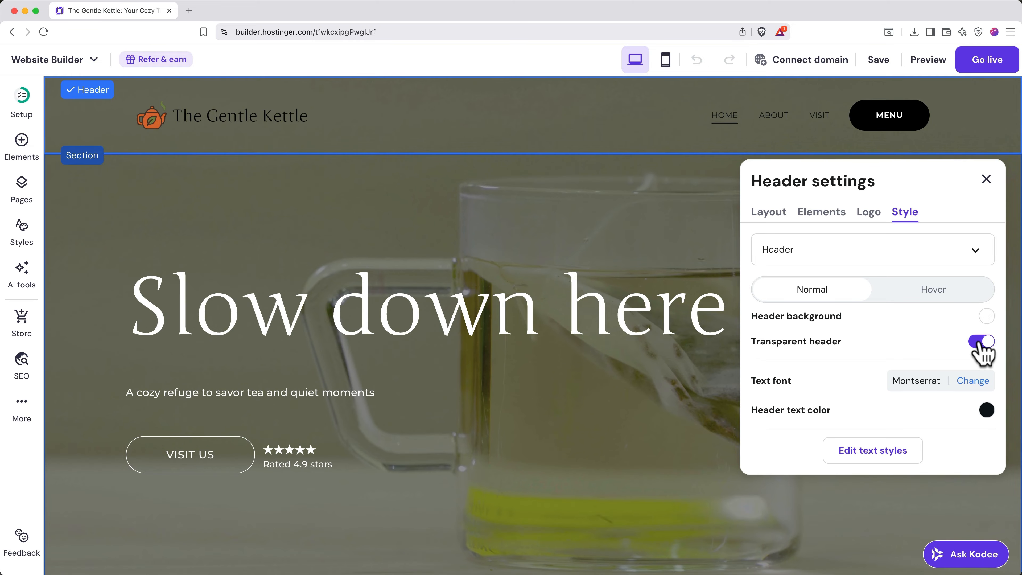
pyautogui.click(982, 342)
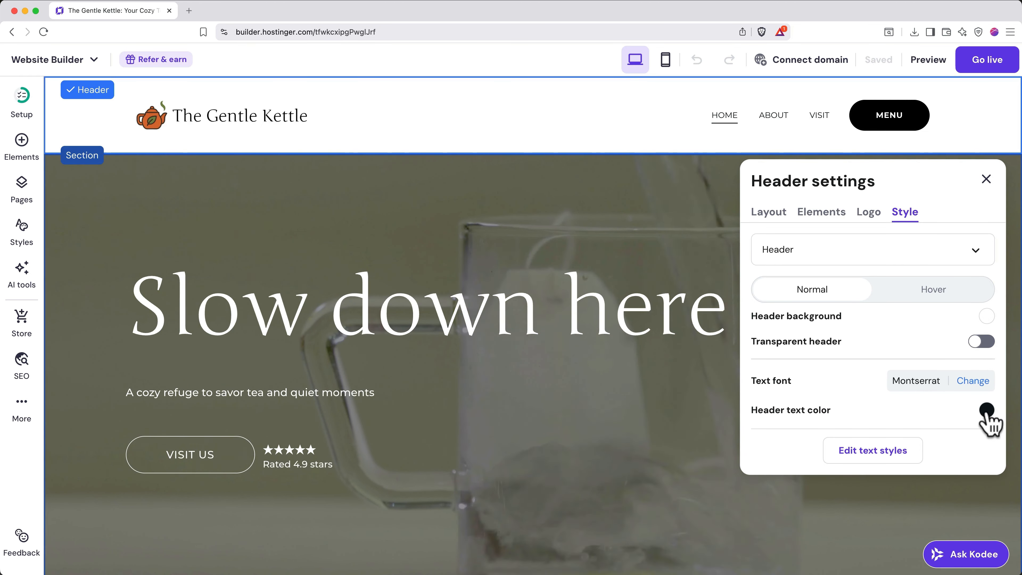
pyautogui.click(986, 179)
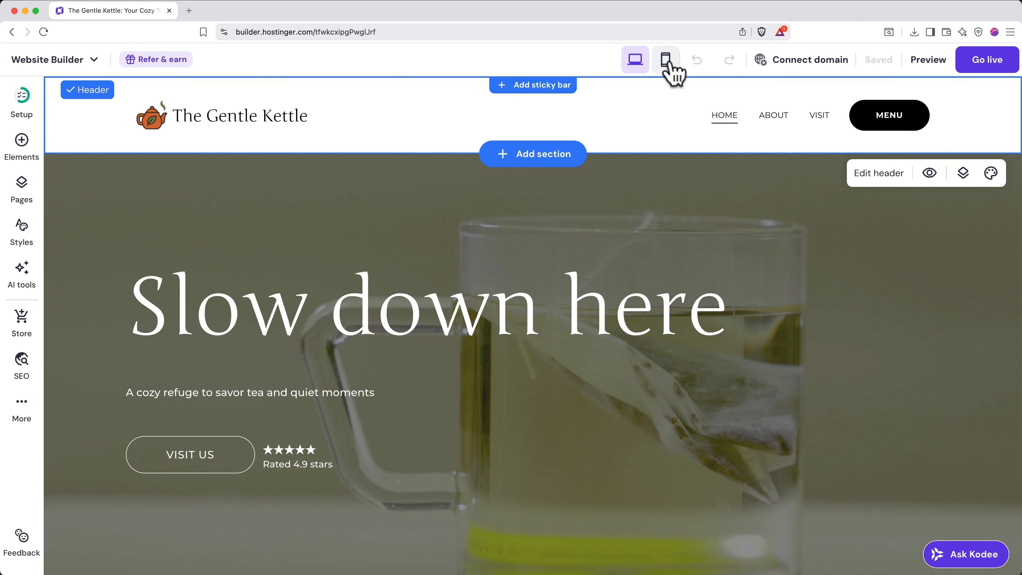
# - Switch to the mobile layout, scroll through the Home page, and select the 'Slow down here' hero section
pyautogui.click(669, 64)
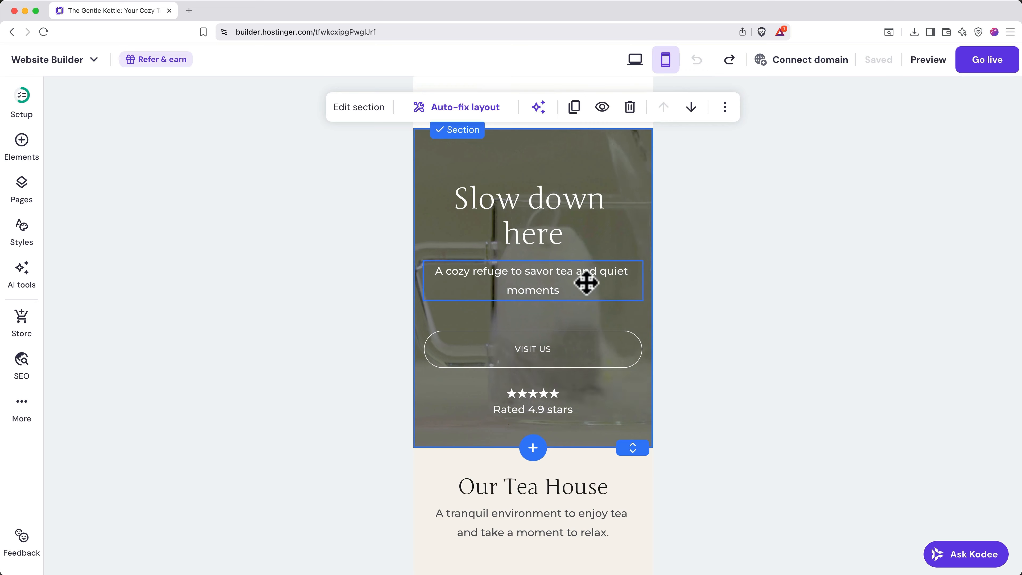
pyautogui.scroll(-6, 587, 282)
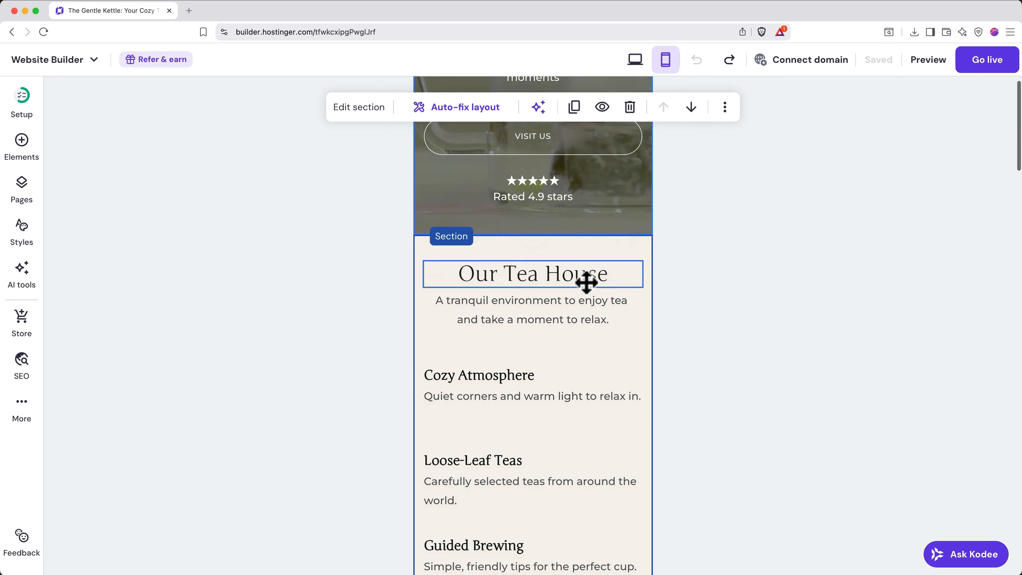
pyautogui.scroll(-6, 587, 283)
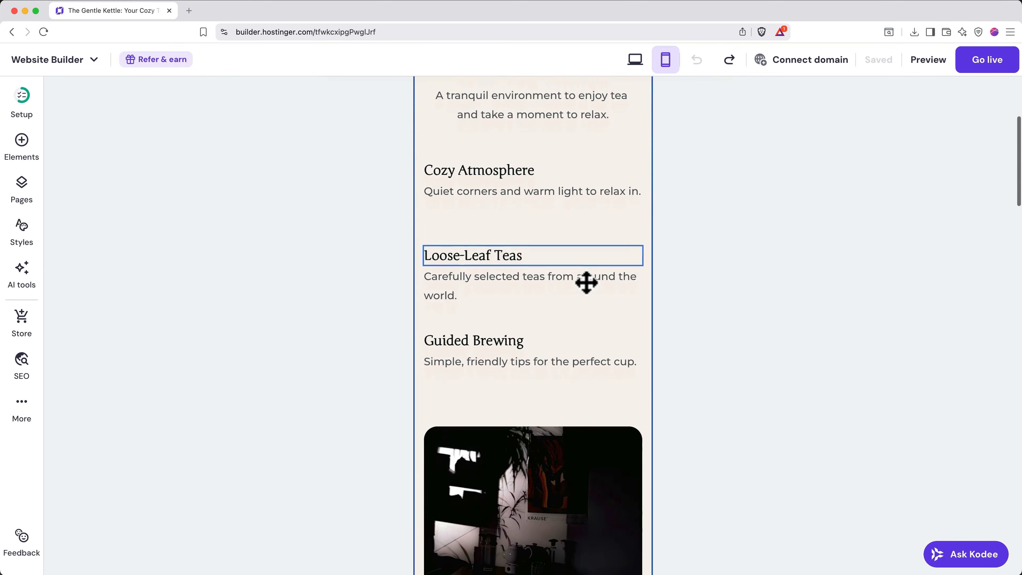
pyautogui.scroll(-2, 586, 283)
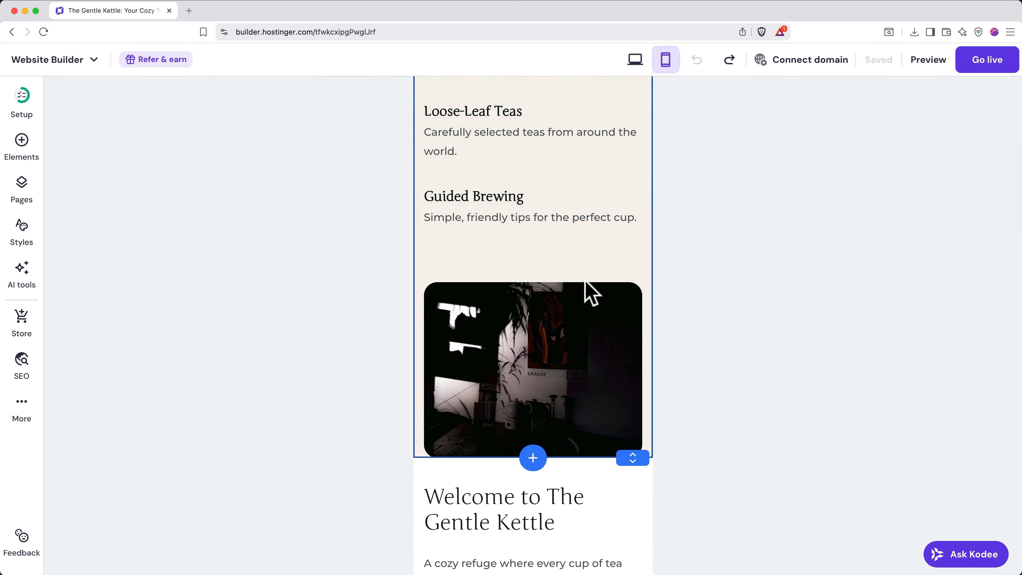
pyautogui.click(582, 335)
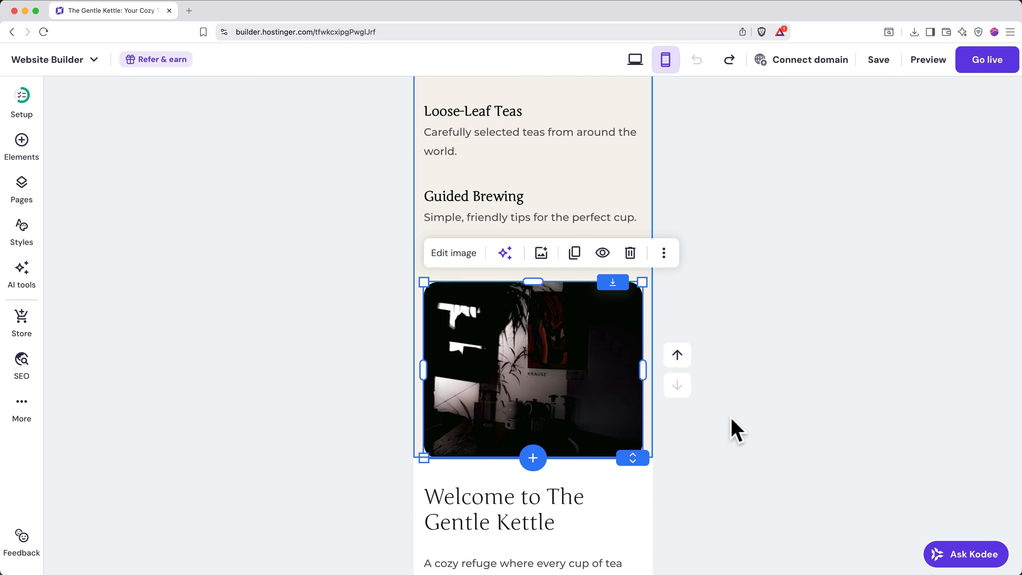
pyautogui.scroll(15, 737, 431)
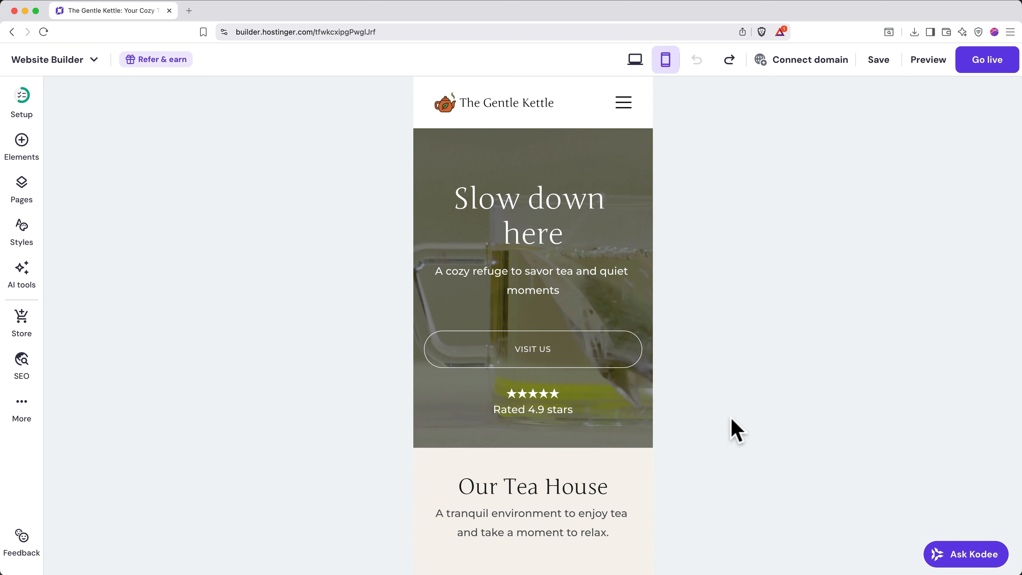
pyautogui.click(625, 317)
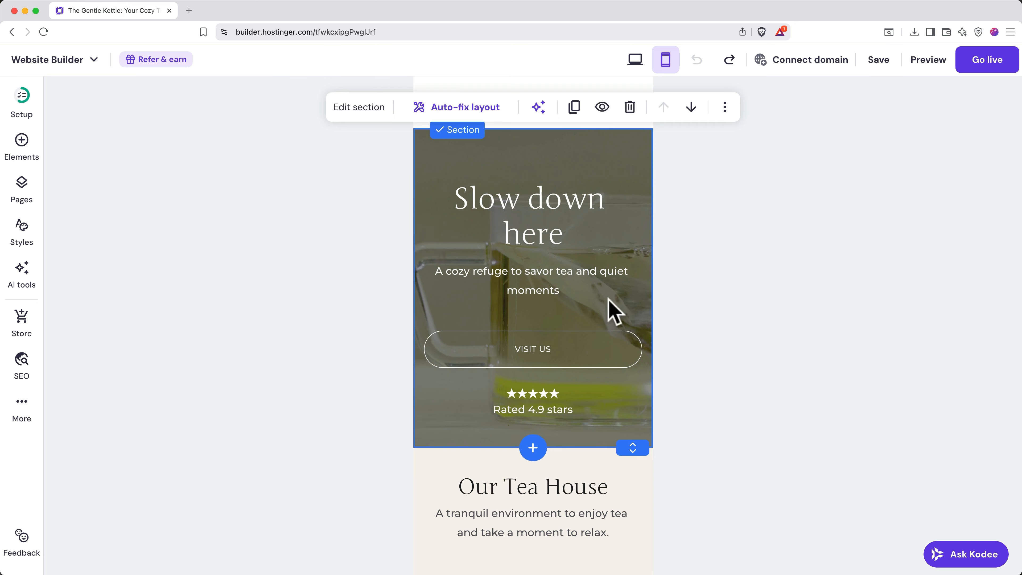
# - Auto-fix the hero's mobile layout, then fix Our Tea House by hand: photo moved up under Guided Brewing, section taller
pyautogui.click(479, 116)
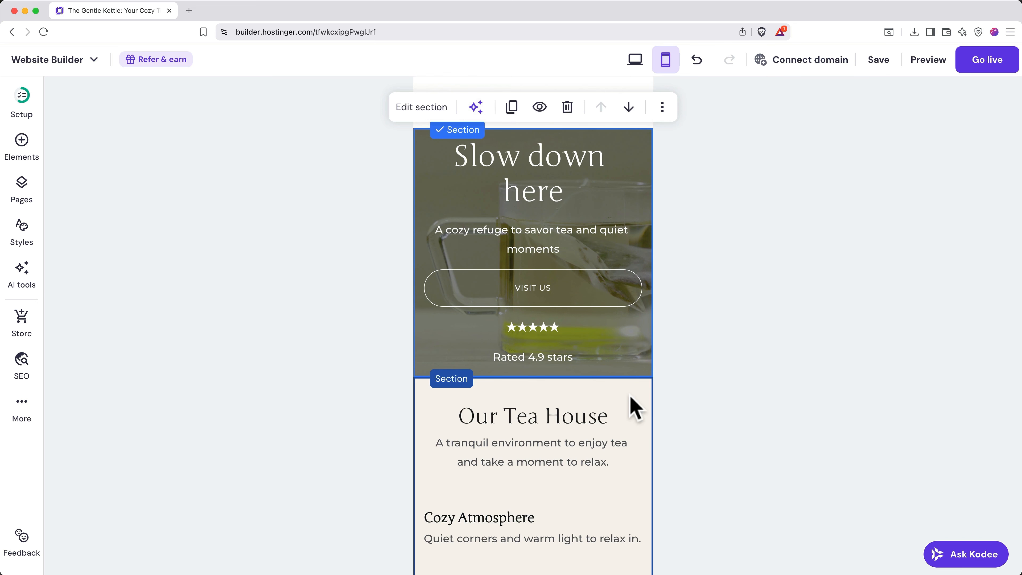
pyautogui.click(629, 406)
pyautogui.click(481, 348)
pyautogui.scroll(-8, 681, 450)
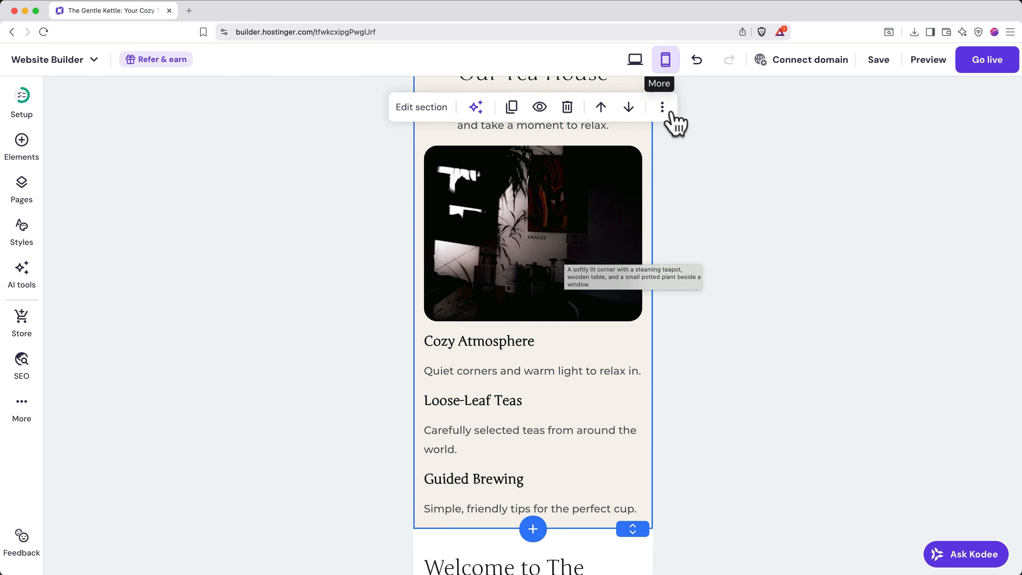
pyautogui.click(697, 61)
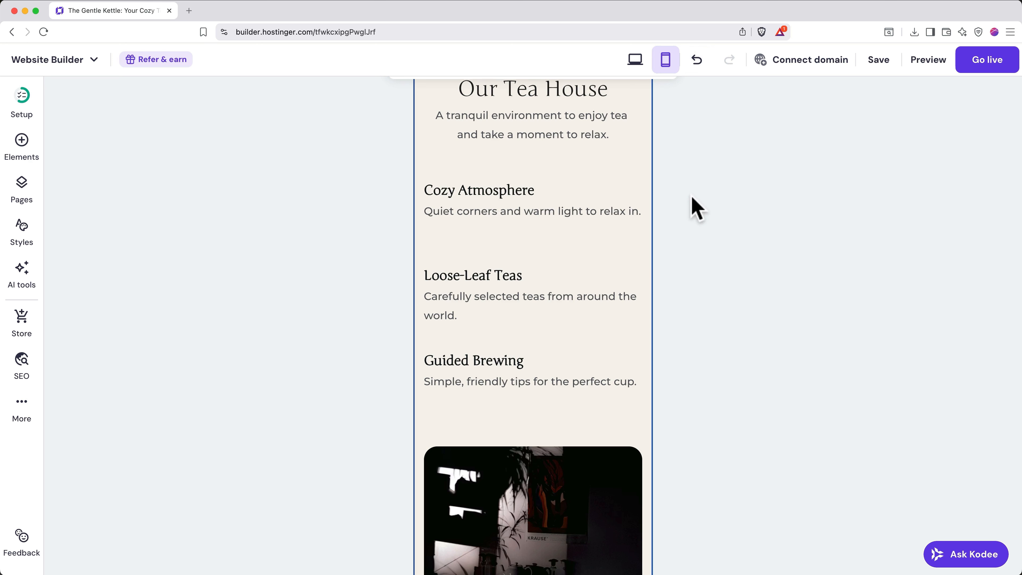
pyautogui.scroll(-4, 668, 303)
pyautogui.moveTo(544, 370); pyautogui.dragTo(543, 329)
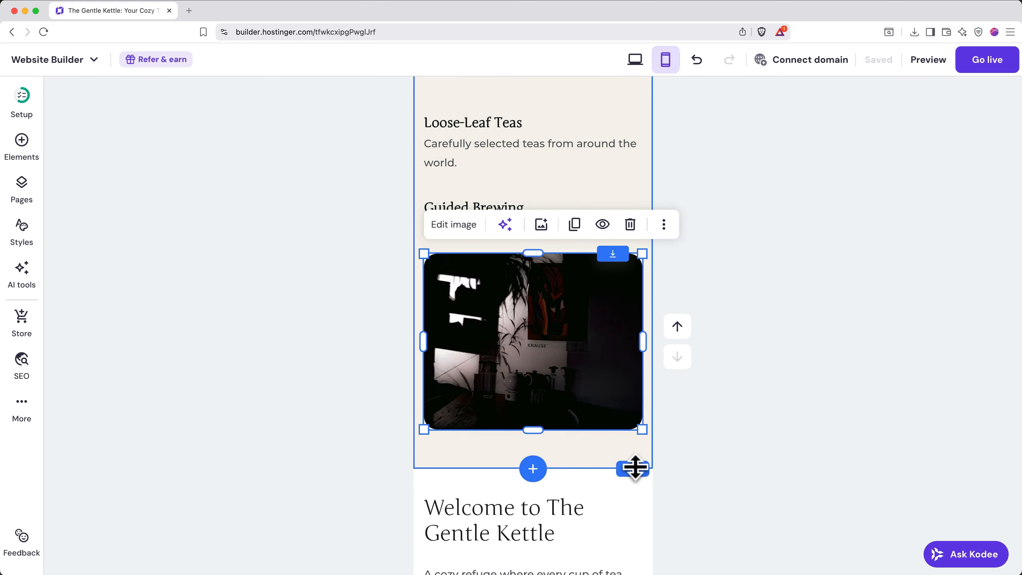
pyautogui.moveTo(635, 467)
pyautogui.mouseDown()
pyautogui.moveTo(639, 495)
pyautogui.moveTo(637, 459)
pyautogui.moveTo(641, 479)
pyautogui.moveTo(630, 475)
pyautogui.mouseUp()
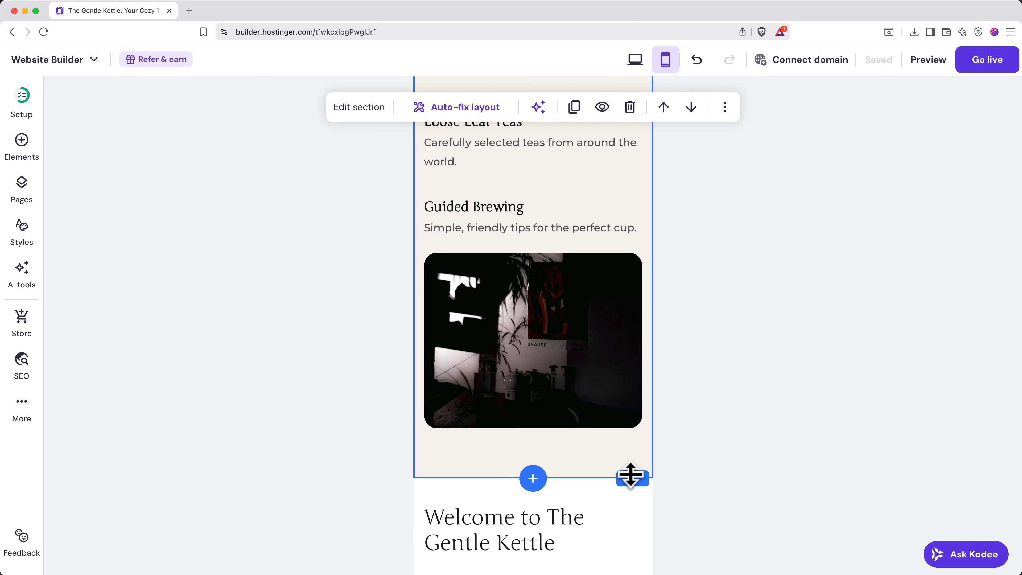
# - Turn off mobile visibility for the 'Welcome to The Gentle Kettle' section
pyautogui.scroll(-10, 631, 475)
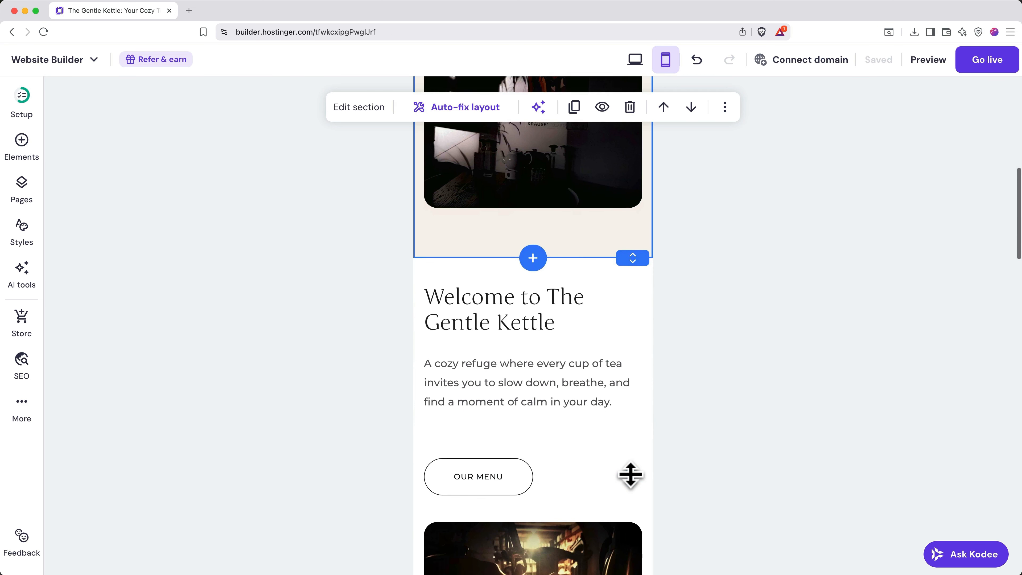
pyautogui.click(641, 281)
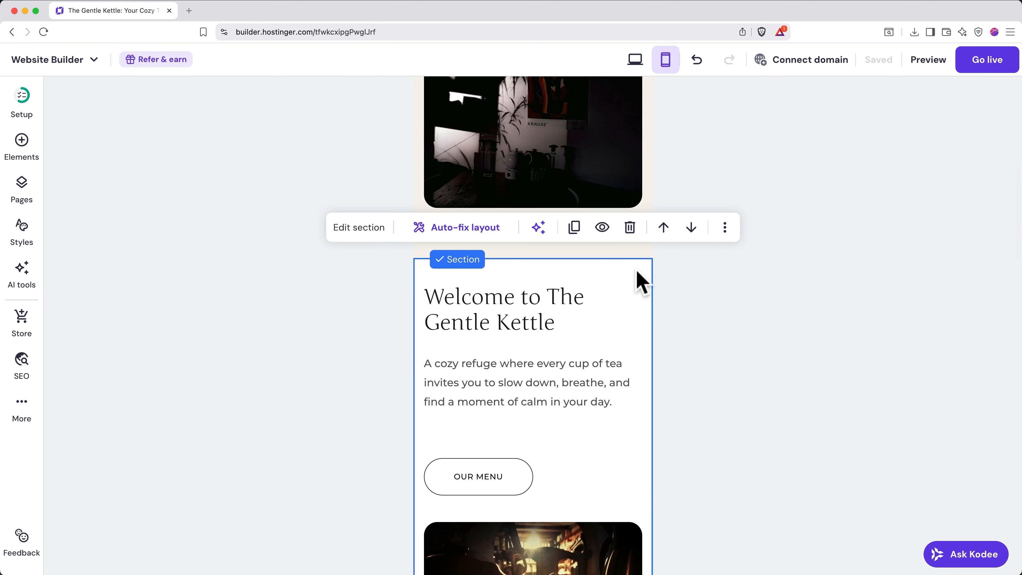
pyautogui.click(602, 228)
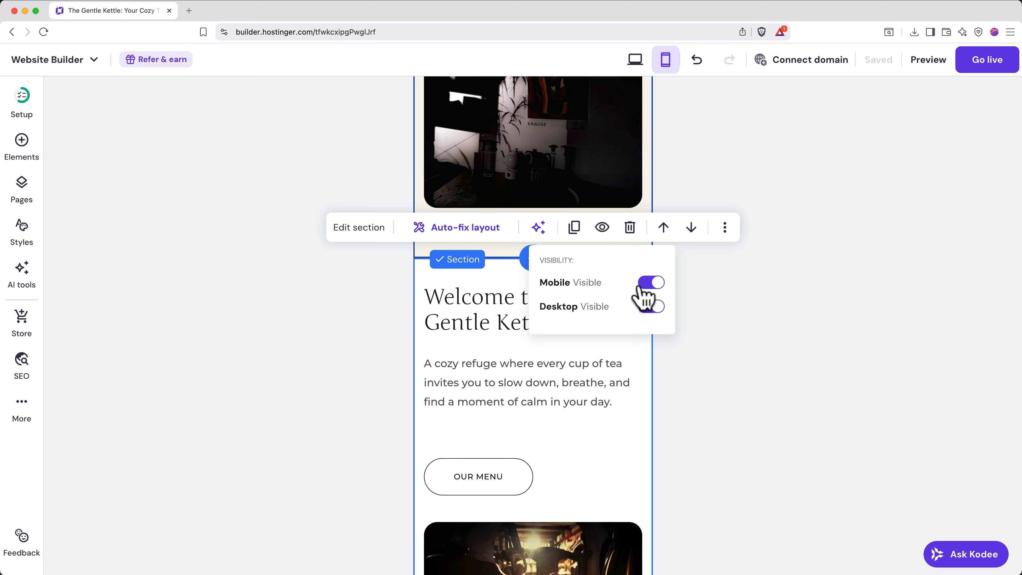
pyautogui.click(647, 283)
pyautogui.click(751, 320)
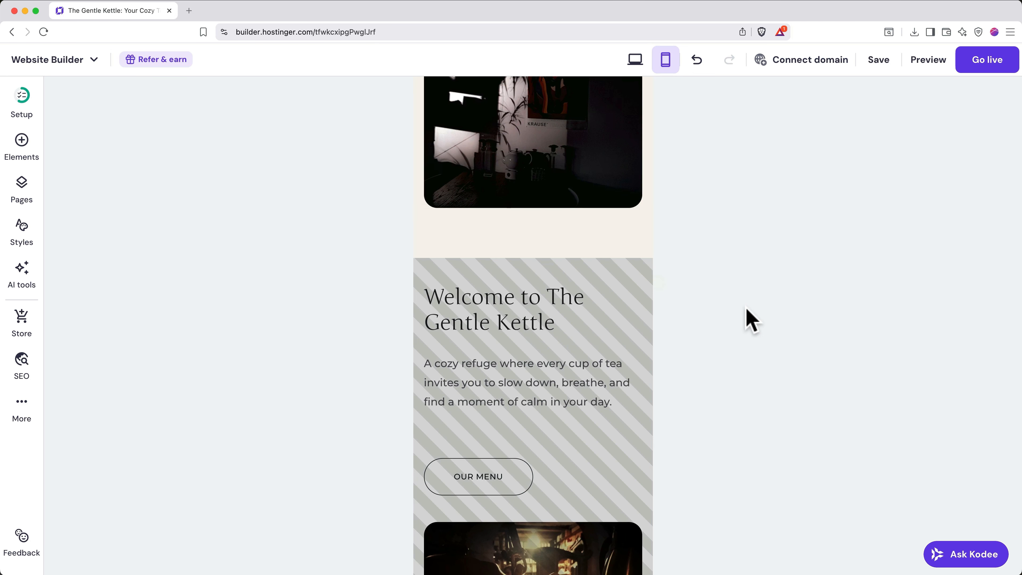
pyautogui.click(930, 67)
pyautogui.scroll(-5, 550, 447)
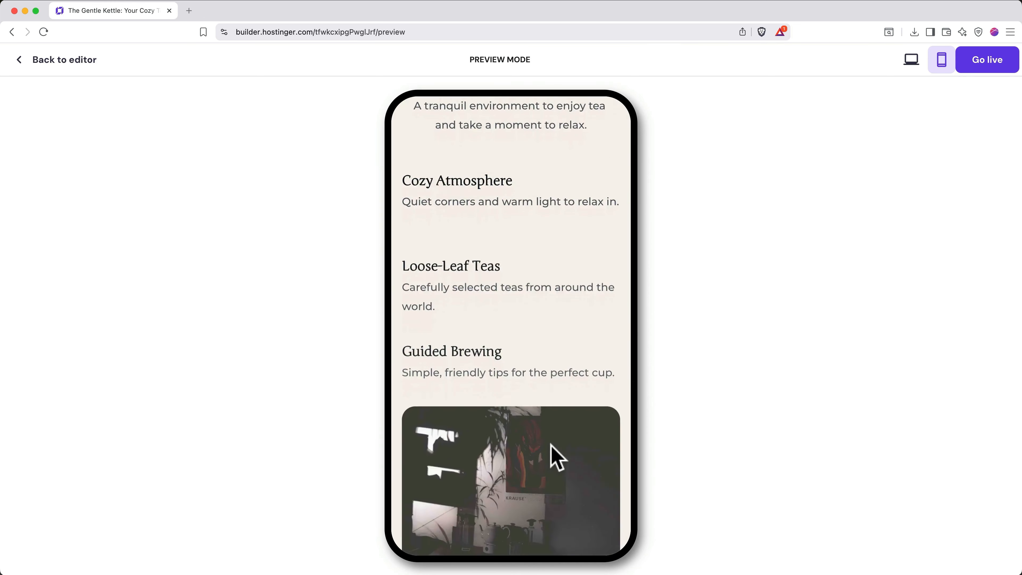
pyautogui.scroll(-10, 555, 456)
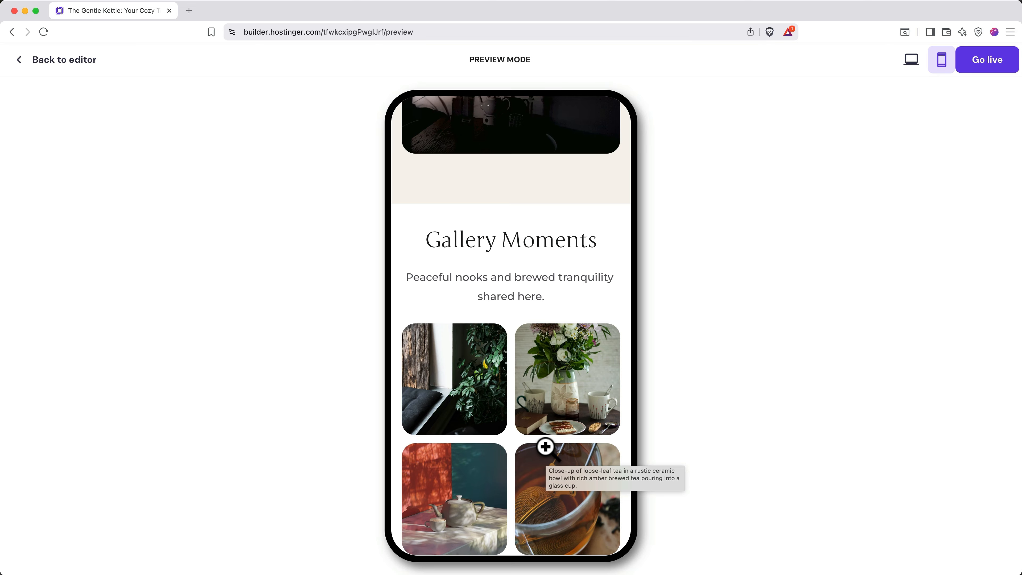
pyautogui.click(56, 60)
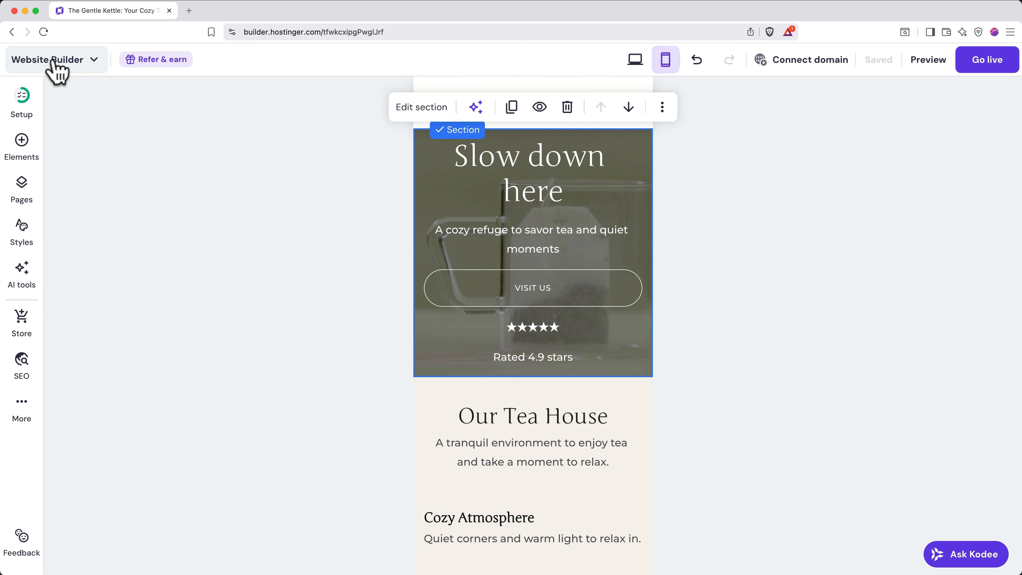
# - In the desktop layout, delete the Contact Us section from the Home page and show the Pages list
pyautogui.click(635, 60)
pyautogui.scroll(2, 645, 187)
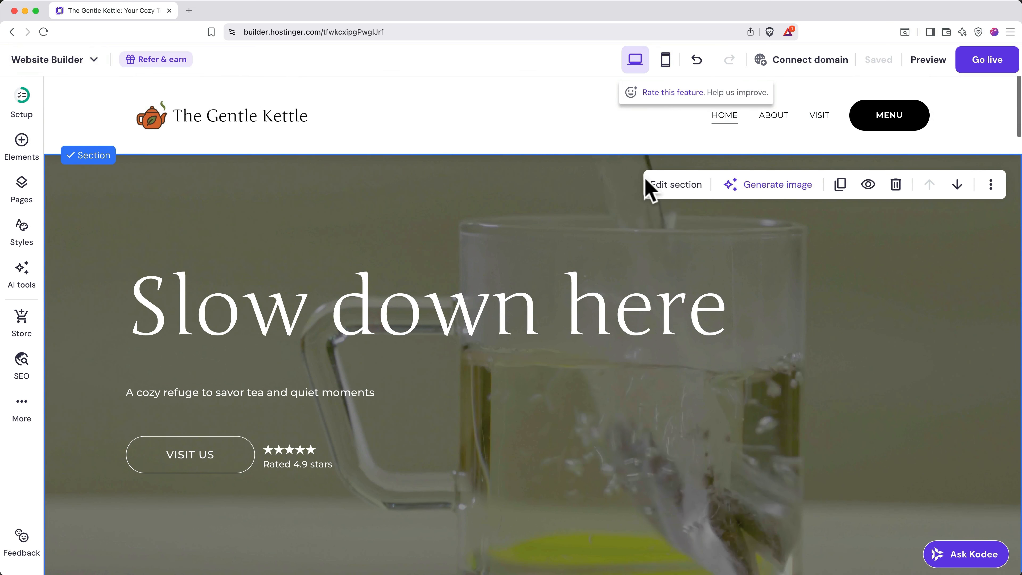
pyautogui.click(819, 116)
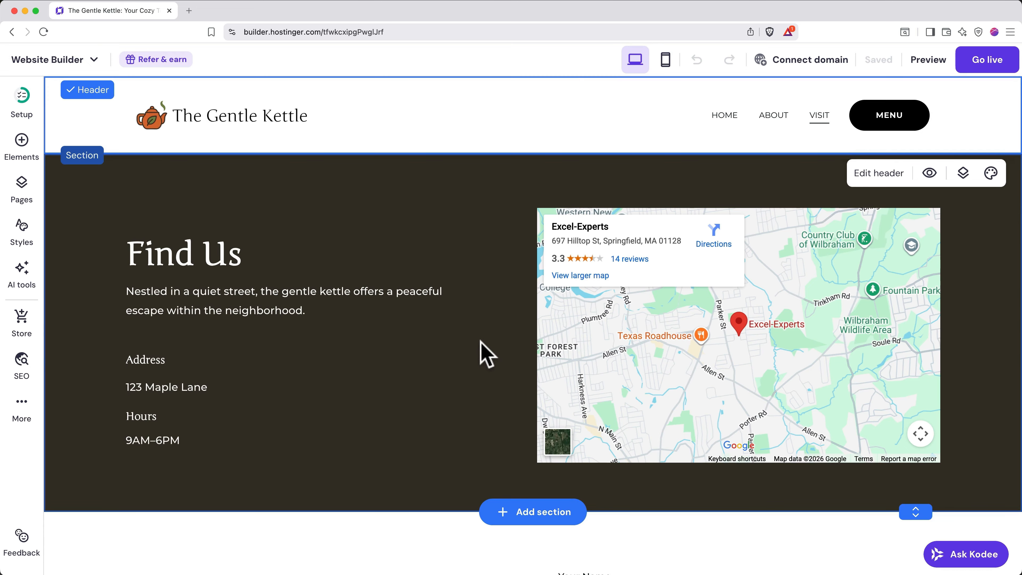
pyautogui.scroll(-10, 485, 353)
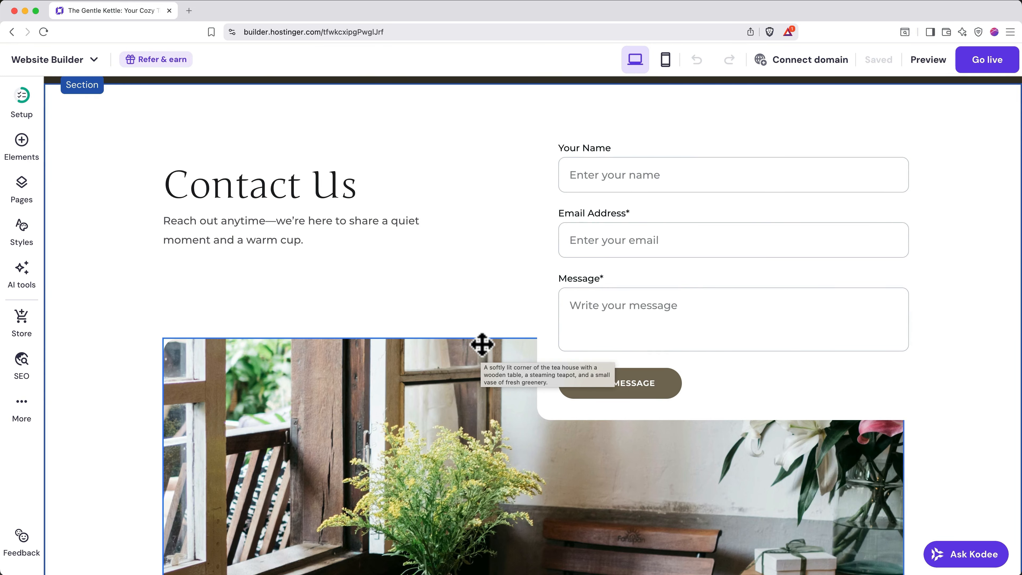
pyautogui.scroll(3, 485, 274)
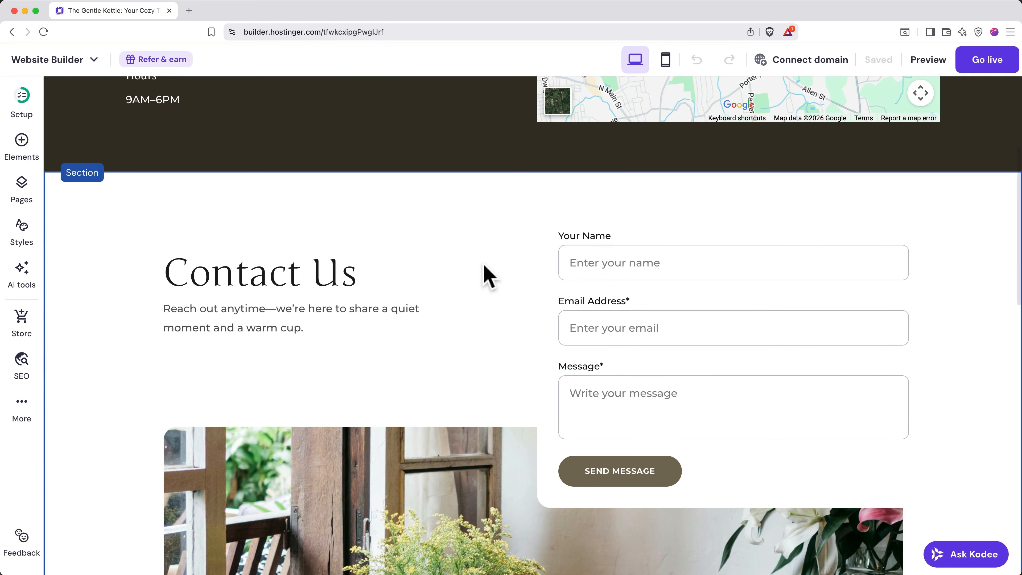
pyautogui.click(467, 224)
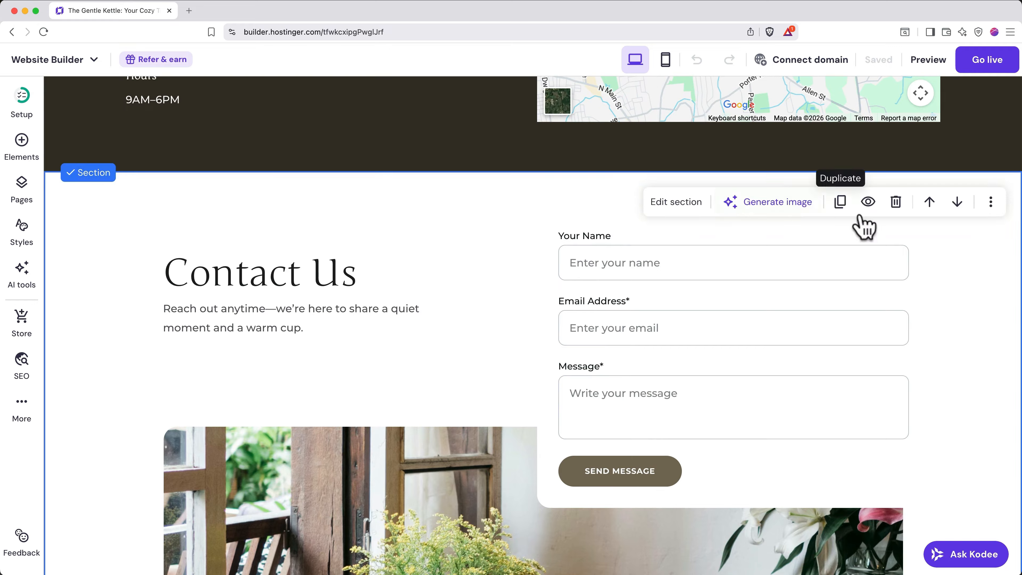
pyautogui.click(896, 203)
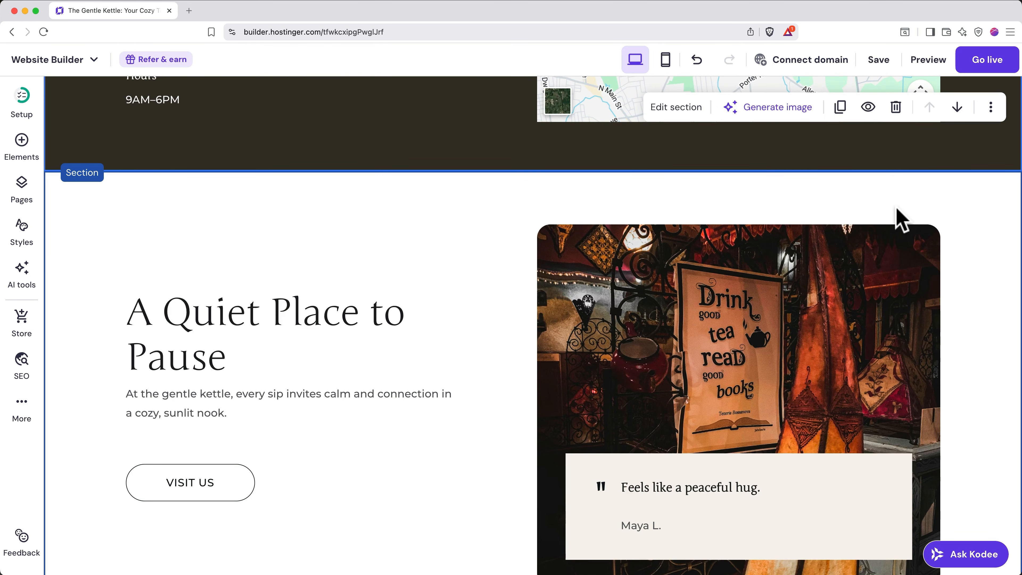
pyautogui.click(24, 196)
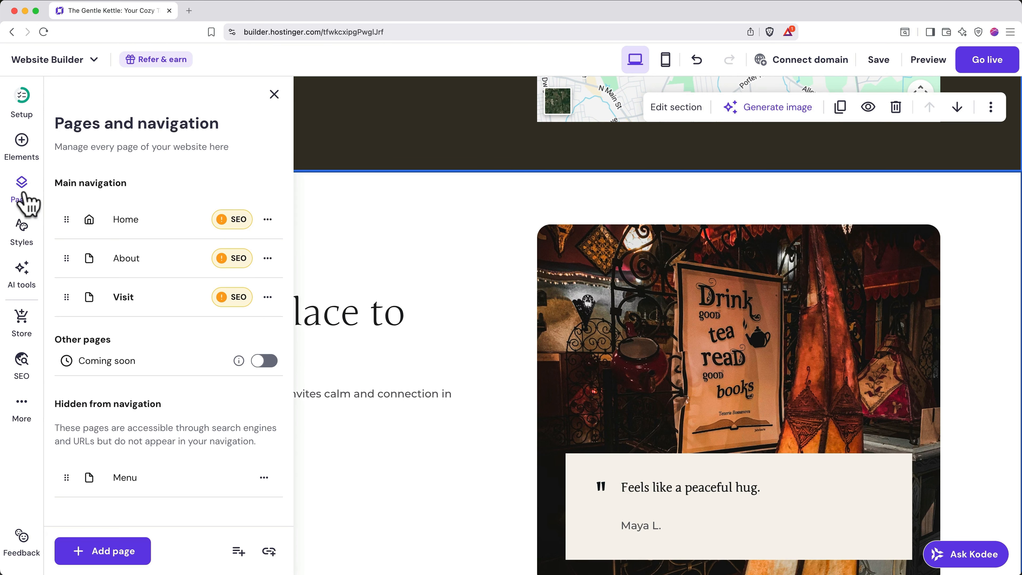
# - Add a Contact page using the template with a name, email and message form, and save its settings
pyautogui.click(108, 548)
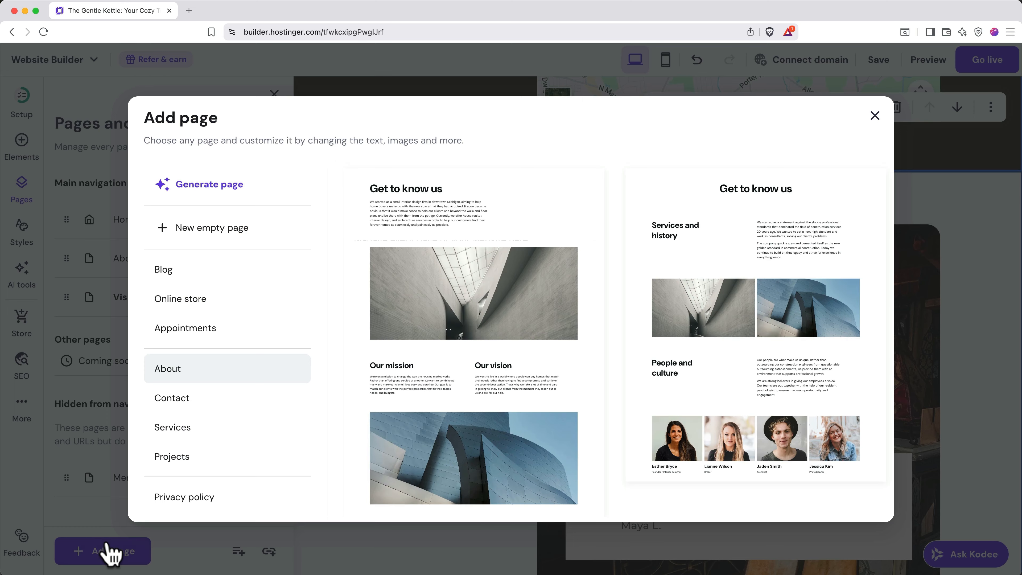
pyautogui.click(213, 409)
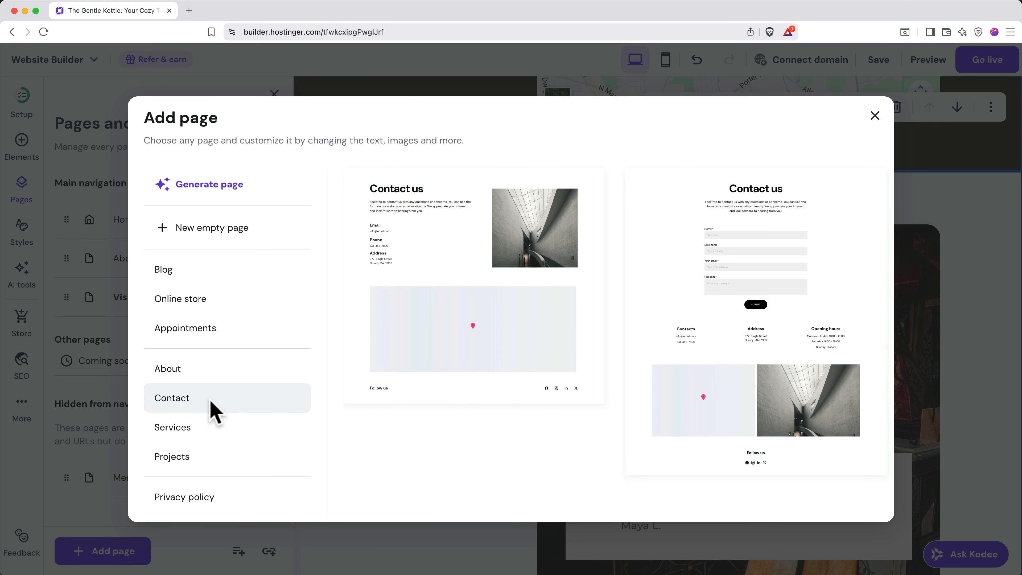
pyautogui.click(675, 315)
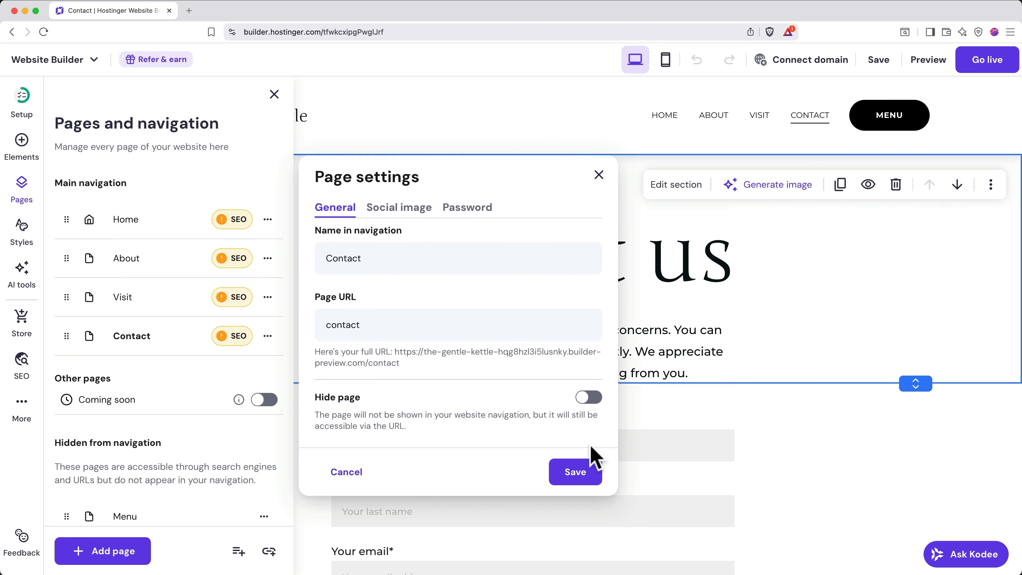
pyautogui.click(576, 472)
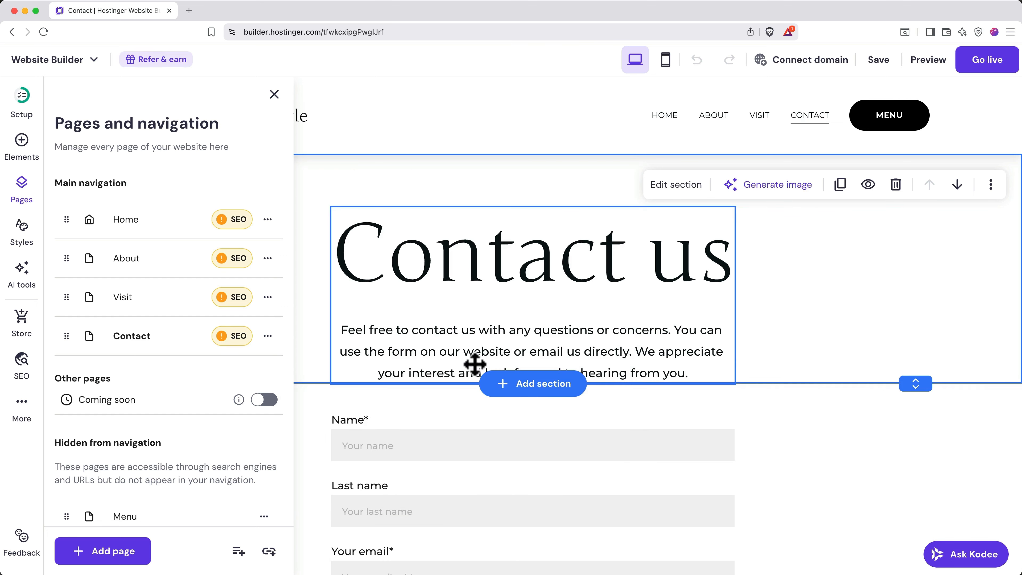
pyautogui.click(275, 101)
pyautogui.scroll(-6, 234, 445)
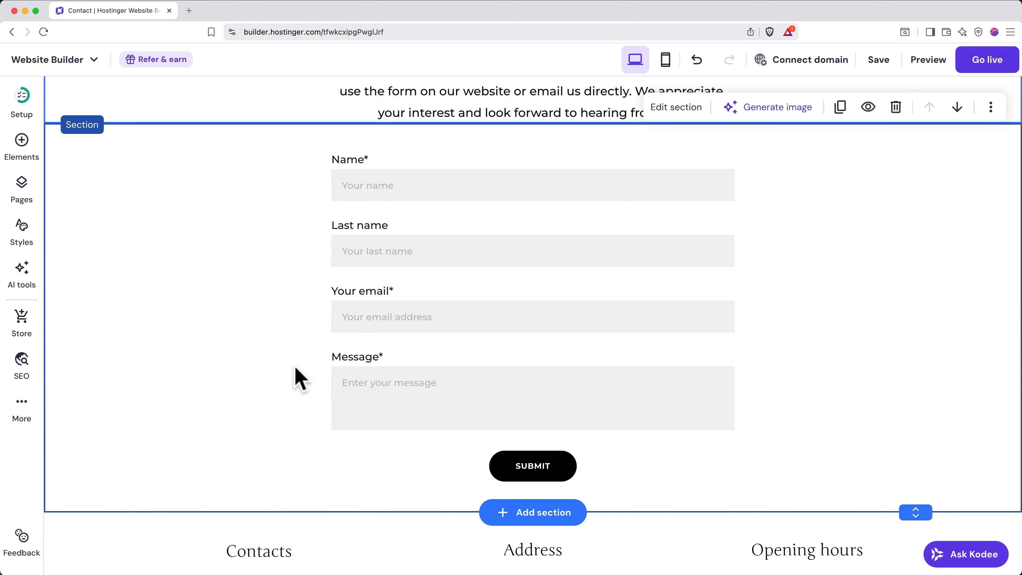
# - Open the contact form's General settings to check the 'Contact form' name and notification email
pyautogui.click(408, 287)
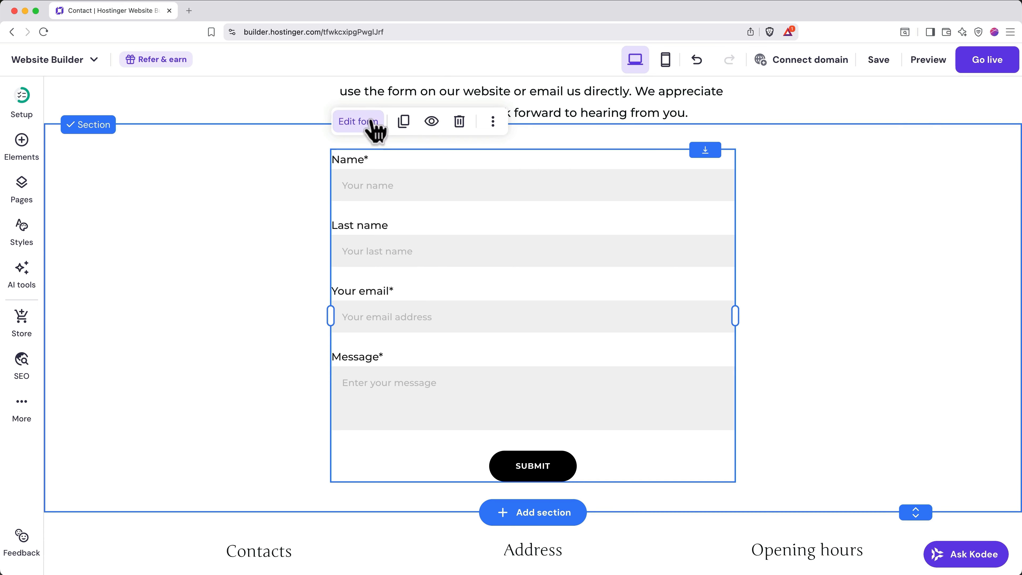
pyautogui.click(376, 128)
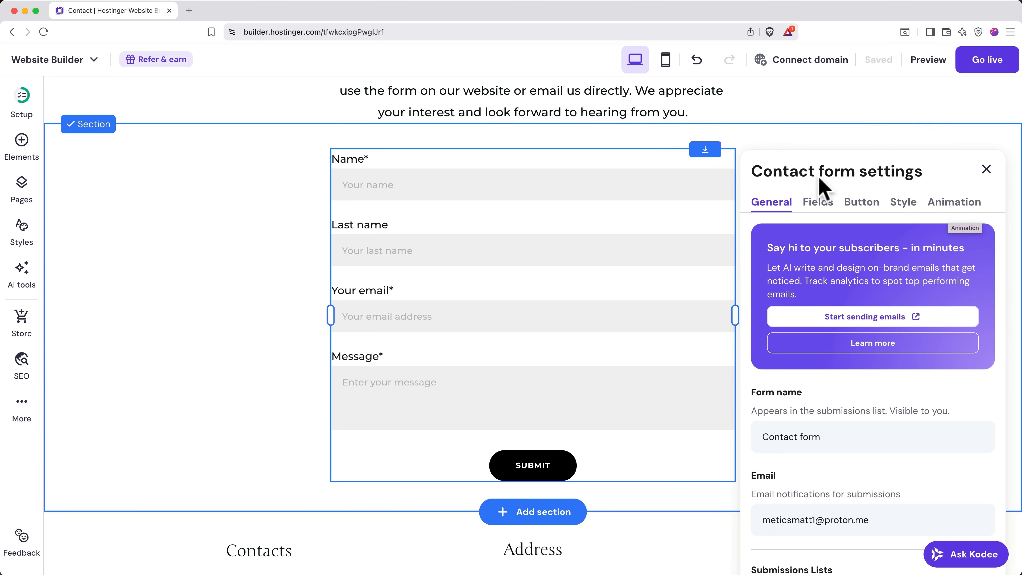
pyautogui.scroll(-5, 782, 213)
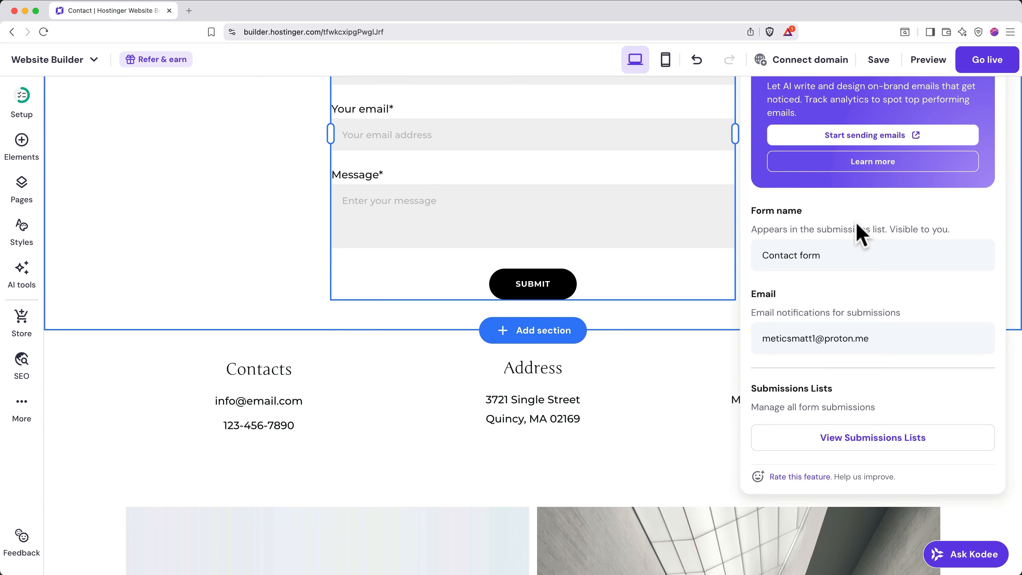
pyautogui.click(867, 255)
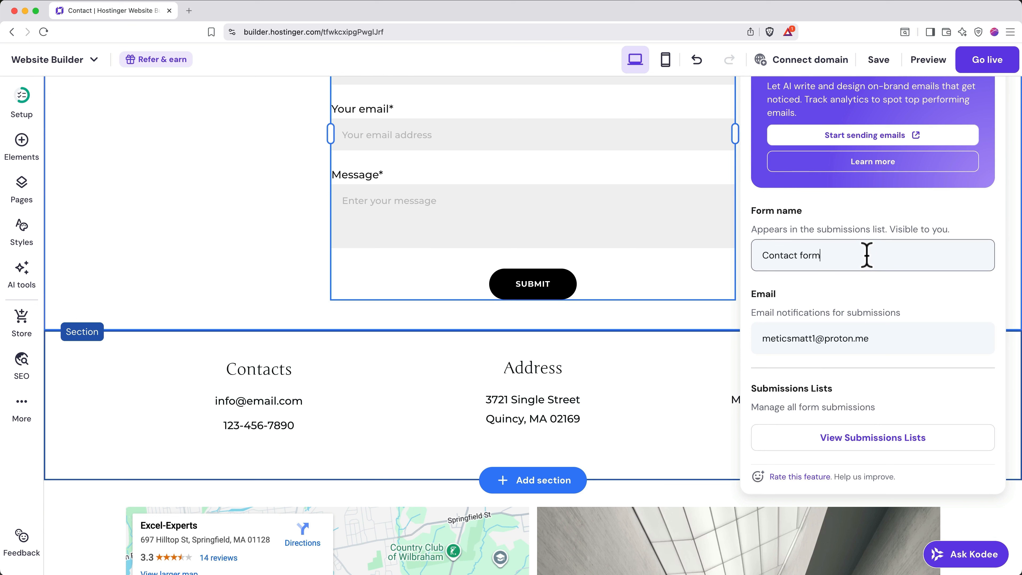
pyautogui.click(892, 338)
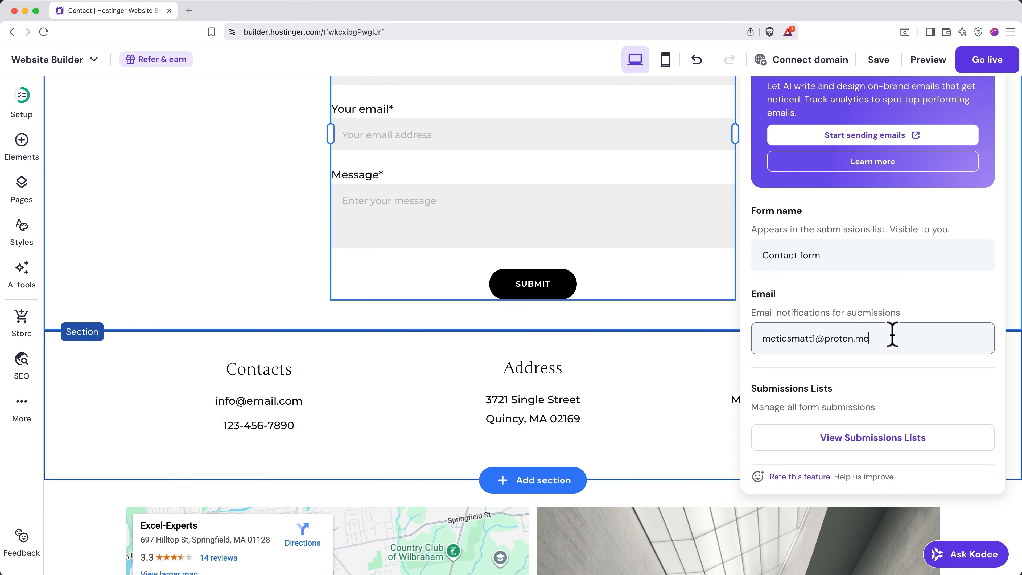
pyautogui.scroll(5, 892, 337)
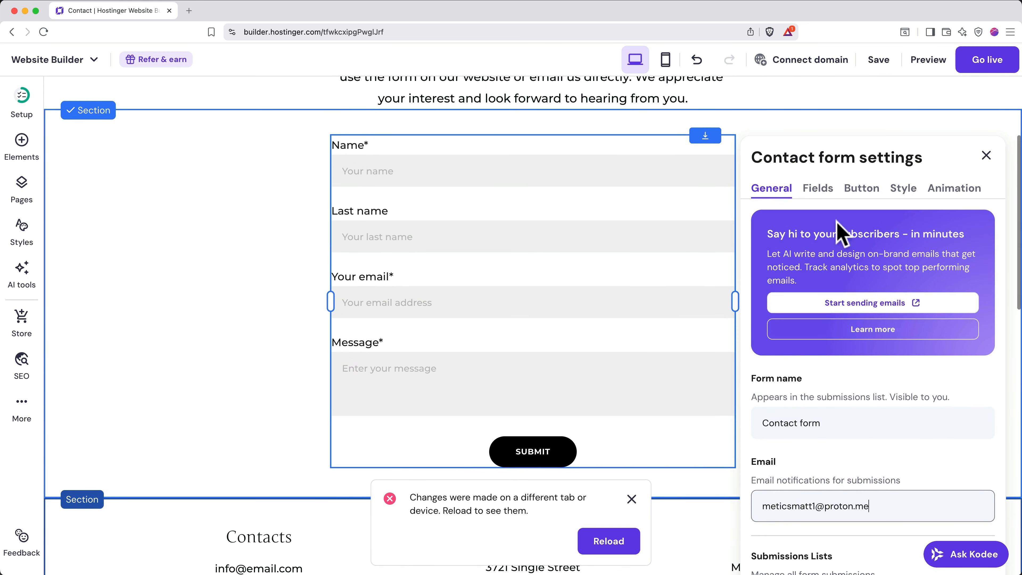
# - Add a Short answer field between Last name and Your email, labelled 'Phone'
pyautogui.click(819, 189)
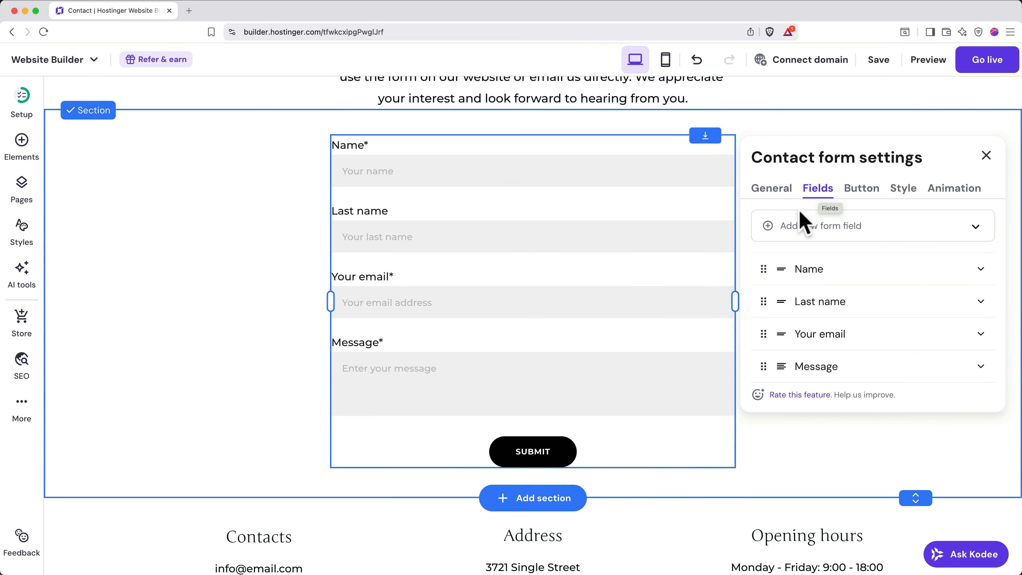
pyautogui.click(852, 228)
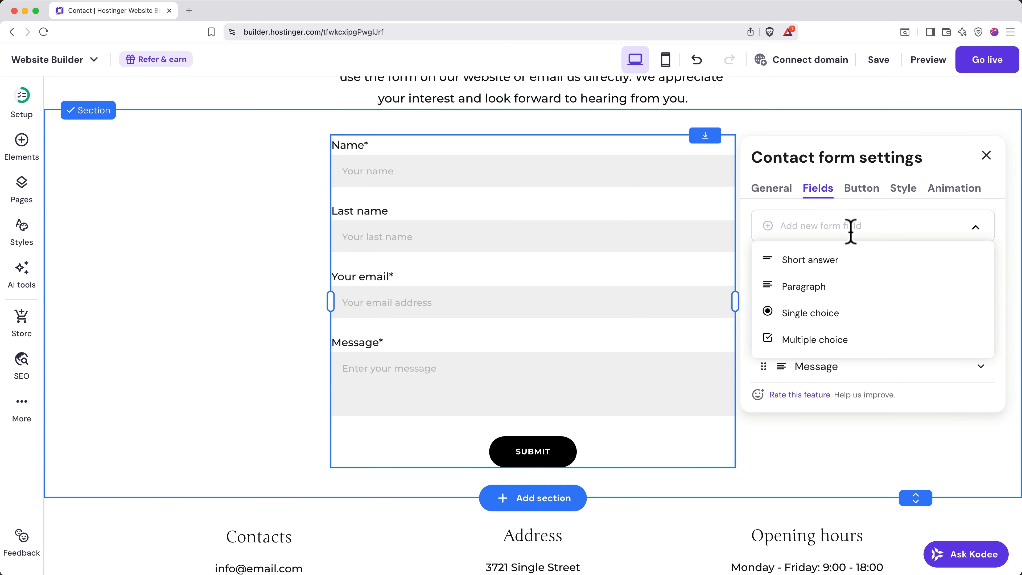
pyautogui.click(825, 261)
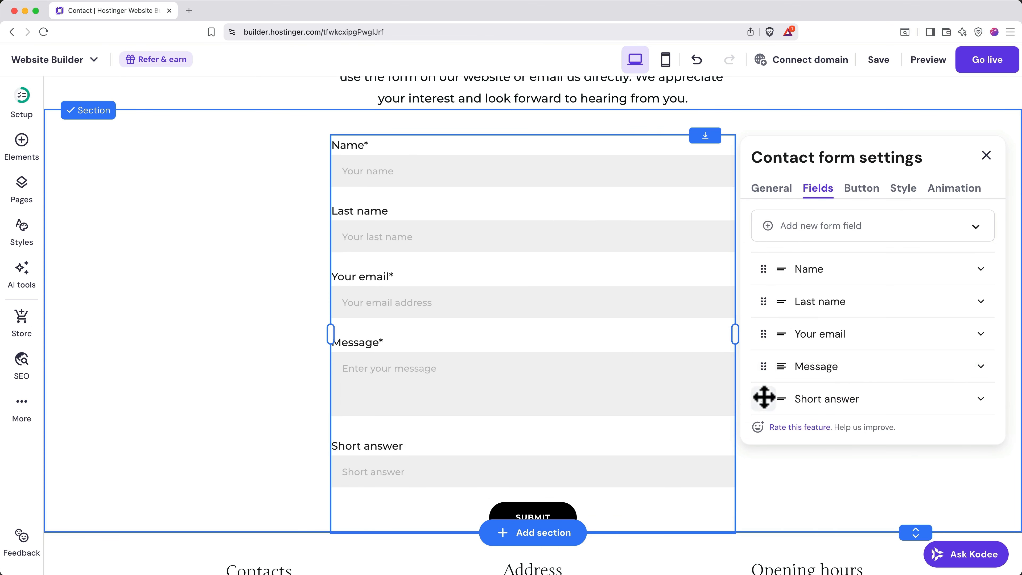
pyautogui.moveTo(765, 399); pyautogui.dragTo(762, 331)
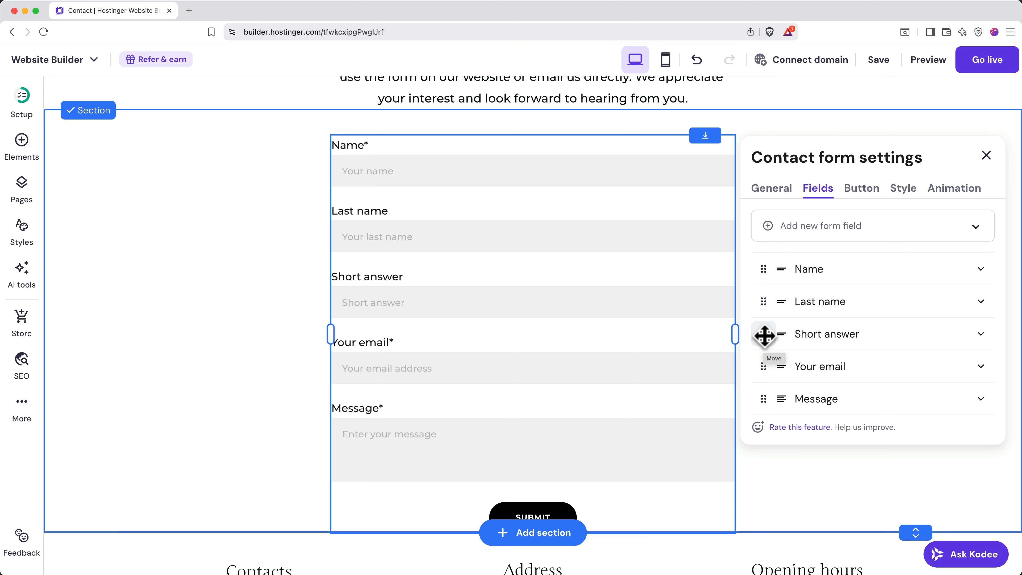
pyautogui.click(981, 334)
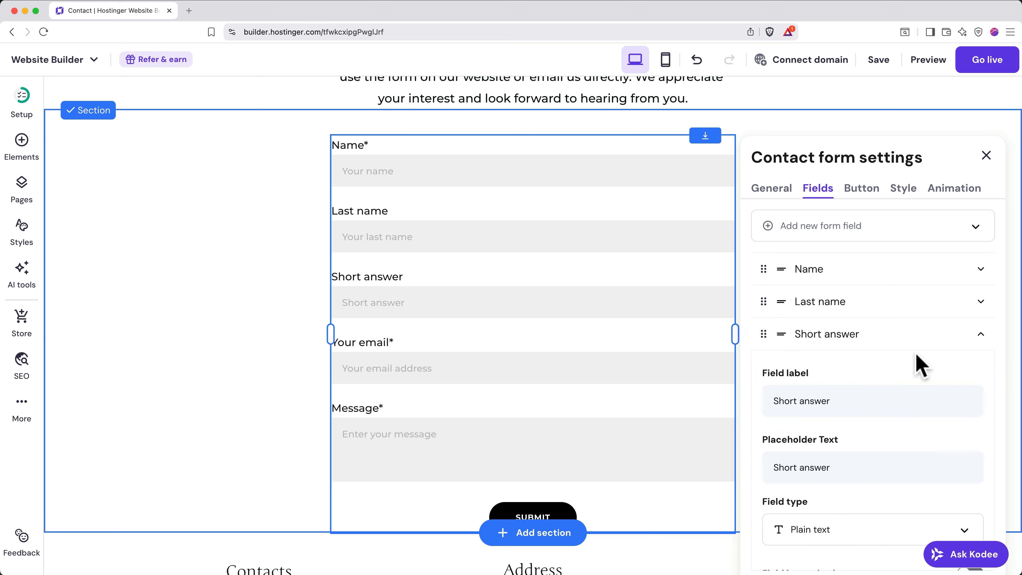
pyautogui.scroll(-3, 909, 360)
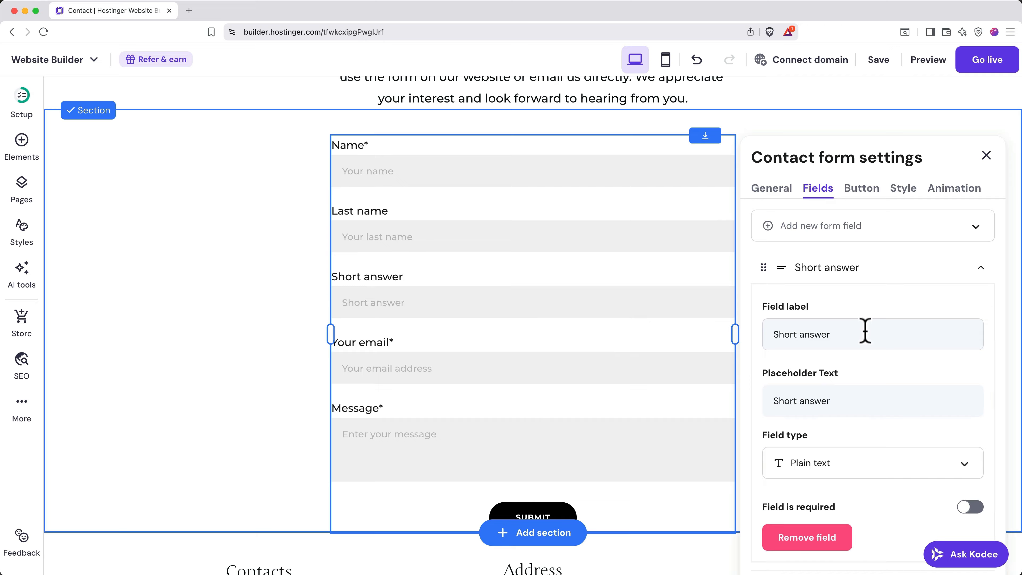
pyautogui.moveTo(865, 335); pyautogui.dragTo(768, 334)
pyautogui.write('Phone')
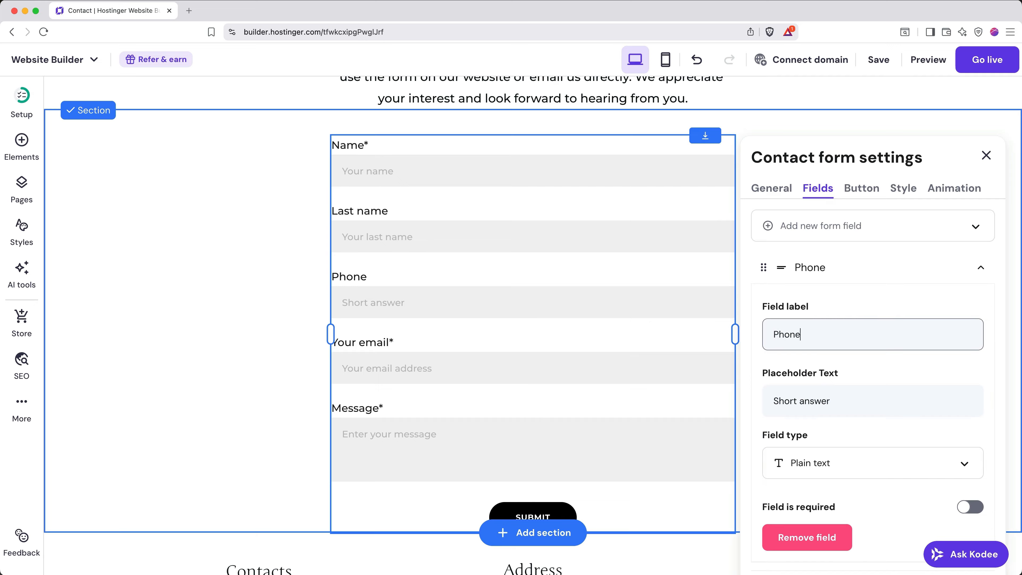
pyautogui.scroll(-1, 814, 374)
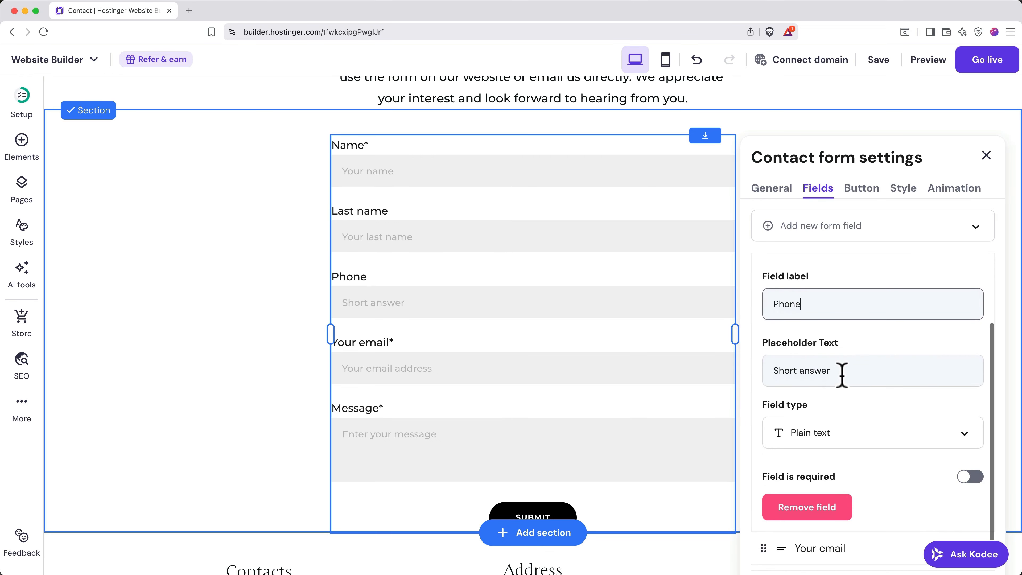
pyautogui.moveTo(840, 372); pyautogui.dragTo(770, 371)
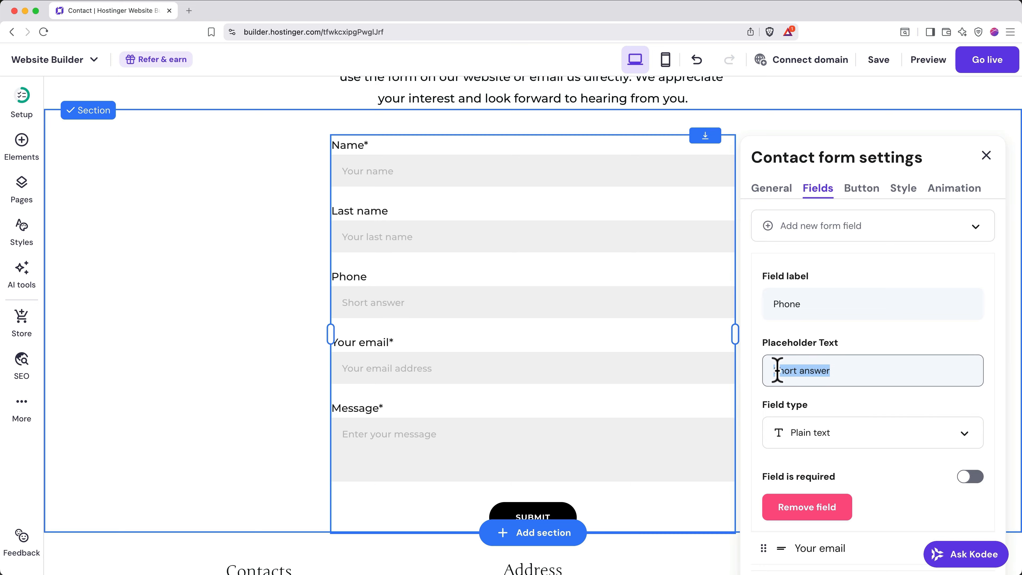
pyautogui.write('123-456-7890')
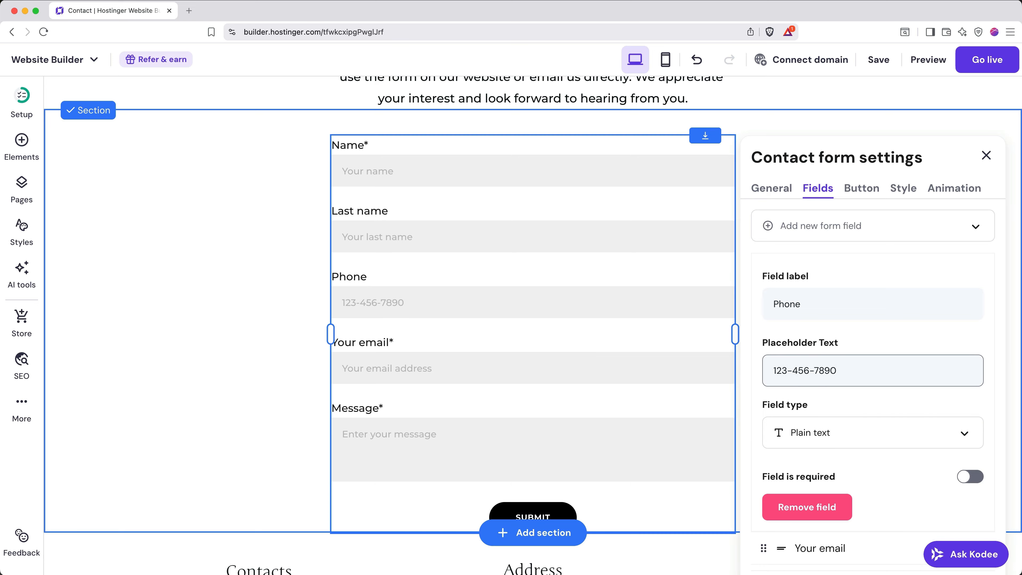
pyautogui.scroll(-1, 884, 417)
pyautogui.click(881, 406)
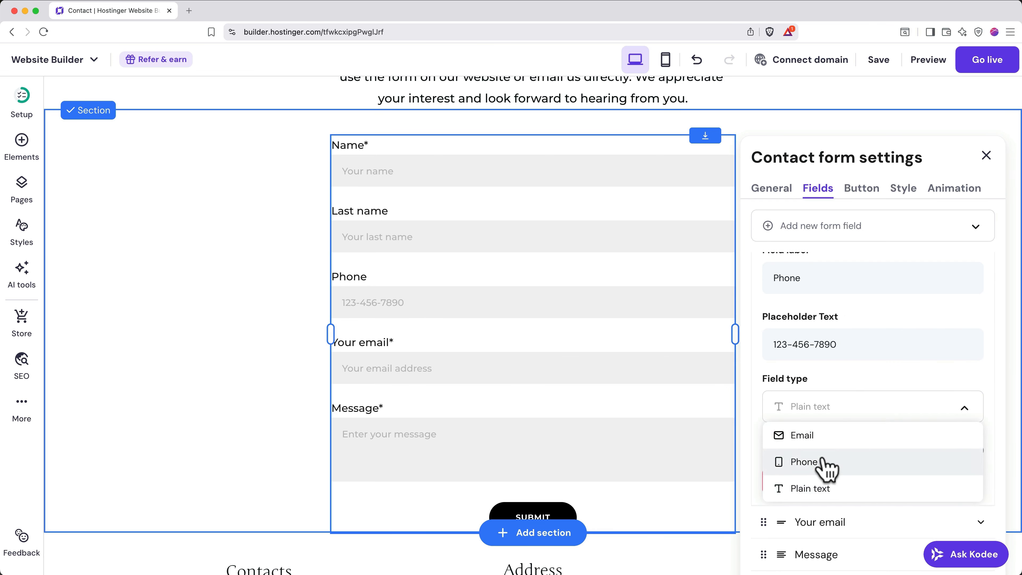
pyautogui.click(825, 465)
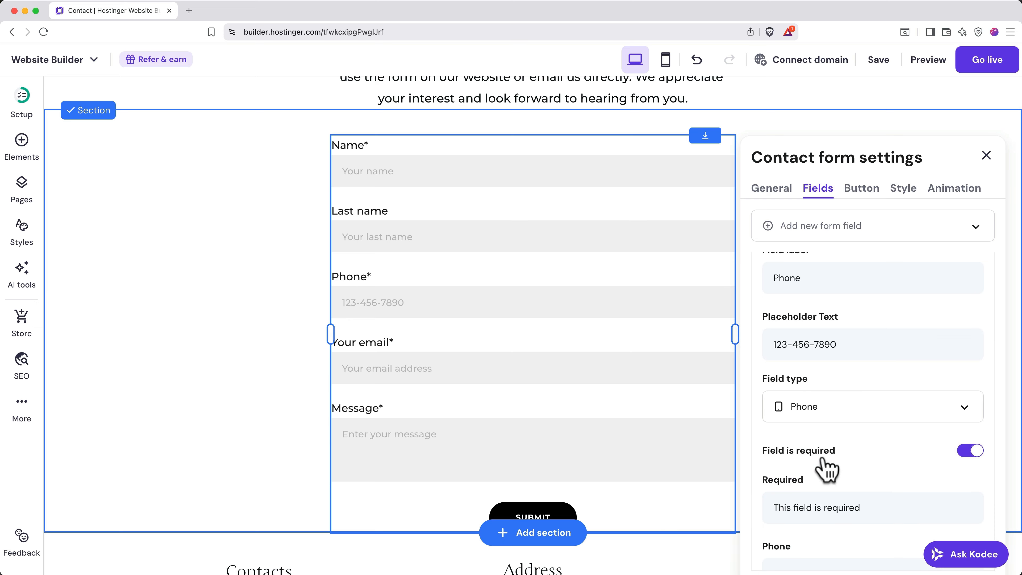
pyautogui.click(974, 454)
pyautogui.click(972, 451)
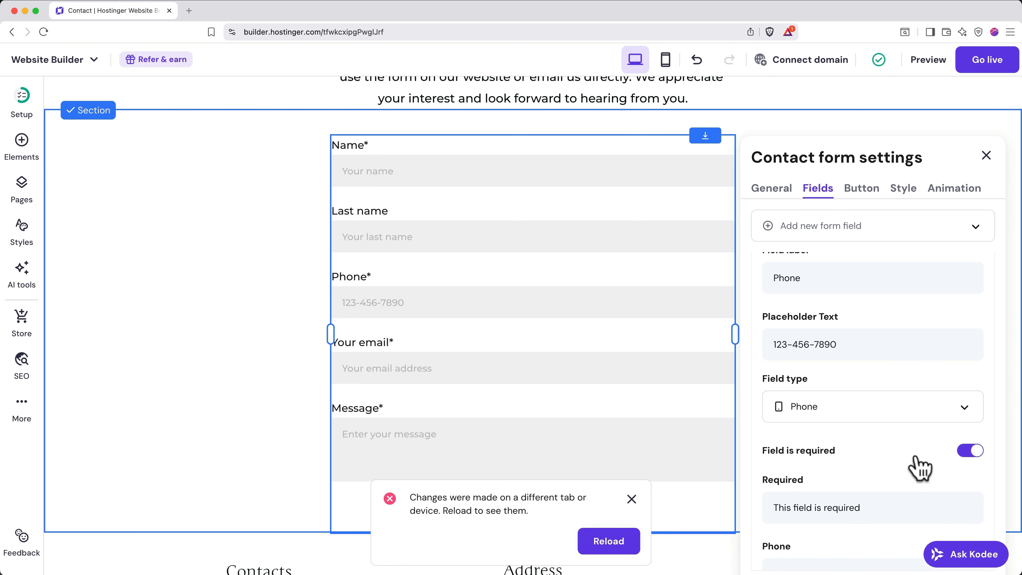
pyautogui.scroll(-4, 915, 457)
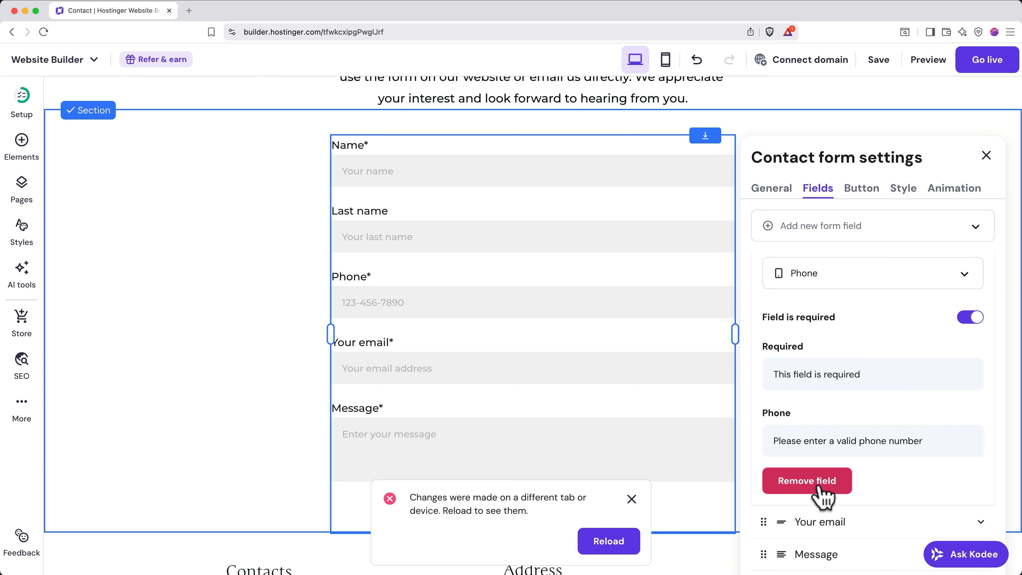
pyautogui.click(807, 480)
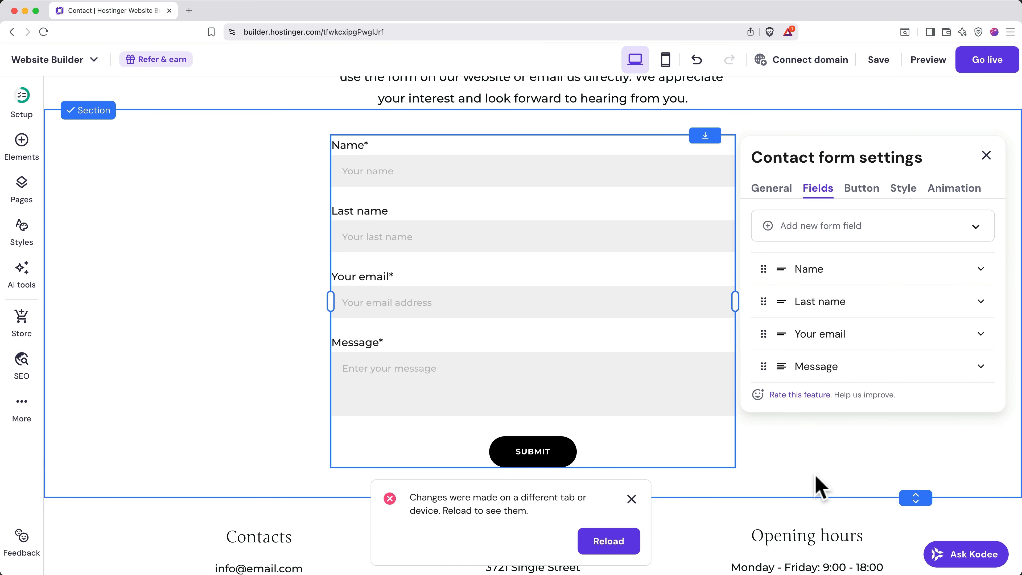
# - Set the submit action to Link to page, then back to showing the 'Thank You!' message
pyautogui.click(631, 499)
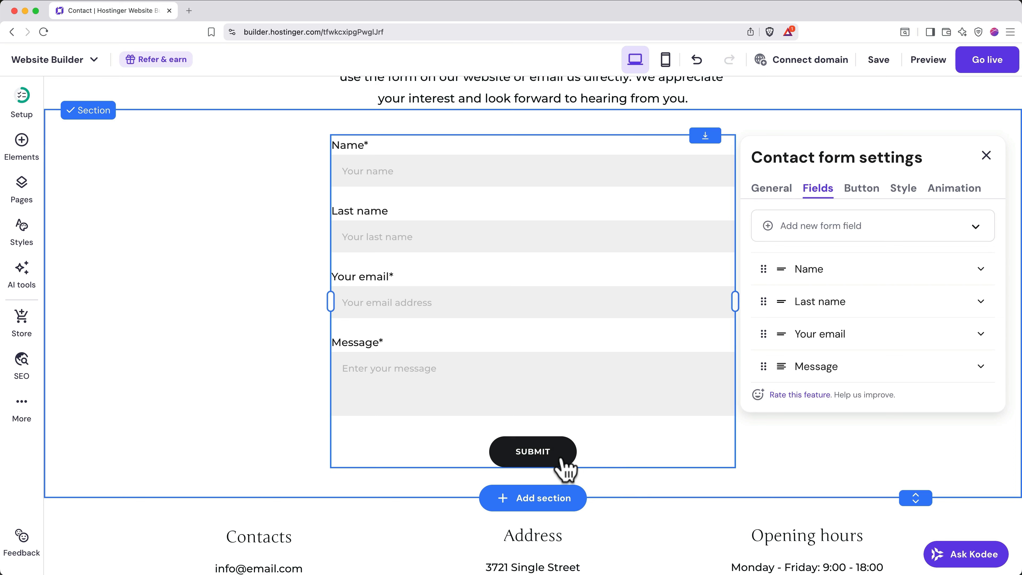
pyautogui.click(869, 205)
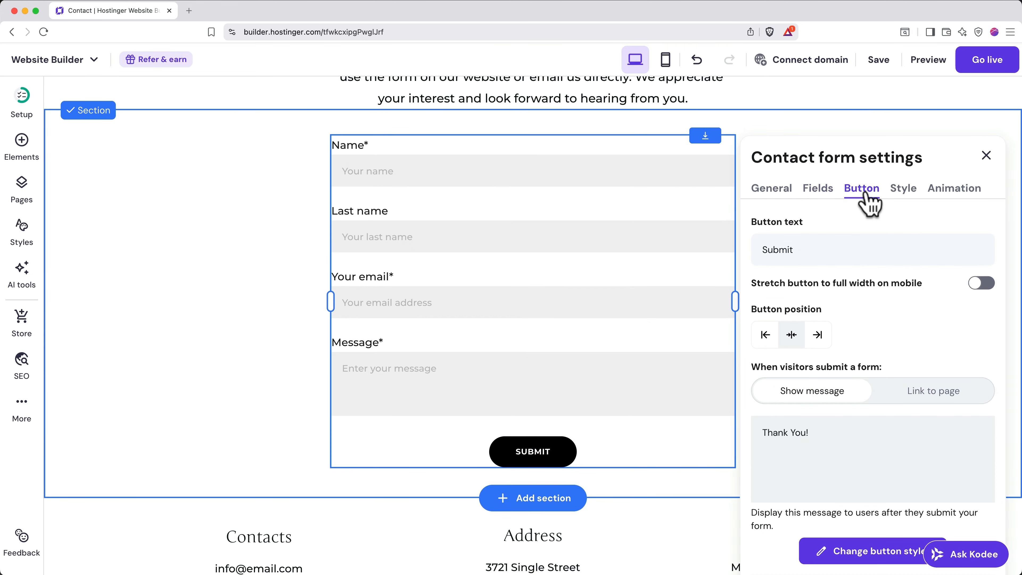
pyautogui.scroll(-3, 889, 282)
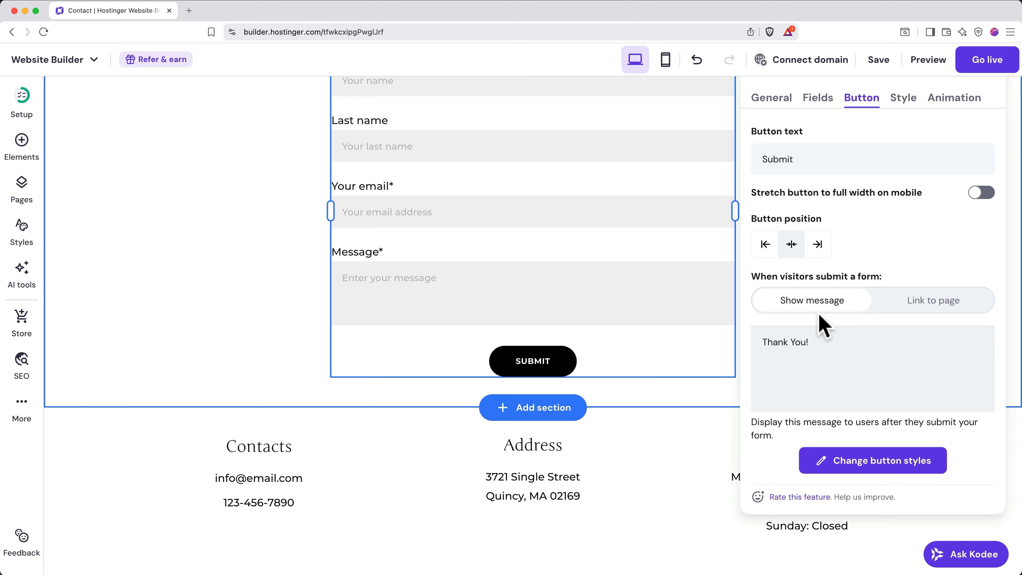
pyautogui.click(910, 308)
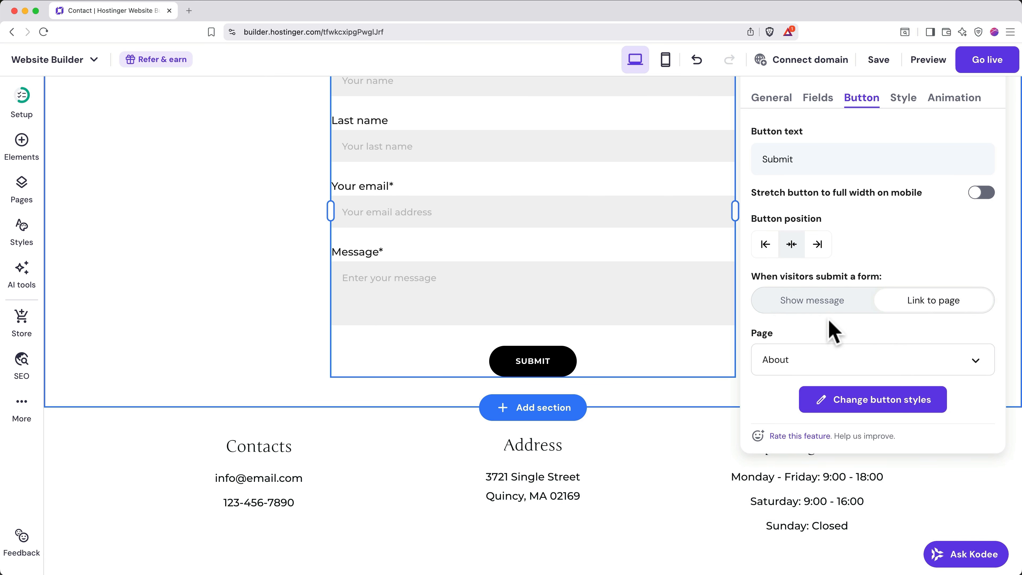
pyautogui.click(800, 304)
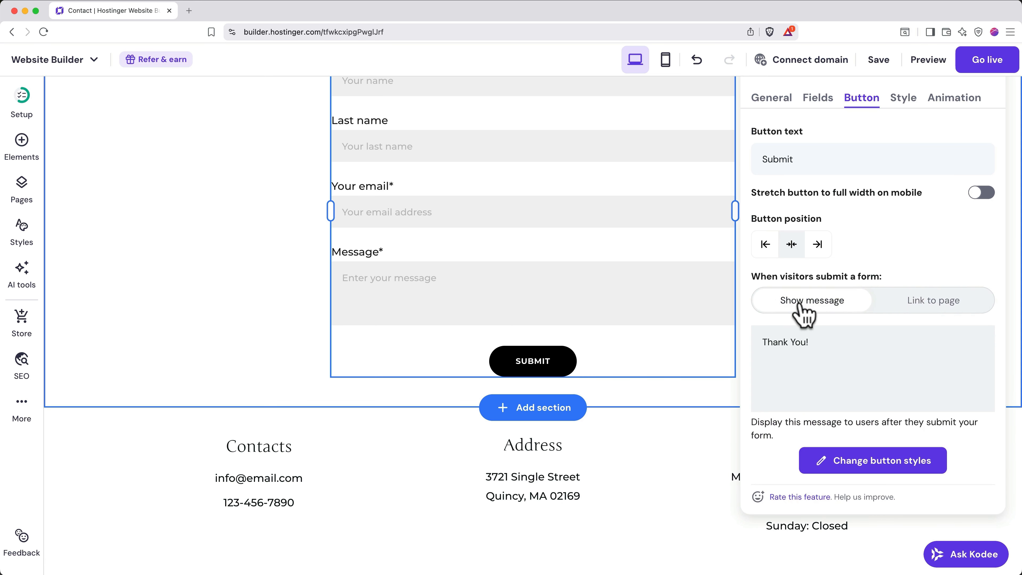
pyautogui.click(846, 358)
pyautogui.scroll(2, 857, 403)
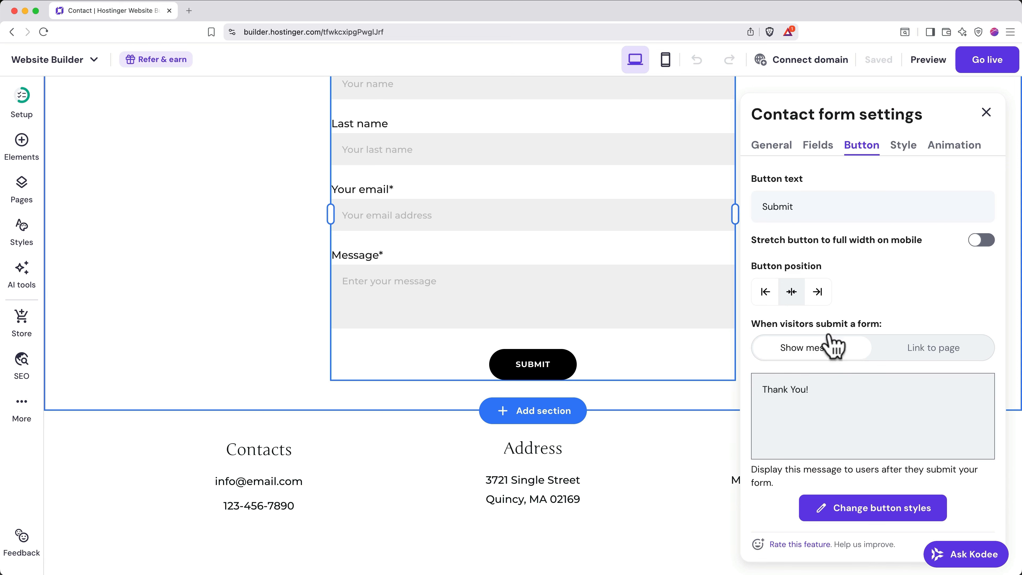
pyautogui.scroll(2, 703, 229)
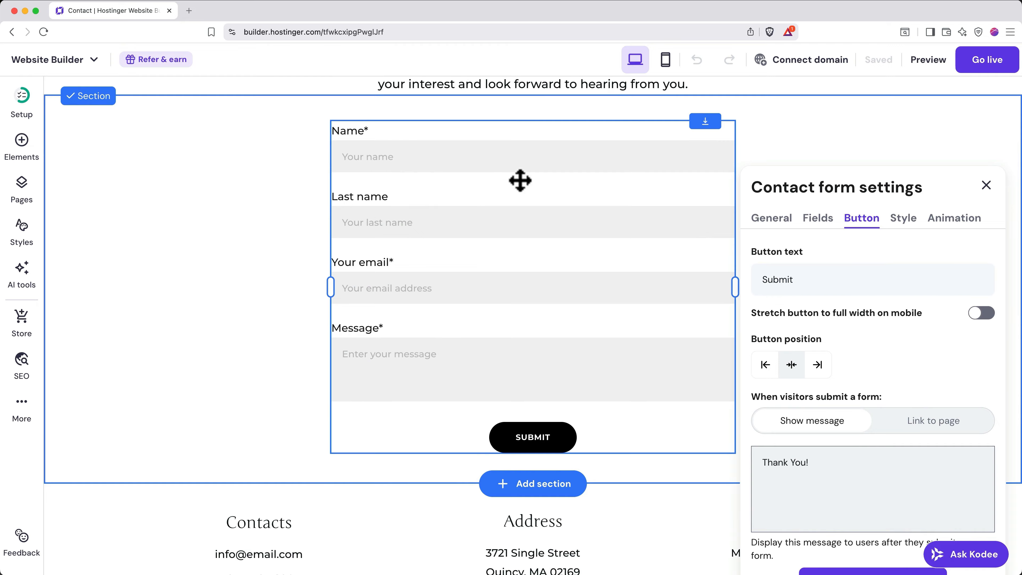
# - Relabel the Name field 'First Name' with placeholder 'Your first name', then save the site
pyautogui.click(829, 219)
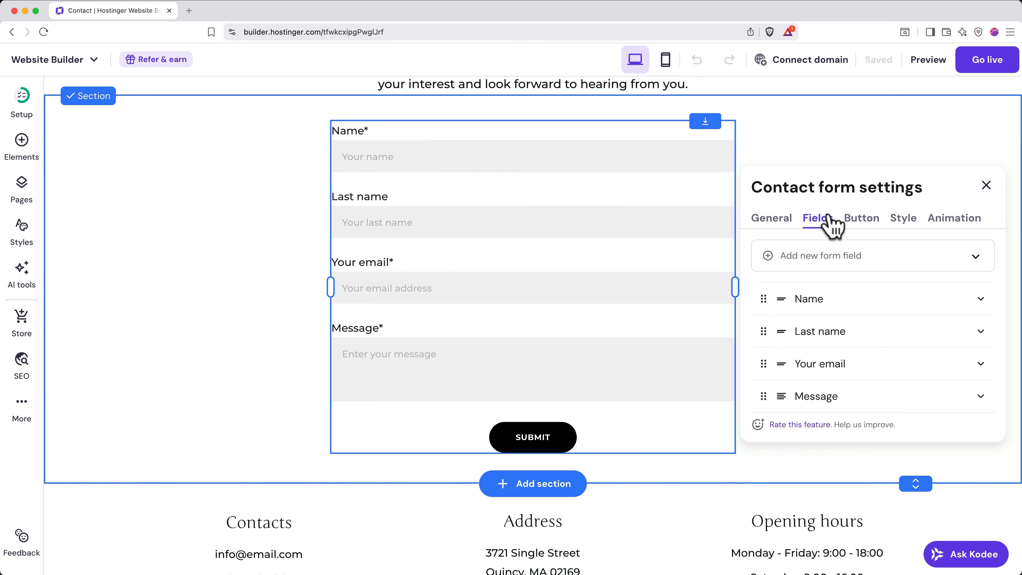
pyautogui.click(901, 300)
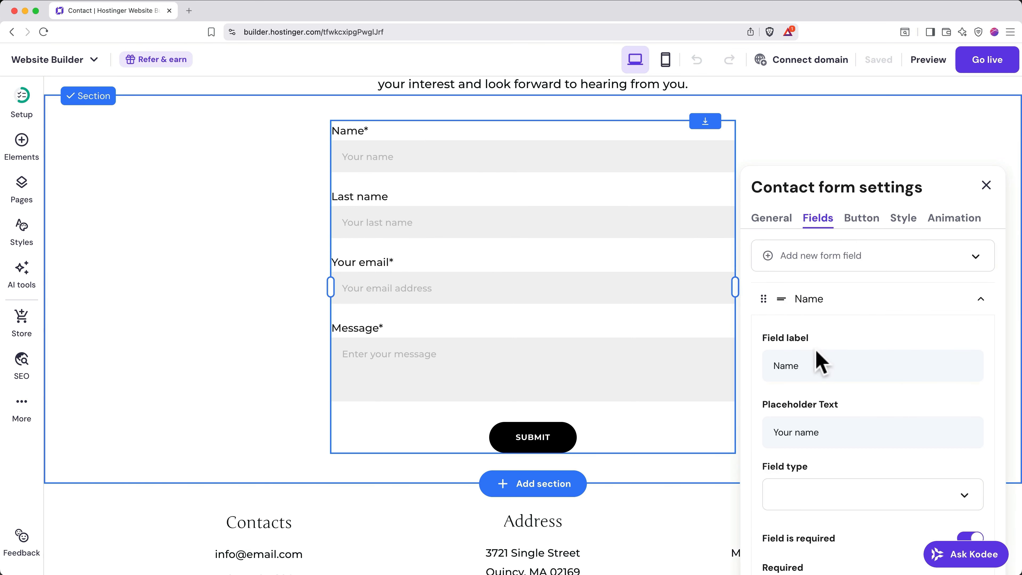
pyautogui.click(775, 365)
pyautogui.write('First')
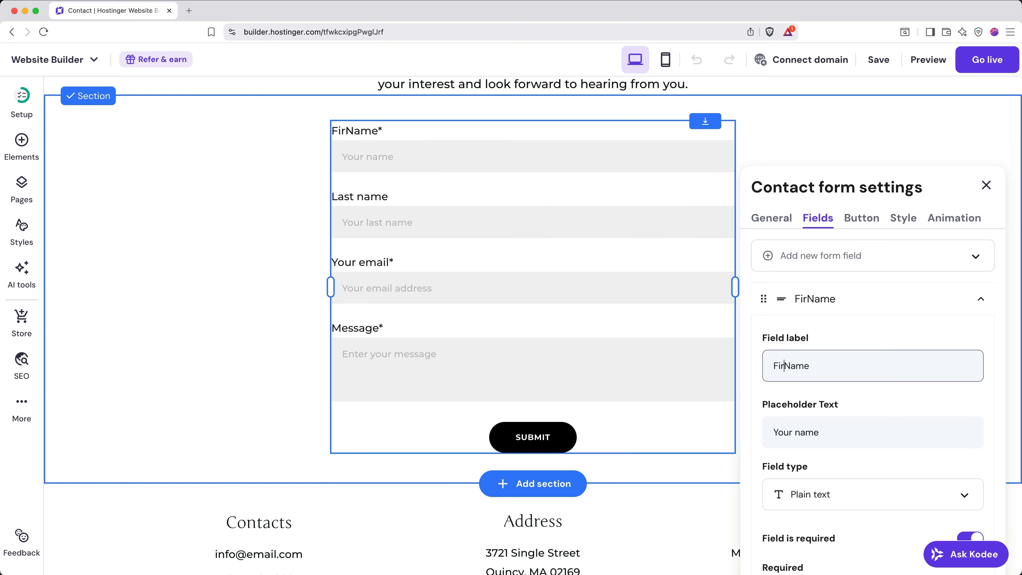
pyautogui.click(795, 431)
pyautogui.write('first')
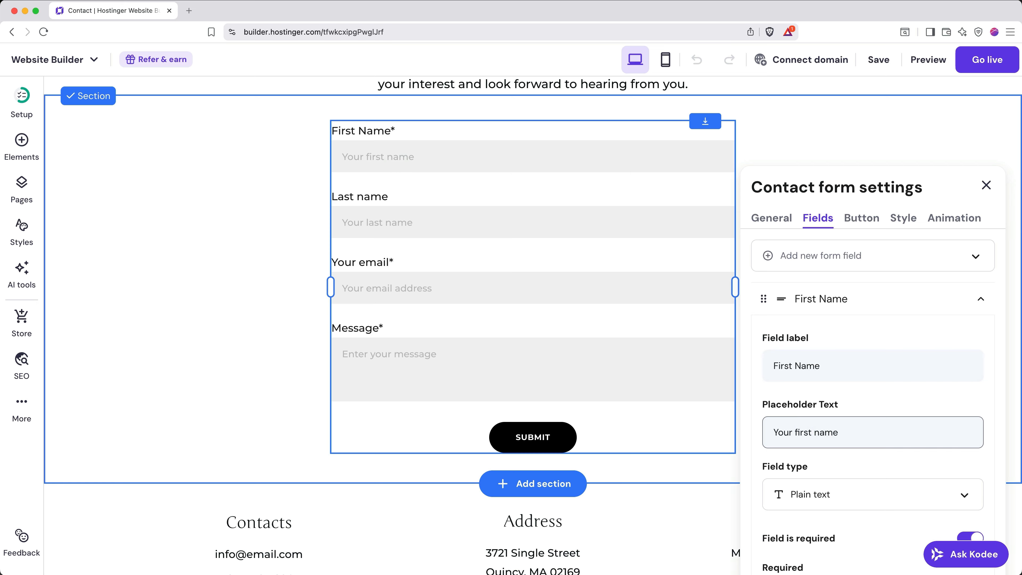
pyautogui.click(986, 186)
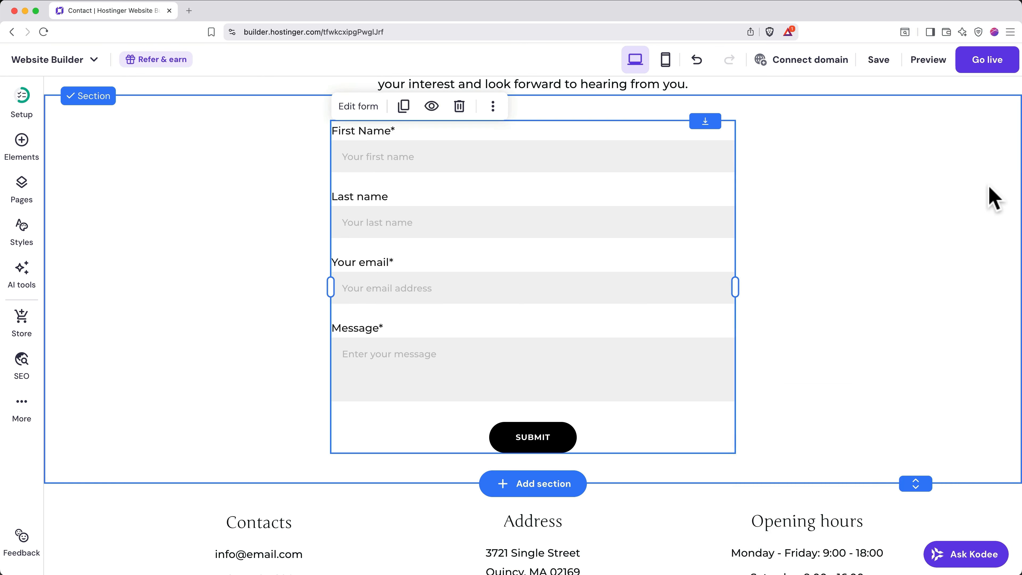
pyautogui.click(881, 61)
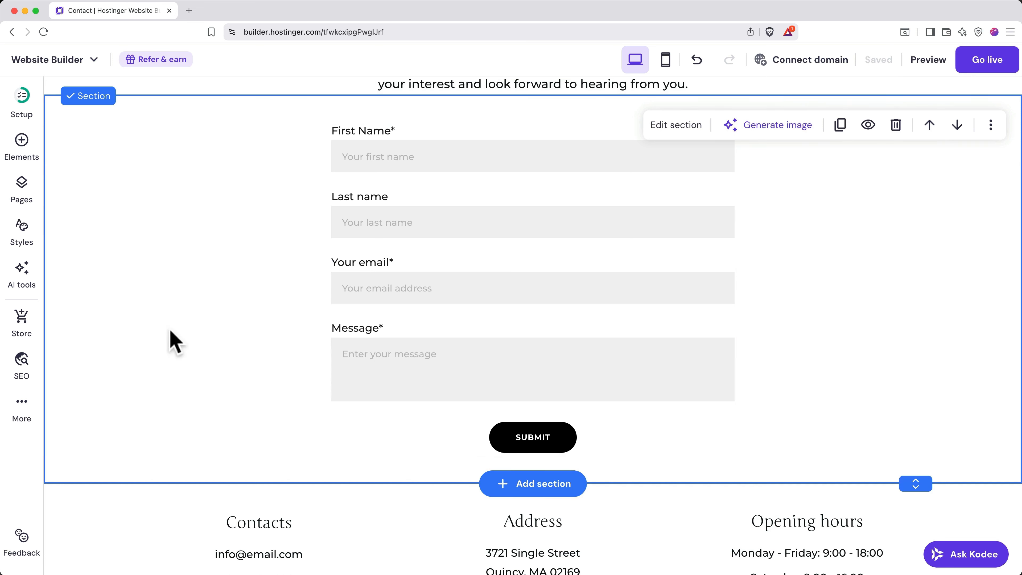
# - From Form submissions, view the Subscribe form's submissions, which show 0 entries
pyautogui.click(19, 408)
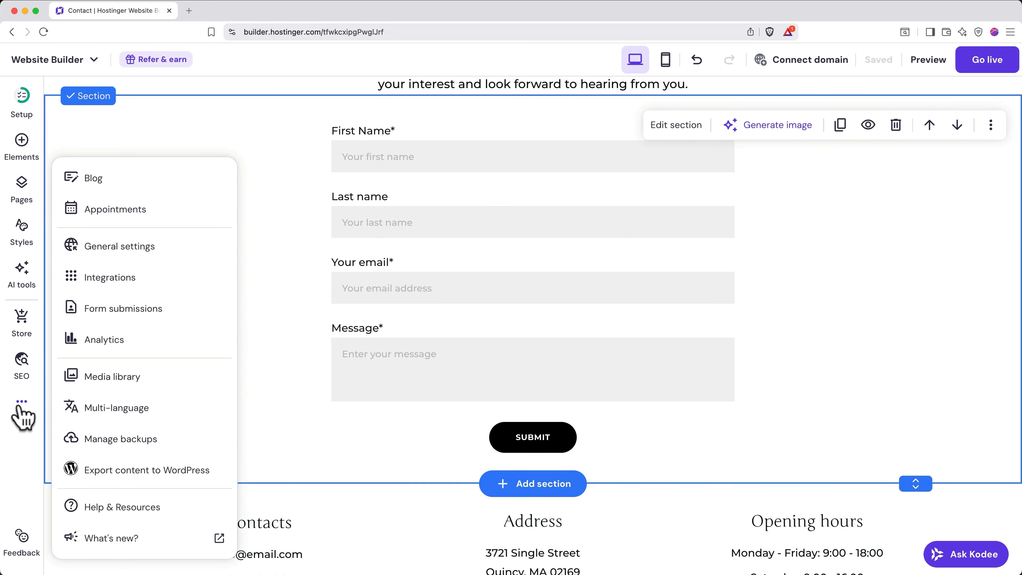
pyautogui.click(111, 310)
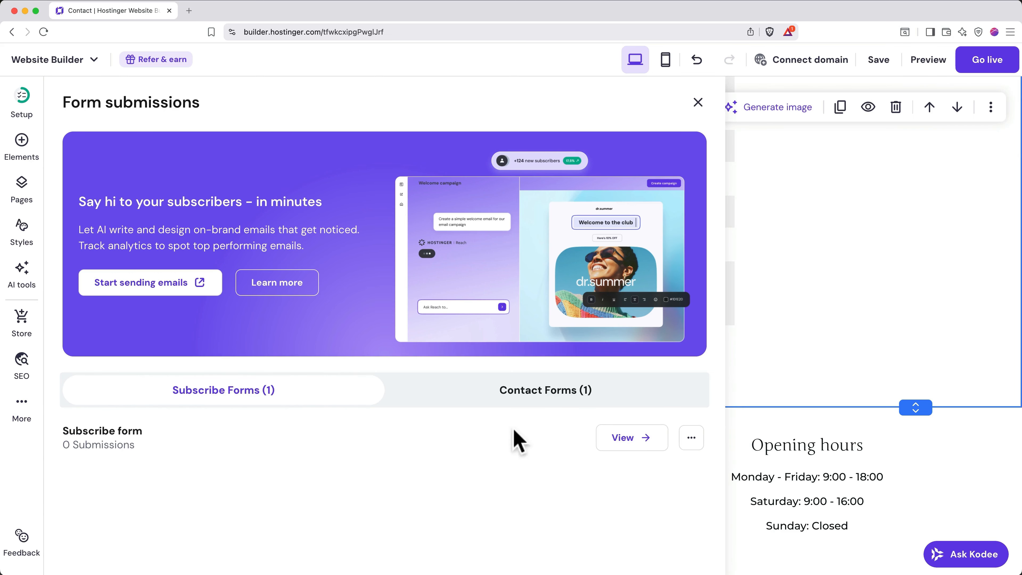
pyautogui.click(613, 440)
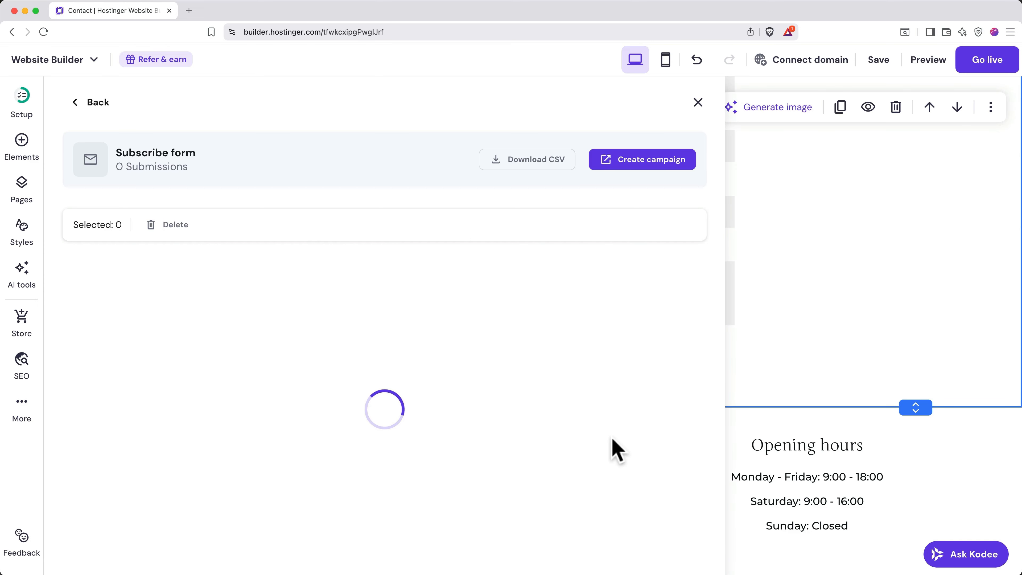
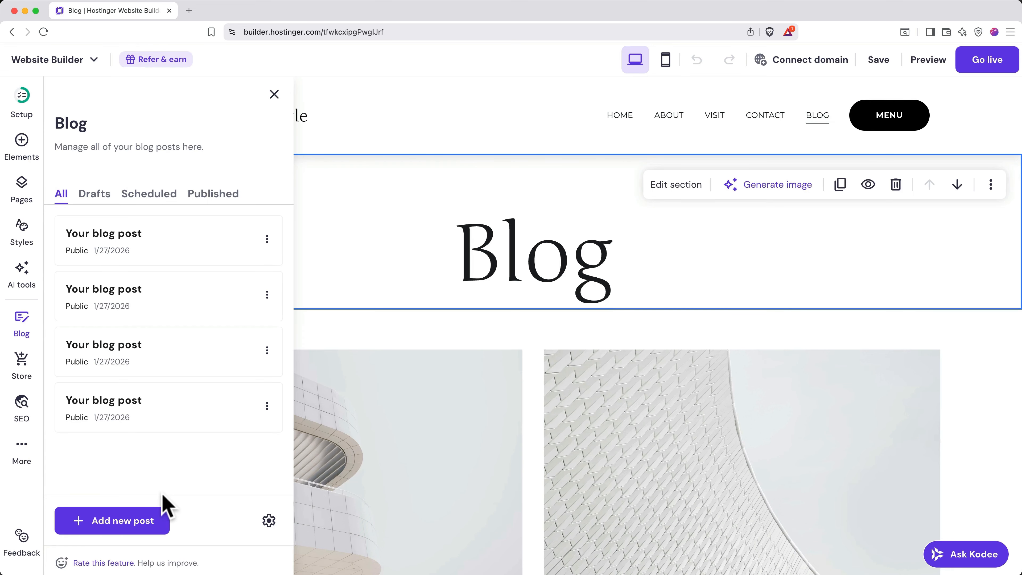
# - Start a new AI blog post with Casual tone and 800-1000 word length
pyautogui.scroll(-10, 461, 477)
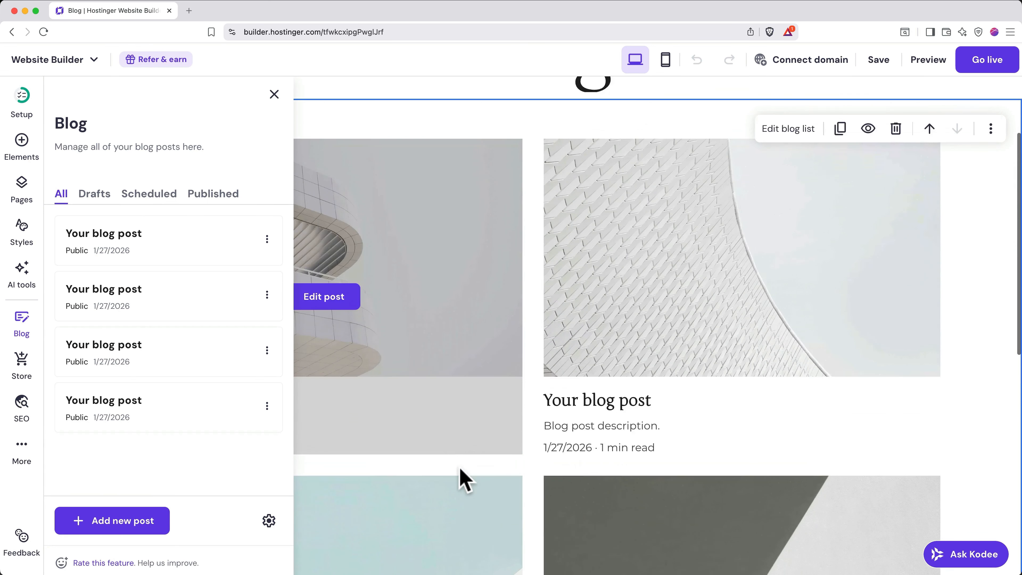
pyautogui.scroll(-5, 463, 477)
pyautogui.scroll(6, 463, 478)
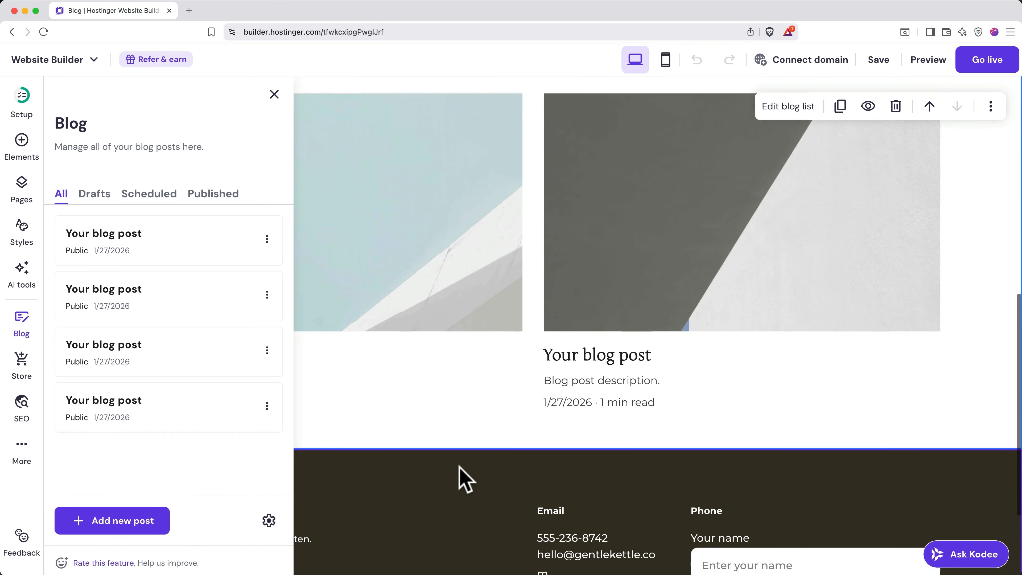
pyautogui.scroll(9, 463, 477)
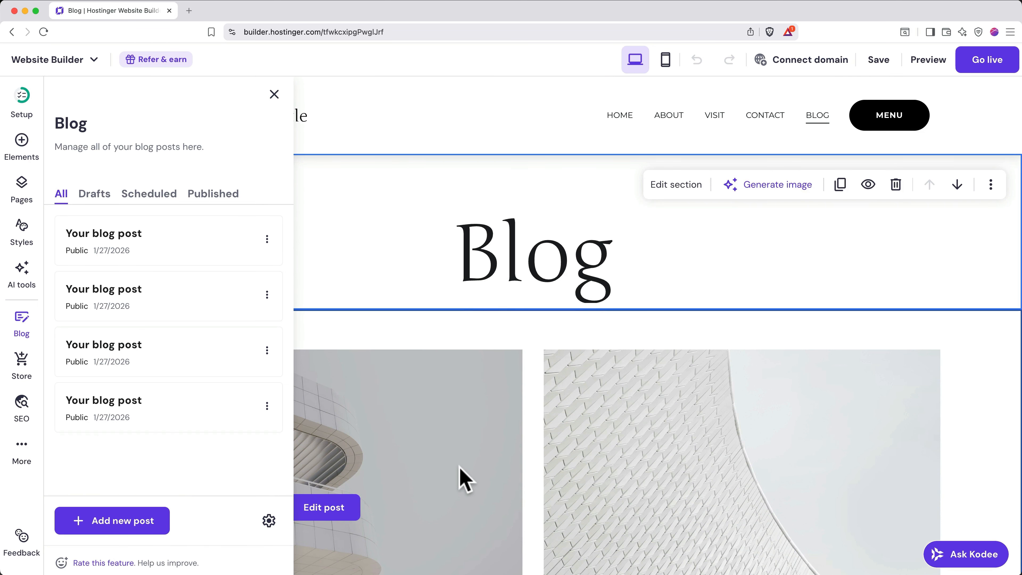
pyautogui.click(146, 523)
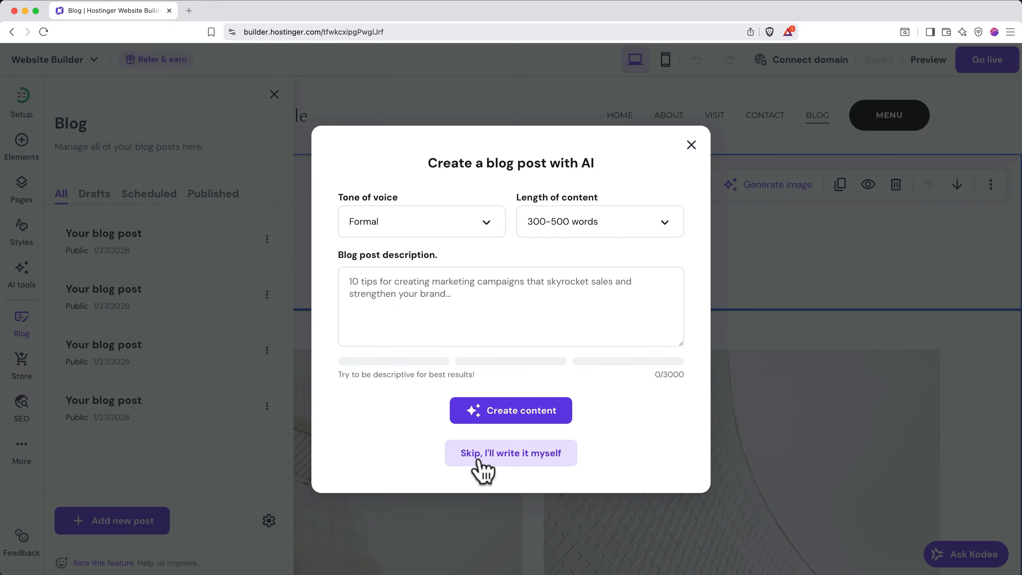
pyautogui.click(454, 228)
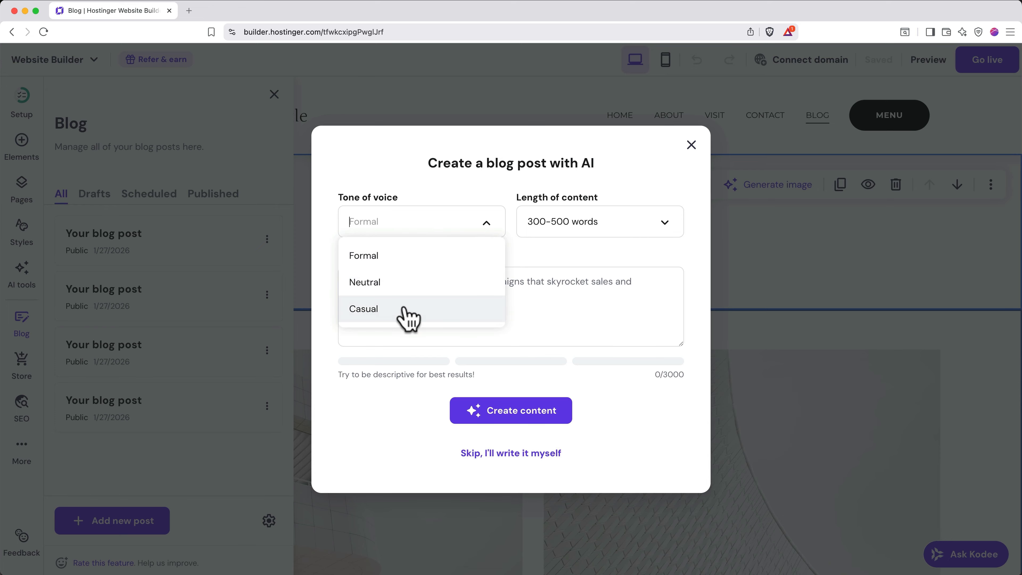
pyautogui.click(408, 318)
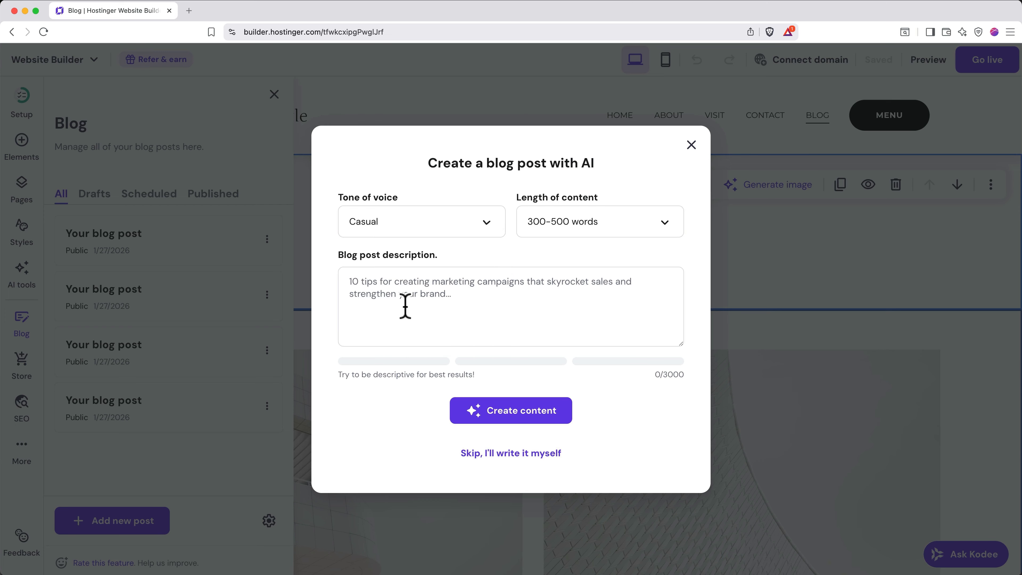
pyautogui.click(615, 223)
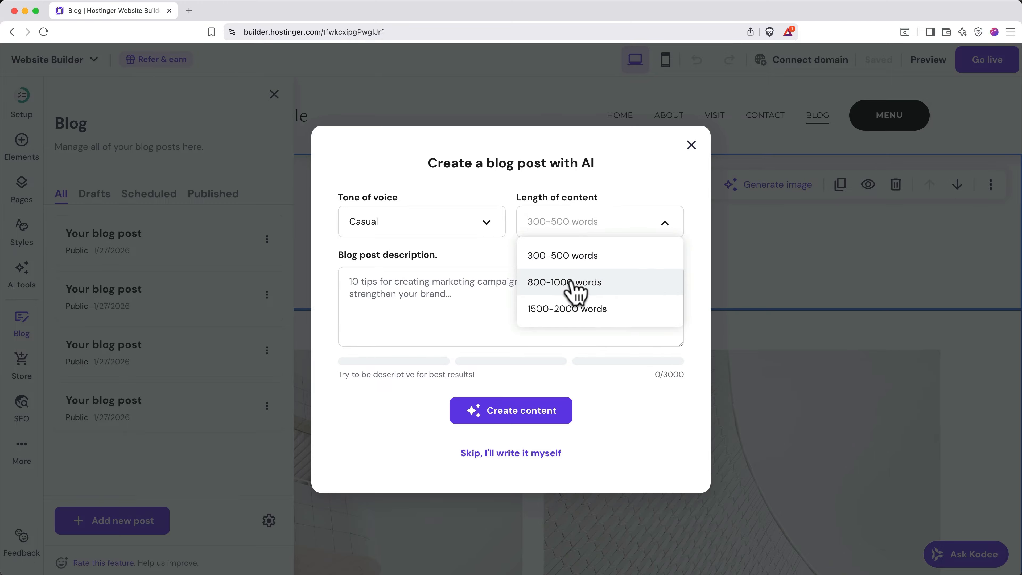
pyautogui.click(574, 286)
# - Describe the post as one on brewing the perfect cup of loose leaf tea and generate it
pyautogui.click(466, 299)
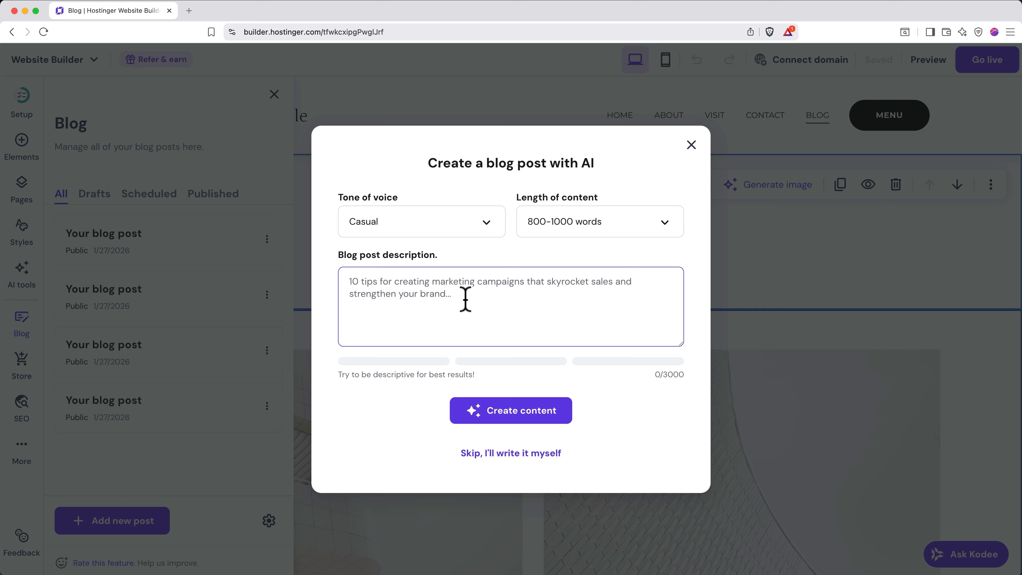
pyautogui.write('Write a blog post abo')
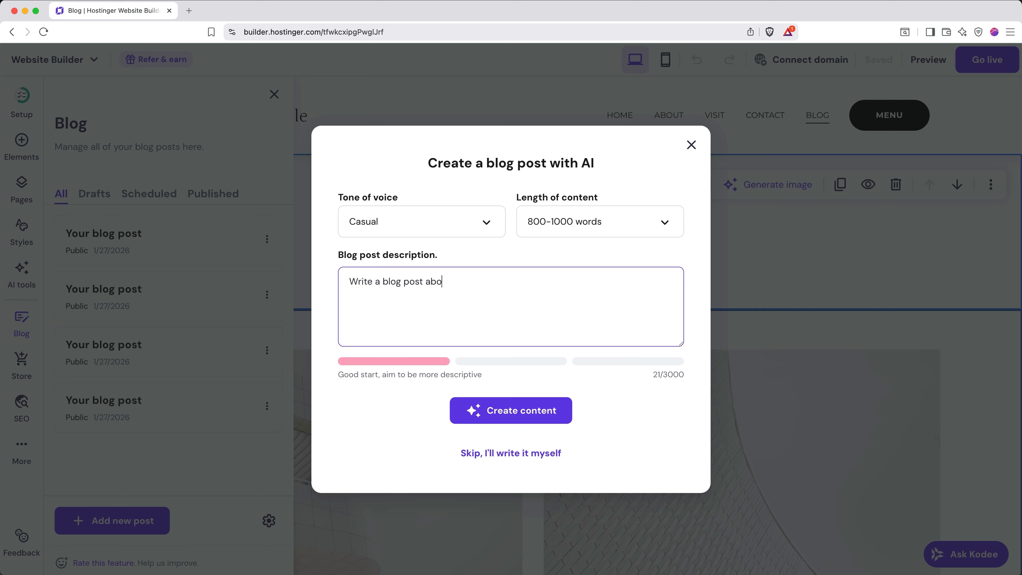
pyautogui.write('ut how to brew the perfect cup of loose leaf tea.')
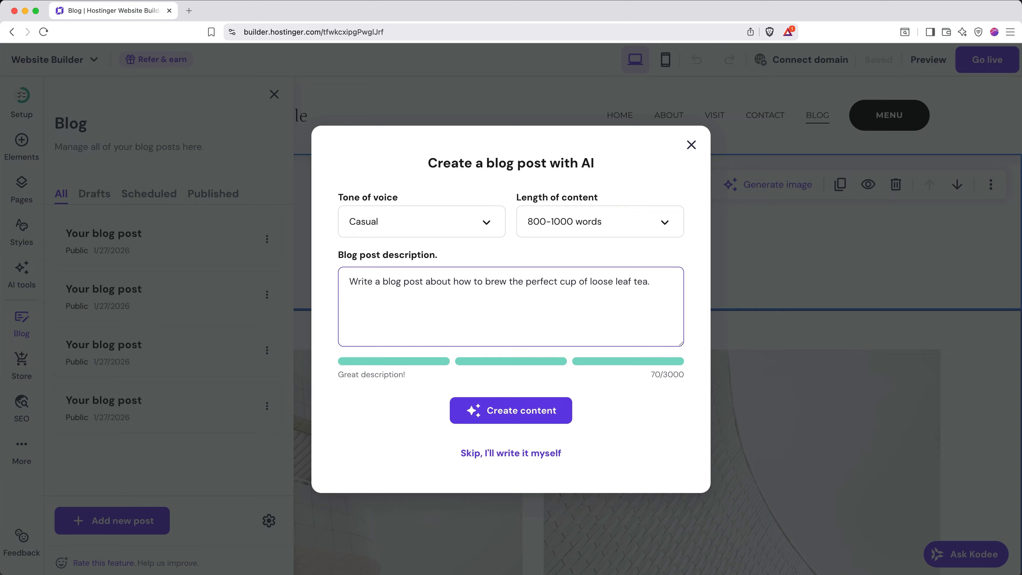
pyautogui.click(485, 414)
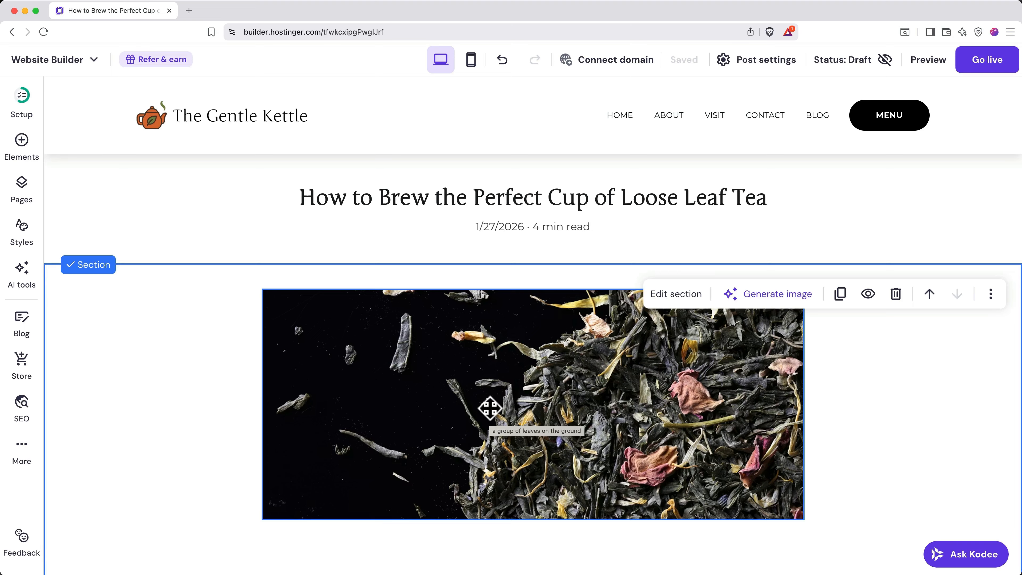
pyautogui.scroll(-7, 490, 408)
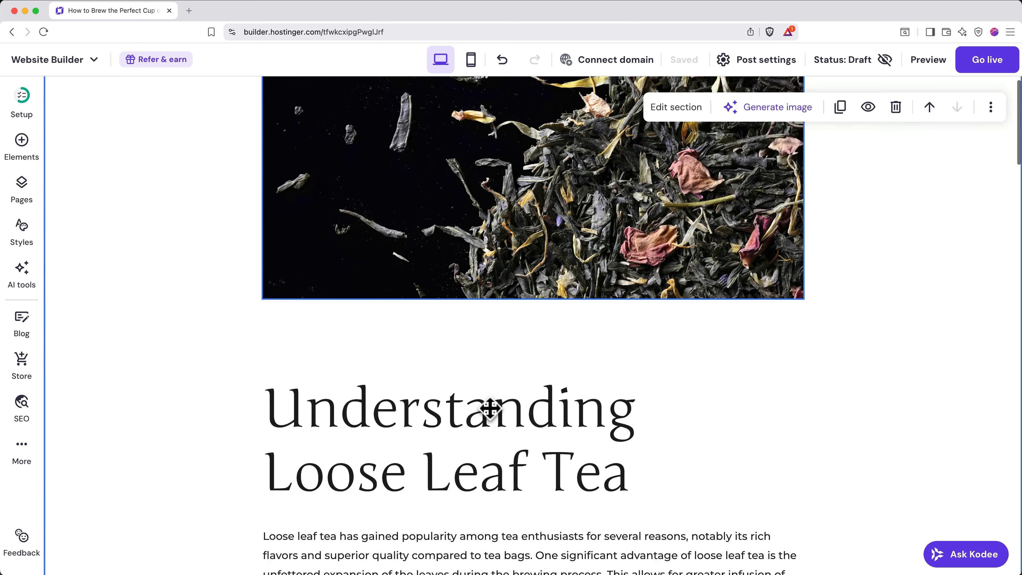
pyautogui.scroll(-10, 490, 407)
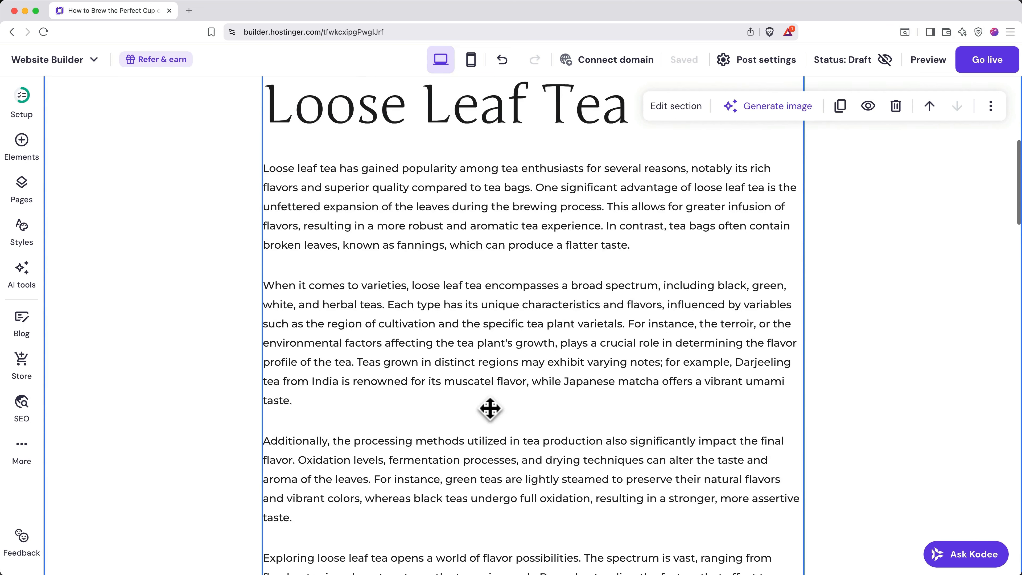
pyautogui.scroll(-9, 490, 407)
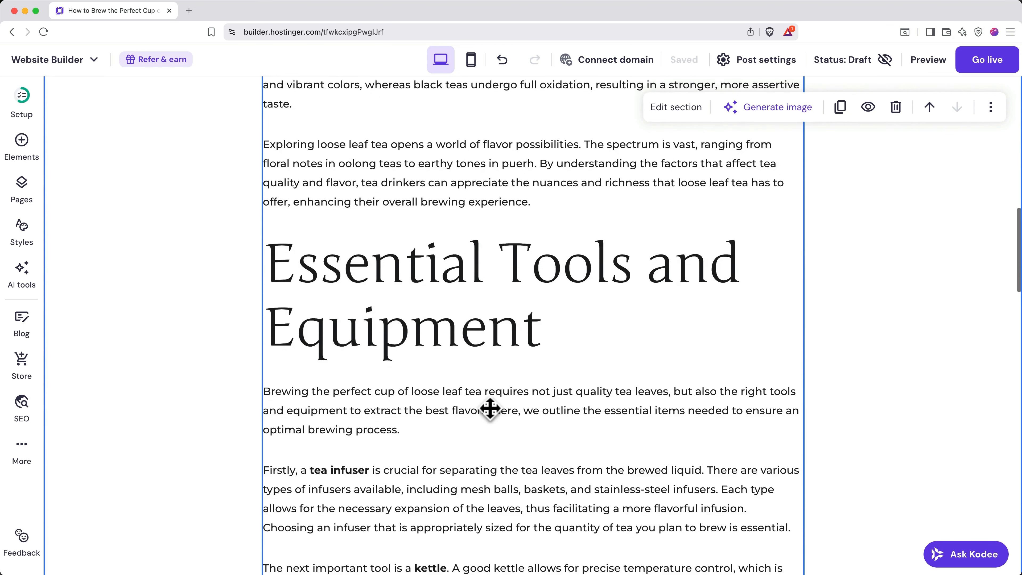
pyautogui.scroll(-3, 490, 408)
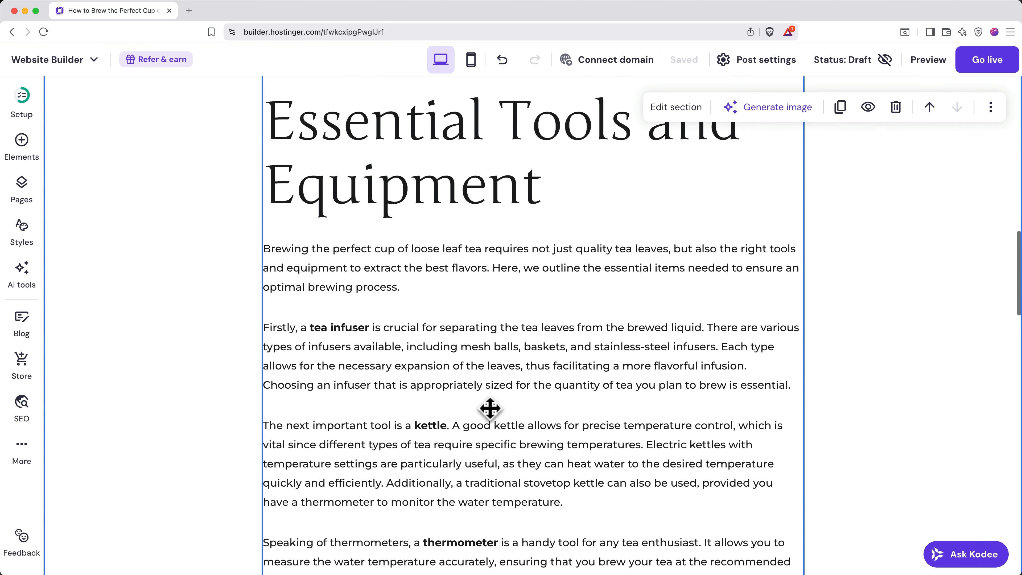
pyautogui.scroll(20, 490, 408)
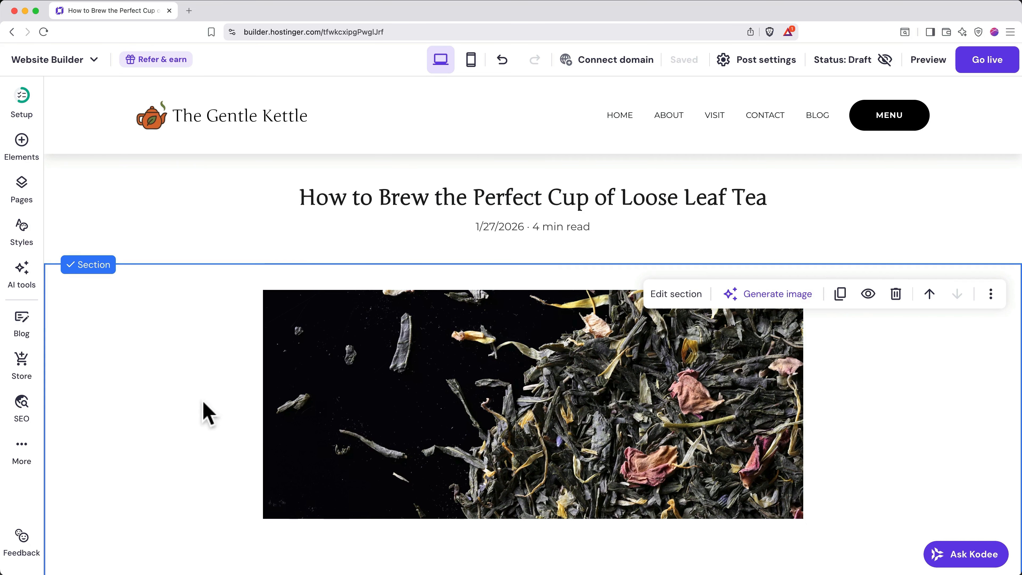
pyautogui.click(217, 230)
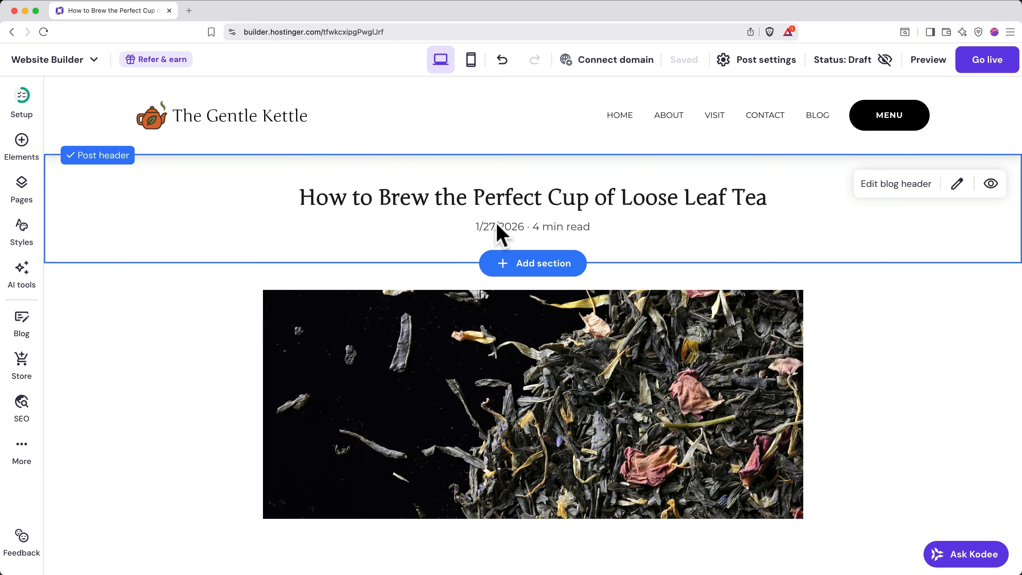
pyautogui.click(212, 354)
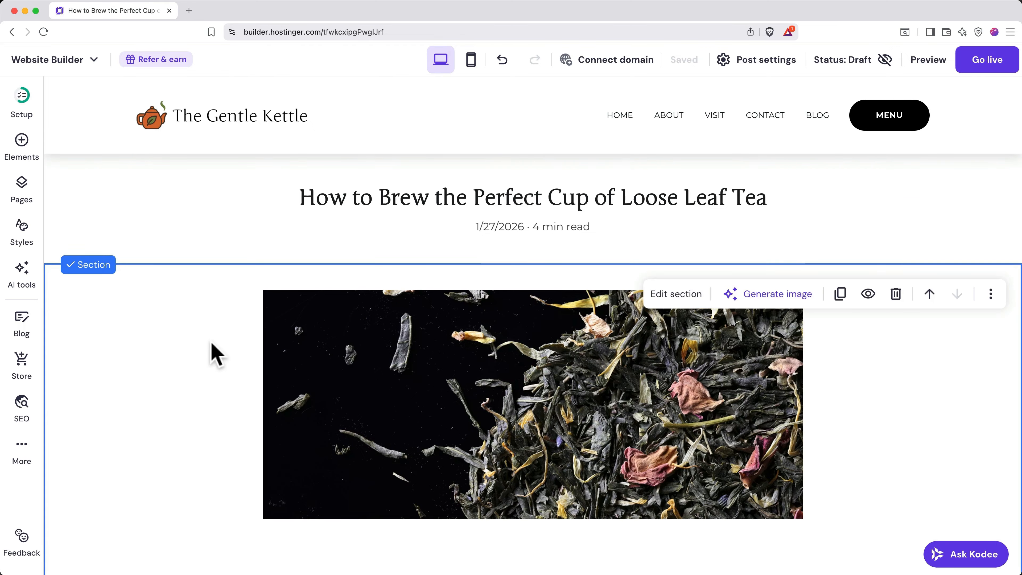
pyautogui.scroll(-5, 212, 354)
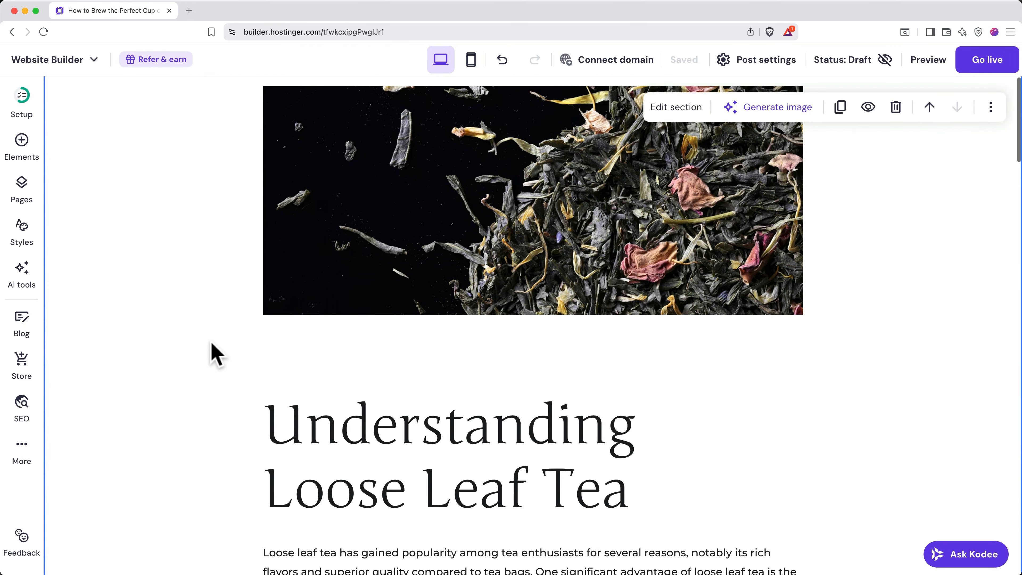
pyautogui.scroll(-3, 429, 256)
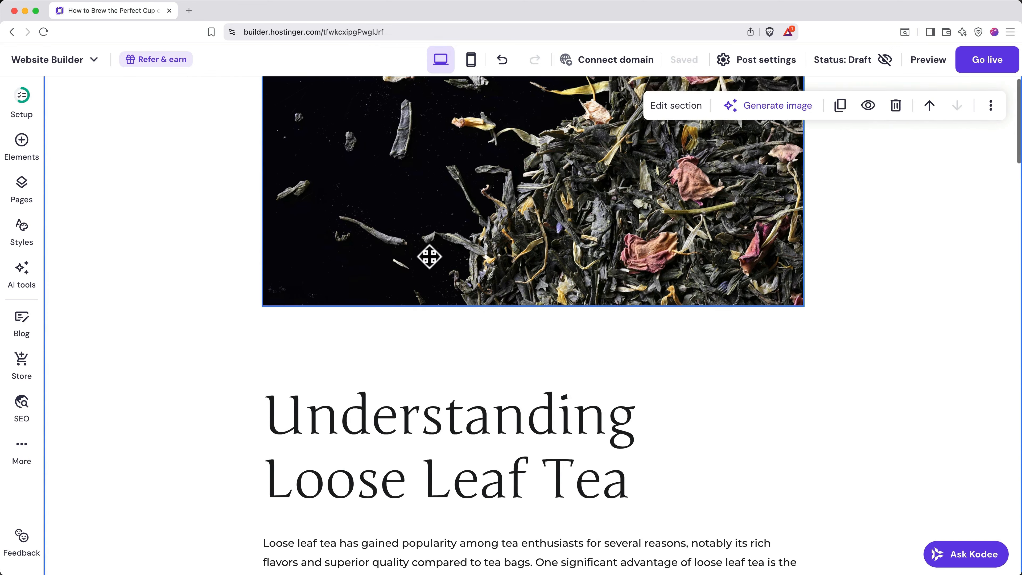
pyautogui.scroll(-6, 429, 258)
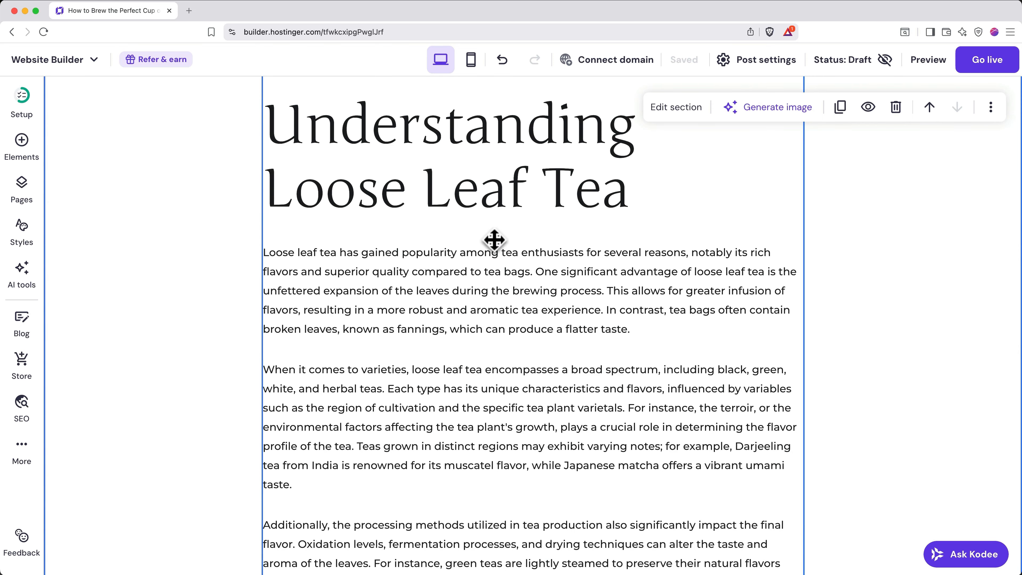
# - In Post settings, replace the URL slug with the title and remove 'cup-of-loose-leaf-'
pyautogui.click(761, 67)
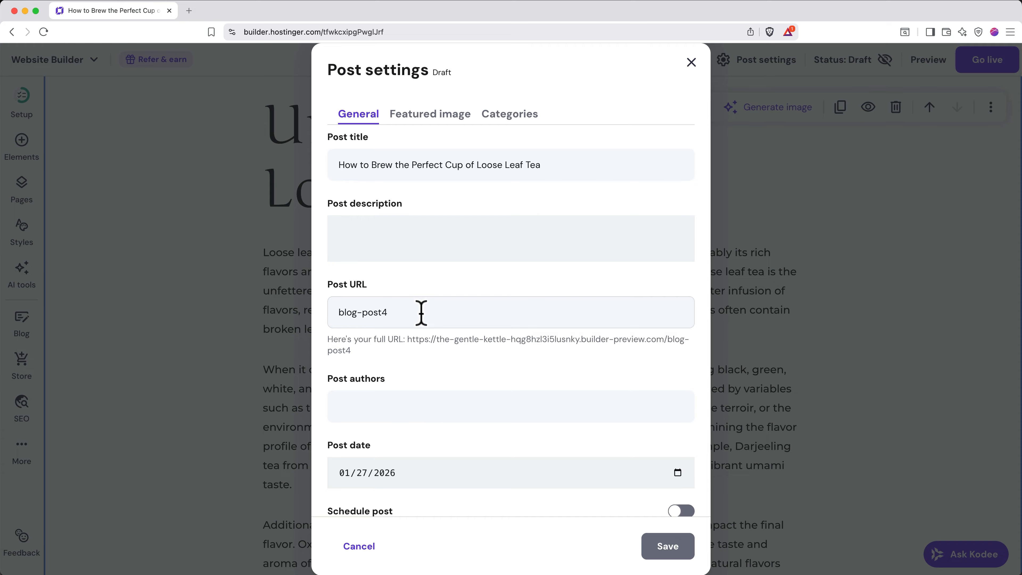
pyautogui.tripleClick(450, 165)
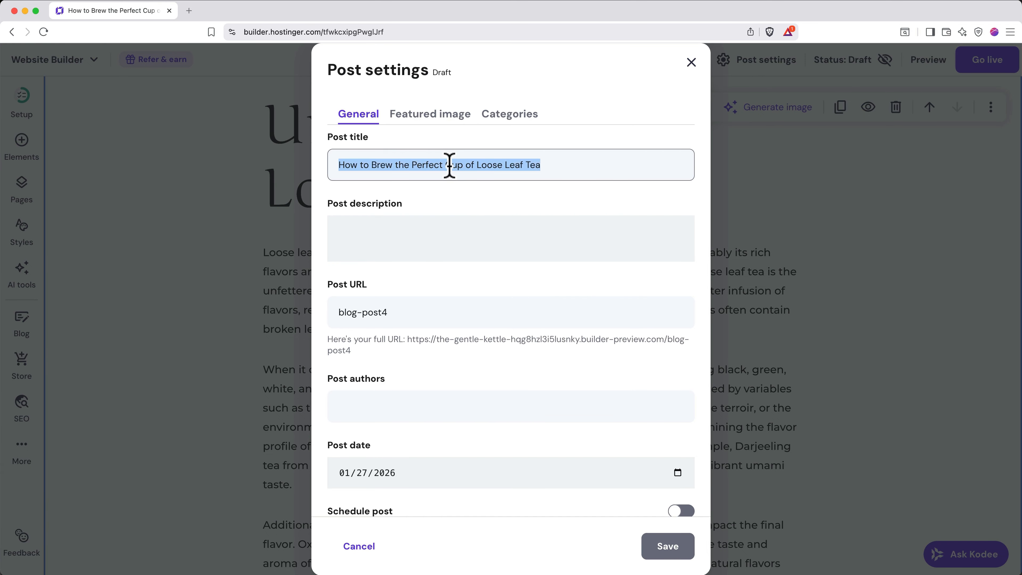
pyautogui.tripleClick(392, 313)
pyautogui.write('how-to-brew-the-perfect-cup-of-loose-leaf-tea')
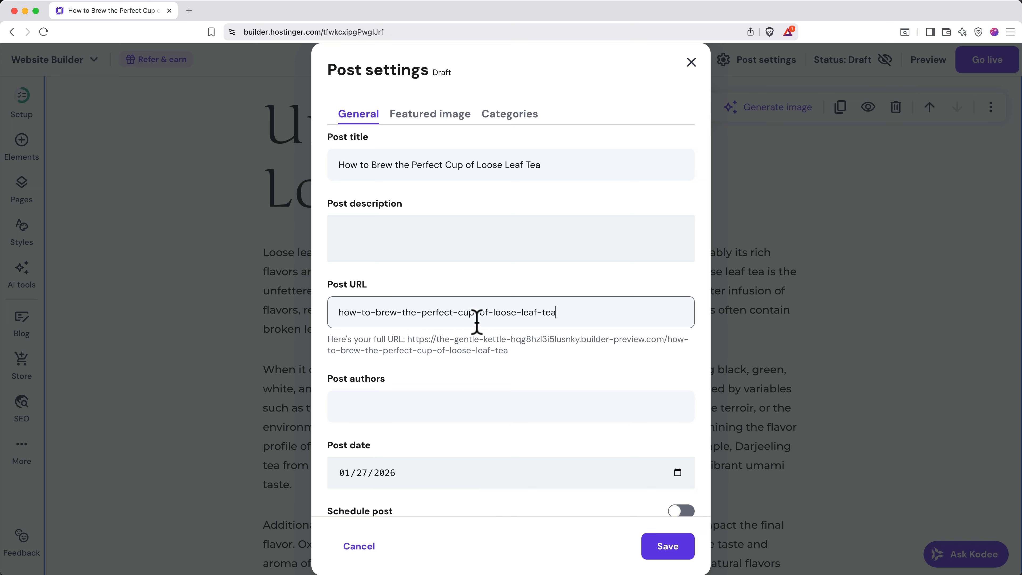
pyautogui.moveTo(454, 313); pyautogui.dragTo(536, 313)
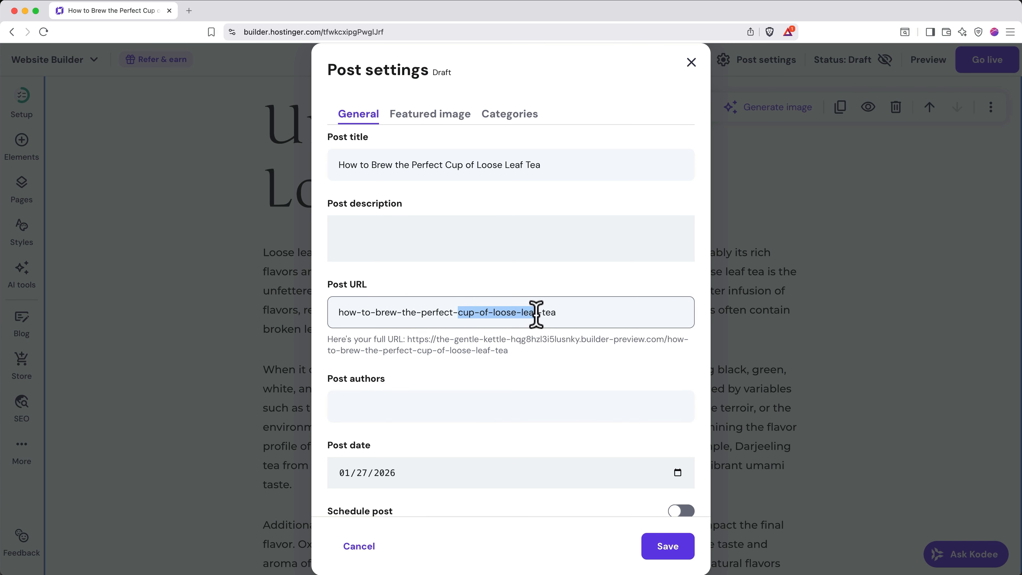
pyautogui.press('BackSpace')
# - Enter the post author's name, check the post date, and view the featured tea image
pyautogui.scroll(-1, 536, 331)
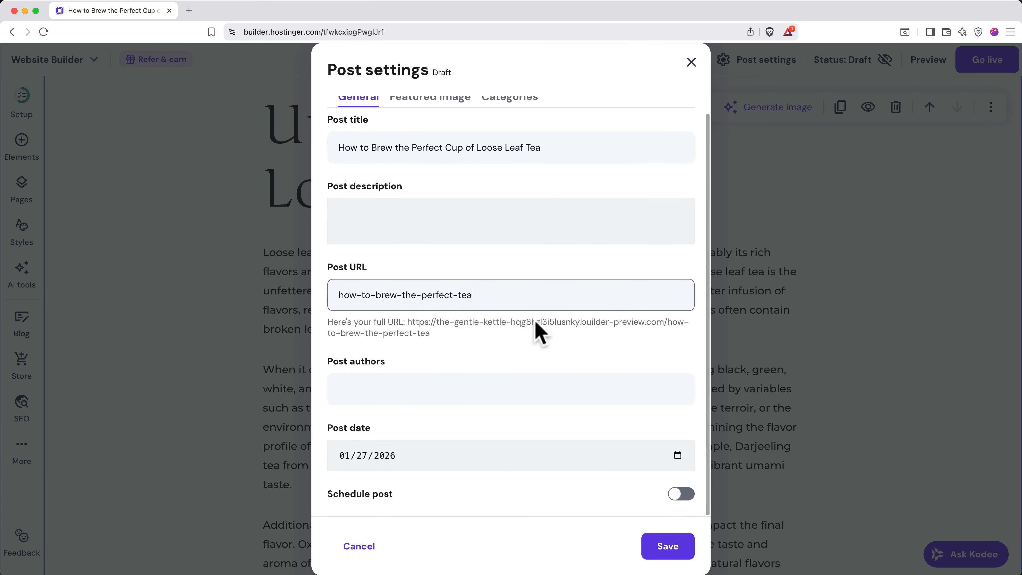
pyautogui.click(510, 383)
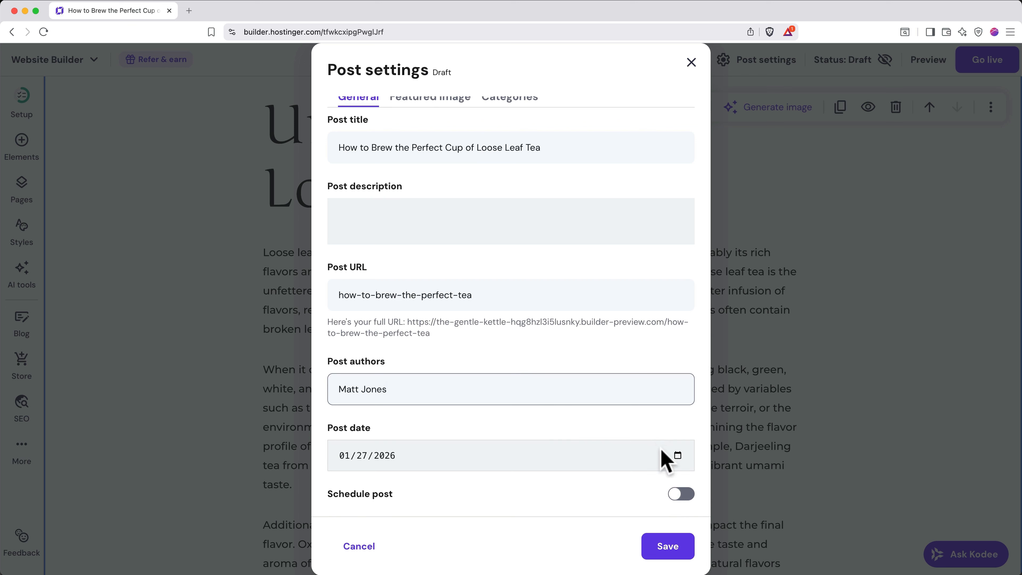
pyautogui.click(677, 457)
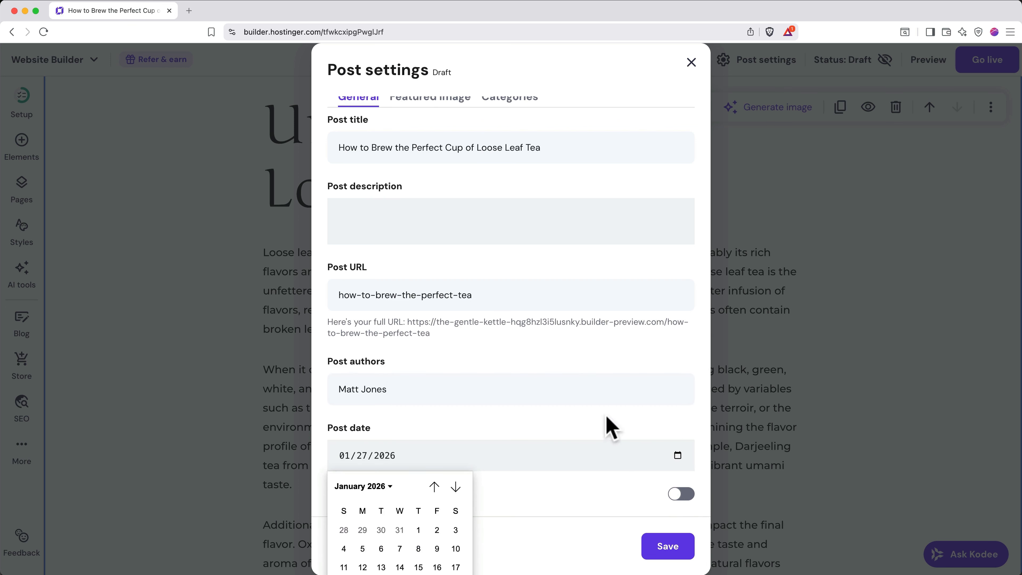
pyautogui.click(609, 426)
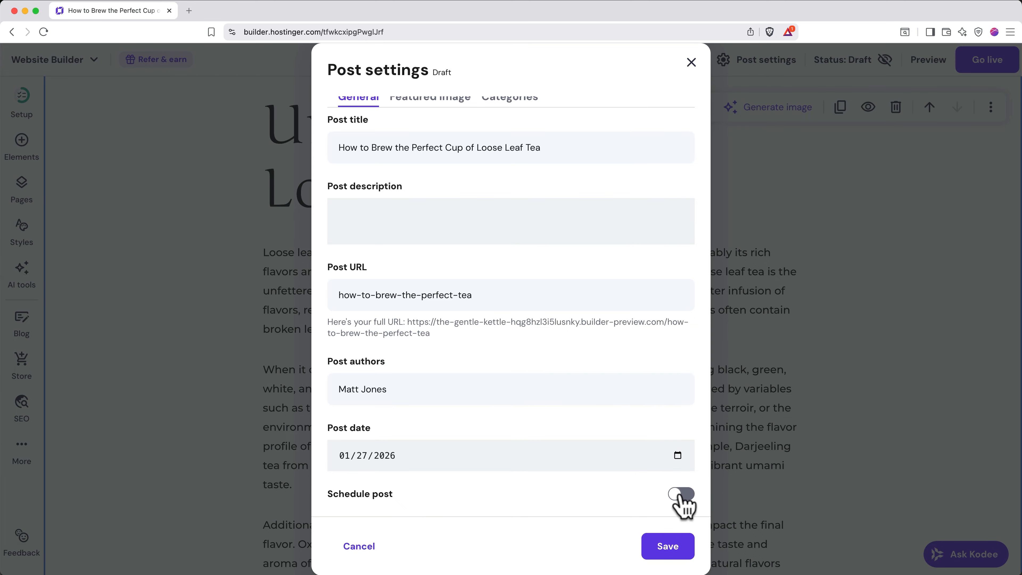
pyautogui.scroll(1, 684, 505)
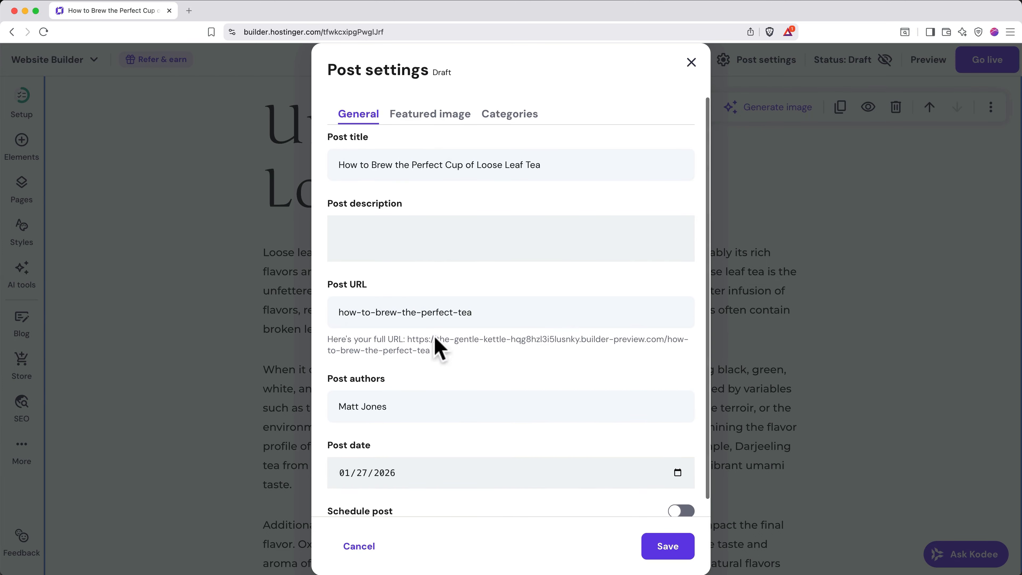
pyautogui.click(451, 129)
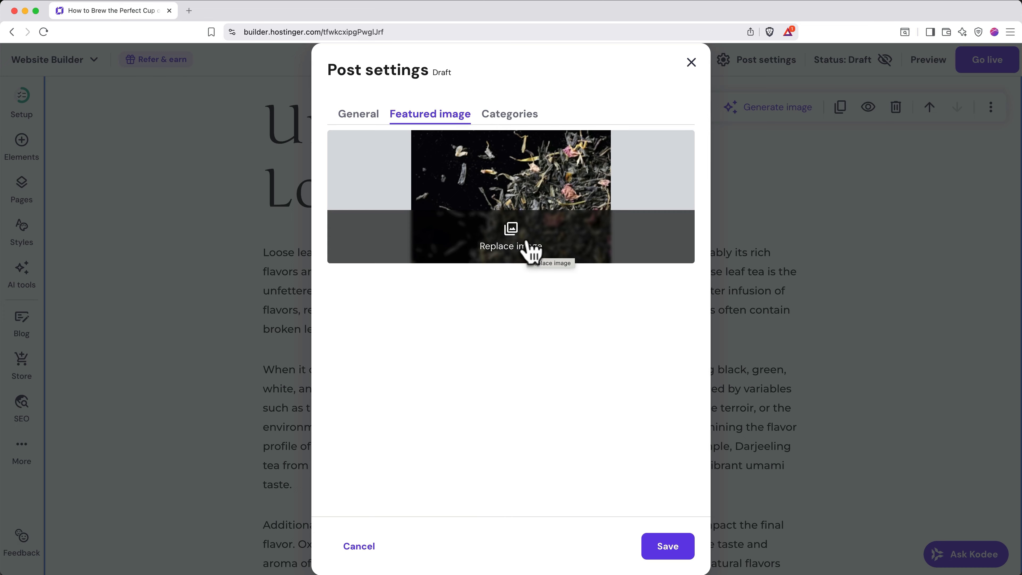
# - Create a new 'Helpful Guides' category and assign it to the post
pyautogui.click(510, 120)
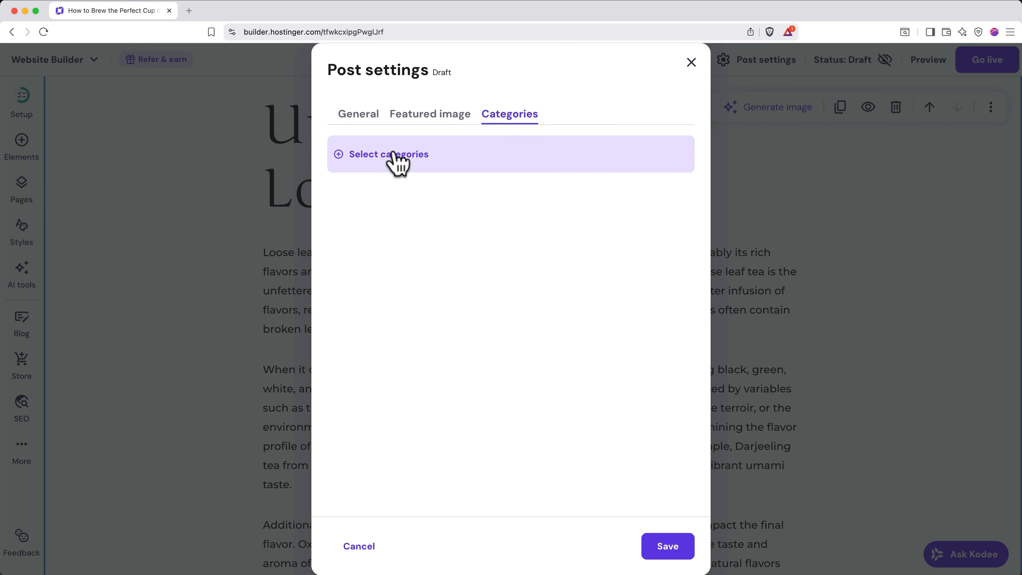
pyautogui.click(396, 160)
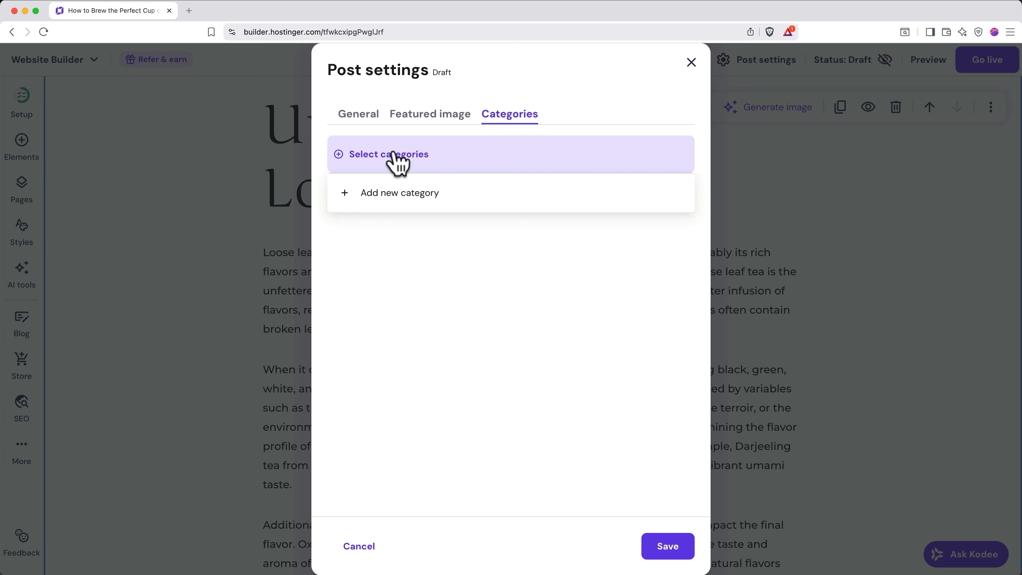
pyautogui.click(411, 194)
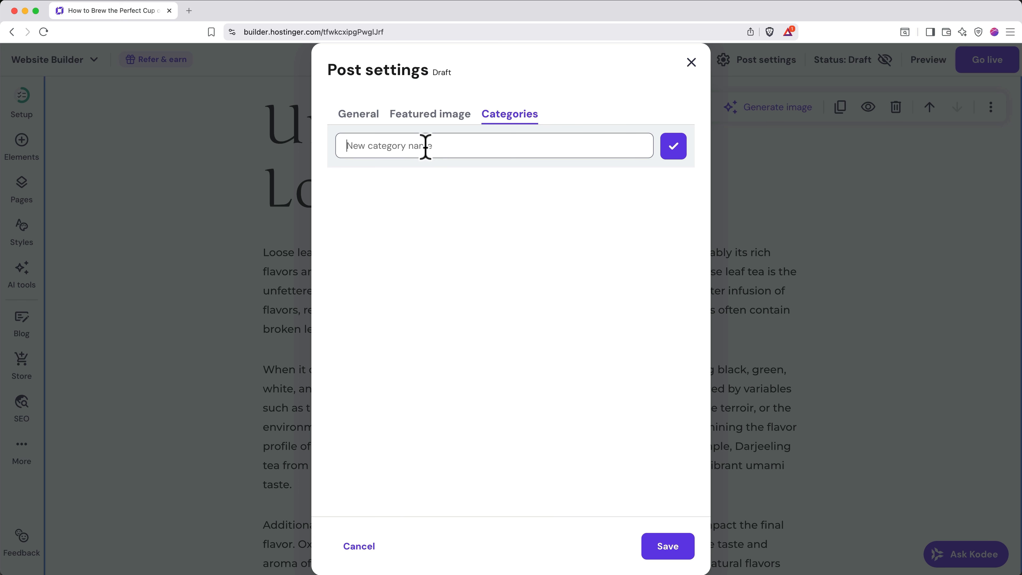
pyautogui.write('Helpful Guides')
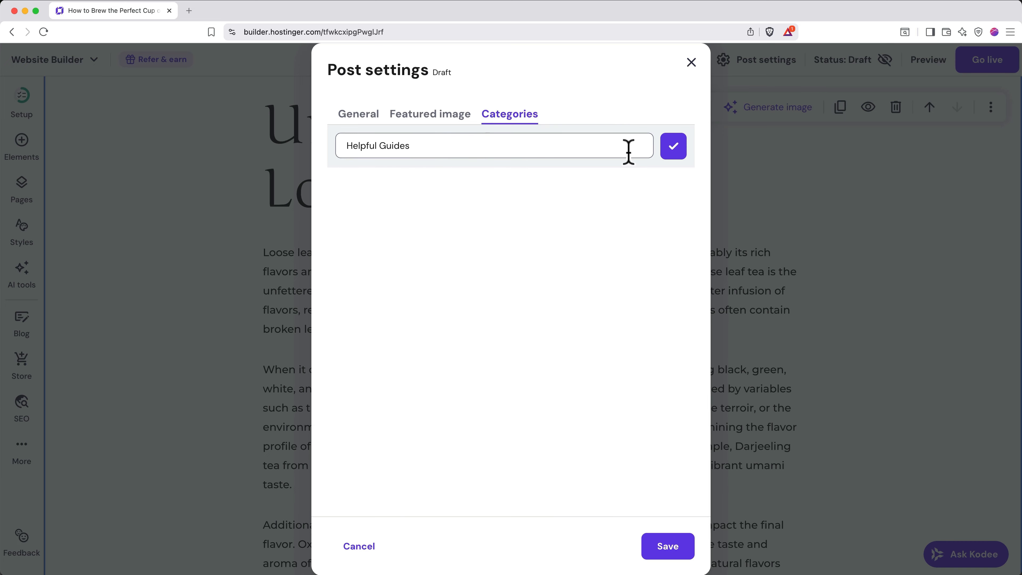
pyautogui.click(673, 147)
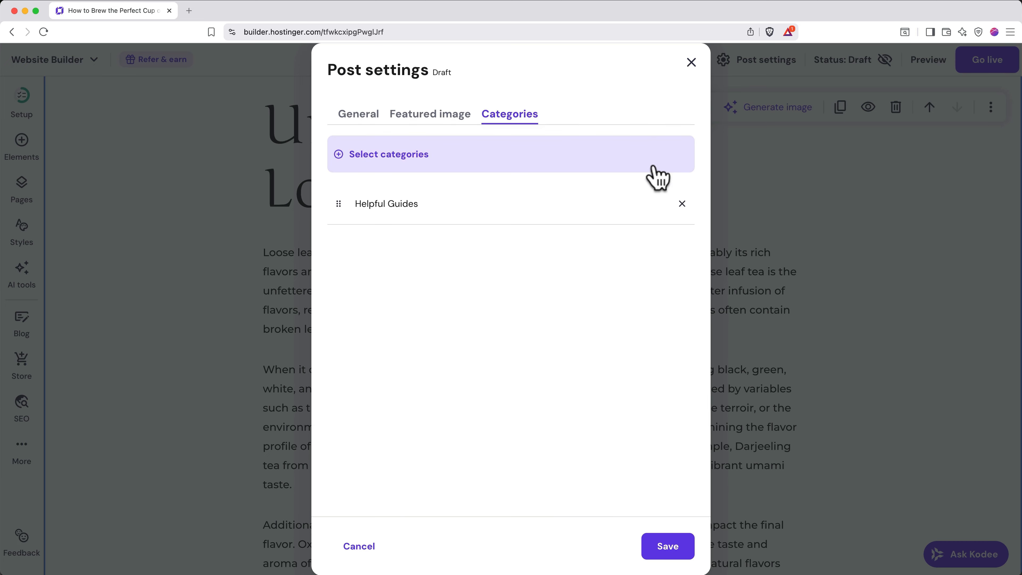
# - Save the post settings, set the post to Public, and preview it
pyautogui.click(673, 548)
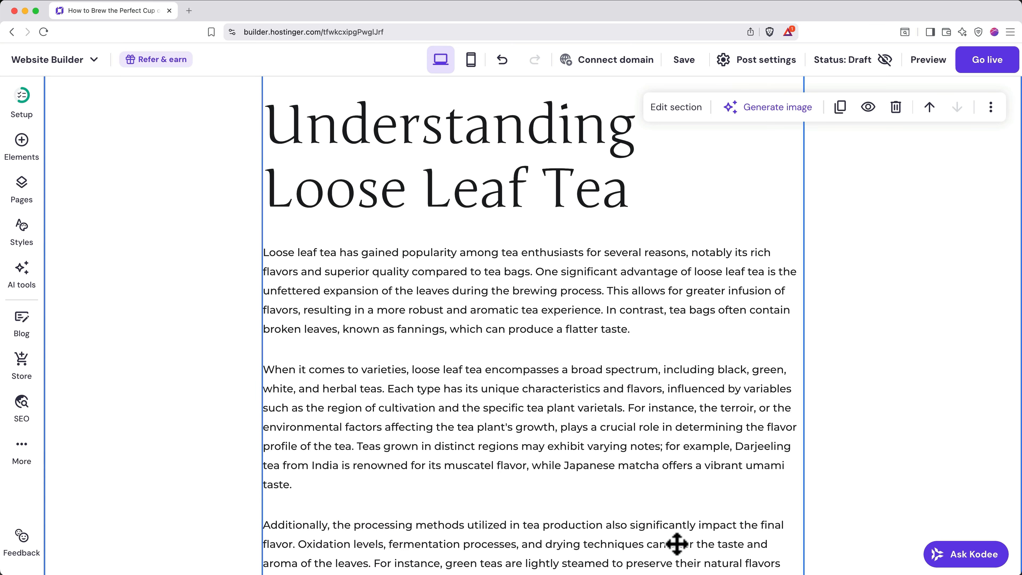
pyautogui.click(865, 76)
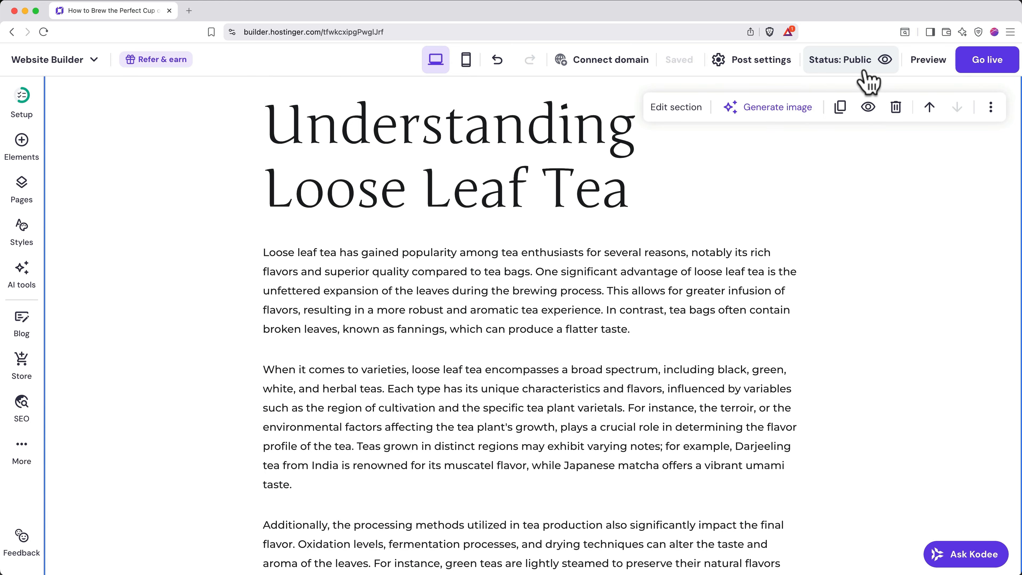
pyautogui.click(925, 62)
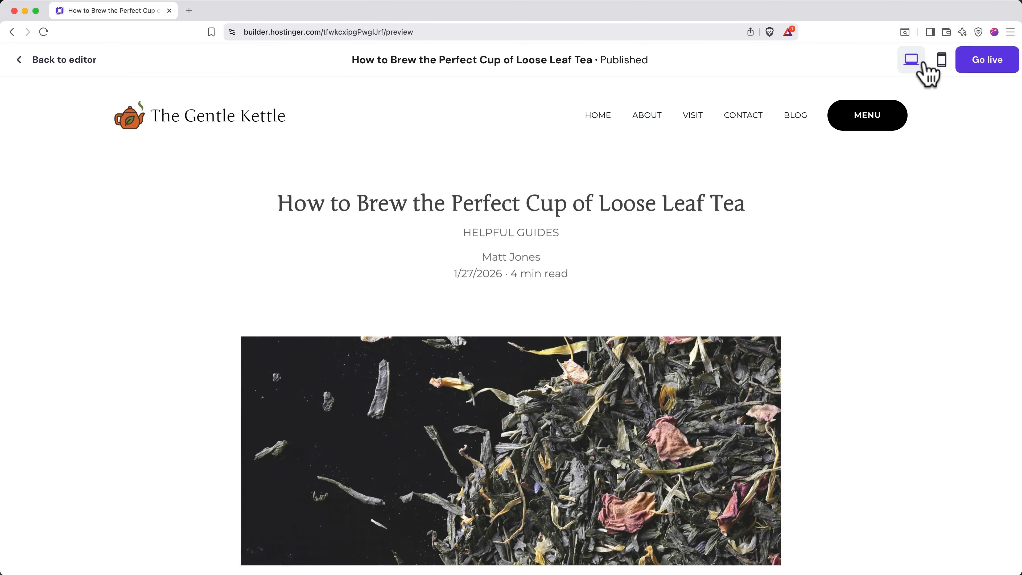
# - Return from the post preview to the editor and open the BLOG page
pyautogui.scroll(-12, 865, 314)
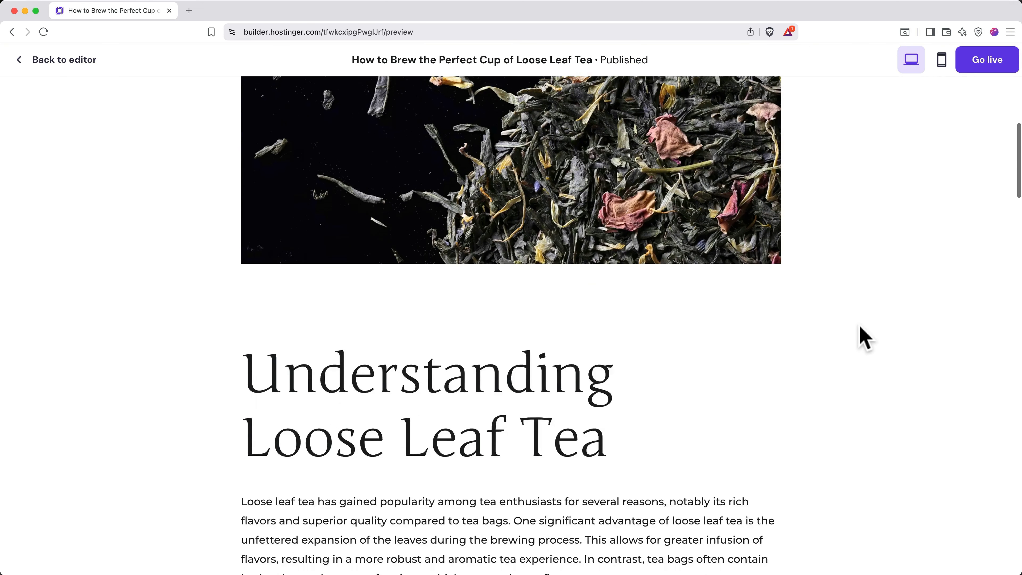
pyautogui.click(54, 61)
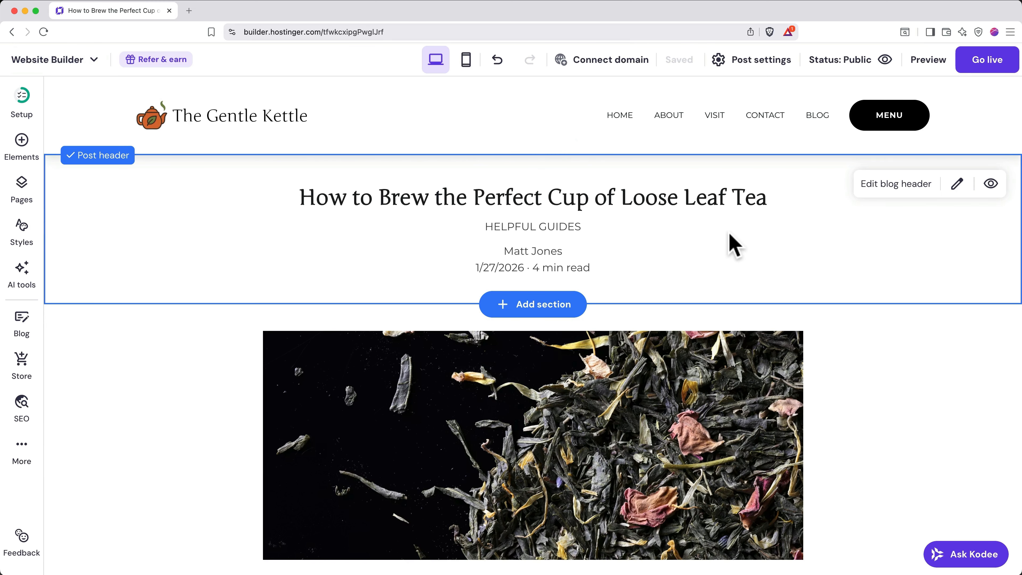
pyautogui.click(814, 119)
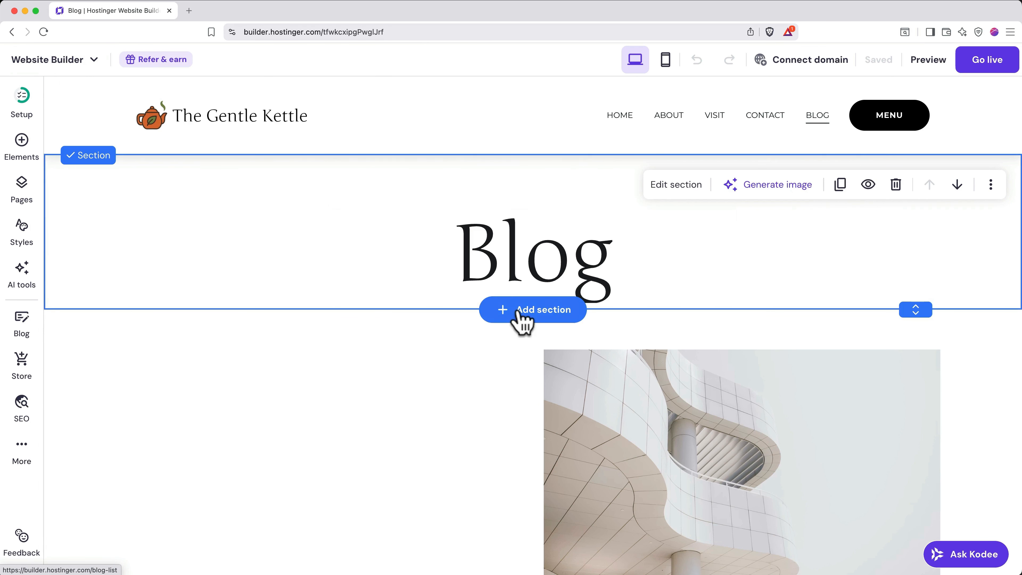
# - Delete the two placeholder blog posts, then bring up the Store section
pyautogui.scroll(-5, 521, 322)
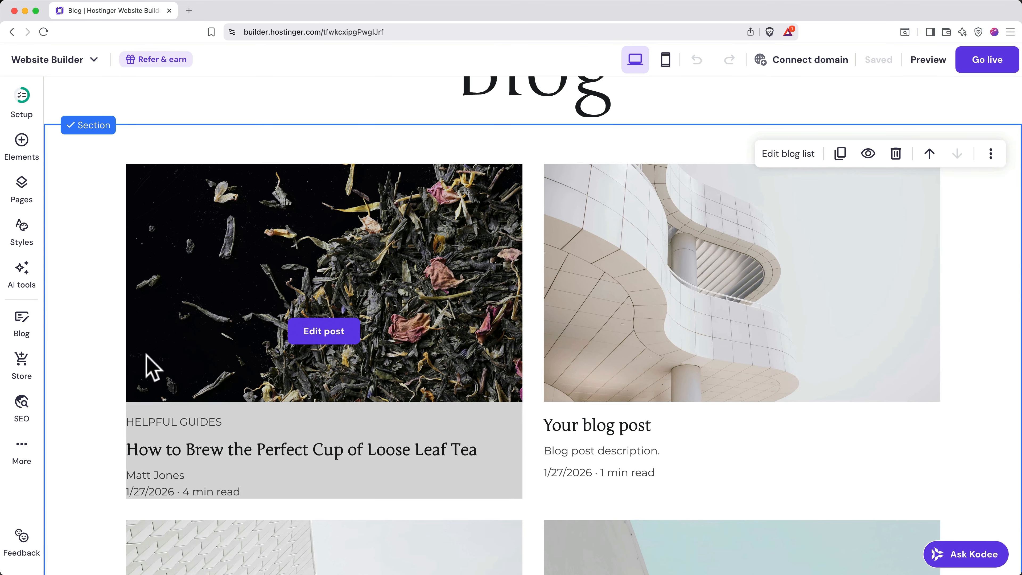
pyautogui.click(24, 330)
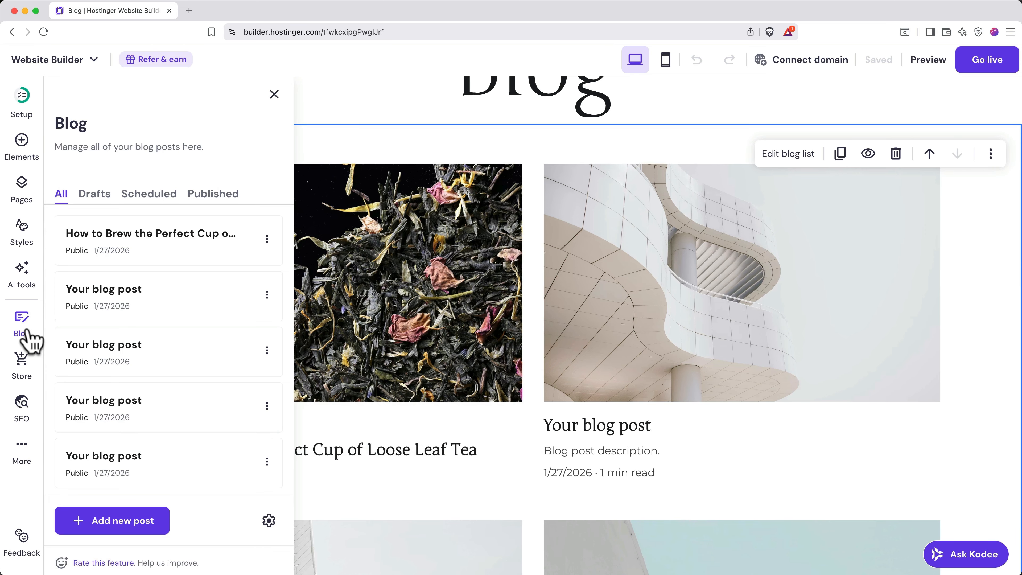
pyautogui.click(267, 294)
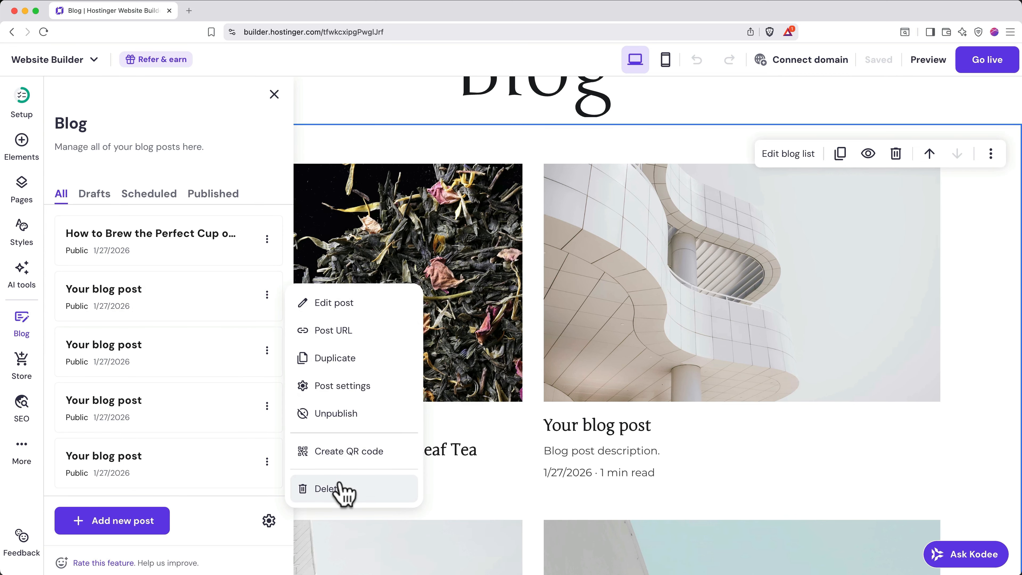
pyautogui.click(339, 490)
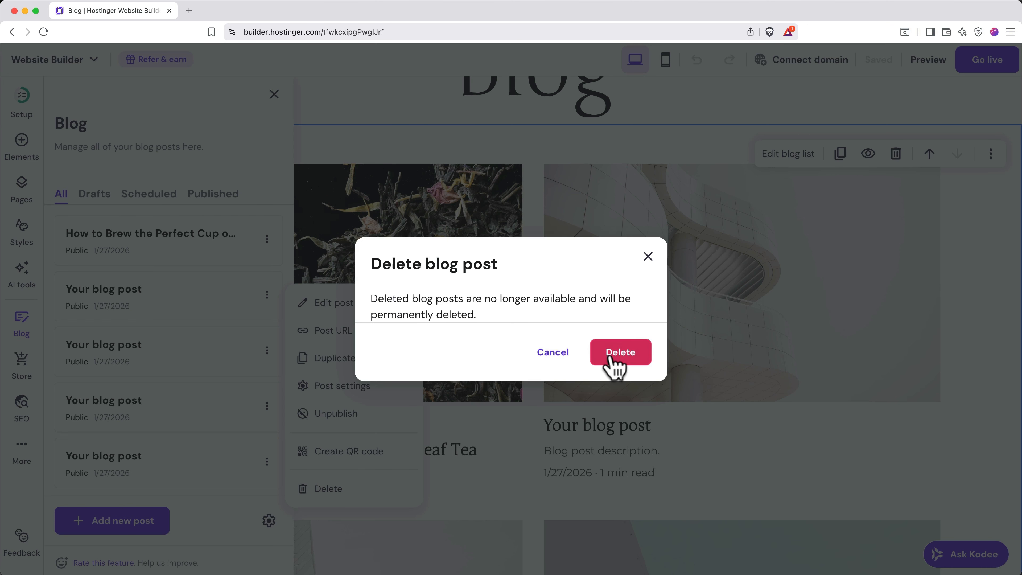
pyautogui.click(616, 362)
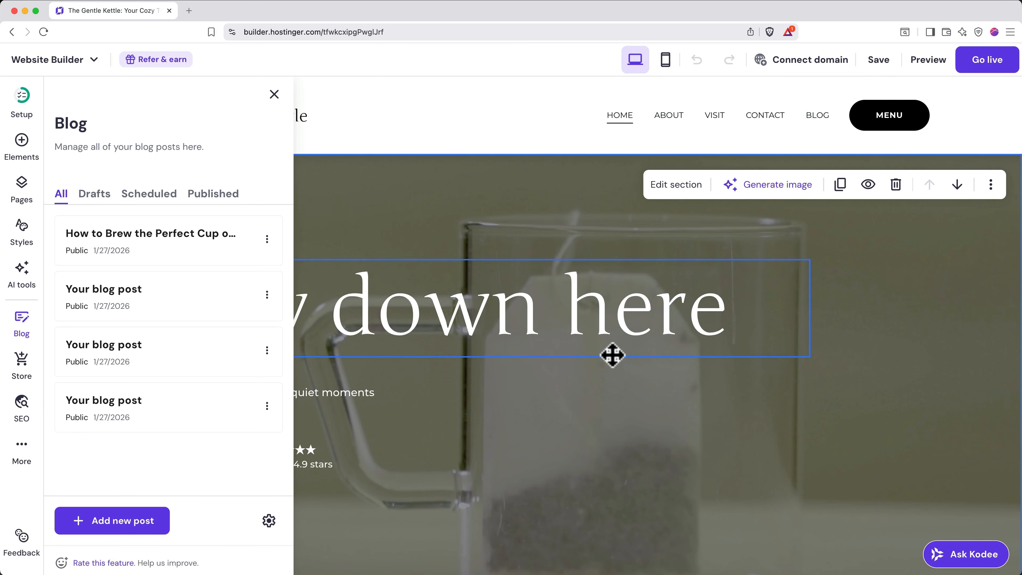
pyautogui.click(268, 302)
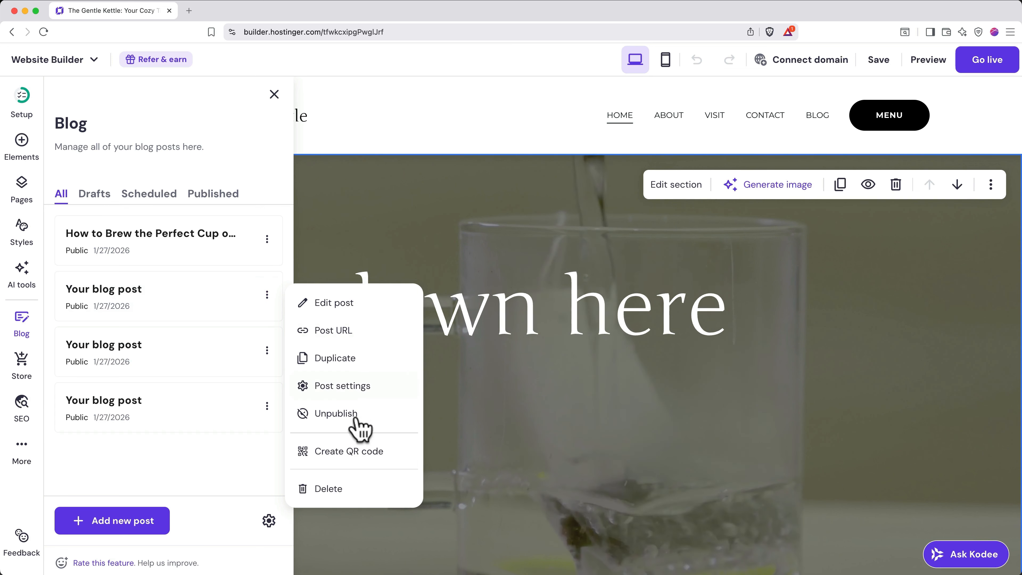
pyautogui.click(339, 488)
pyautogui.click(606, 357)
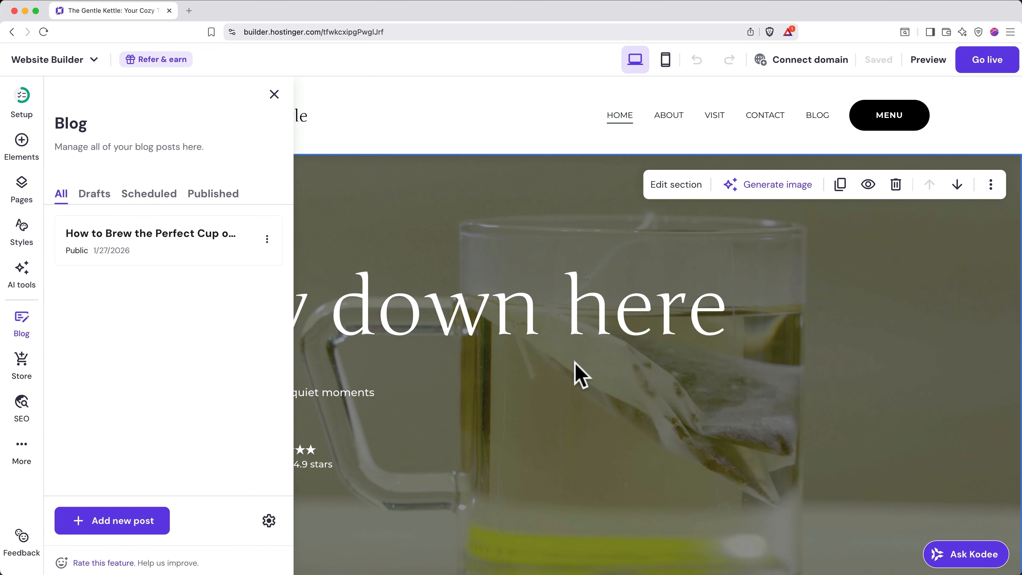
pyautogui.click(22, 364)
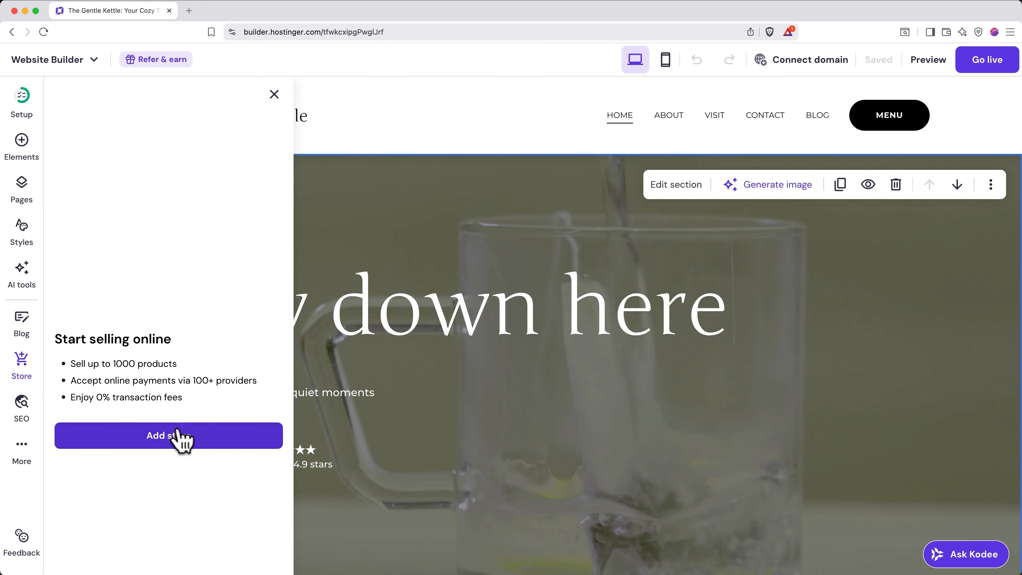
# - Add a store to the site and open its list of 13 products
pyautogui.click(173, 439)
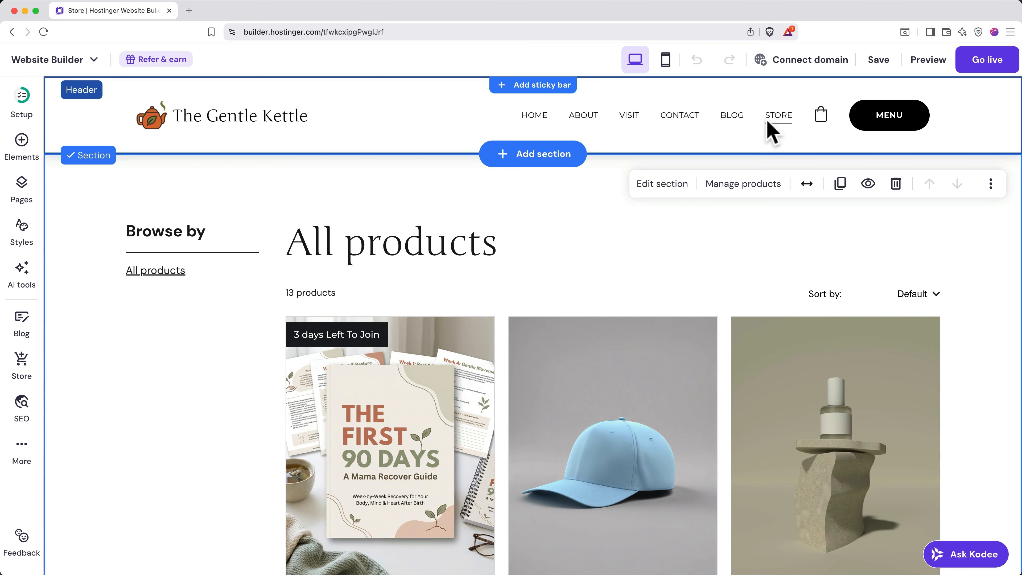
pyautogui.click(23, 362)
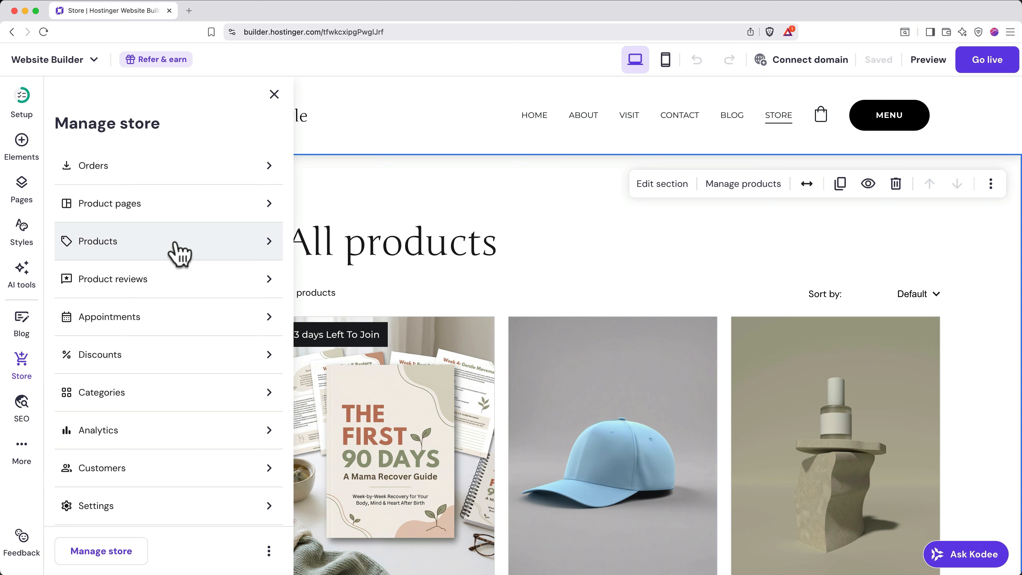
pyautogui.click(179, 252)
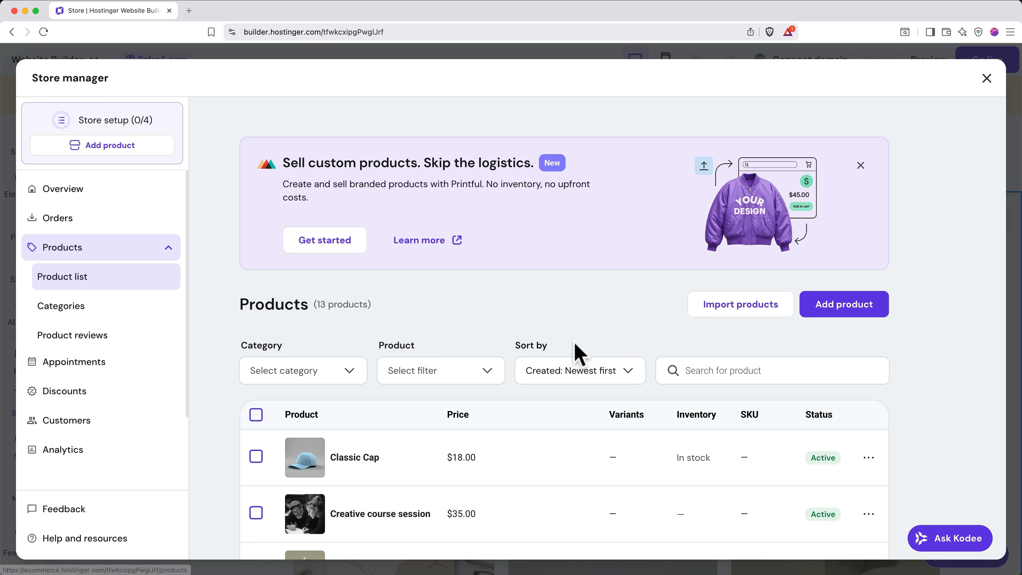
# - Start a new physical product and look through its empty Add physical product form
pyautogui.click(875, 311)
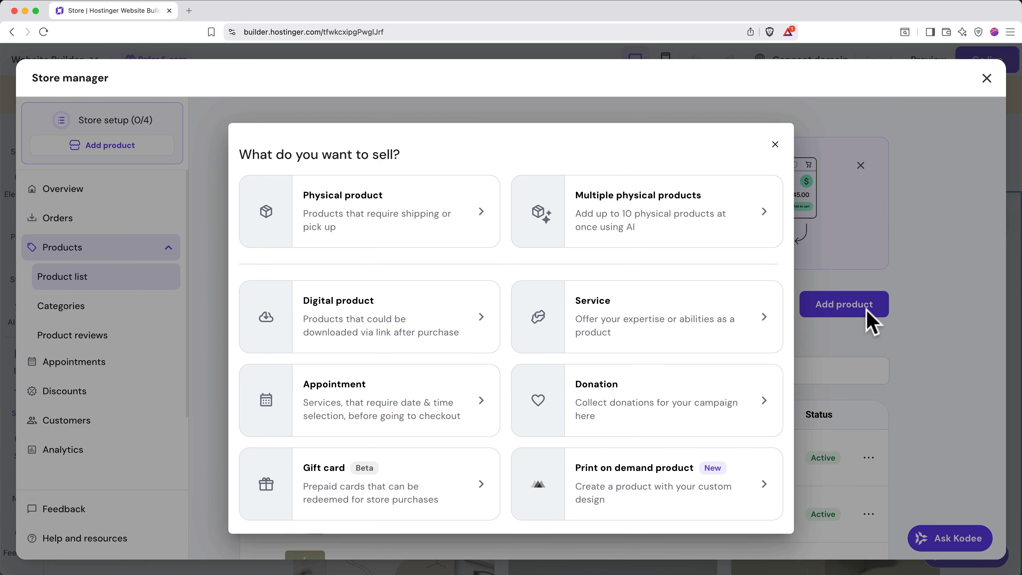
pyautogui.click(458, 236)
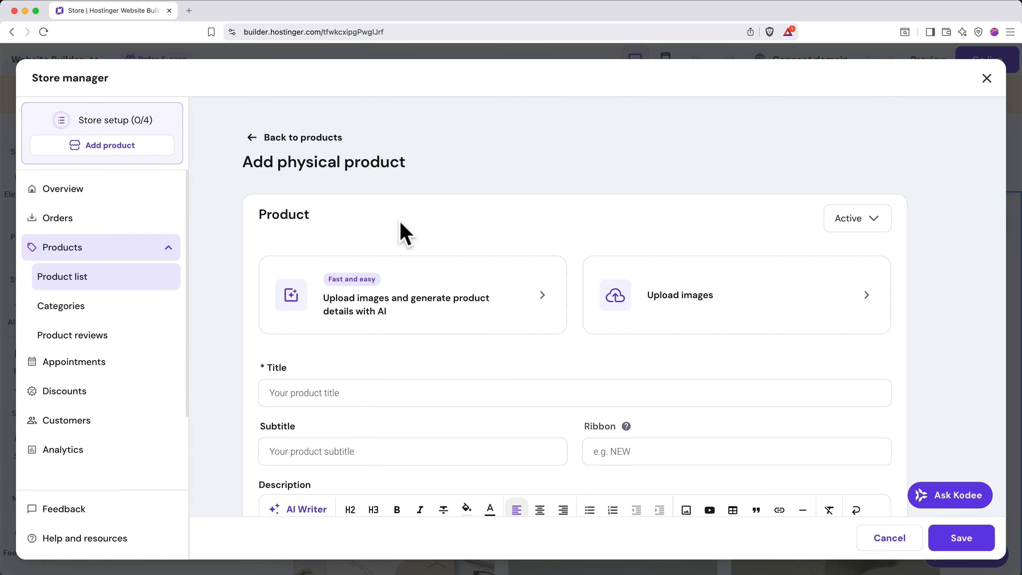
pyautogui.scroll(-15, 404, 233)
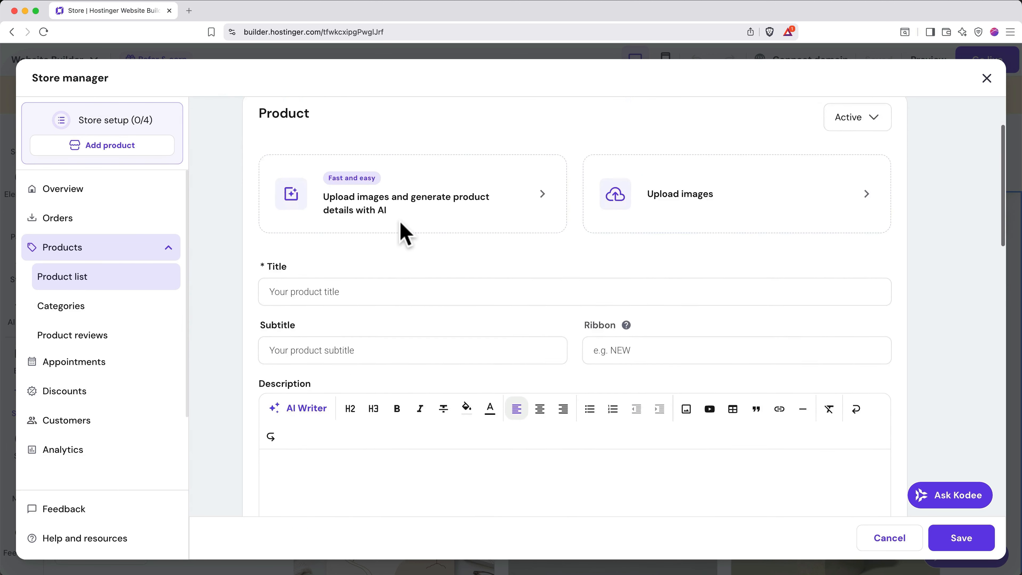
pyautogui.scroll(-15, 400, 221)
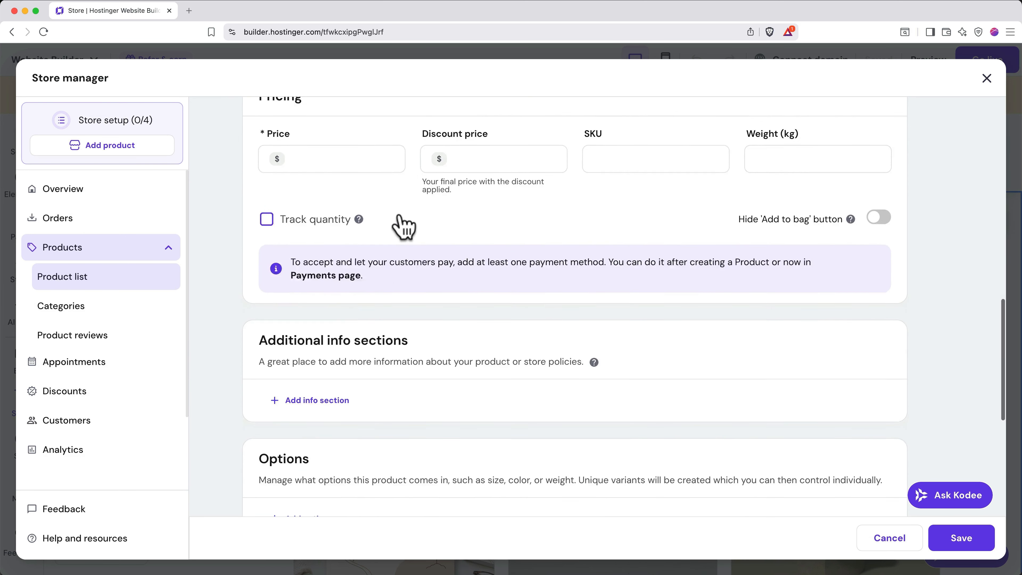
pyautogui.scroll(-3, 400, 218)
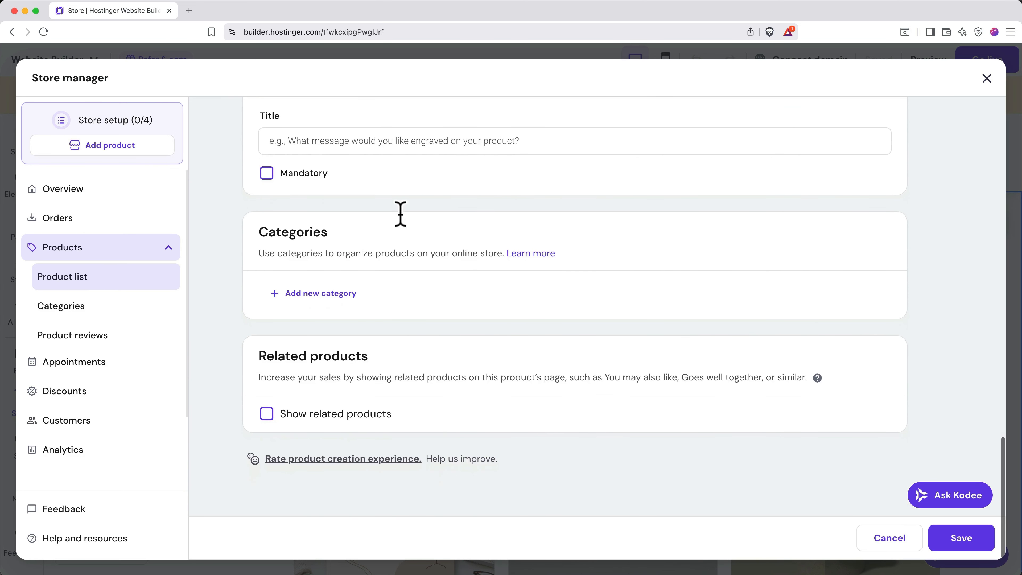
pyautogui.scroll(10, 401, 218)
pyautogui.scroll(10, 403, 223)
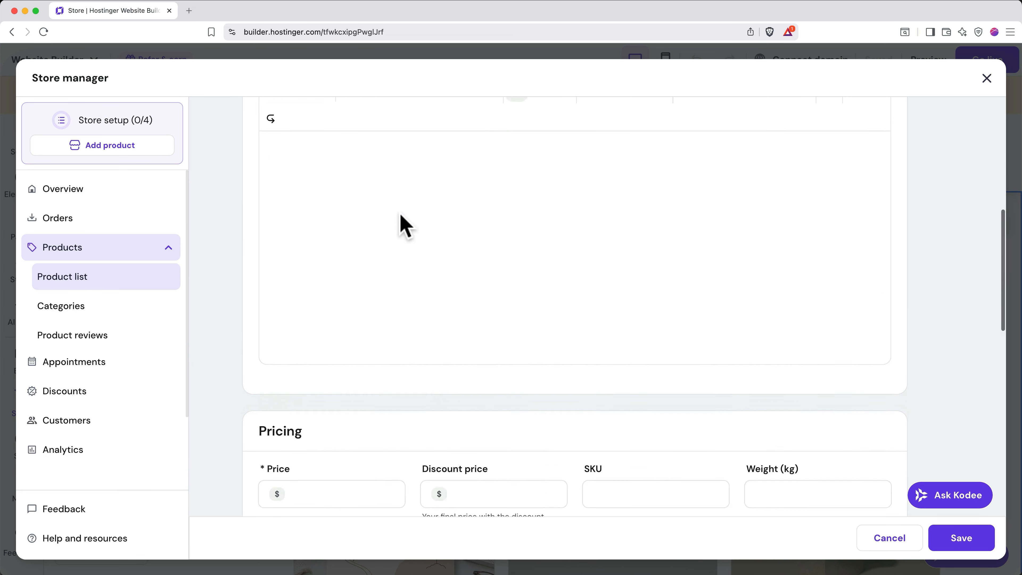
pyautogui.scroll(3, 402, 225)
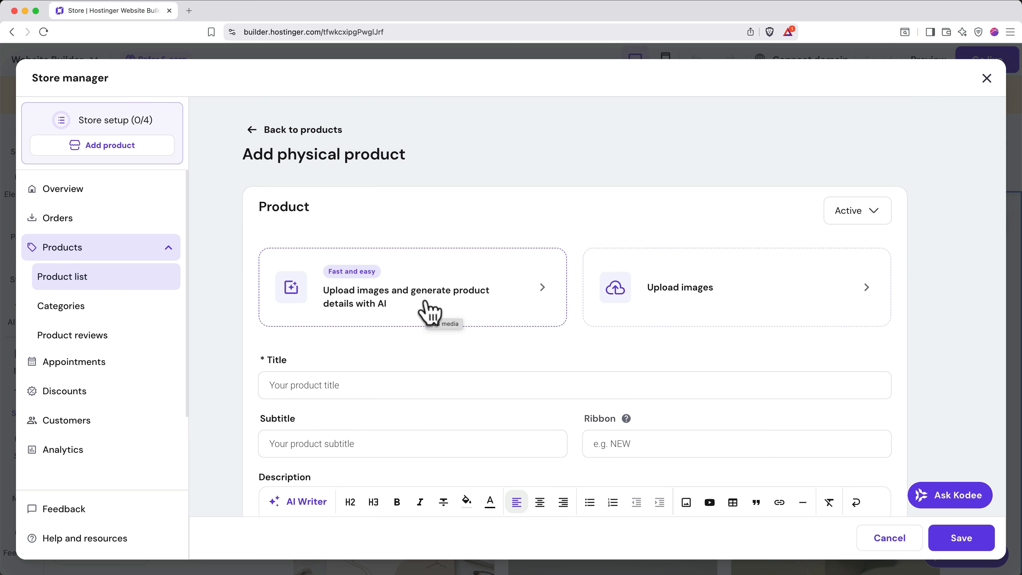
# - Upload the three Madagascar tea images to AI-generate the product details
pyautogui.click(429, 311)
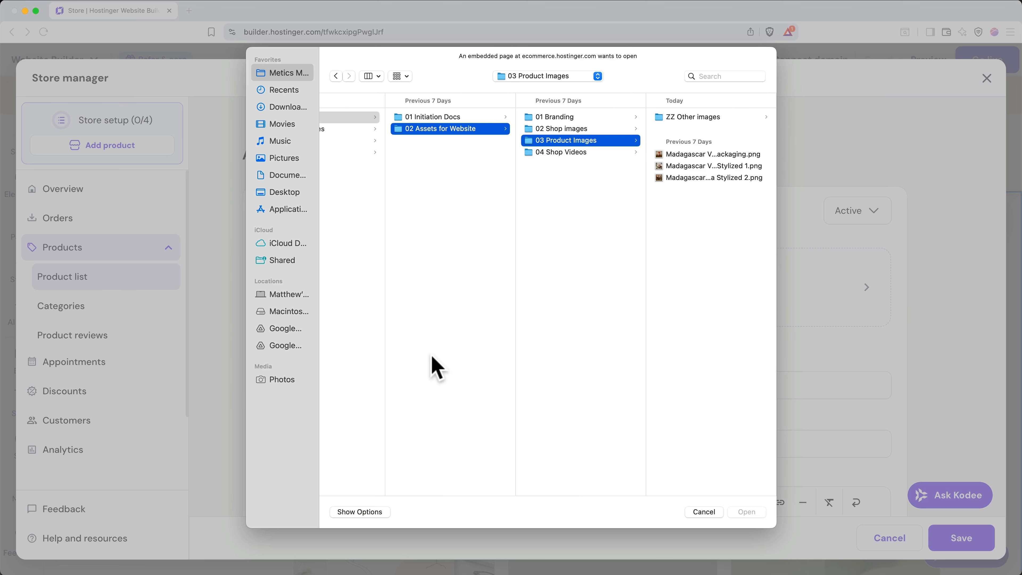
pyautogui.moveTo(698, 251); pyautogui.dragTo(702, 163)
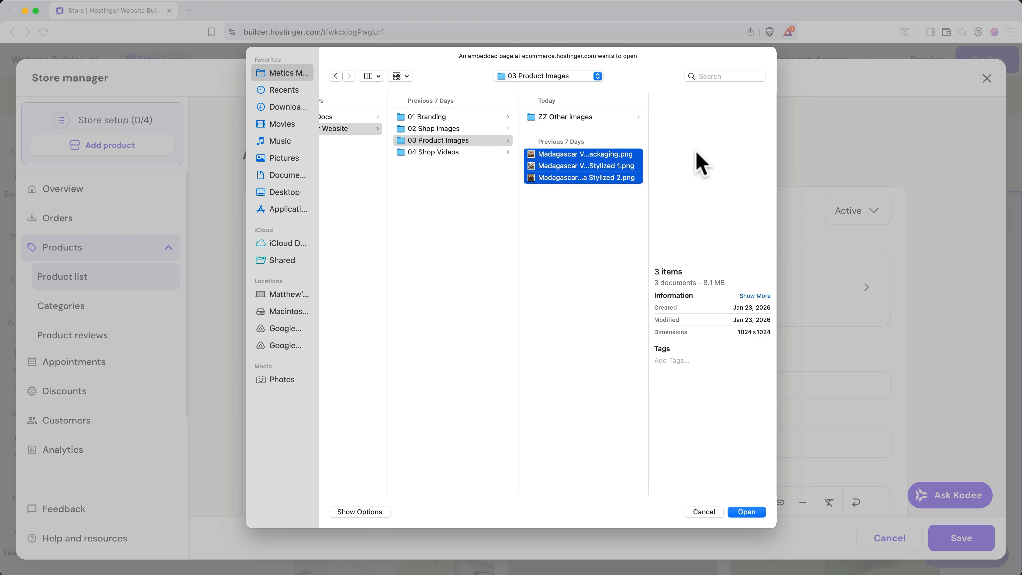
pyautogui.press('Return')
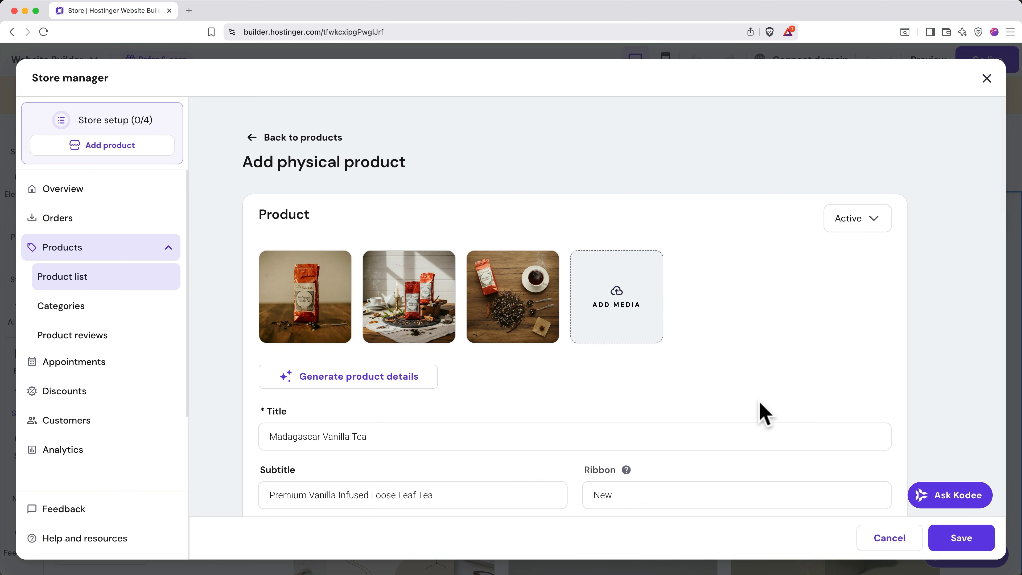
pyautogui.scroll(-7, 764, 413)
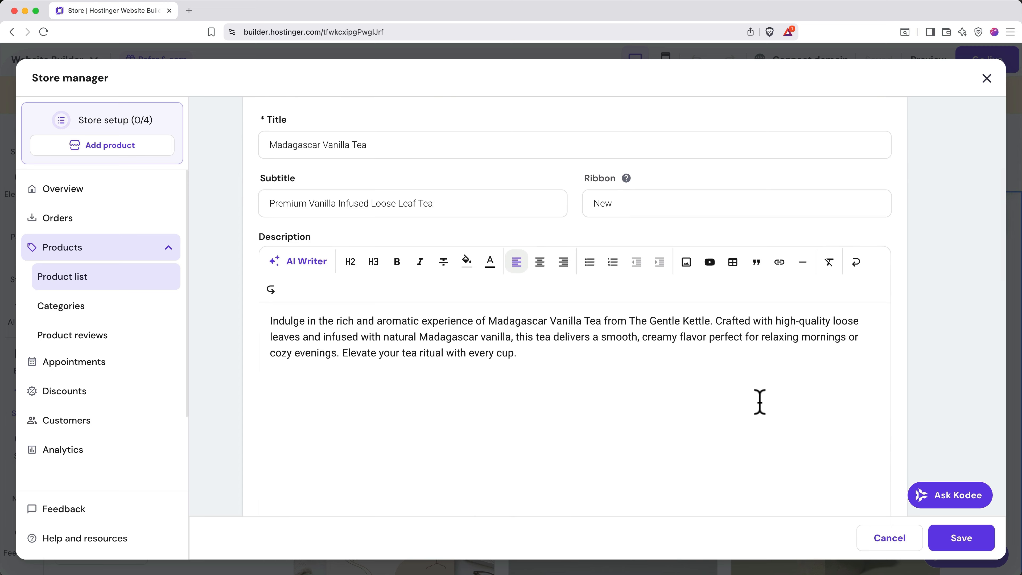
pyautogui.scroll(-12, 759, 402)
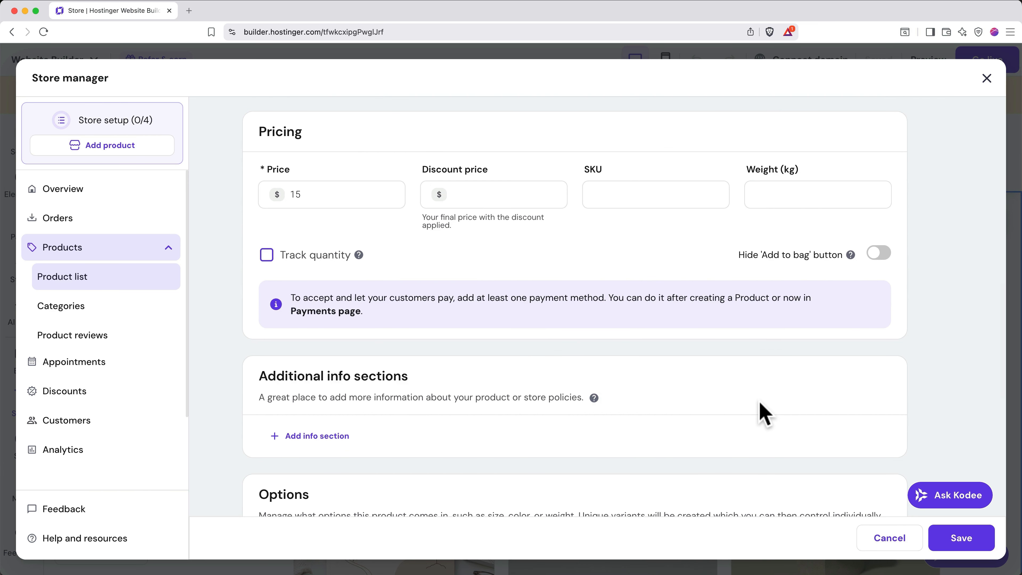
# - Set the price to $12, track 100 units in stock, and accept the Flavored Tea category
pyautogui.click(370, 196)
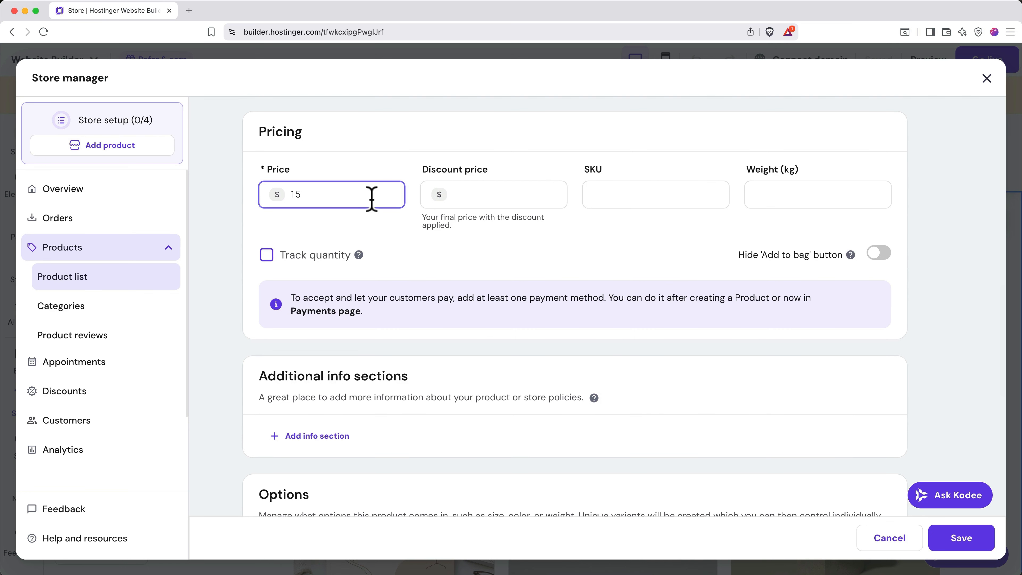
pyautogui.press('BackSpace')
pyautogui.write('2')
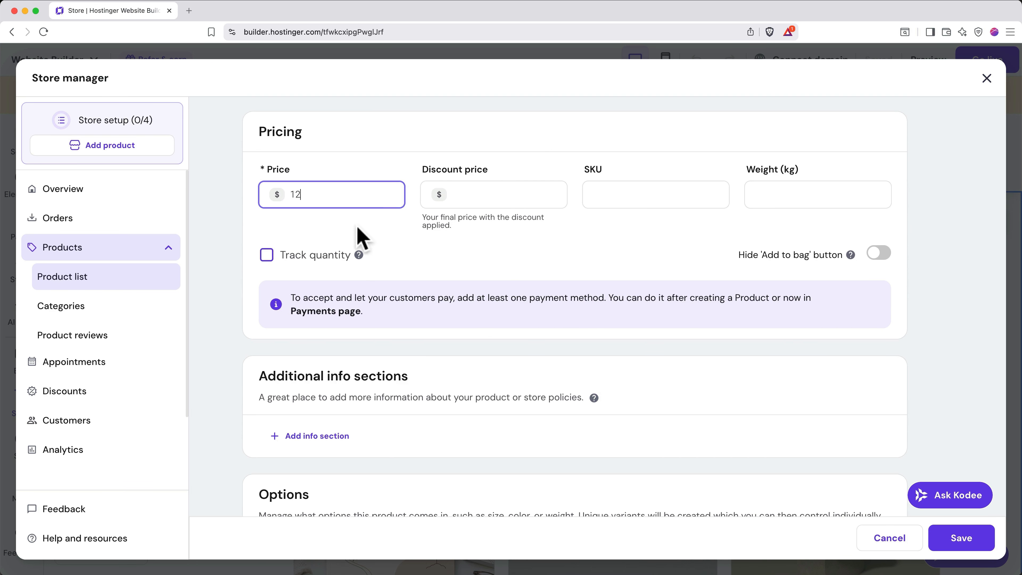
pyautogui.click(266, 255)
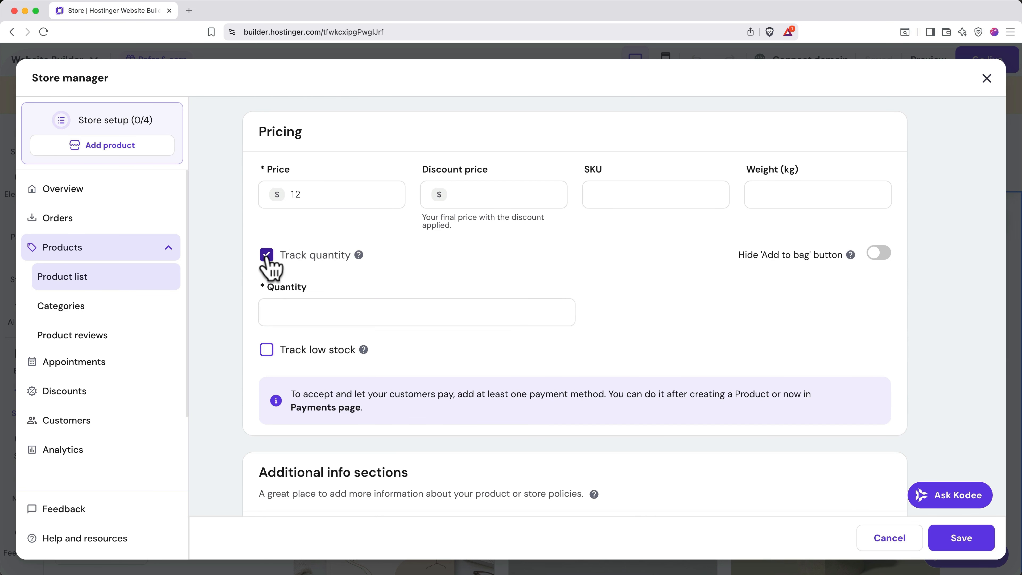
pyautogui.click(315, 306)
pyautogui.write('100')
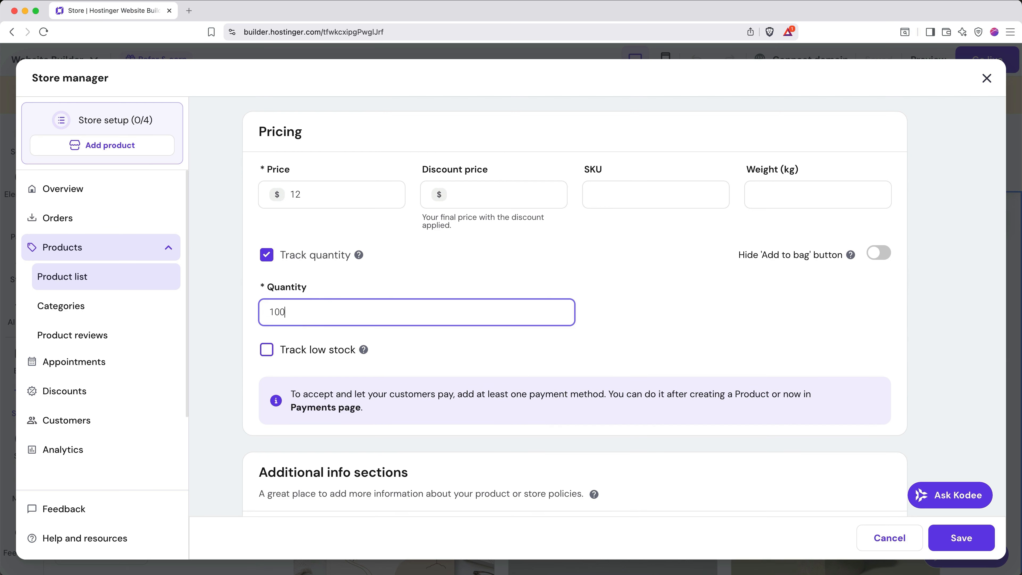
pyautogui.scroll(-15, 435, 354)
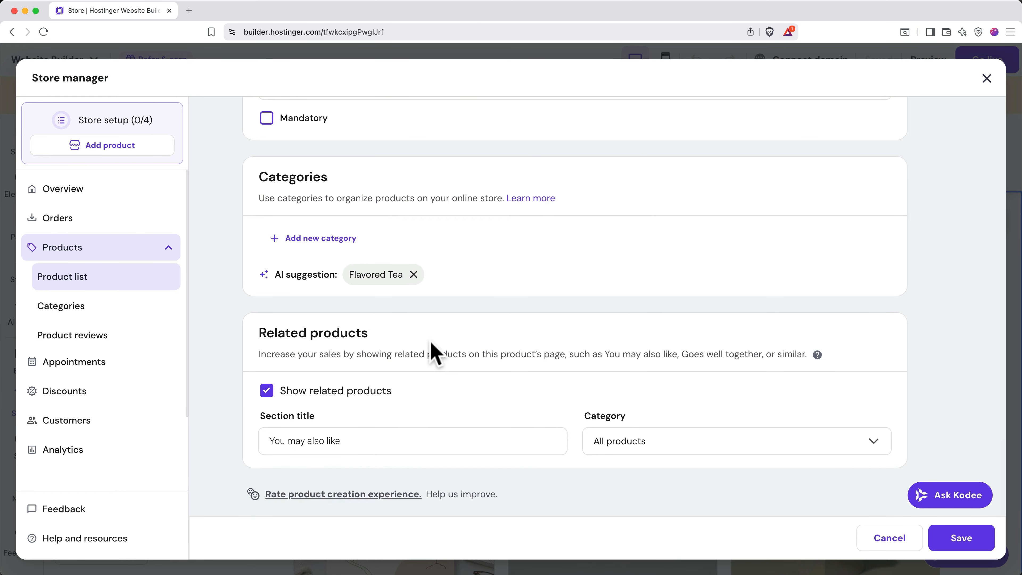
pyautogui.click(379, 278)
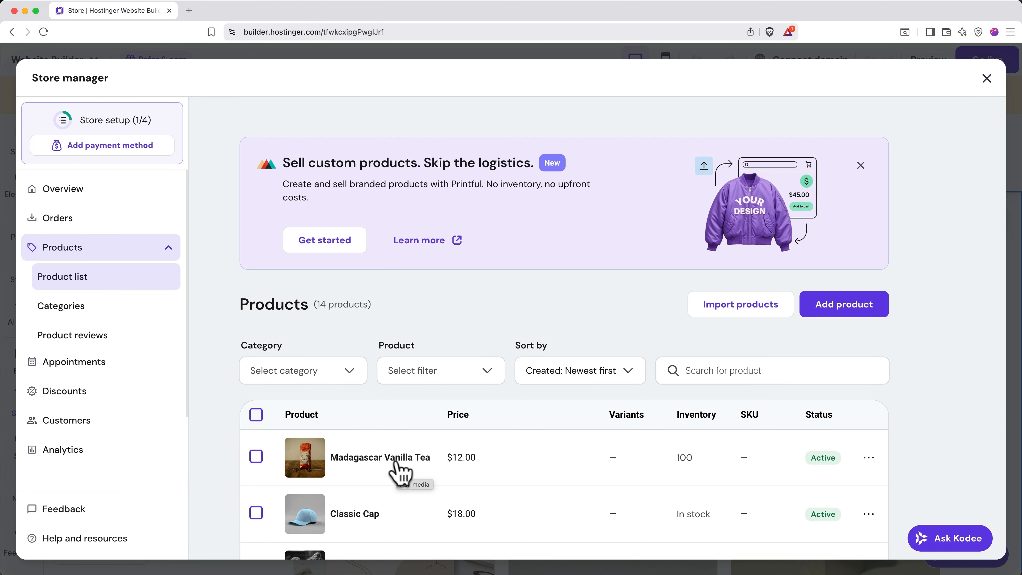
# - Select every product except Madagascar Vanilla Tea and delete the 13 placeholders
pyautogui.scroll(-5, 399, 473)
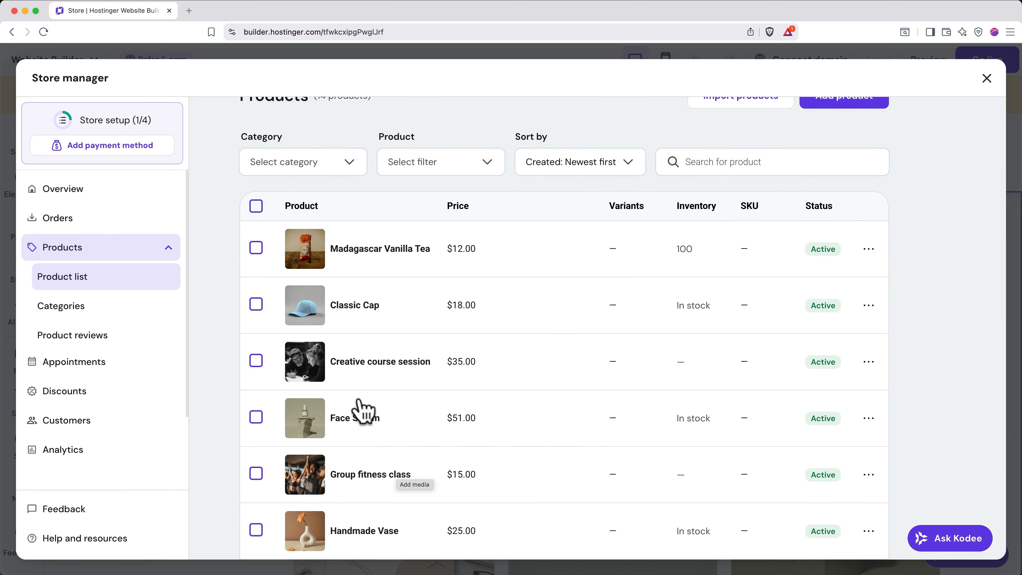
pyautogui.click(257, 206)
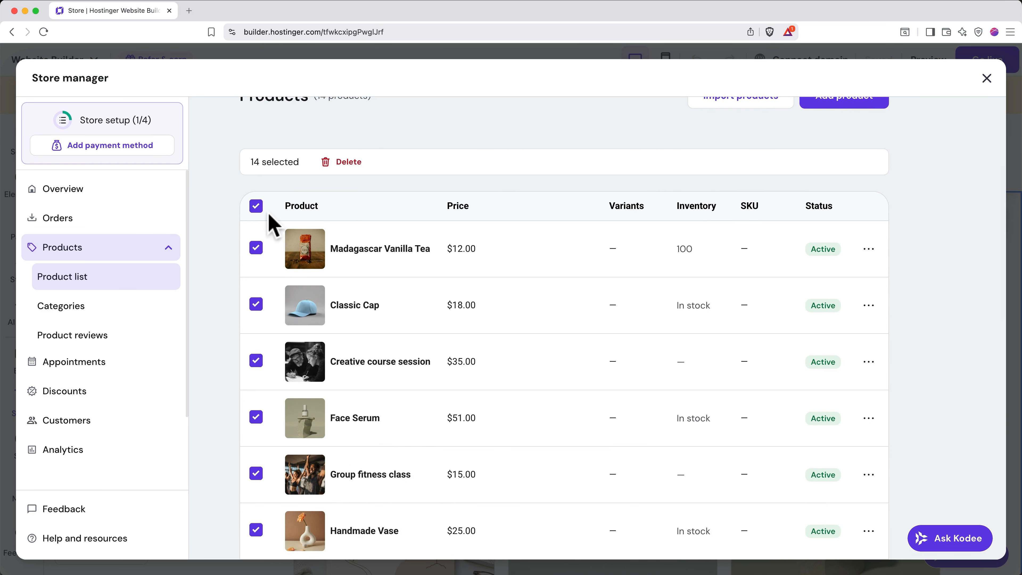
pyautogui.click(257, 247)
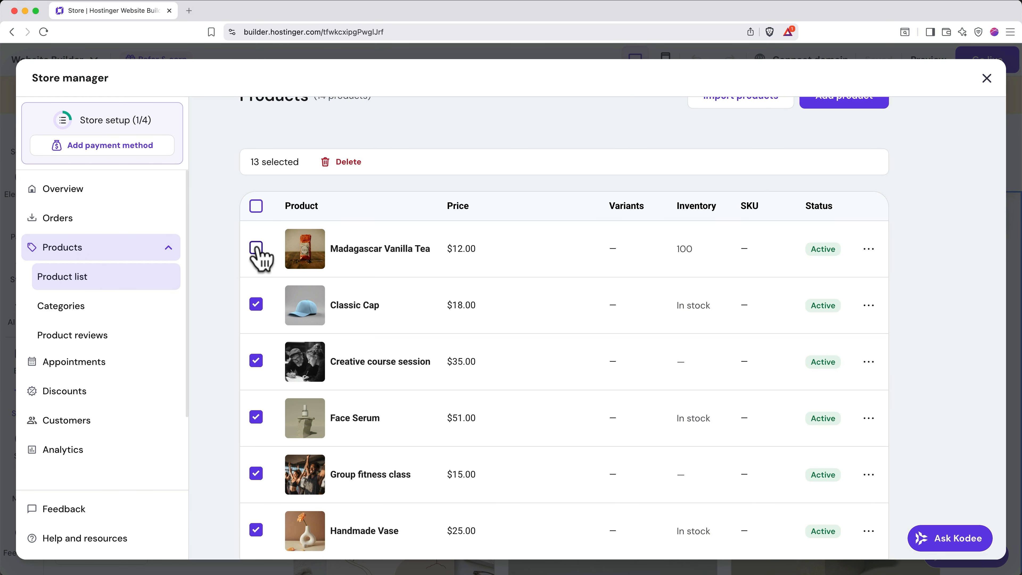
pyautogui.click(344, 165)
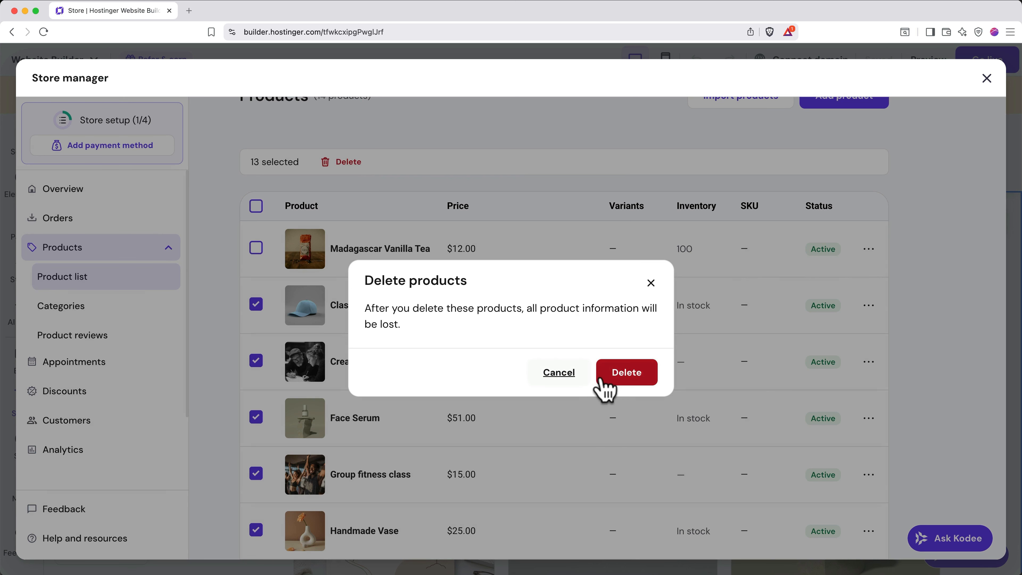
pyautogui.click(619, 373)
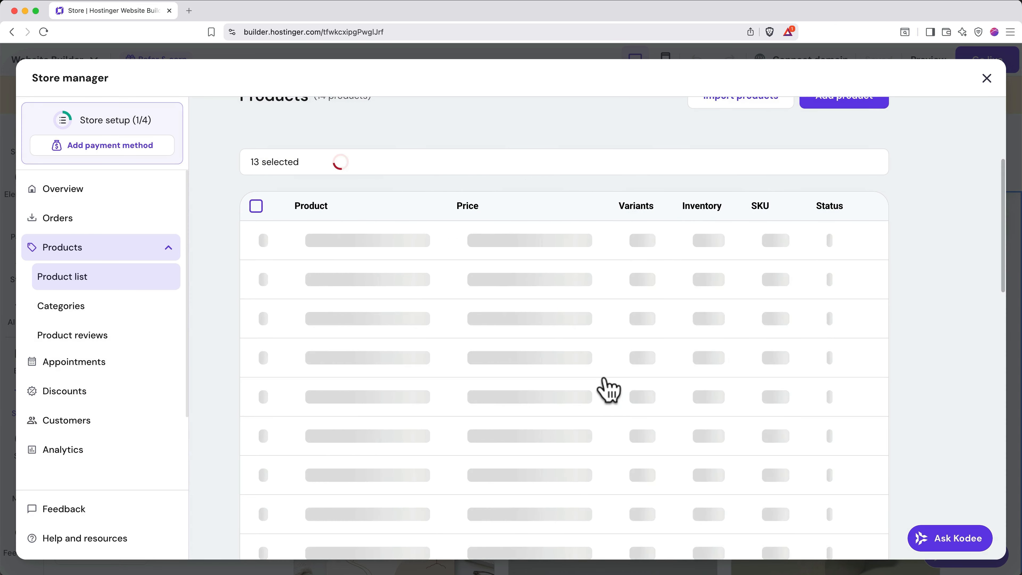
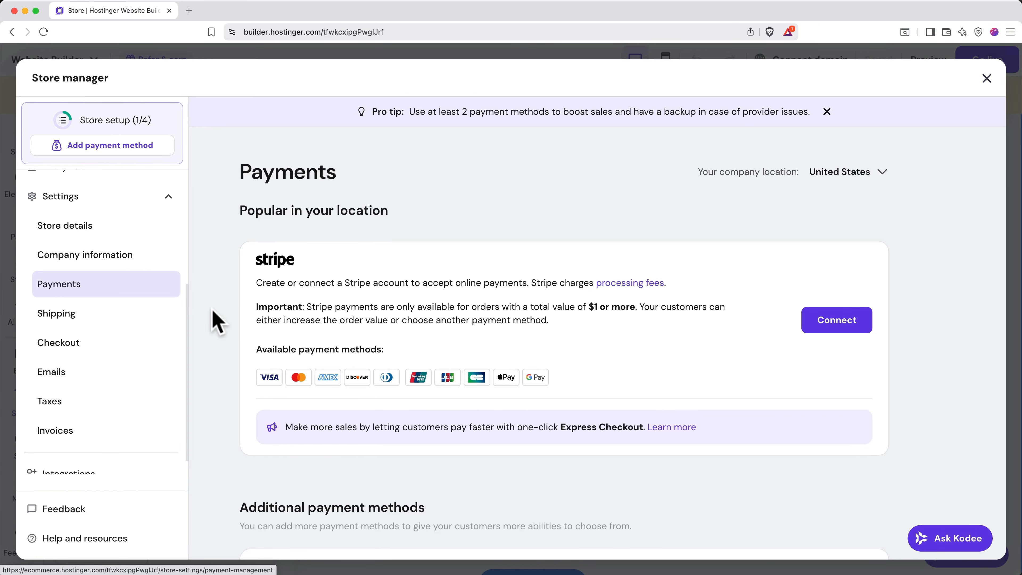
# - Connect Stripe from the Payments options to open Stripe's 'Get started' sign-up page
pyautogui.scroll(-5, 215, 318)
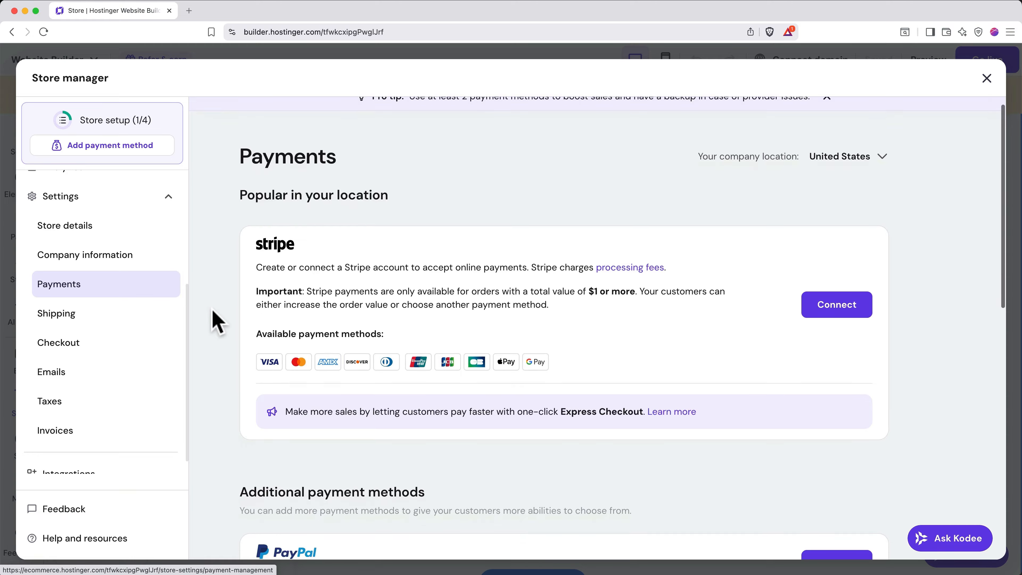
pyautogui.scroll(-4, 215, 318)
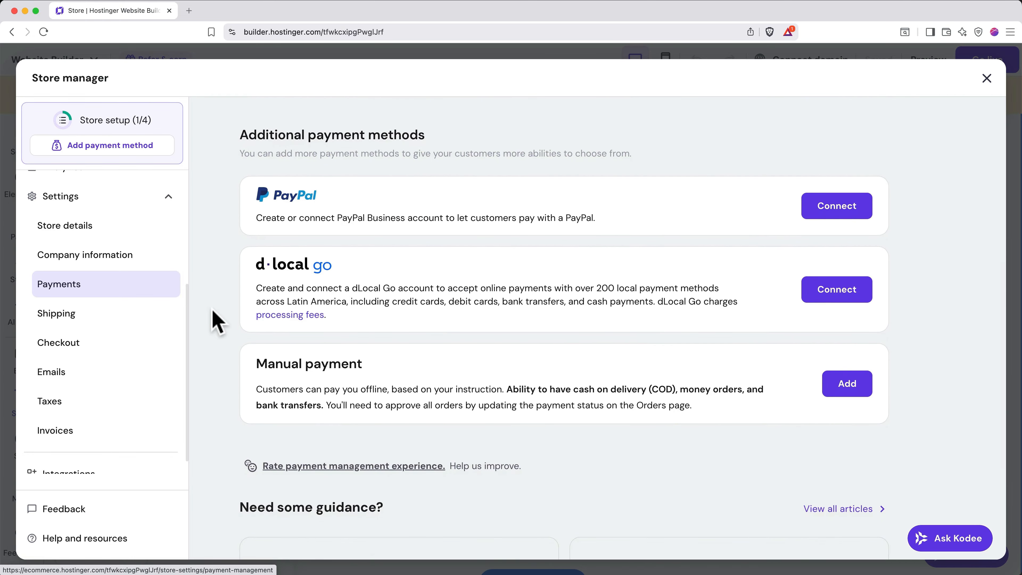
pyautogui.scroll(8, 213, 320)
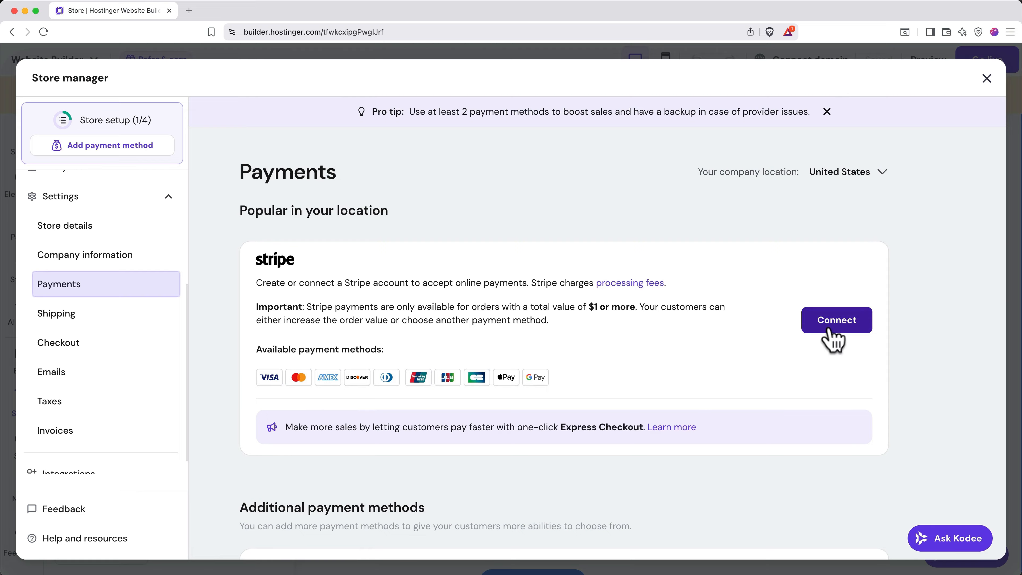
pyautogui.click(834, 334)
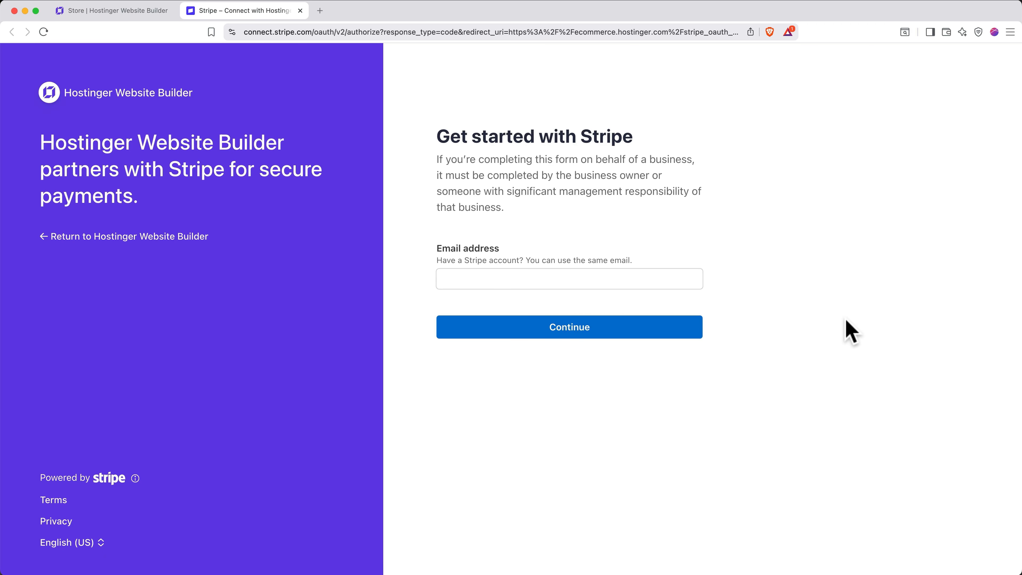
# - Create the Stripe account with the email and password, skip two-step setup, and download the backup code
pyautogui.click(664, 279)
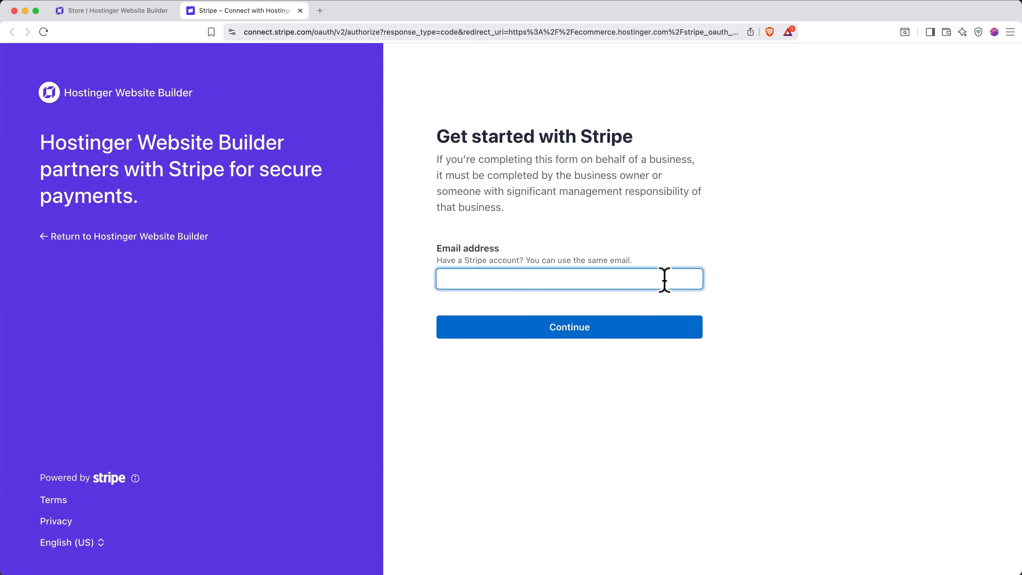
pyautogui.press('super+v')
pyautogui.click(677, 322)
pyautogui.click(653, 379)
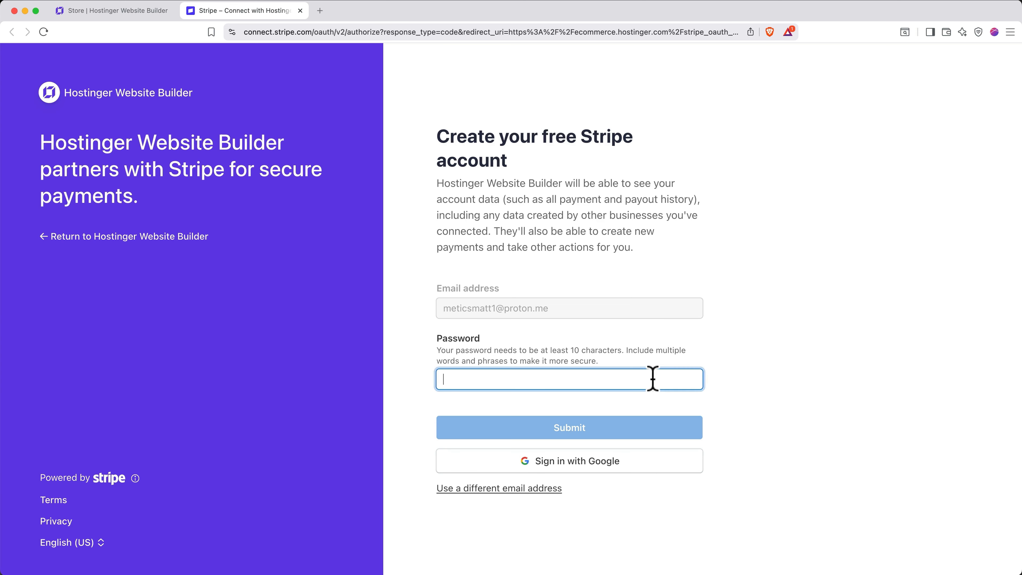
pyautogui.press('super+v')
pyautogui.click(672, 427)
pyautogui.click(670, 434)
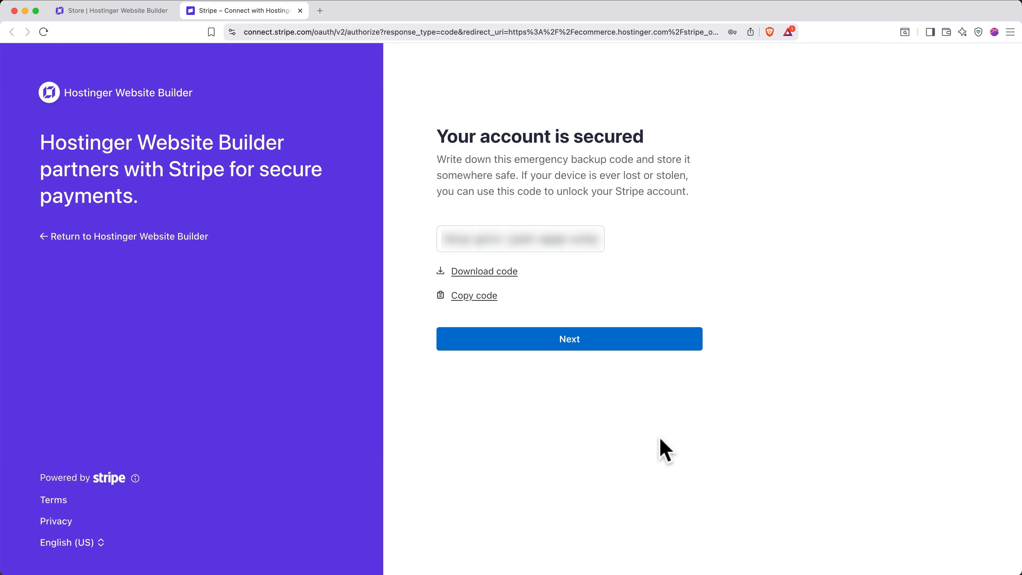
pyautogui.click(508, 272)
pyautogui.press('Return')
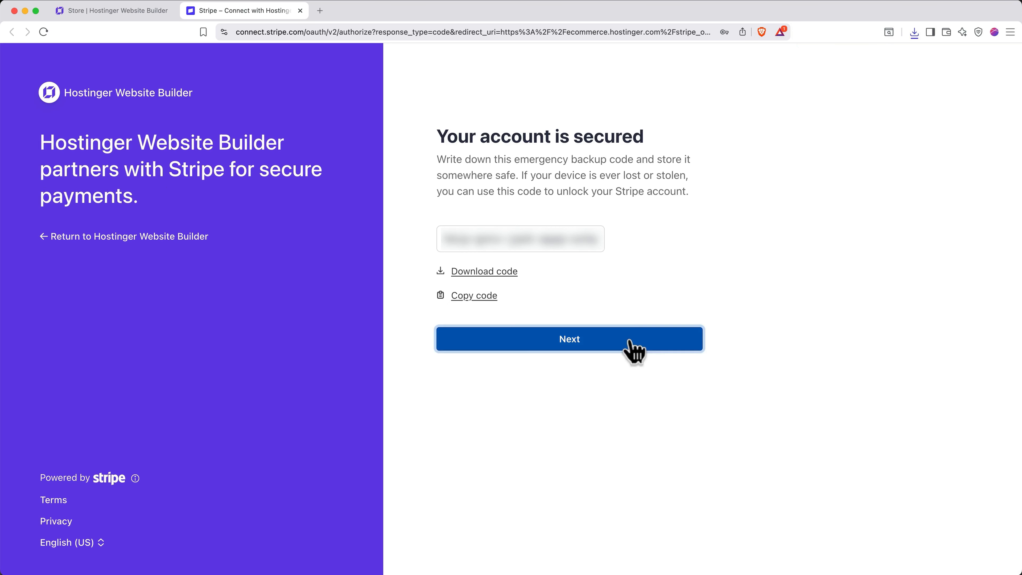
# - Confirm United States and the Individual business type, then submit the personal details
pyautogui.click(631, 341)
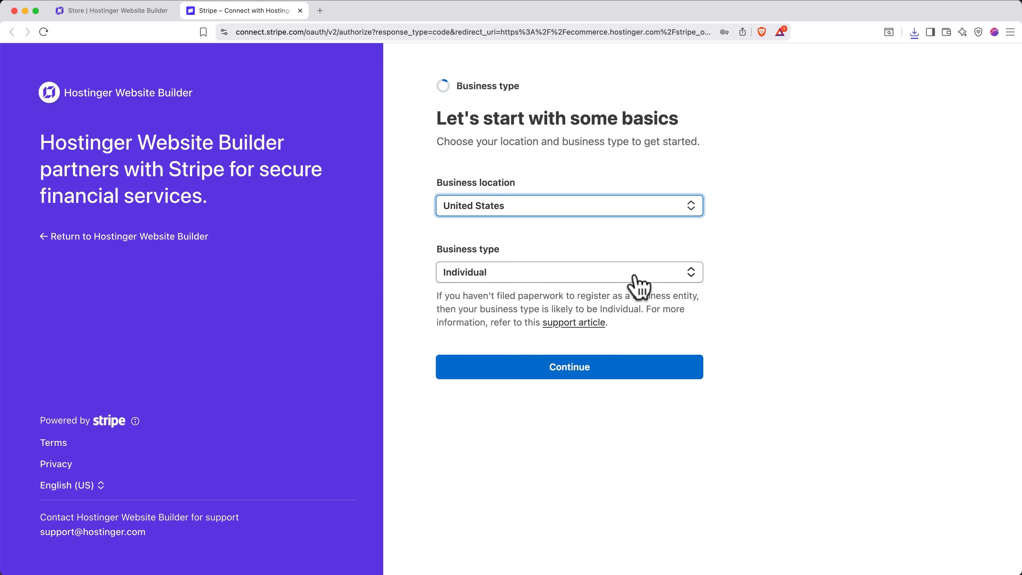
pyautogui.click(645, 370)
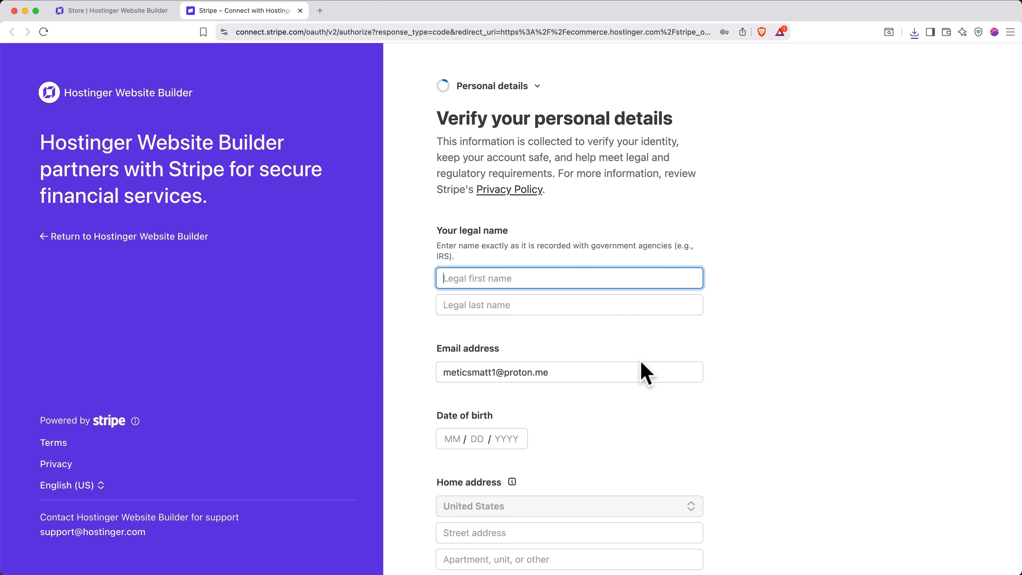
pyautogui.scroll(-5, 641, 363)
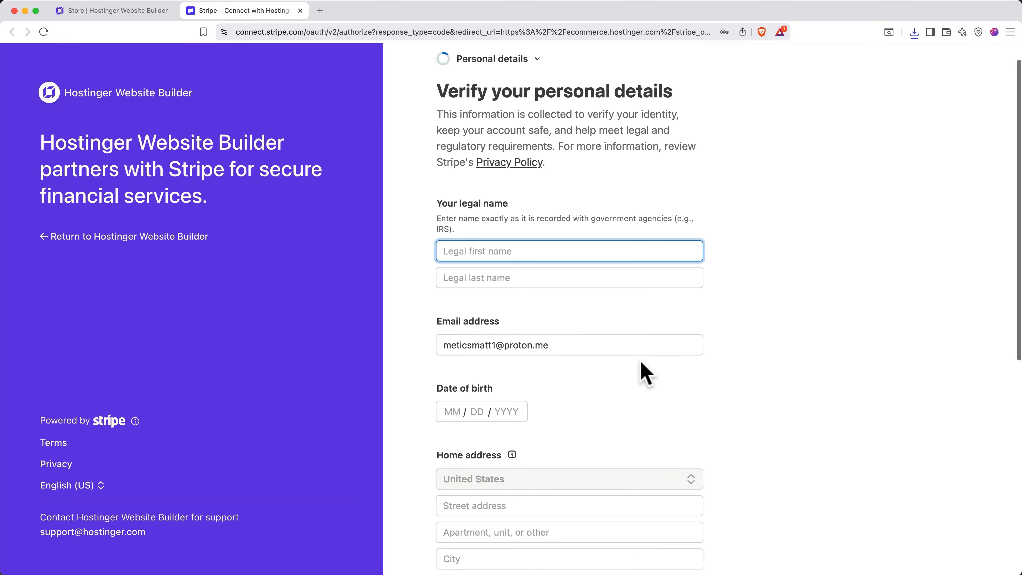
pyautogui.scroll(-5, 642, 364)
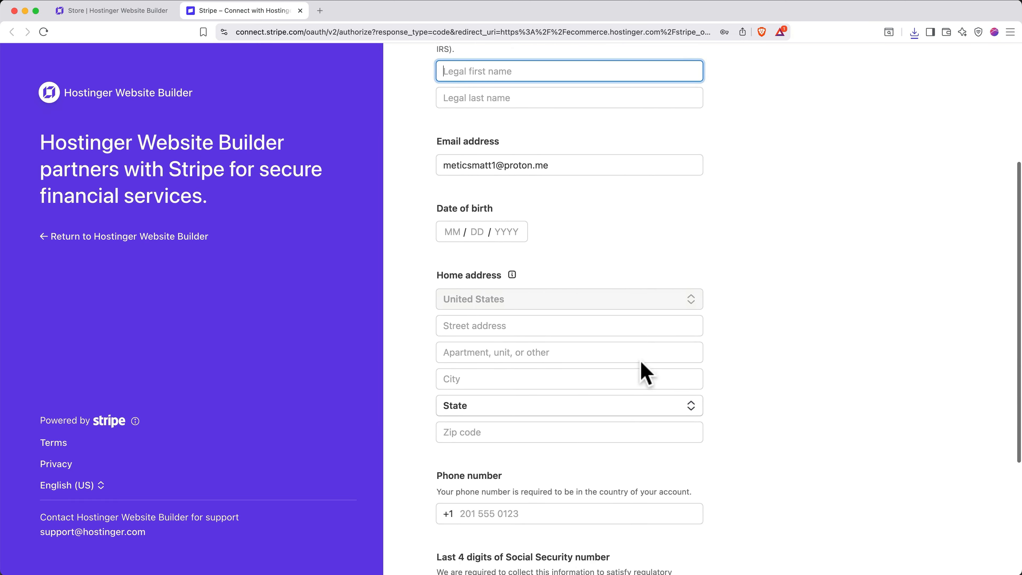
pyautogui.scroll(-2, 644, 372)
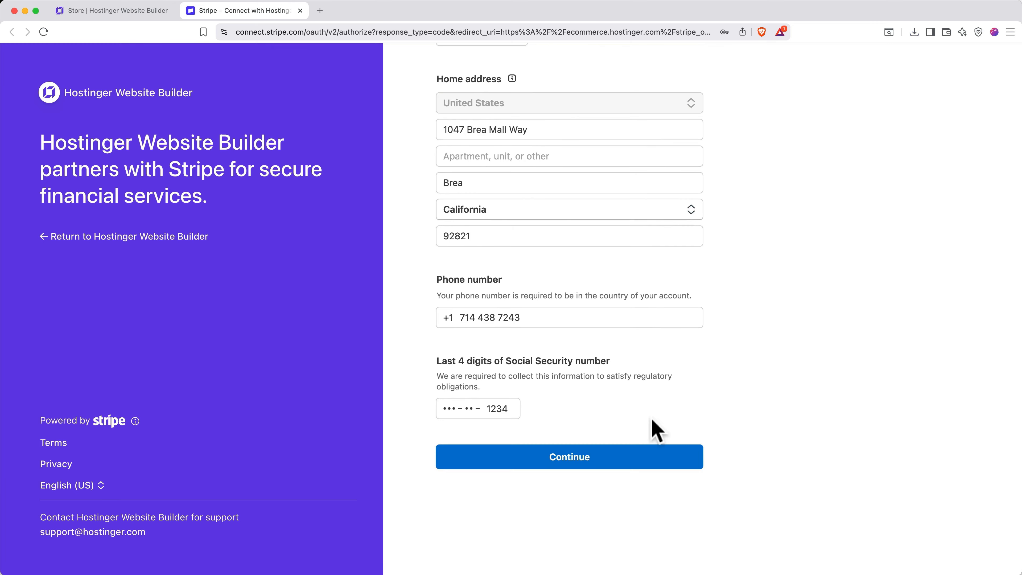
pyautogui.click(620, 472)
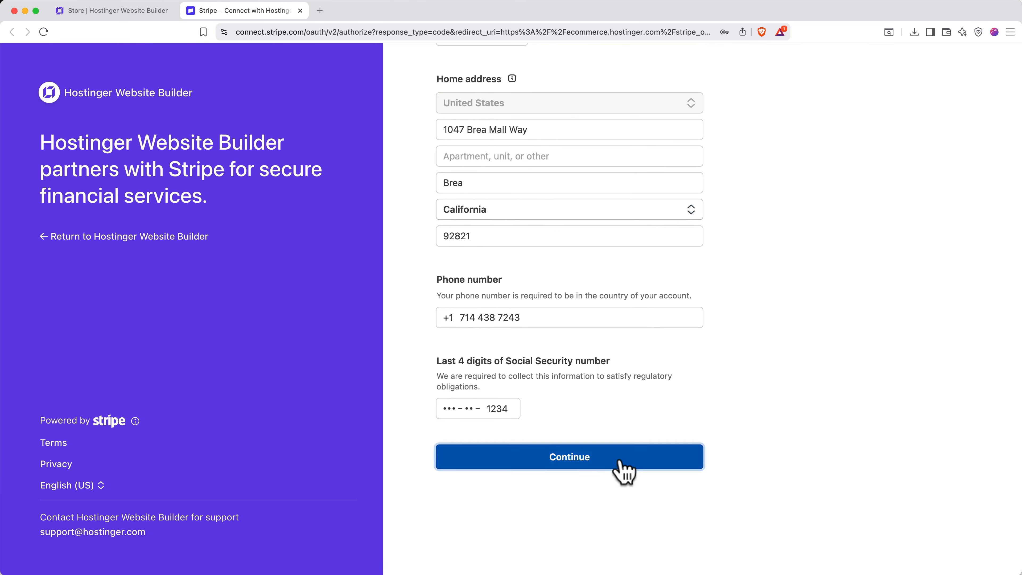
pyautogui.click(587, 259)
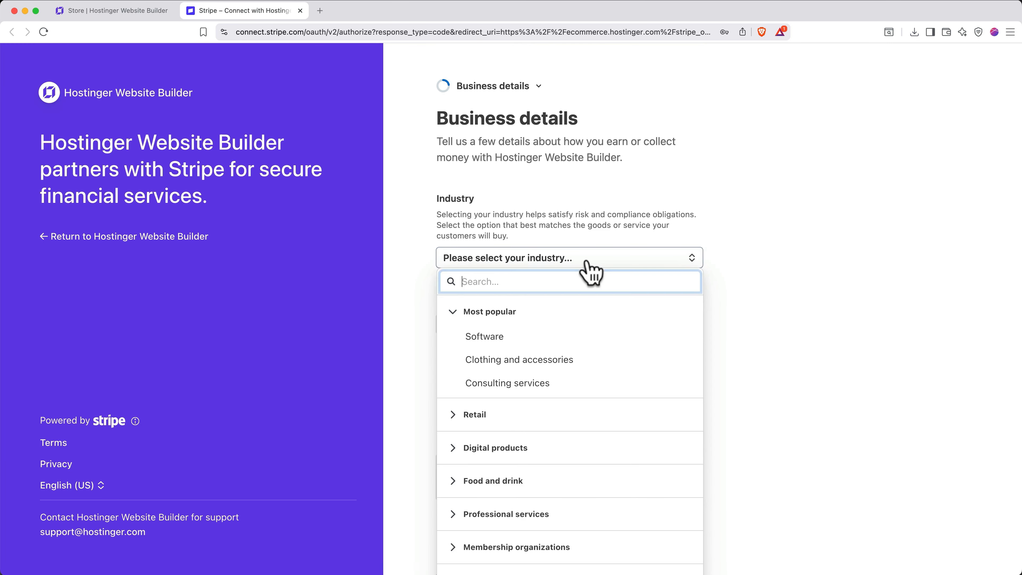
# - Set the industry to Restaurants and nightlife, add the tea-shop description, and submit payout bank details
pyautogui.click(475, 481)
pyautogui.click(508, 440)
pyautogui.scroll(-3, 511, 447)
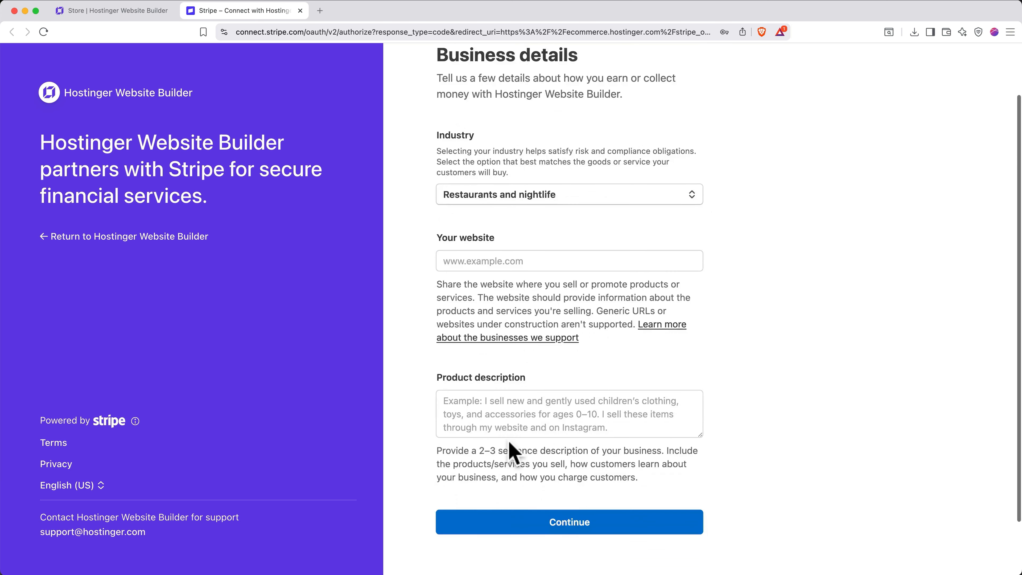
pyautogui.click(548, 407)
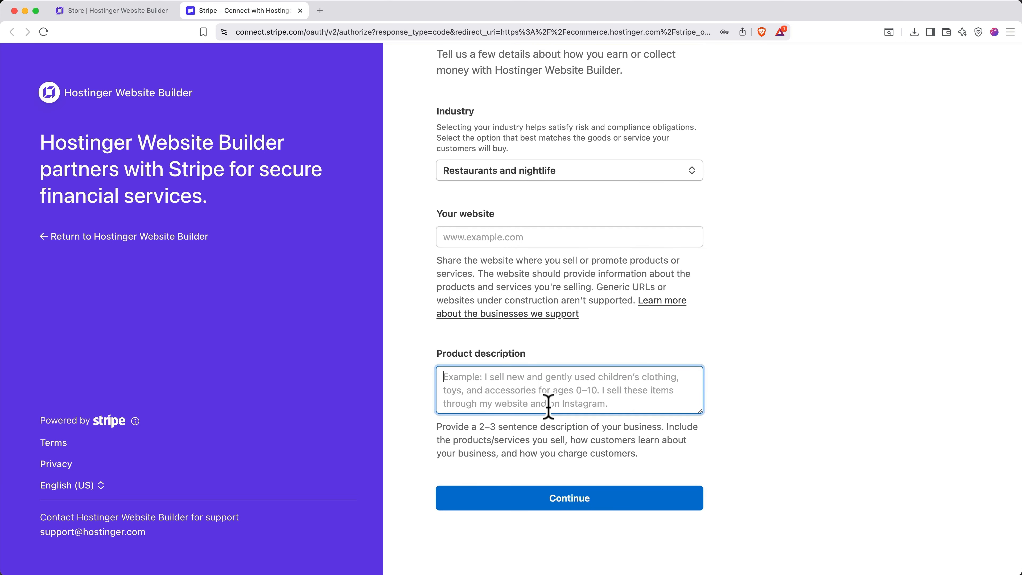
pyautogui.write('The Gentle Kettle is a tea shop in California providing a cozy place for customers to enjoy tea and read a book, or buy loose leaf tea to enjoy at home.')
pyautogui.click(515, 498)
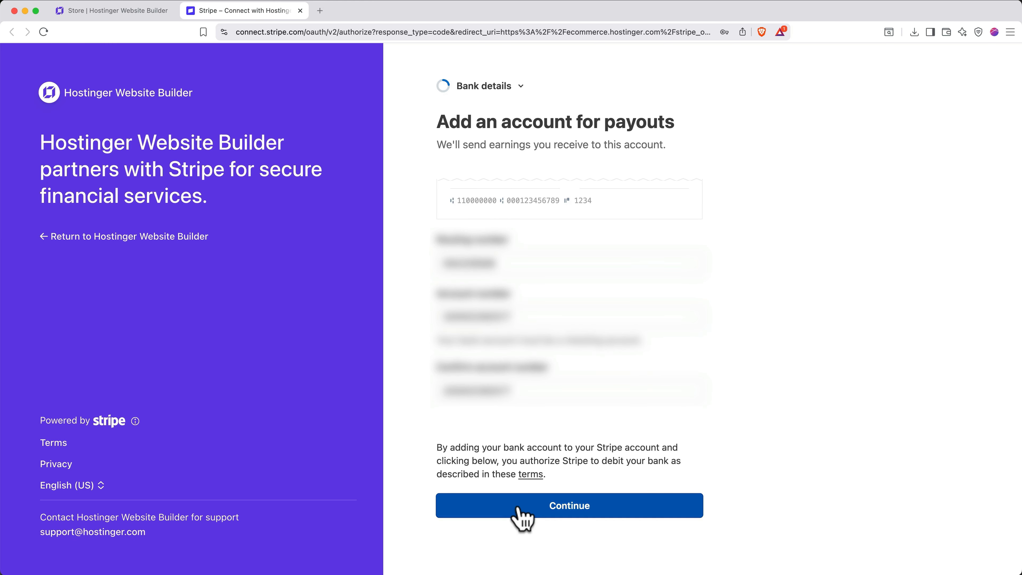
pyautogui.click(520, 516)
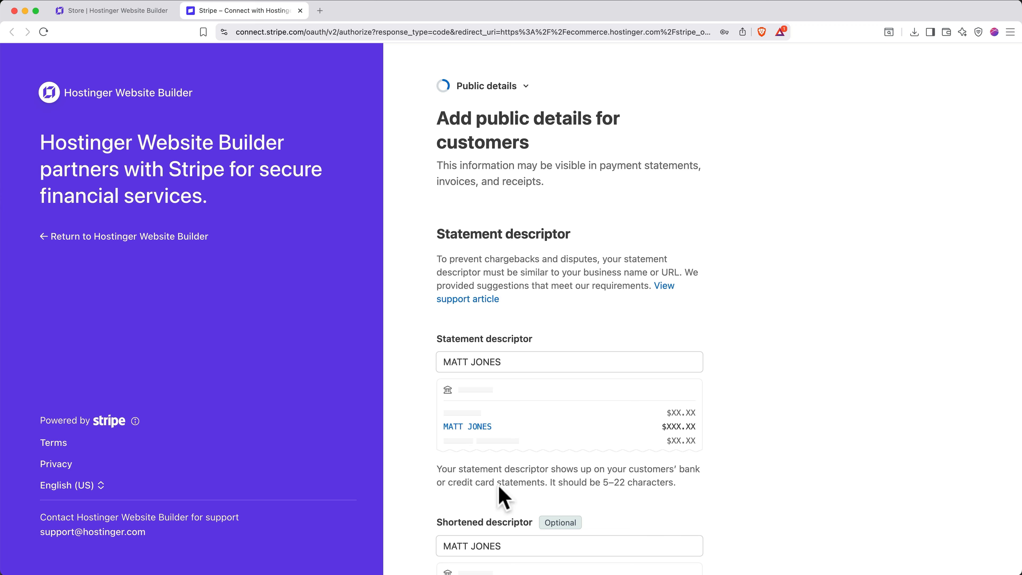
# - Submit the public details, opt into Stripe Tax for physical goods, and agree and submit
pyautogui.tripleClick(527, 362)
pyautogui.scroll(-15, 526, 371)
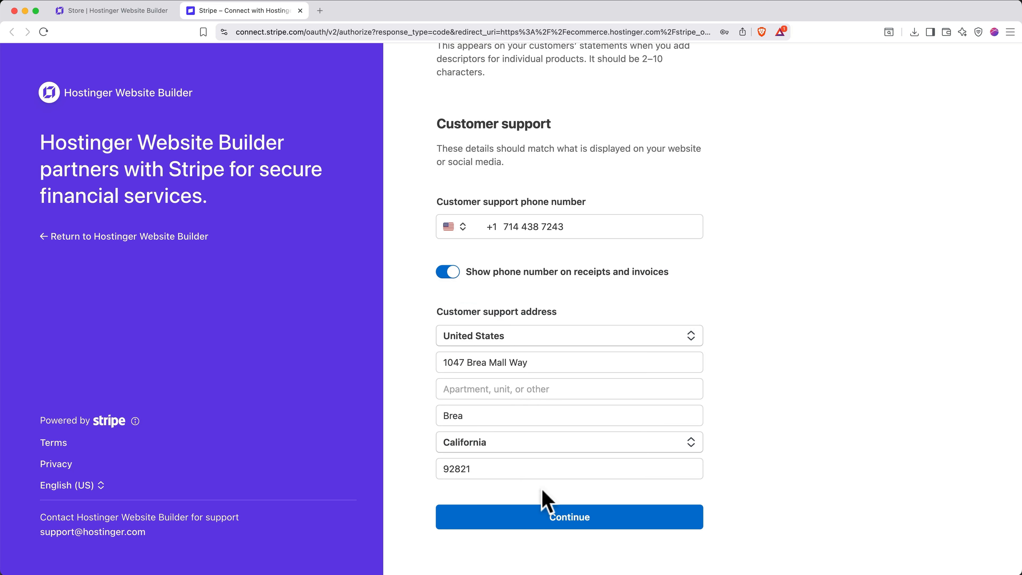
pyautogui.click(503, 521)
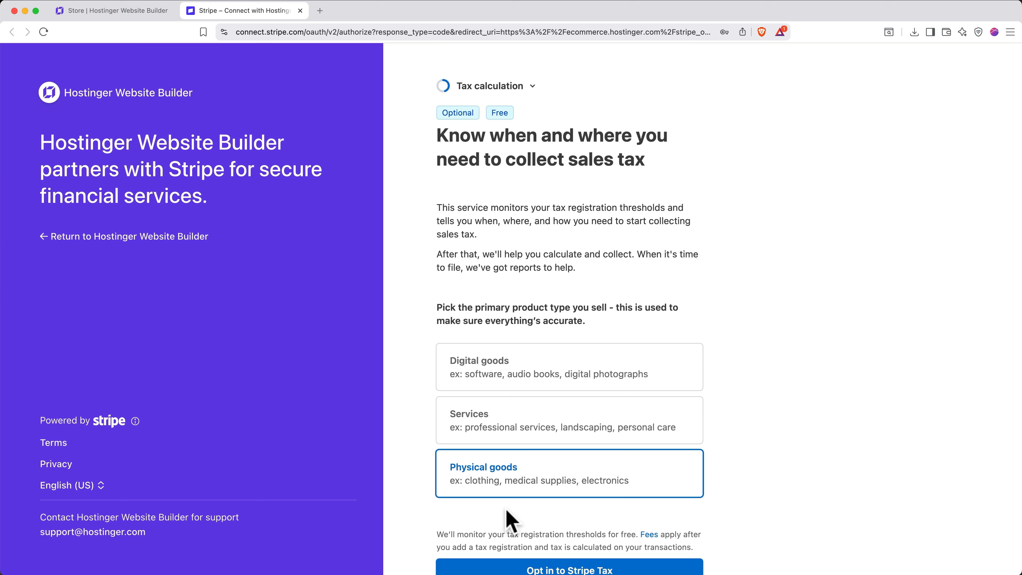
pyautogui.scroll(-5, 508, 519)
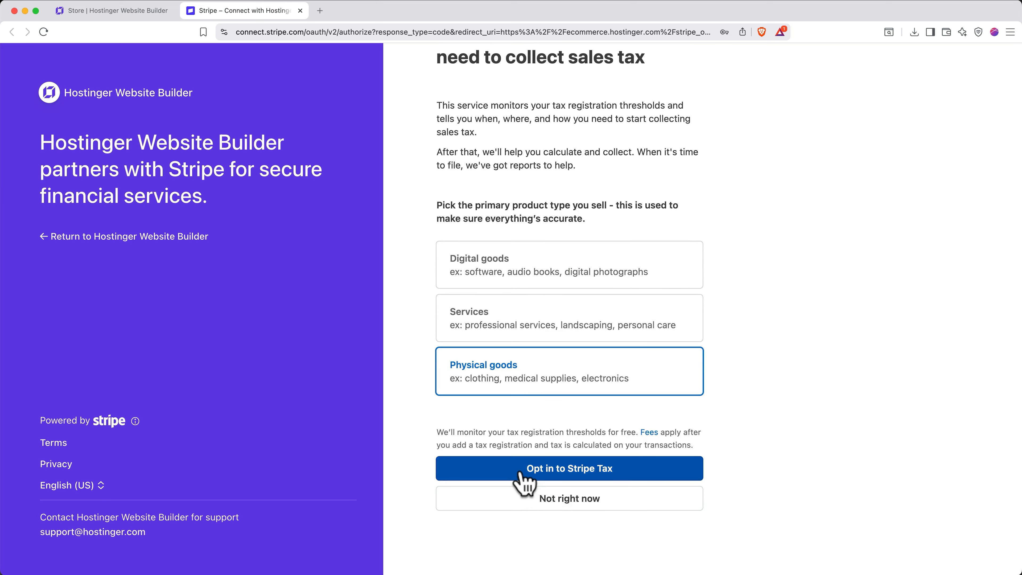
pyautogui.click(520, 468)
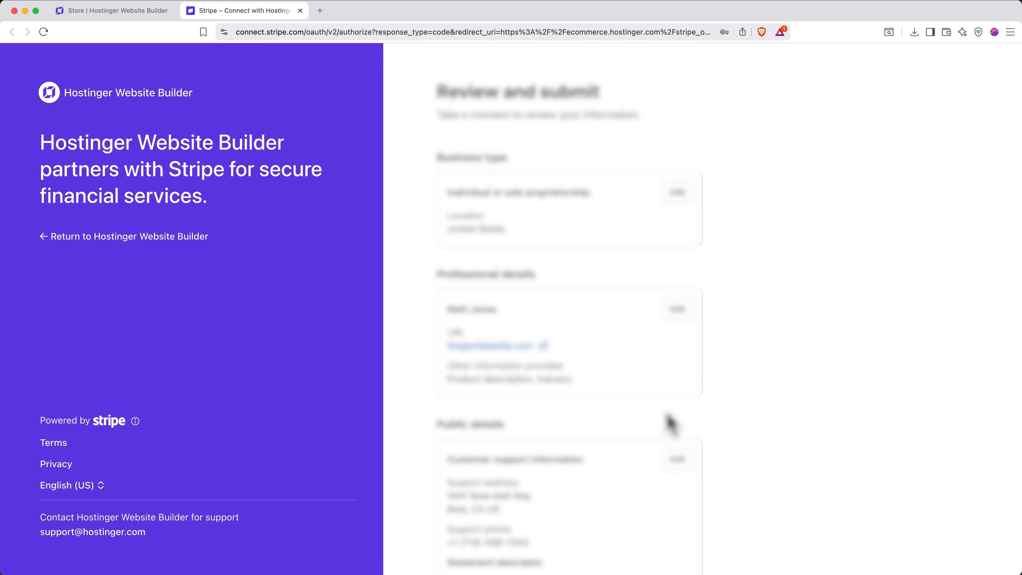
pyautogui.scroll(-15, 670, 423)
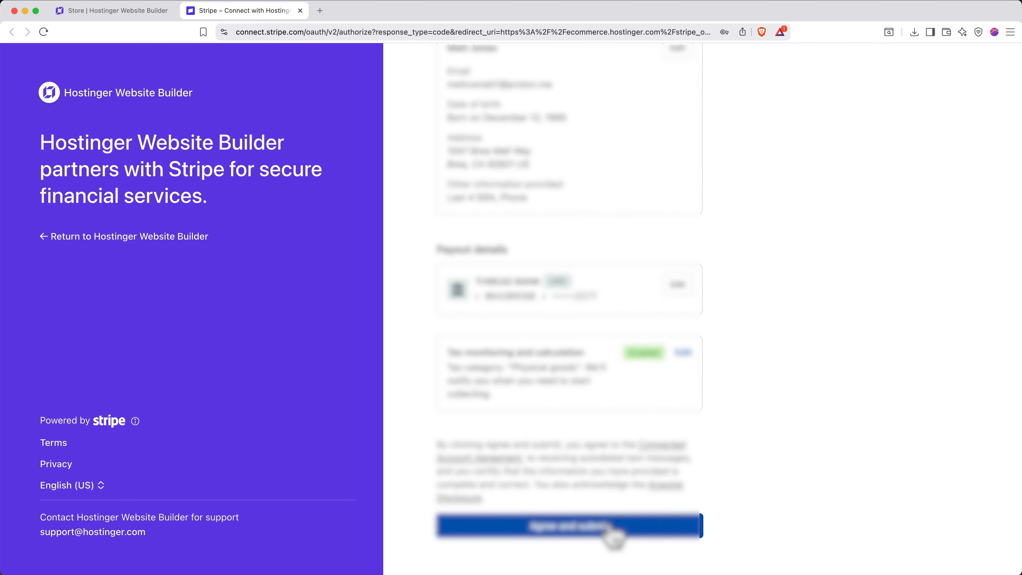
pyautogui.click(614, 527)
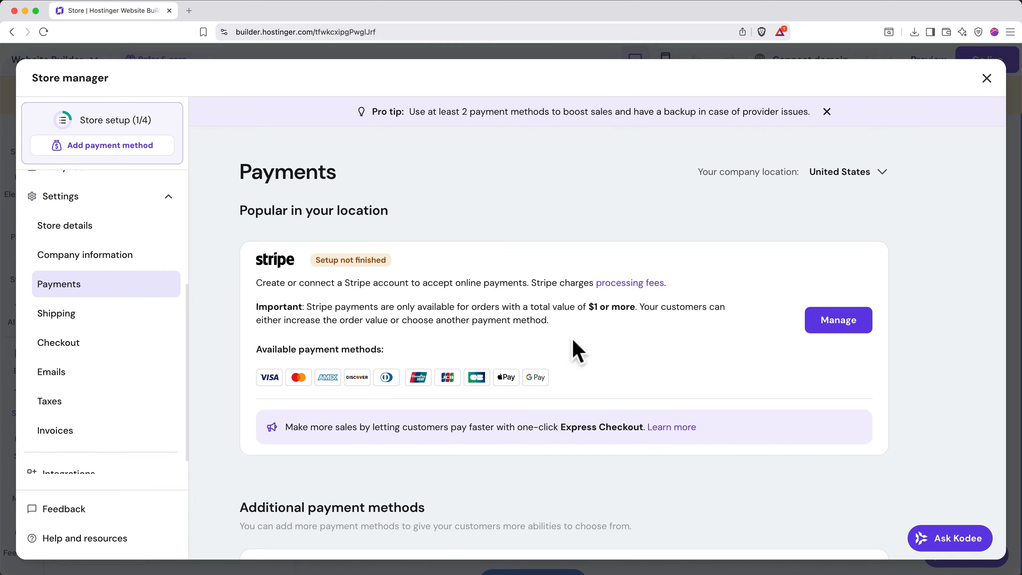
# - Finish the remaining Stripe setup from its Manage page, then go to the Shipping settings
pyautogui.click(827, 333)
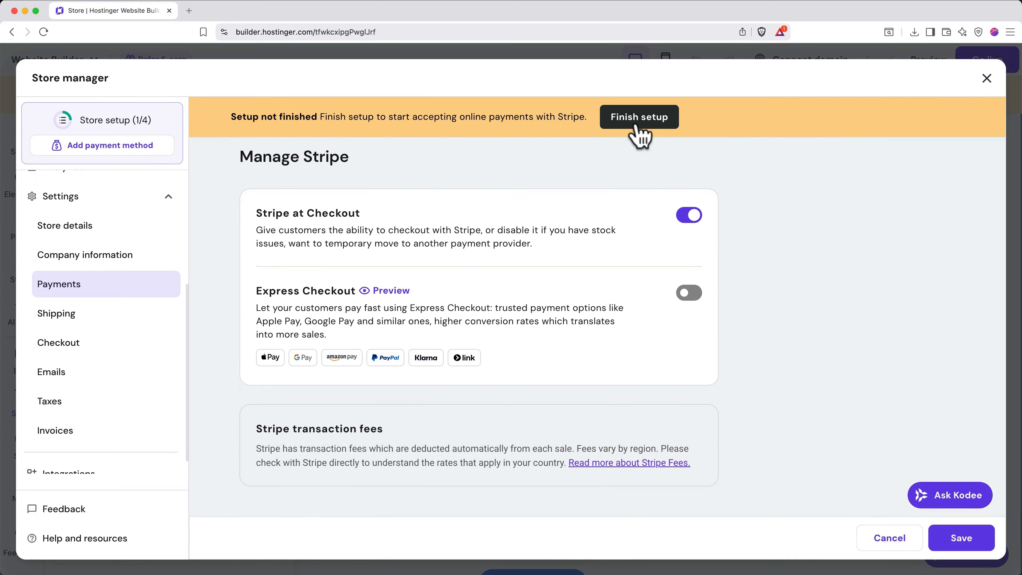
pyautogui.click(637, 126)
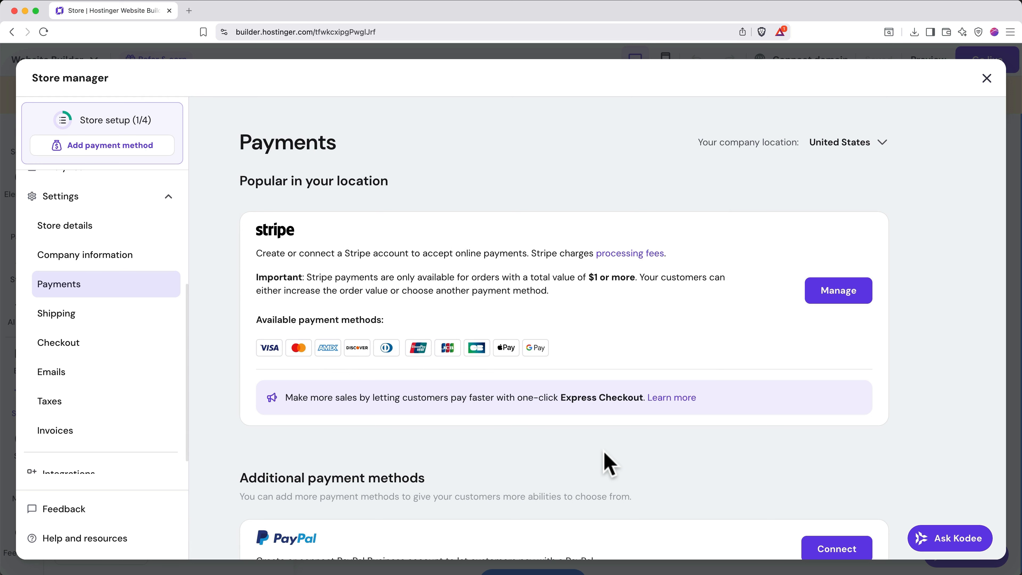
pyautogui.click(118, 320)
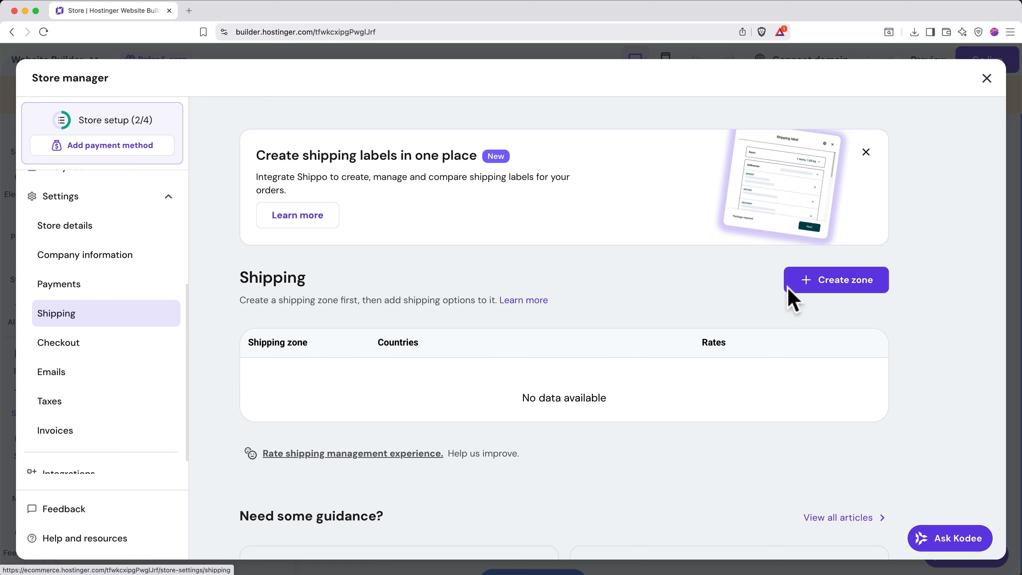
# - Create a shipping zone named 'The United States' covering all US states and save it
pyautogui.click(839, 290)
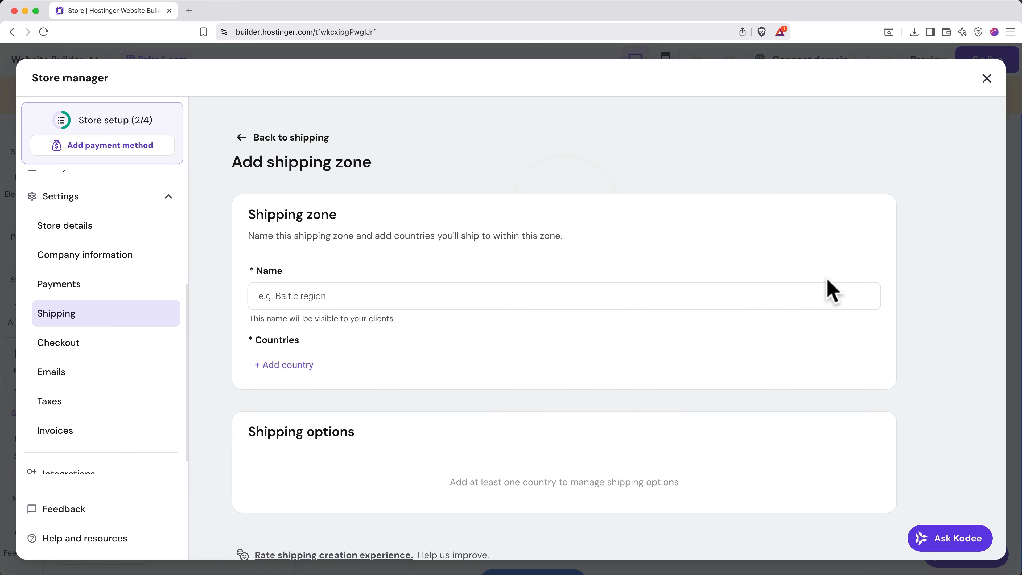
pyautogui.click(646, 293)
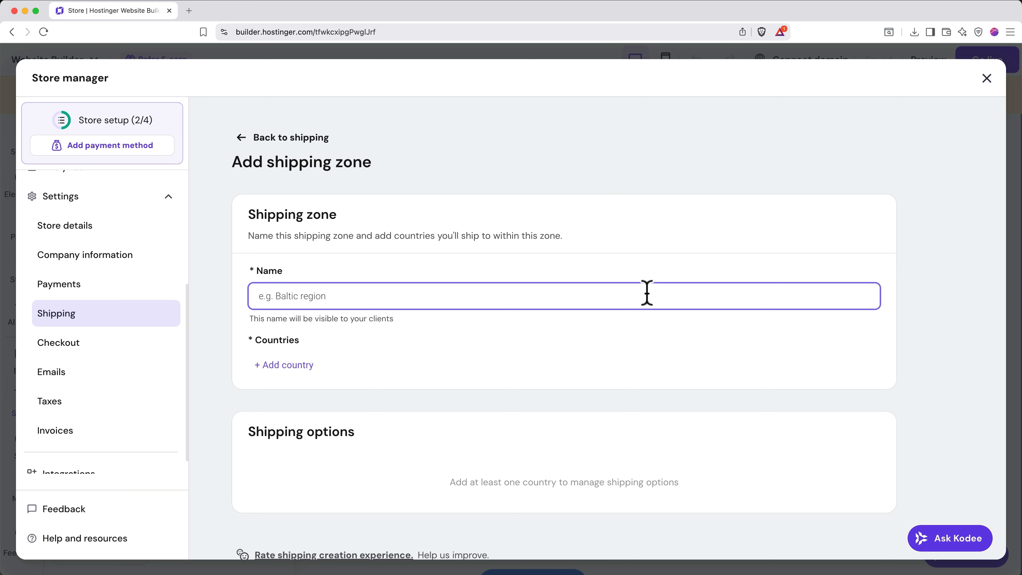
pyautogui.write('The United States')
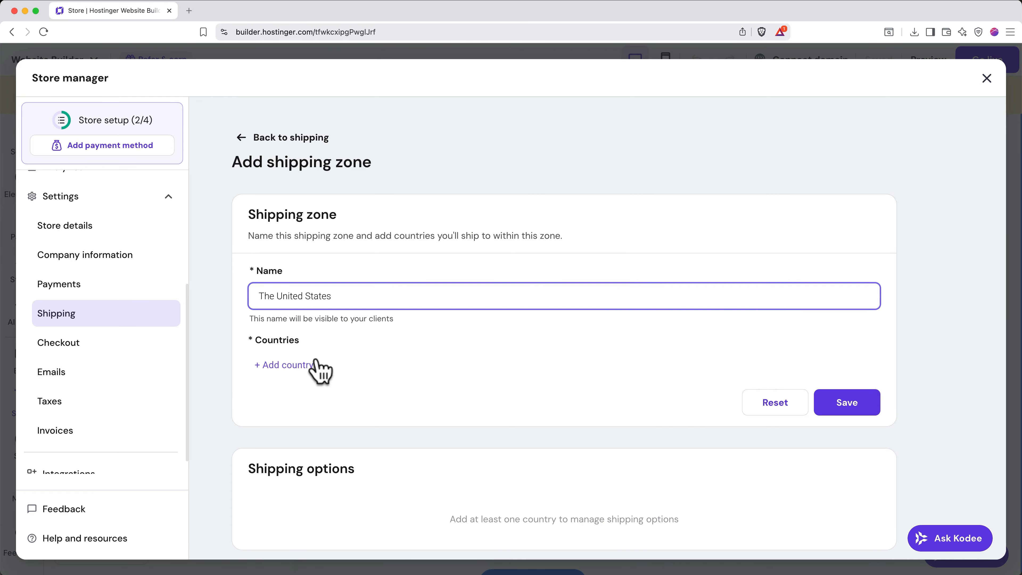
pyautogui.click(303, 366)
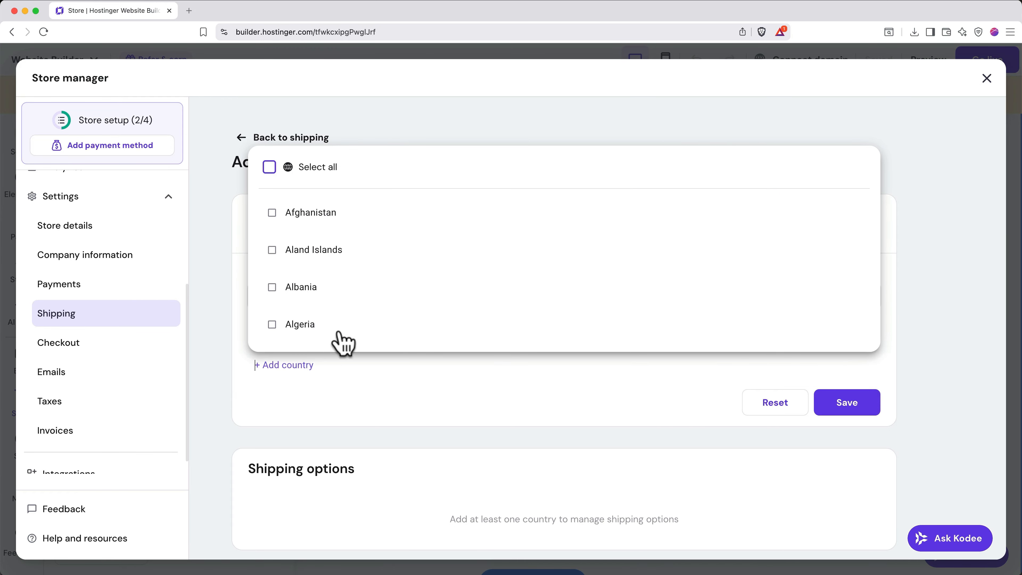
pyautogui.scroll(-15, 338, 341)
pyautogui.scroll(-20, 353, 336)
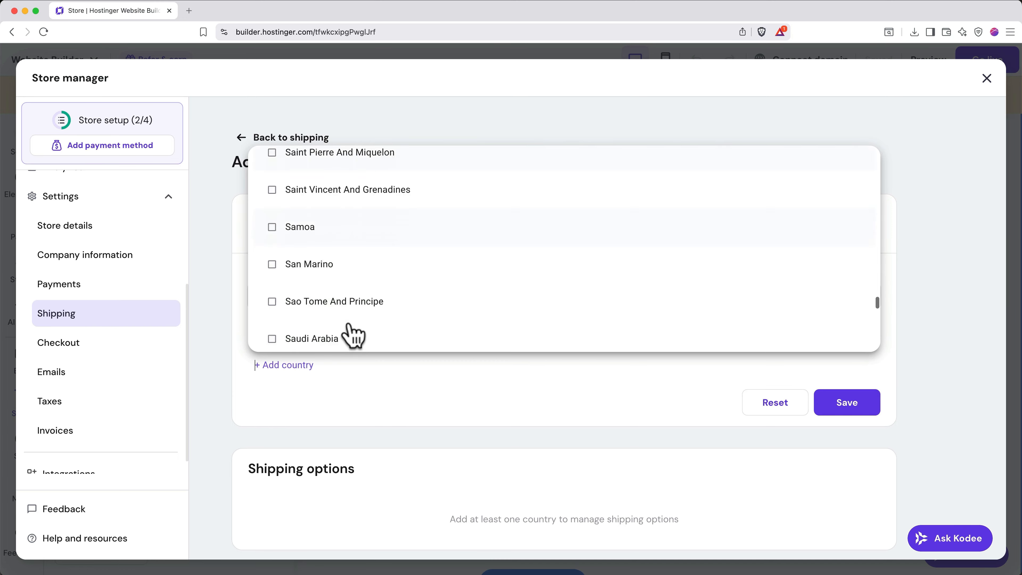
pyautogui.click(340, 261)
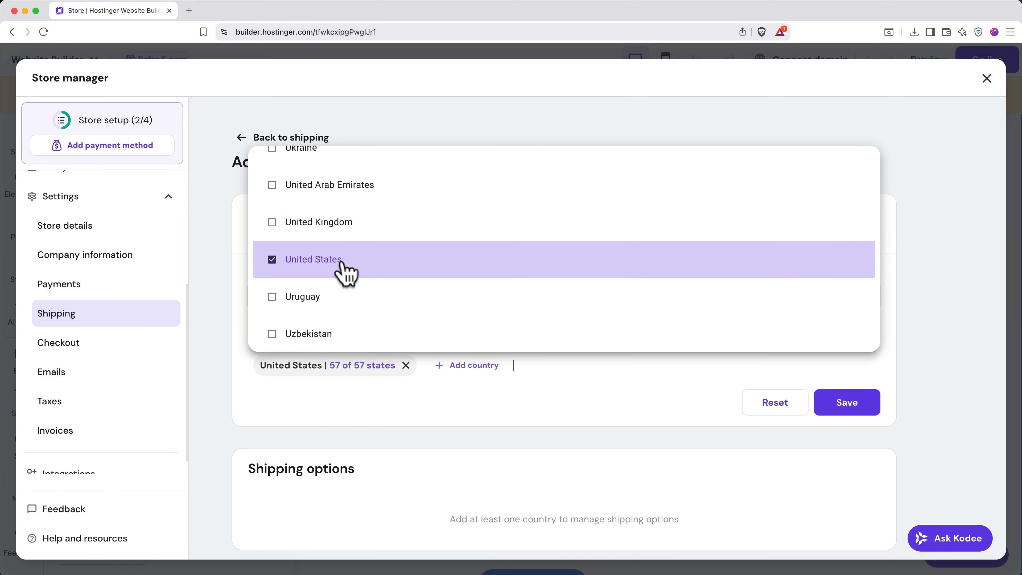
pyautogui.click(386, 414)
pyautogui.click(830, 412)
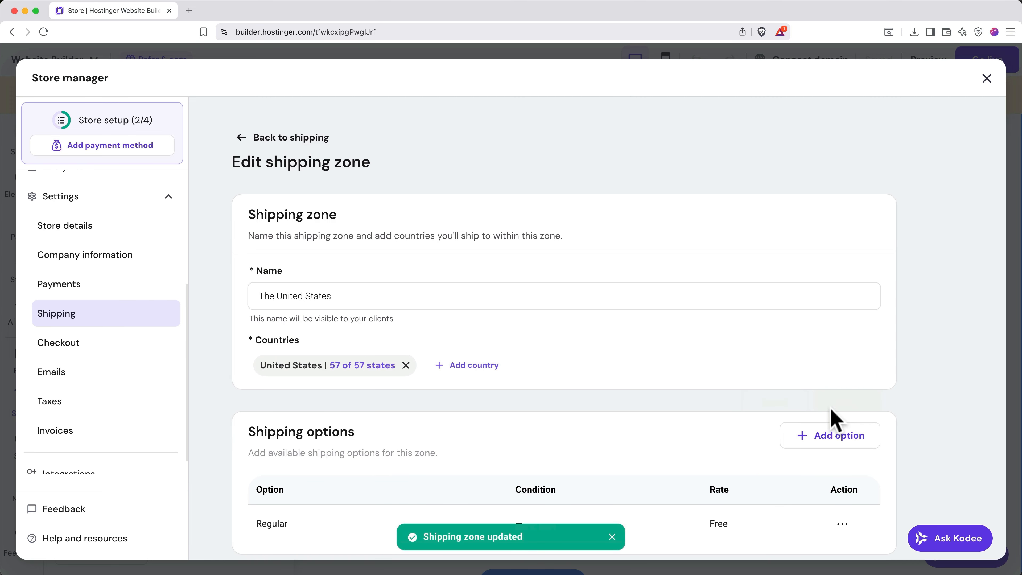
pyautogui.scroll(-2, 832, 411)
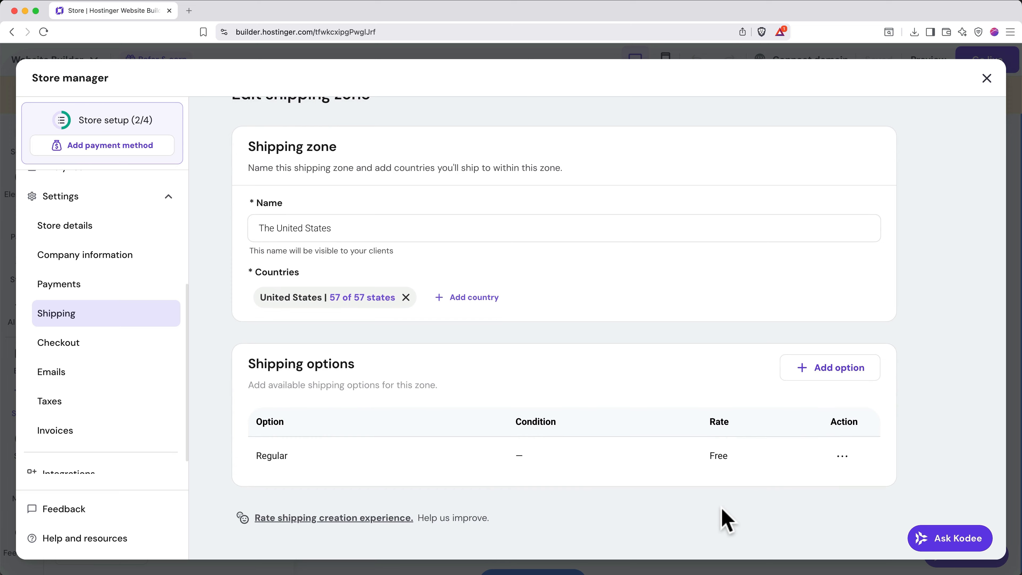
# - Add a Regular shipping option at $5.00 with no order conditions
pyautogui.click(802, 374)
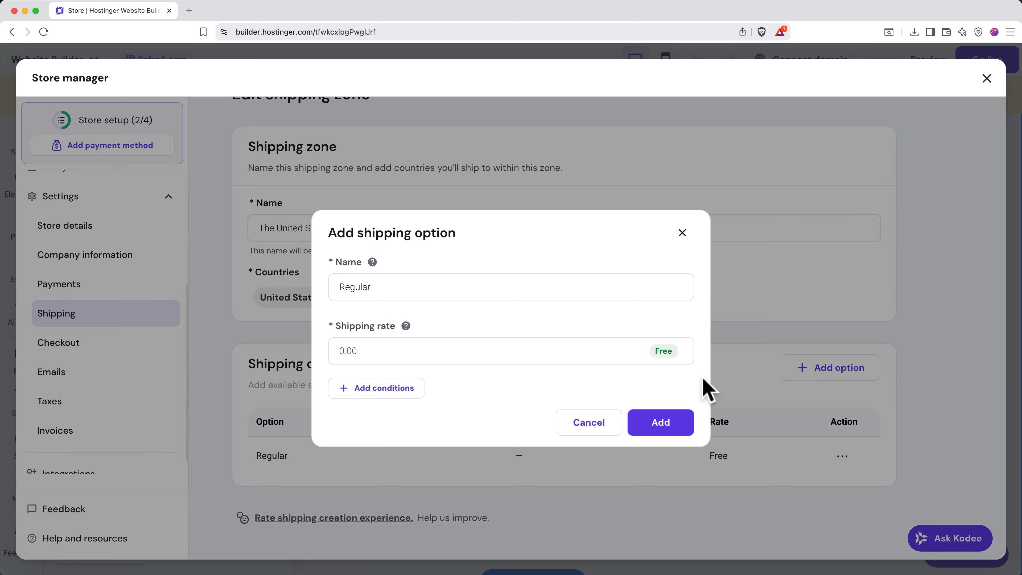
pyautogui.click(538, 346)
pyautogui.write('5')
pyautogui.click(535, 381)
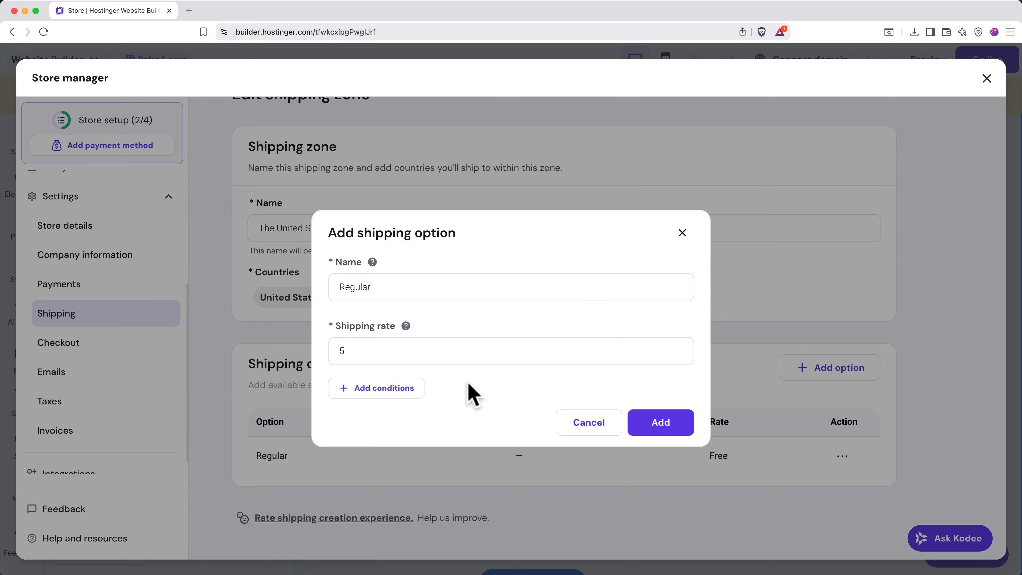
pyautogui.click(396, 402)
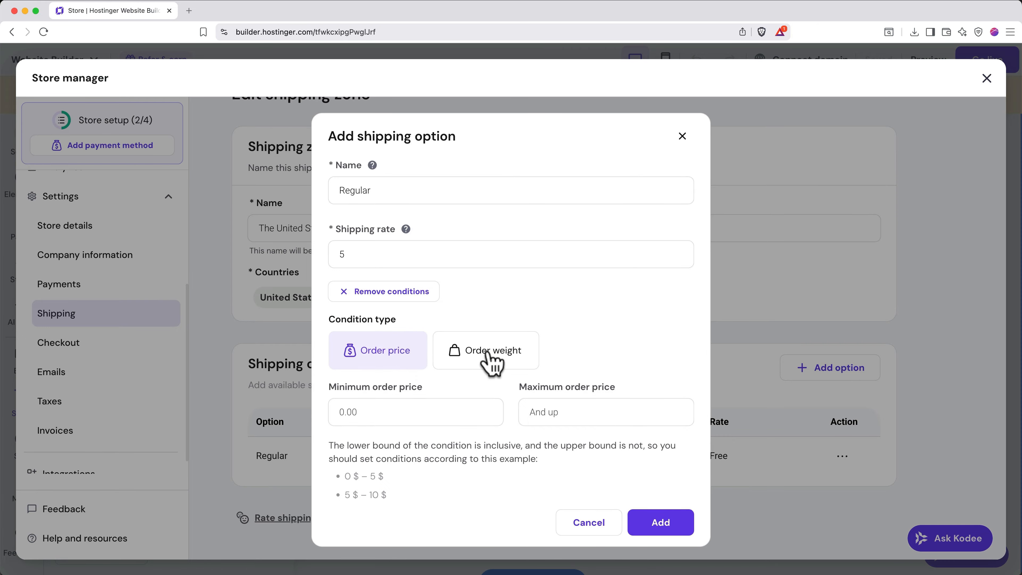
pyautogui.click(411, 306)
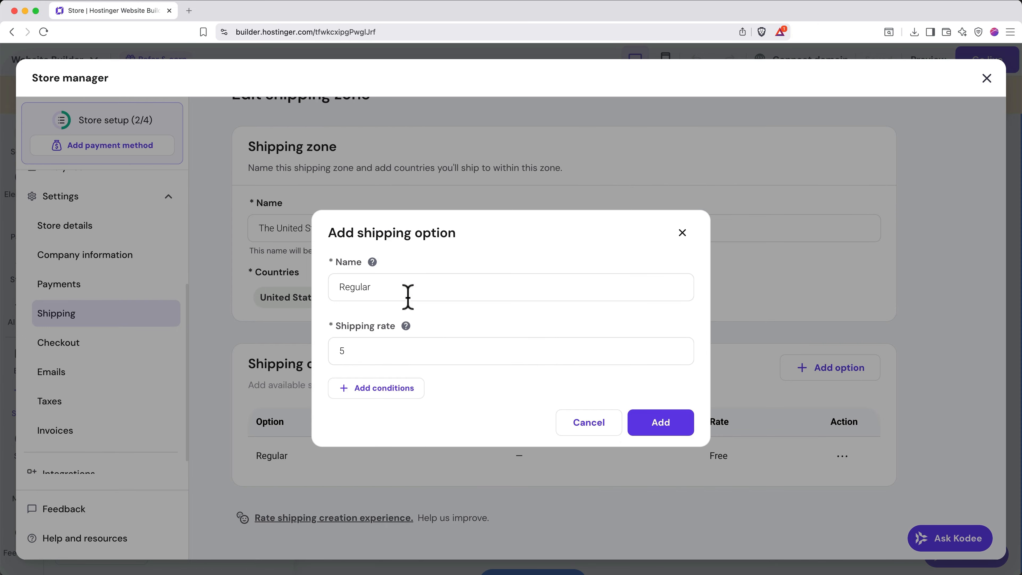
pyautogui.click(661, 426)
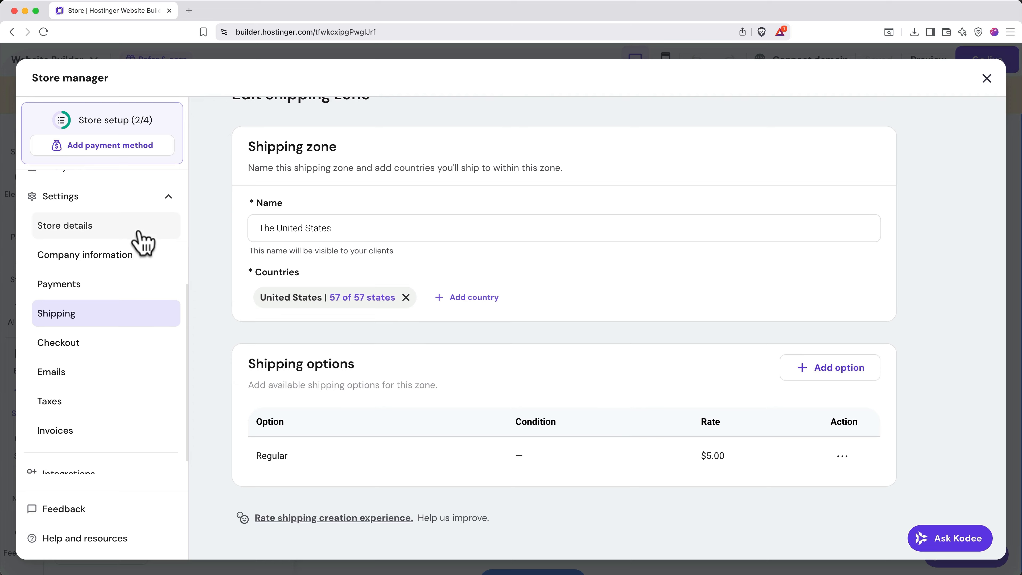
# - Review the Store details and Taxes settings, then close the Store manager
pyautogui.click(137, 243)
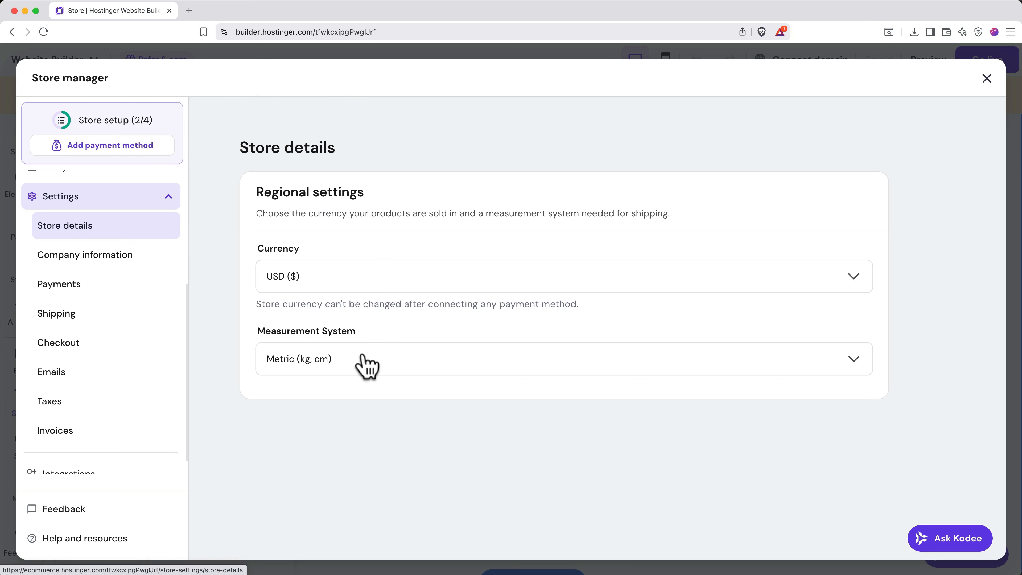
pyautogui.click(109, 403)
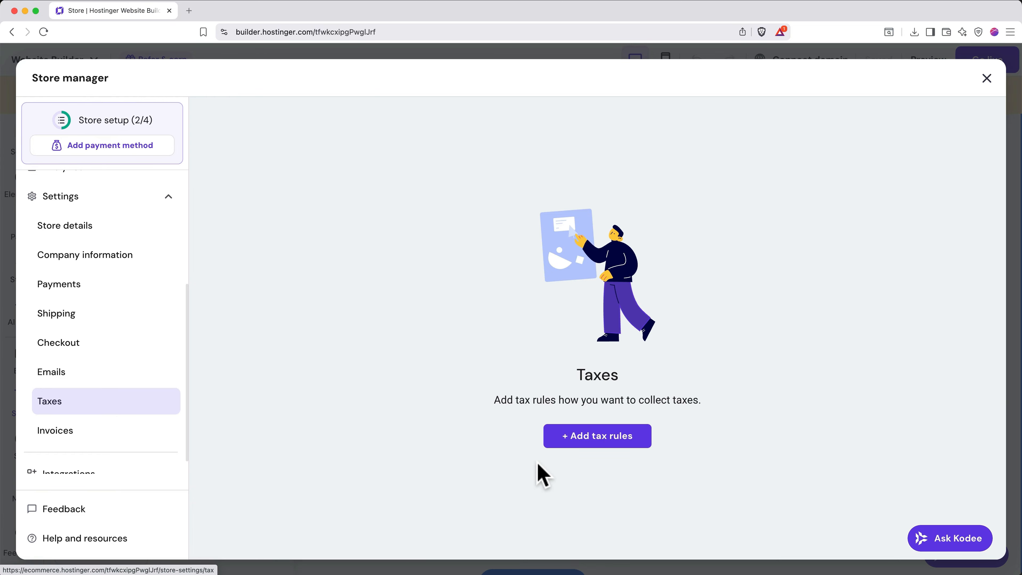
pyautogui.press('Escape')
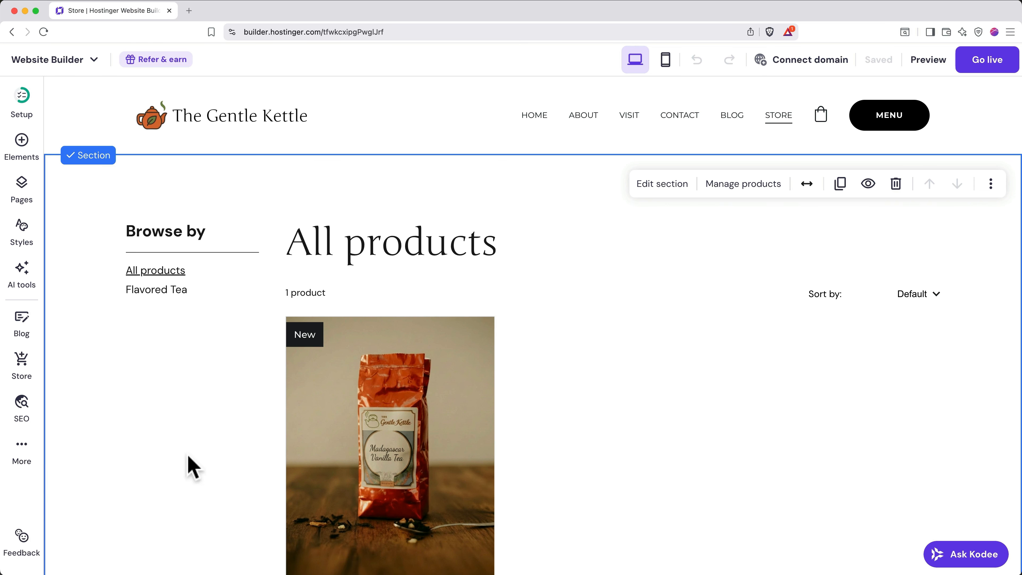
# - Open the Home page's SEO settings and review its preview, keywords, title and meta description
pyautogui.click(23, 406)
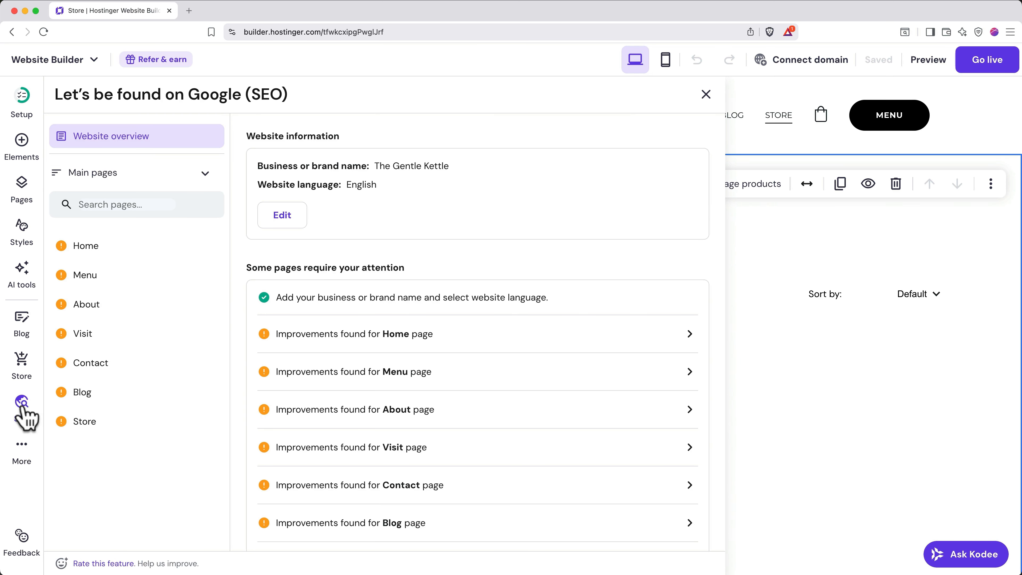
pyautogui.click(123, 262)
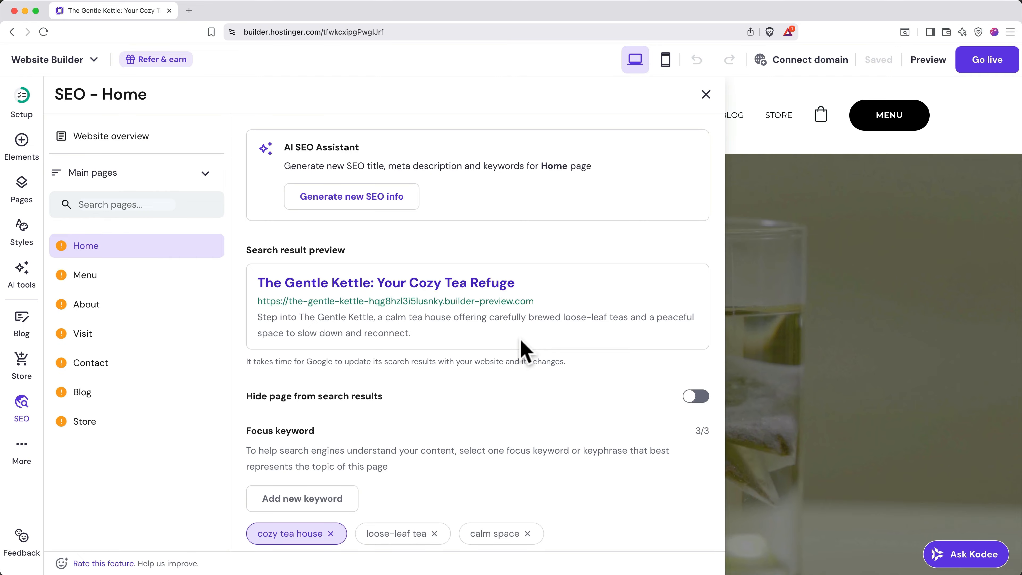
pyautogui.scroll(-7, 520, 341)
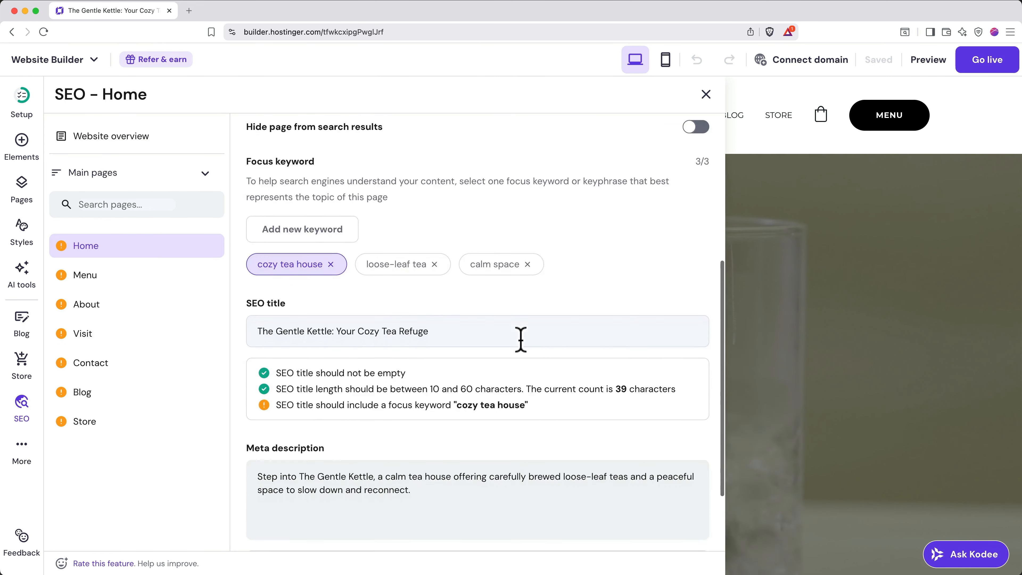
pyautogui.scroll(-3, 520, 342)
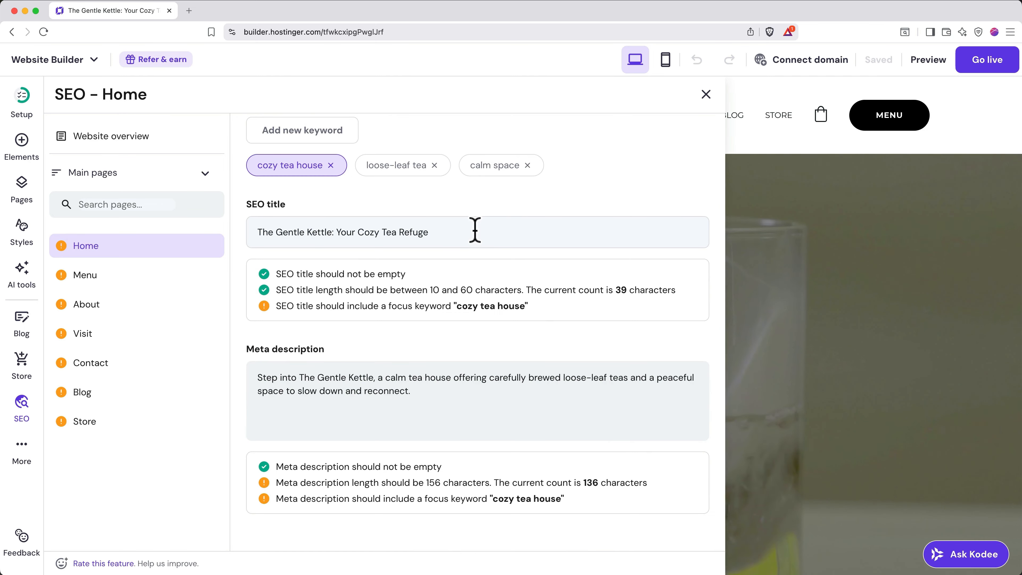
pyautogui.scroll(6, 474, 228)
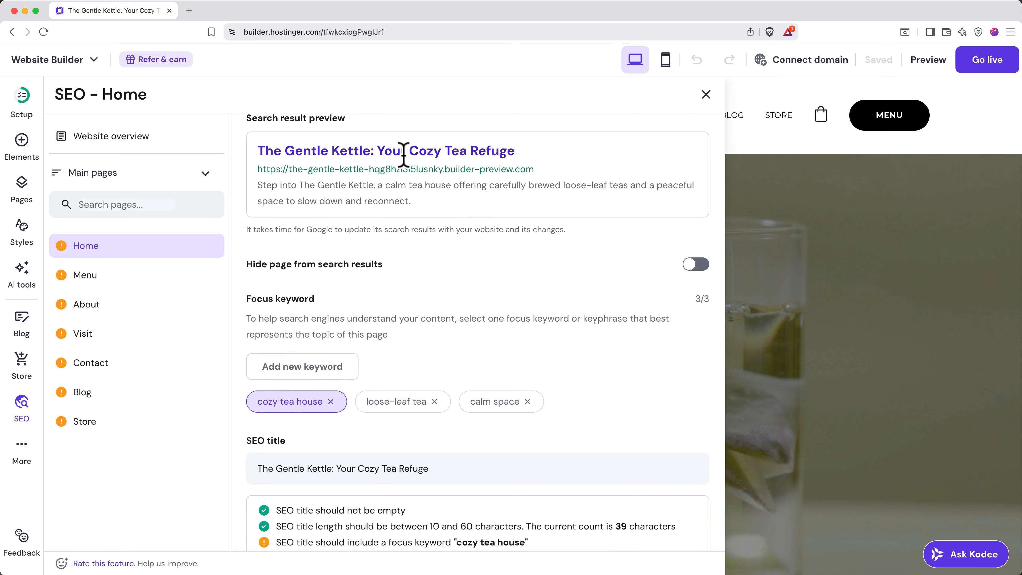
pyautogui.scroll(-2, 428, 458)
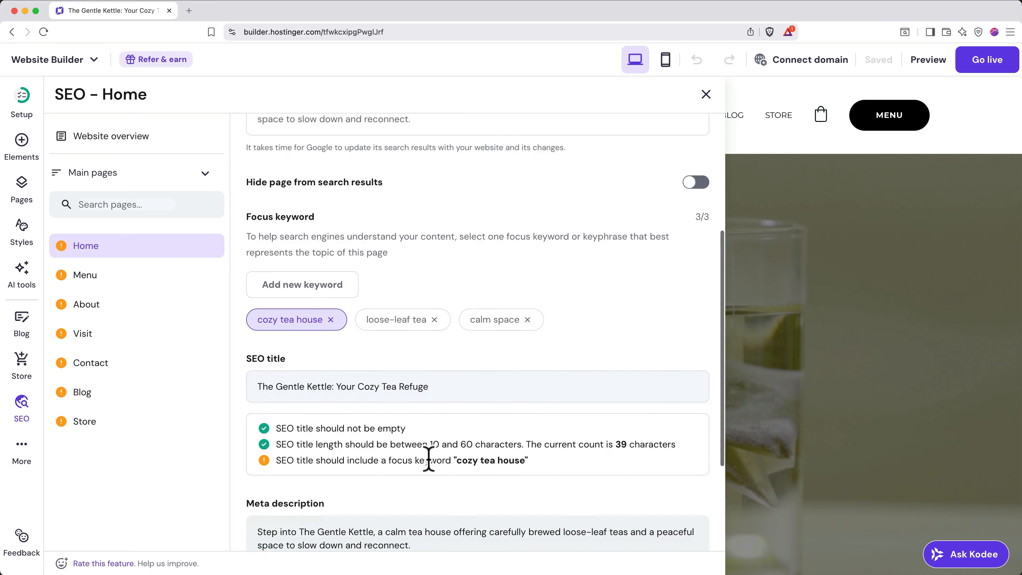
pyautogui.scroll(-3, 428, 459)
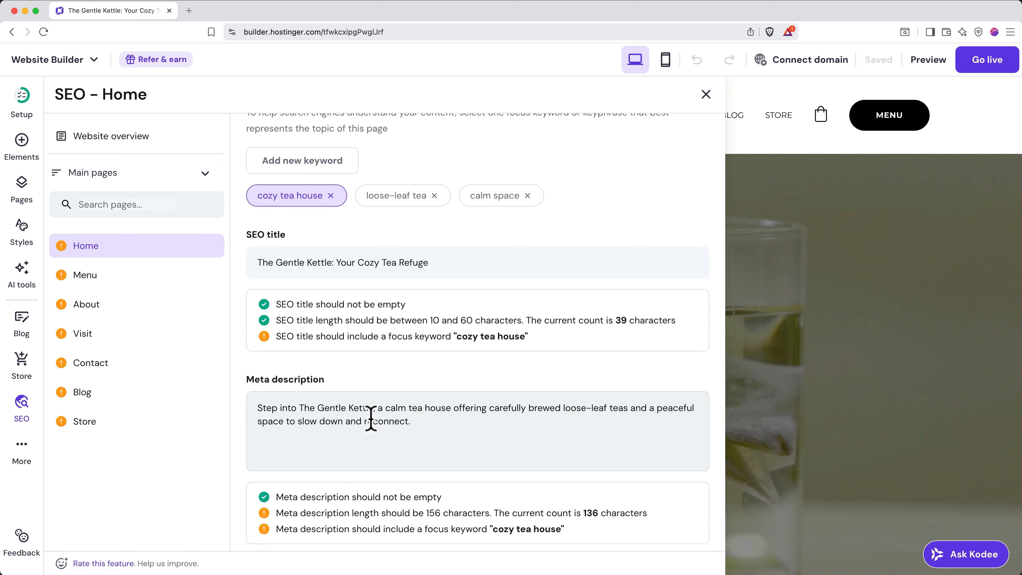
pyautogui.scroll(6, 392, 427)
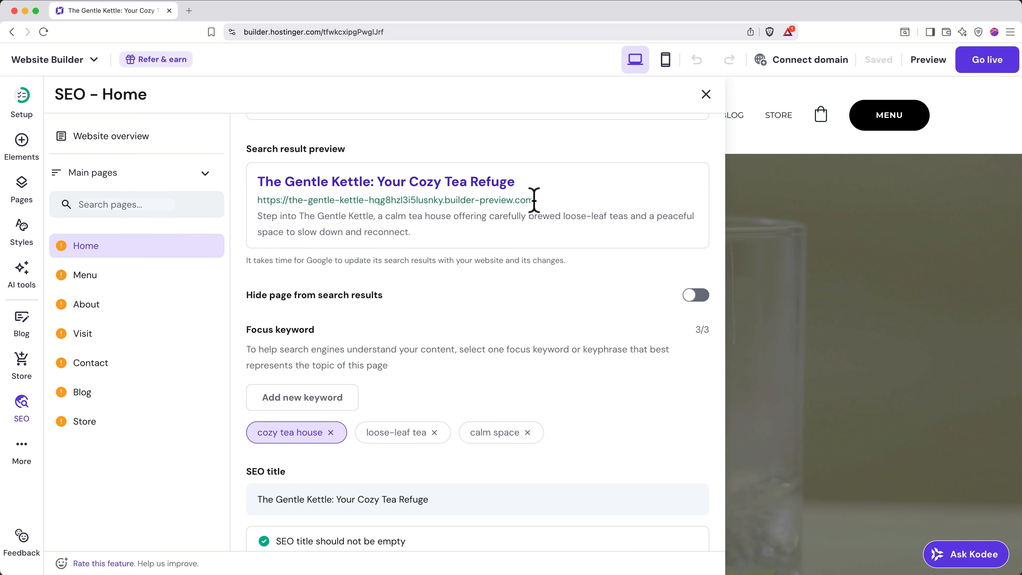
pyautogui.scroll(-7, 513, 292)
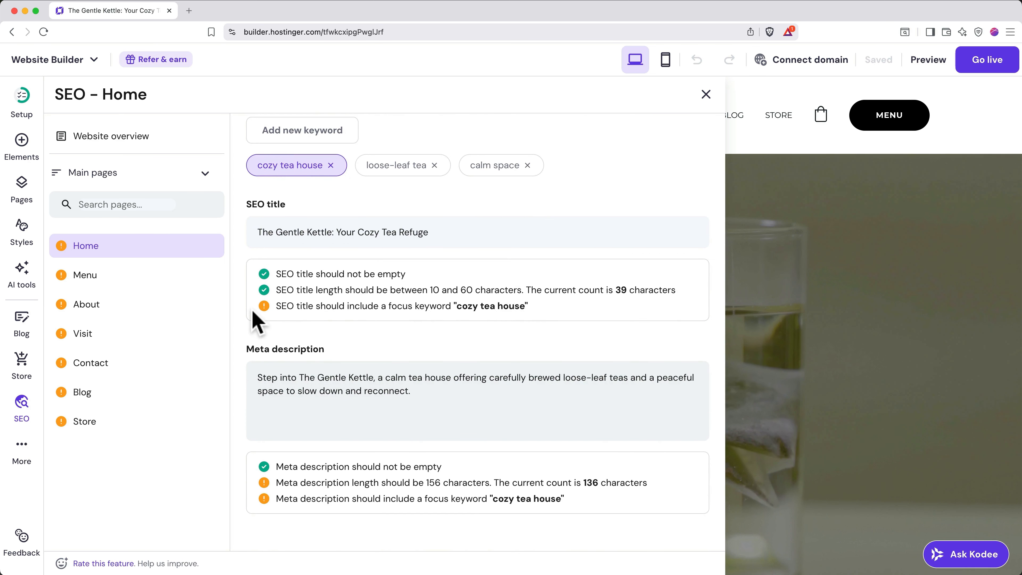
pyautogui.scroll(3, 447, 330)
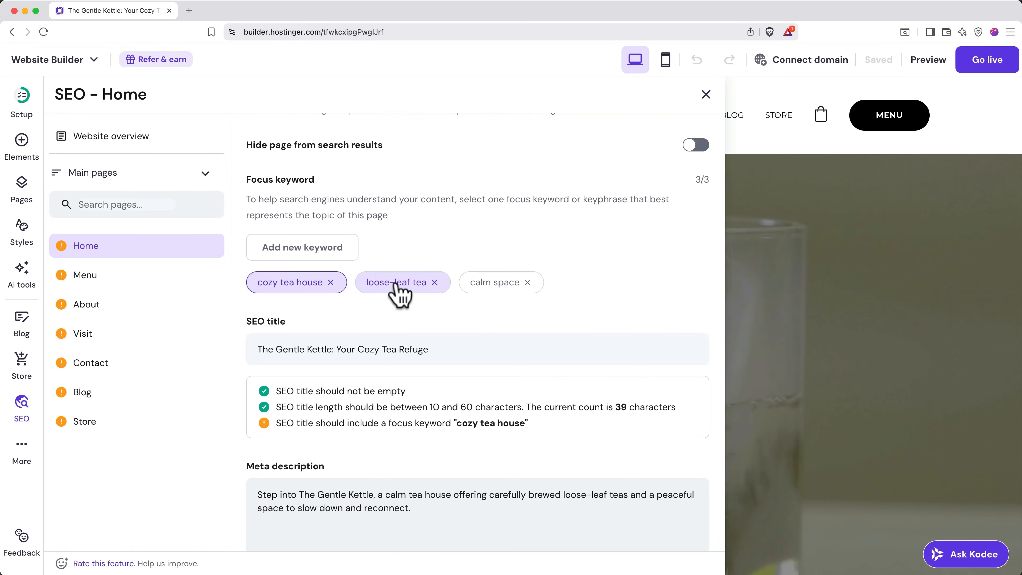
pyautogui.scroll(3, 396, 286)
pyautogui.scroll(5, 396, 287)
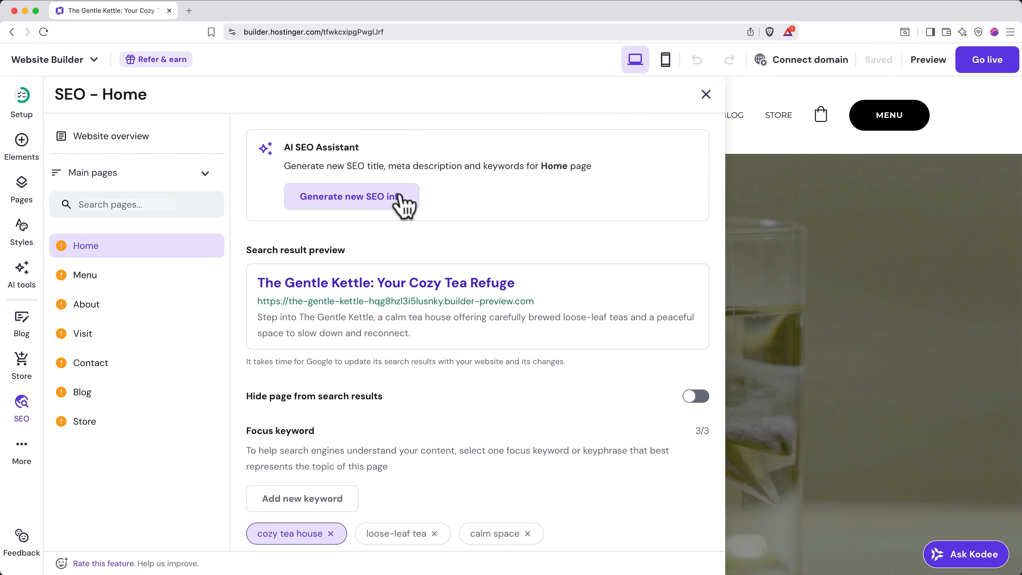
# - AI-generate Home SEO with keywords tea house, loose-leaf teas, peaceful space, and apply it
pyautogui.click(398, 201)
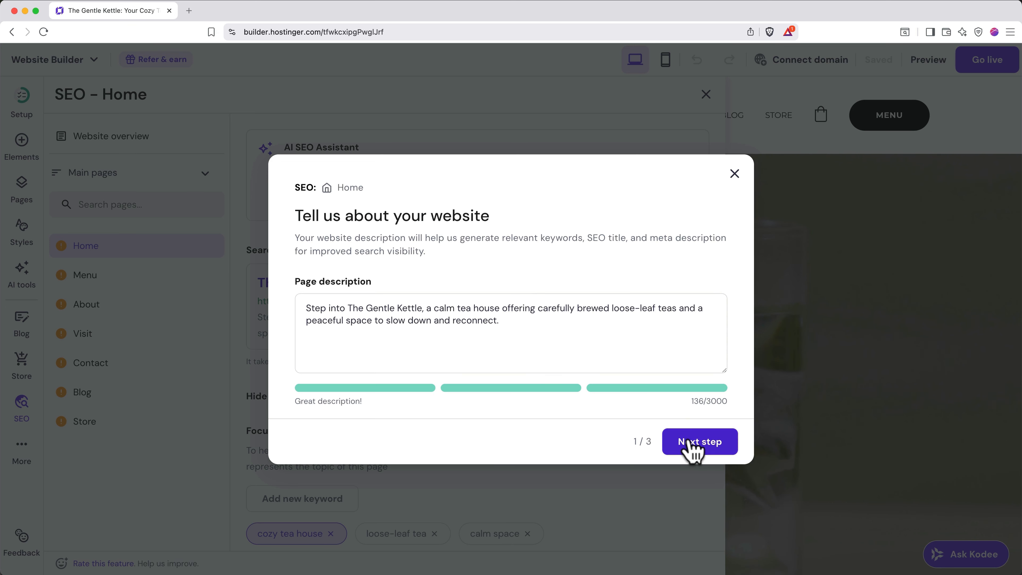
pyautogui.click(692, 447)
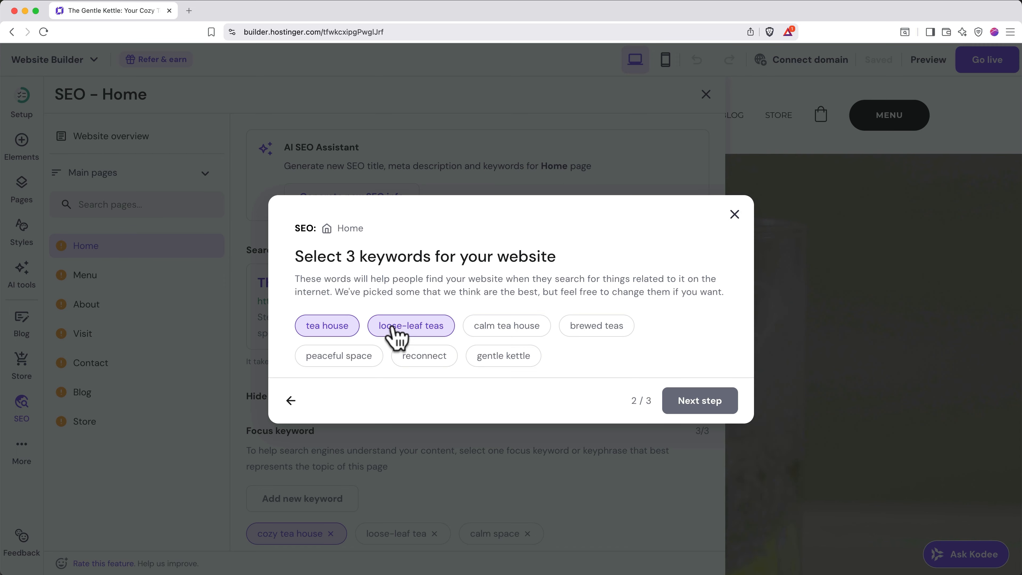
pyautogui.click(368, 358)
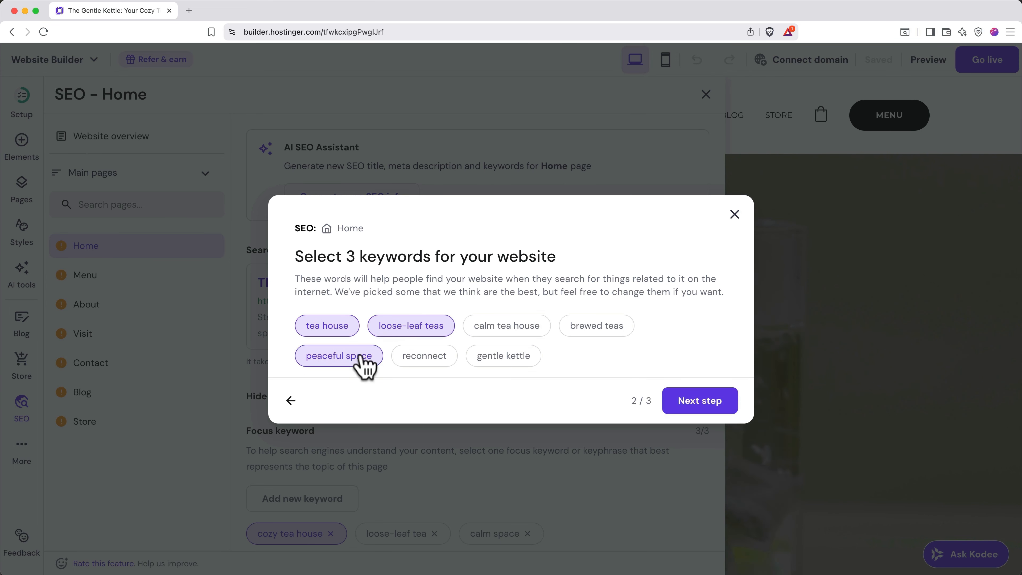
pyautogui.click(705, 405)
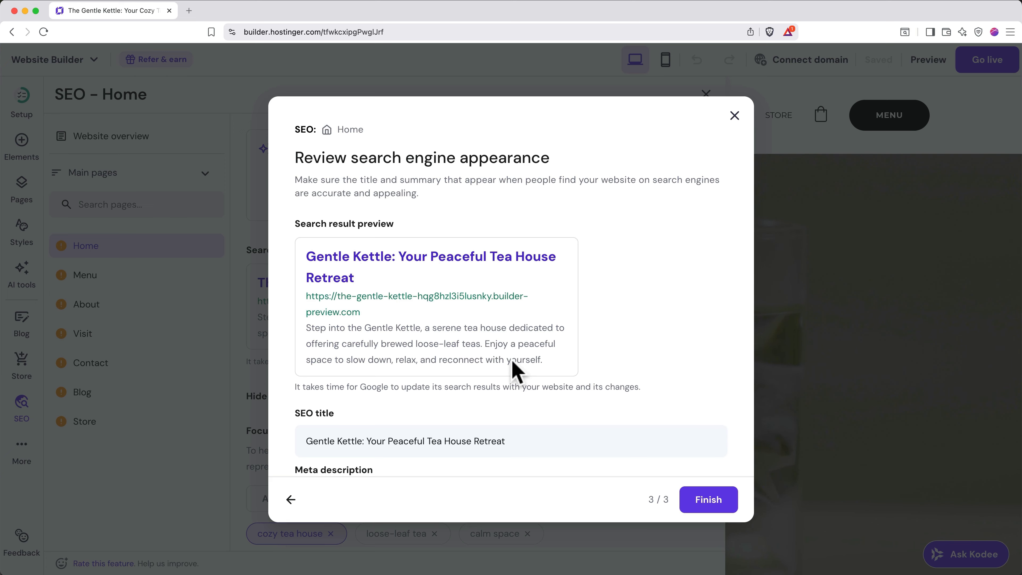
pyautogui.scroll(-3, 512, 359)
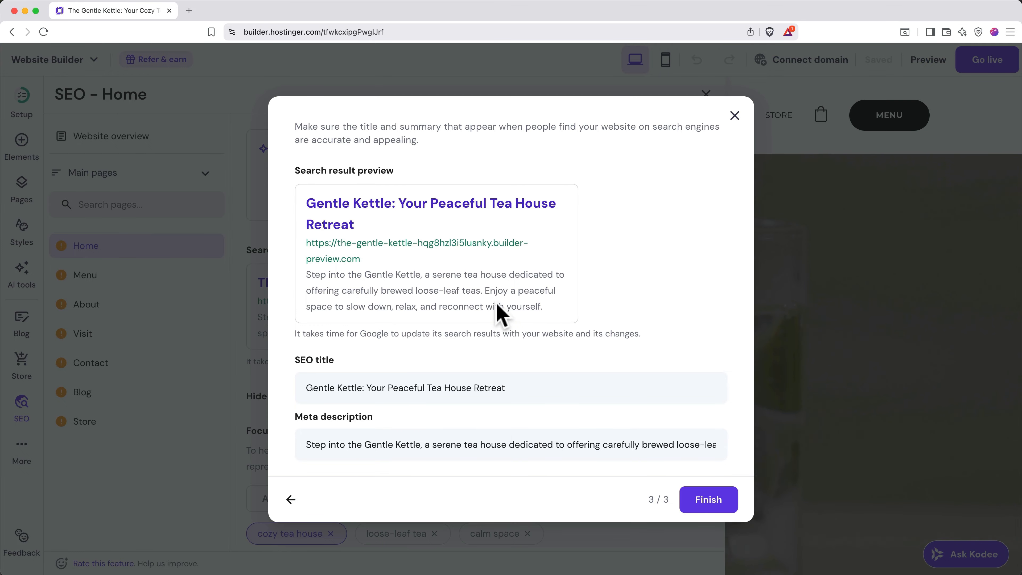
pyautogui.click(708, 499)
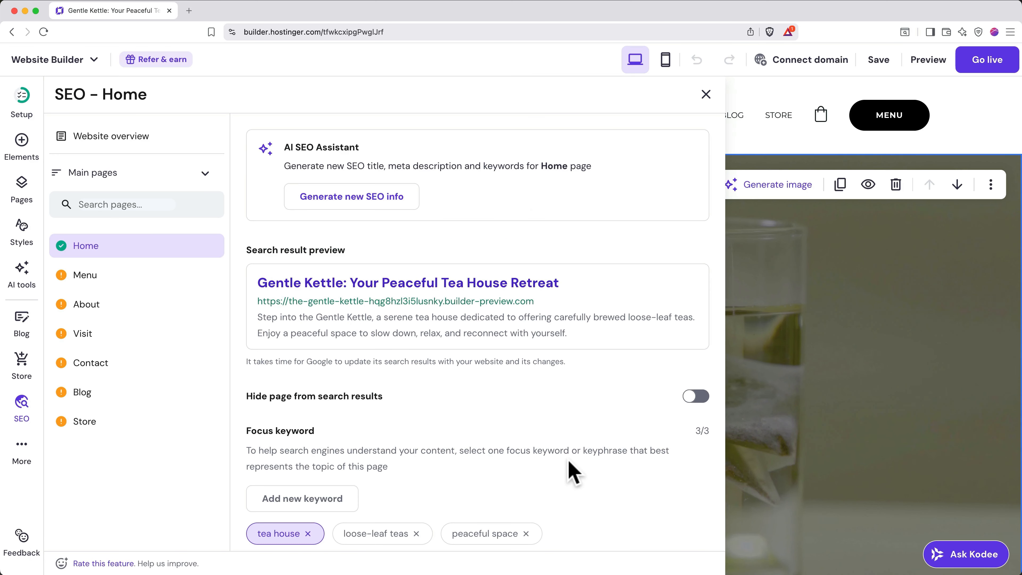
# - Scroll the SEO - Home panel to check the saved title and meta description
pyautogui.scroll(-5, 570, 463)
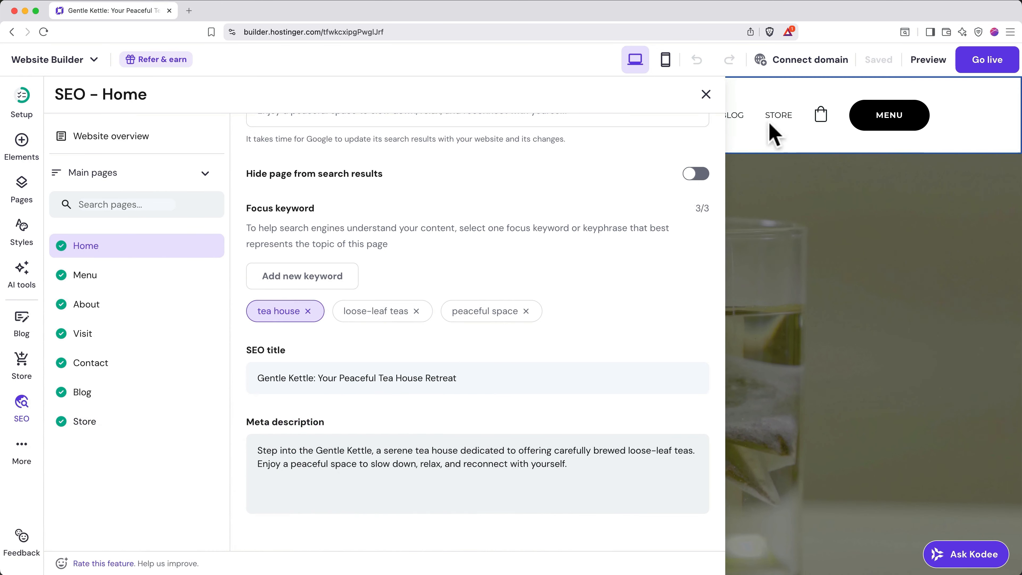
# - Claim the site's free domain from the Connect domain offer
pyautogui.click(809, 60)
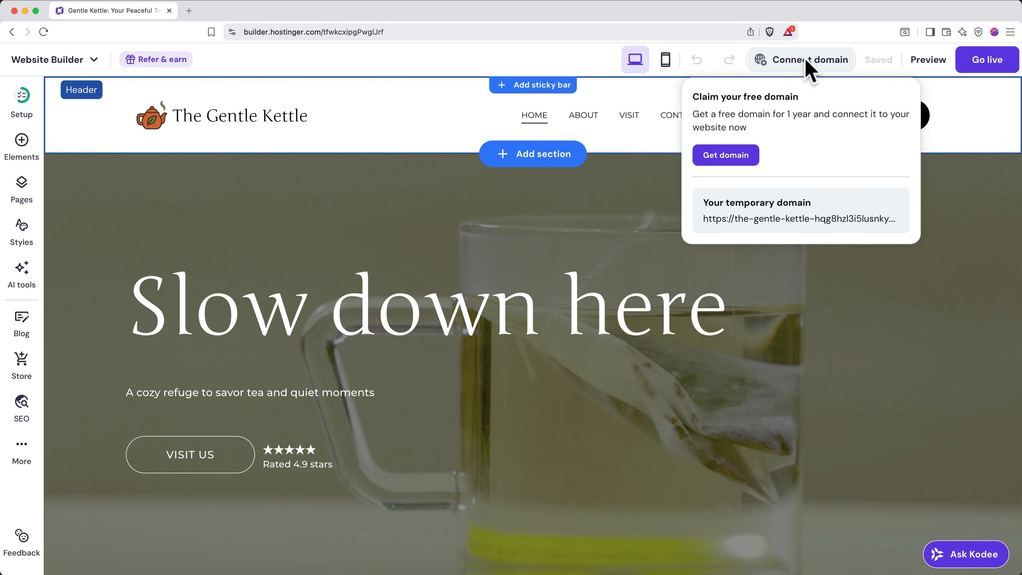
pyautogui.click(732, 158)
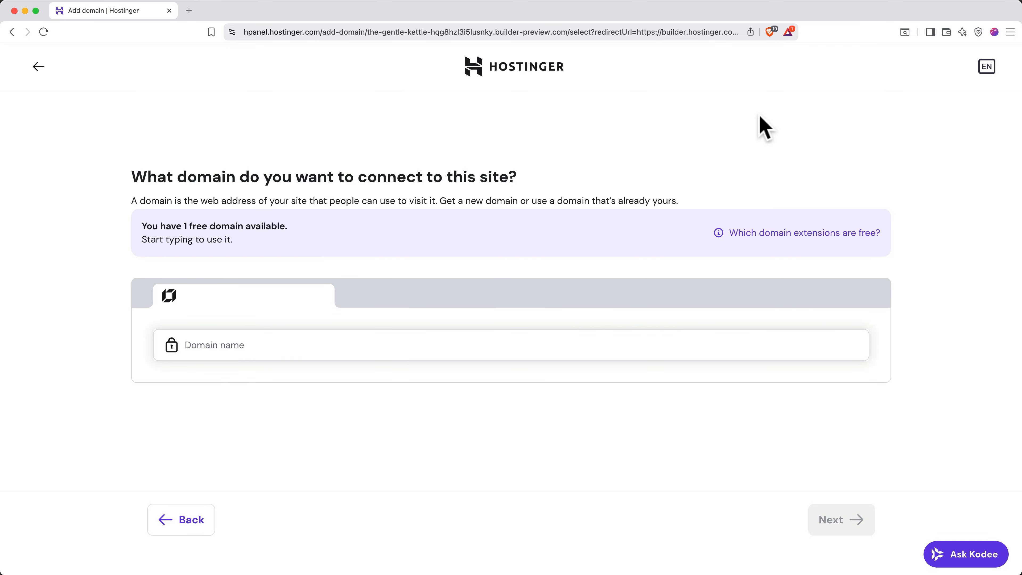
# - Choose the free thegentlekettle.com domain and complete its registration with contact details
pyautogui.click(502, 342)
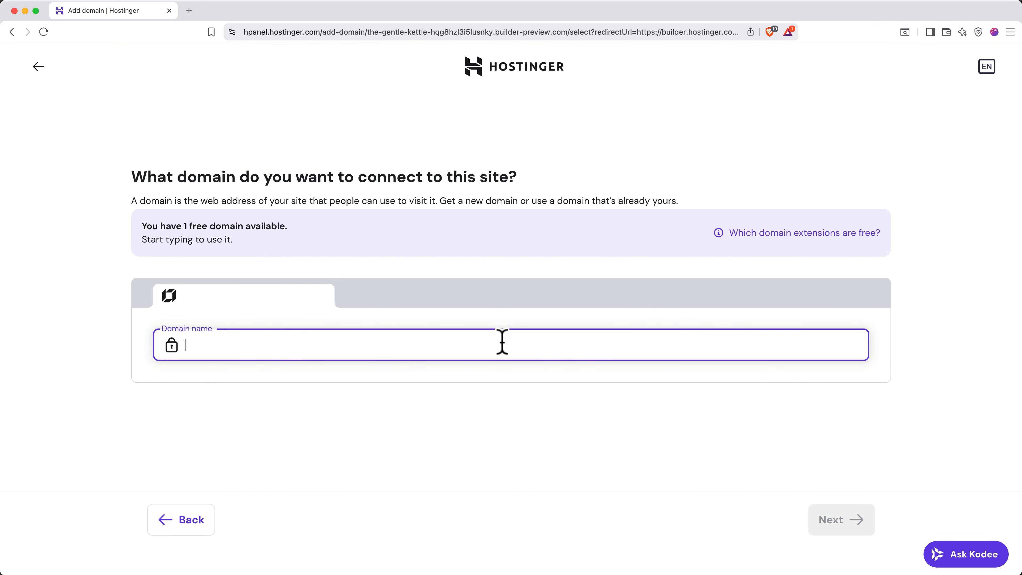
pyautogui.write('thegentlekettle.com')
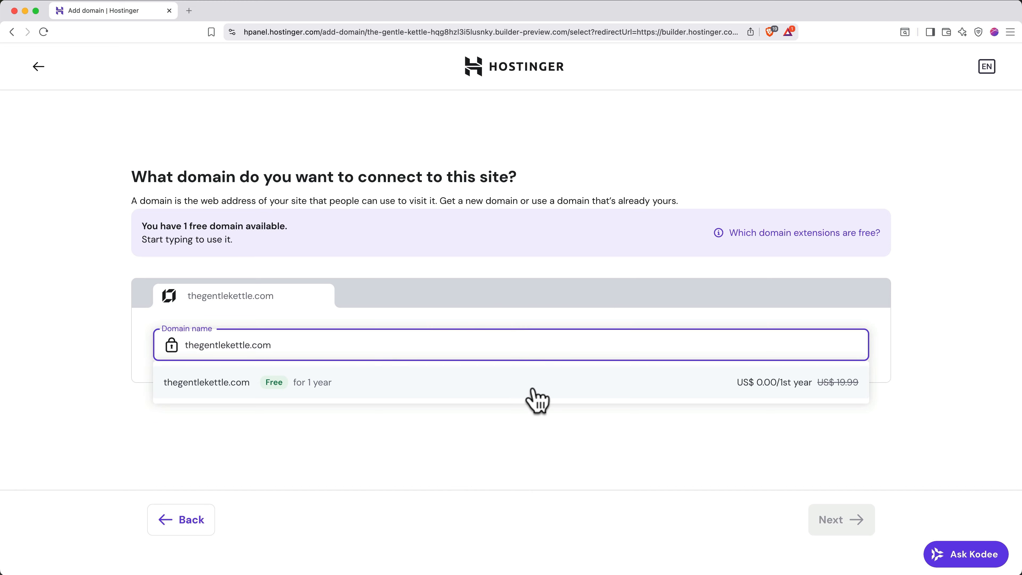
pyautogui.click(744, 393)
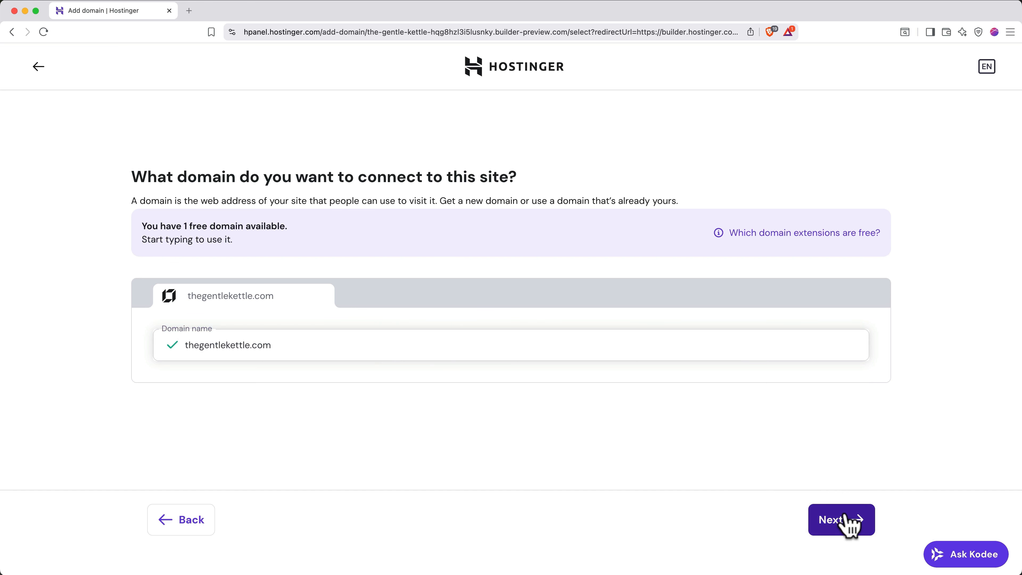
pyautogui.click(849, 525)
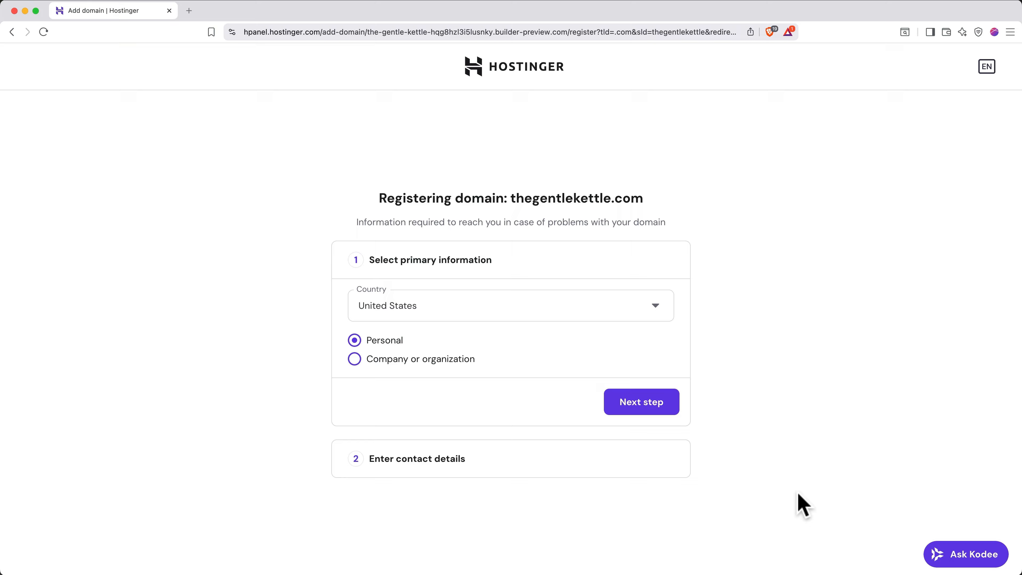
pyautogui.click(670, 403)
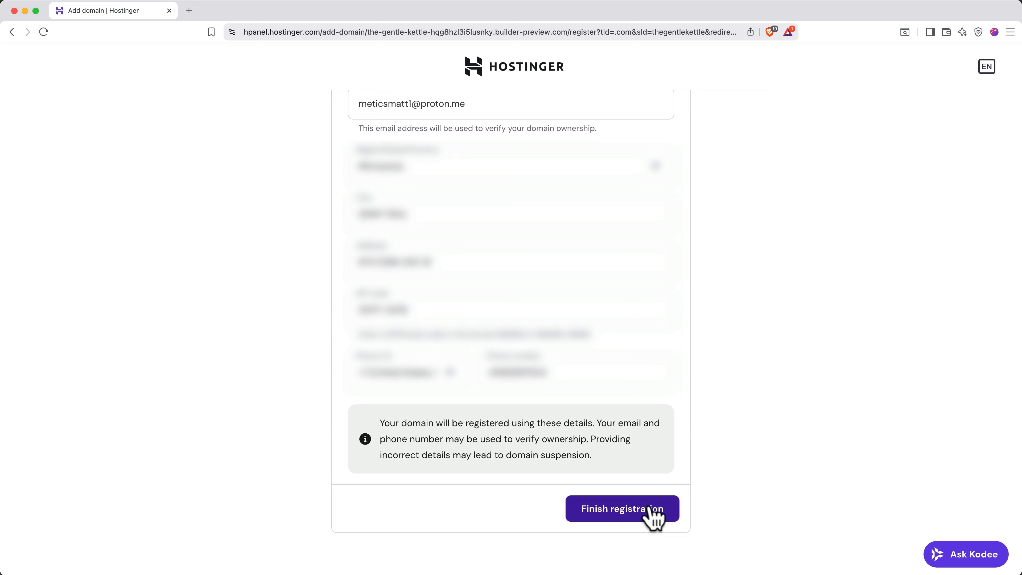
pyautogui.click(651, 508)
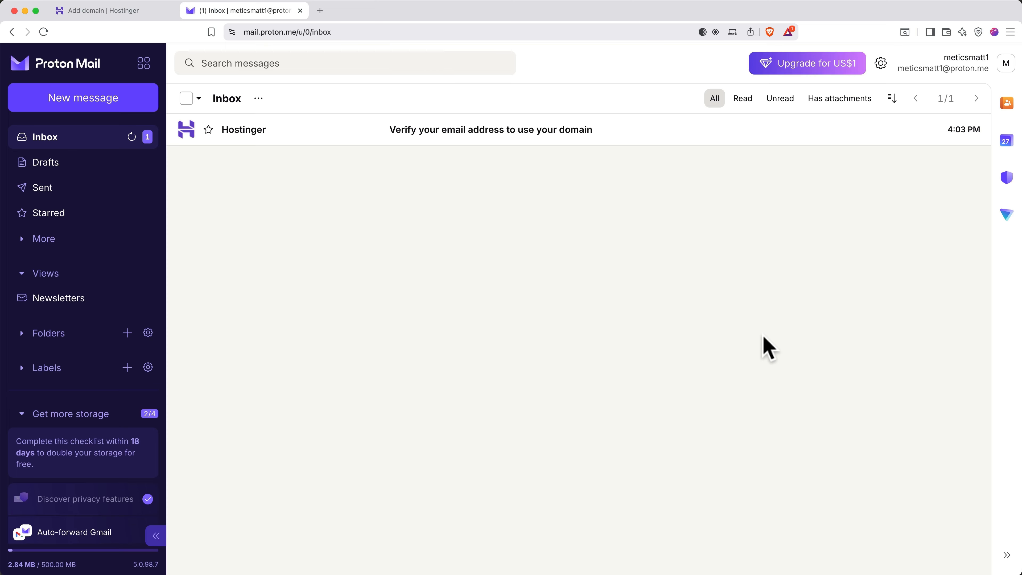
# - Verify the contact email through Hostinger's 'Verify your email address' message link
pyautogui.click(655, 134)
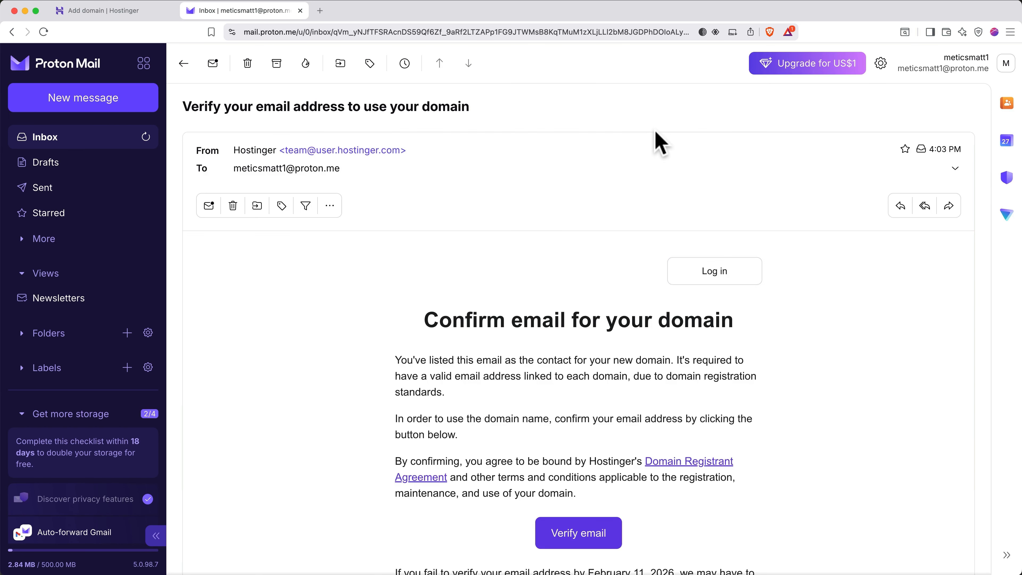
pyautogui.scroll(-3, 660, 143)
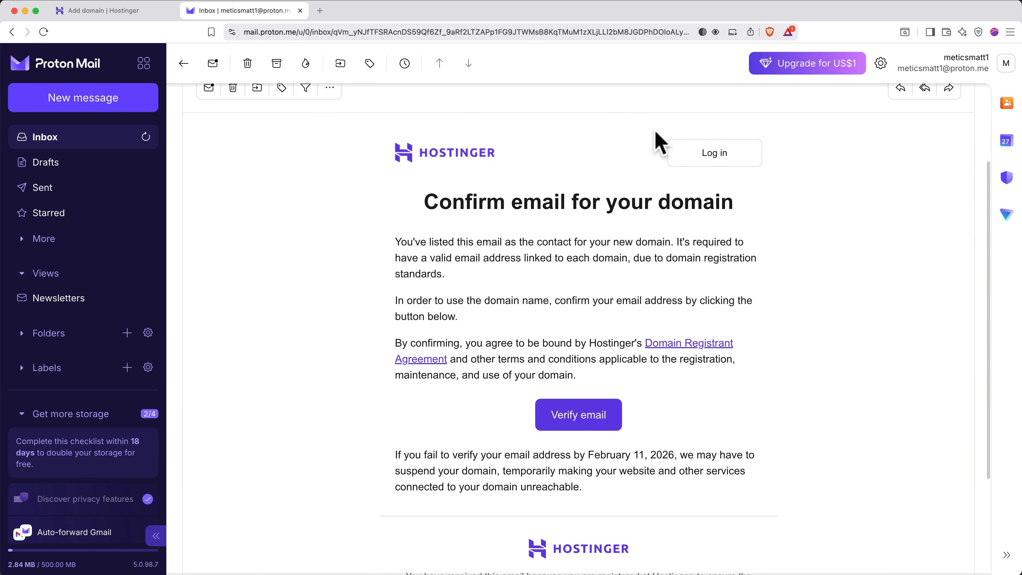
pyautogui.click(597, 411)
pyautogui.click(654, 389)
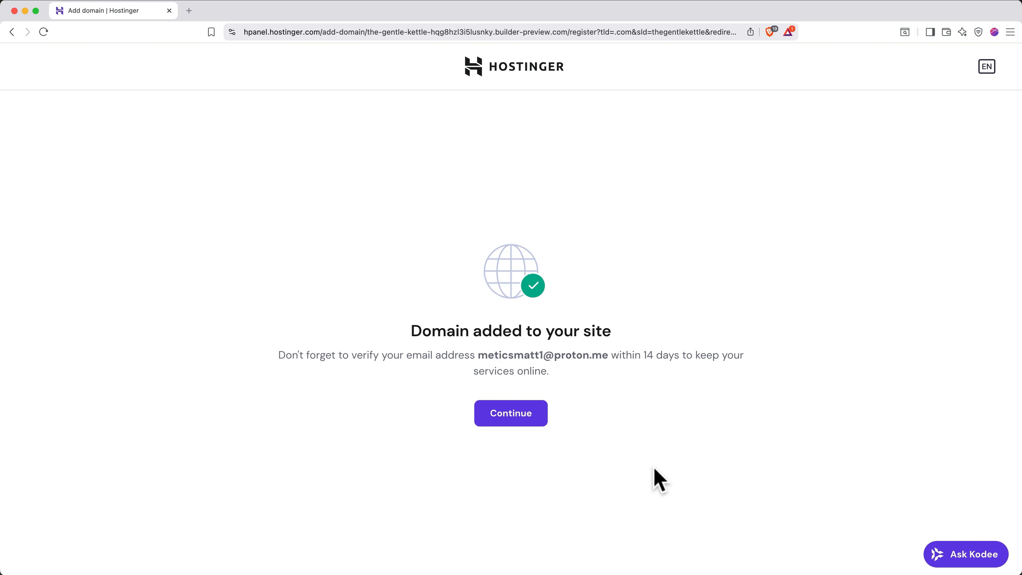
# - Go live with the site at thegentlekettle.com and view the published Slow down here page
pyautogui.click(528, 419)
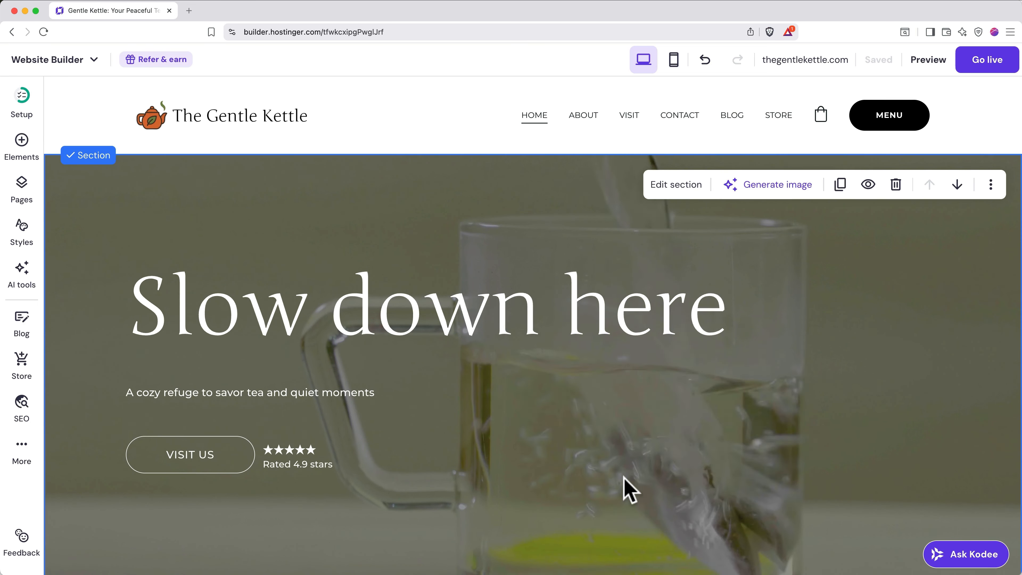
pyautogui.moveTo(824, 68)
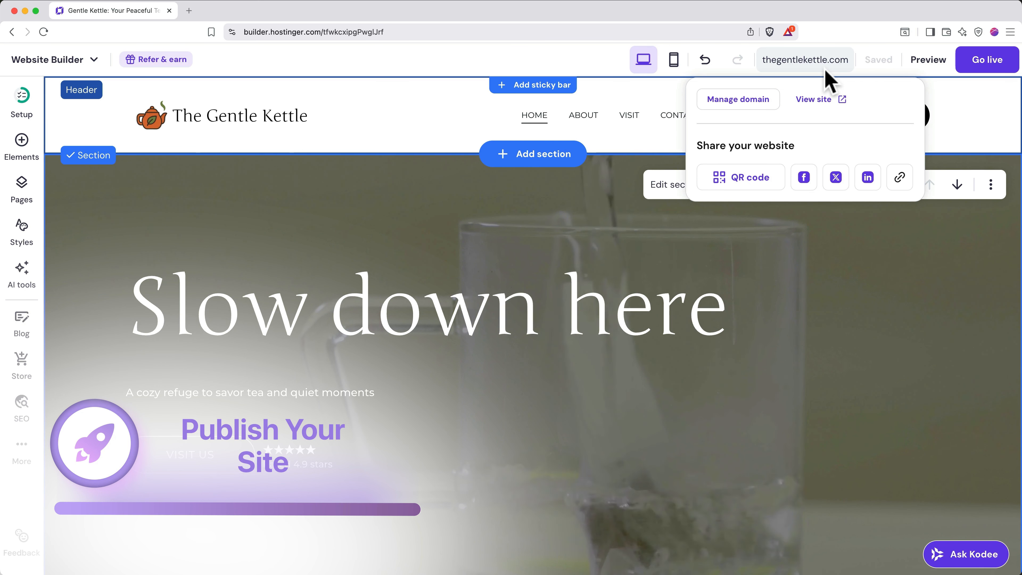
pyautogui.click(987, 61)
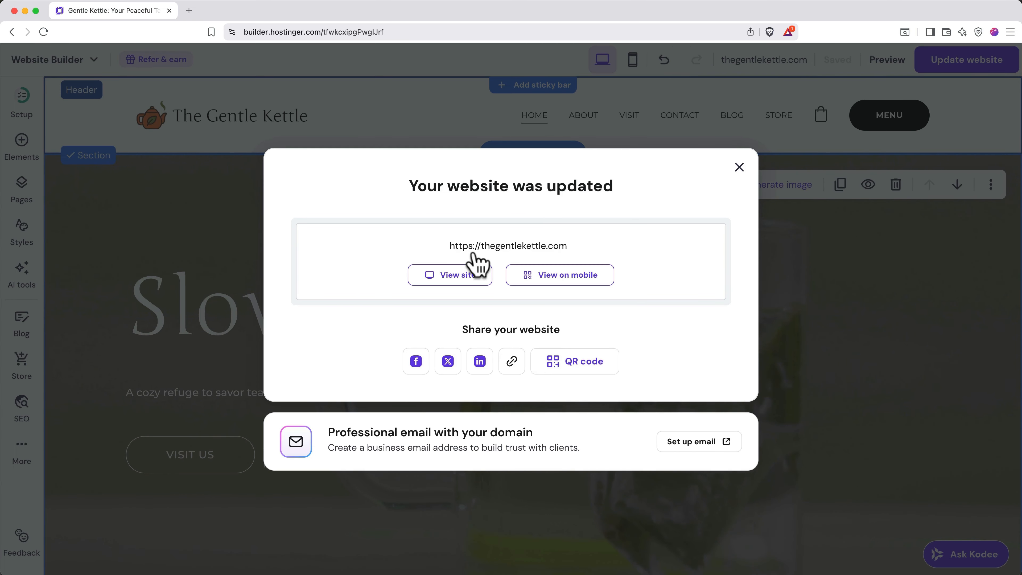
pyautogui.click(463, 277)
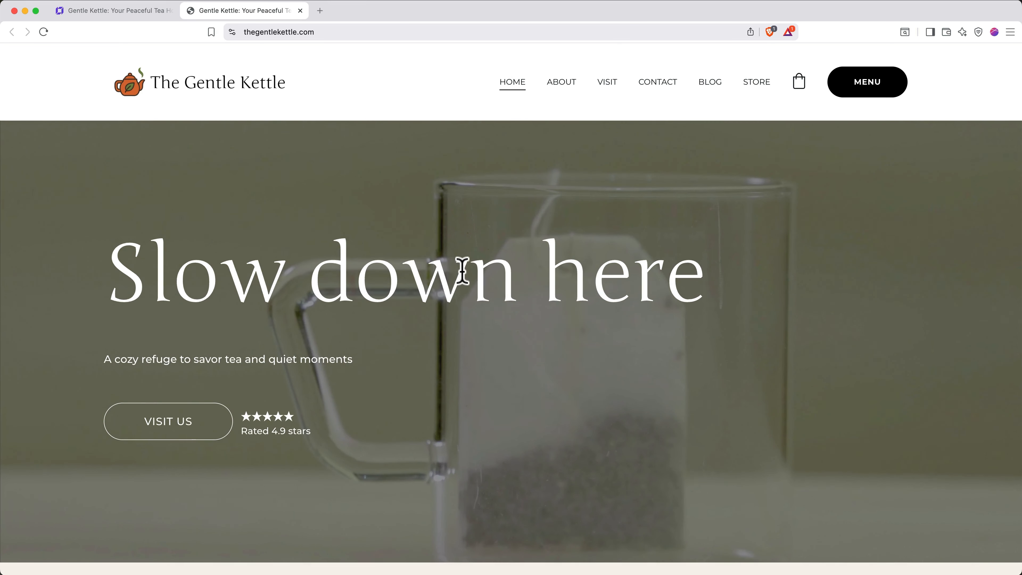
# - Close the thegentlekettle.com tab to return to the Website Builder editor
pyautogui.press('super+w')
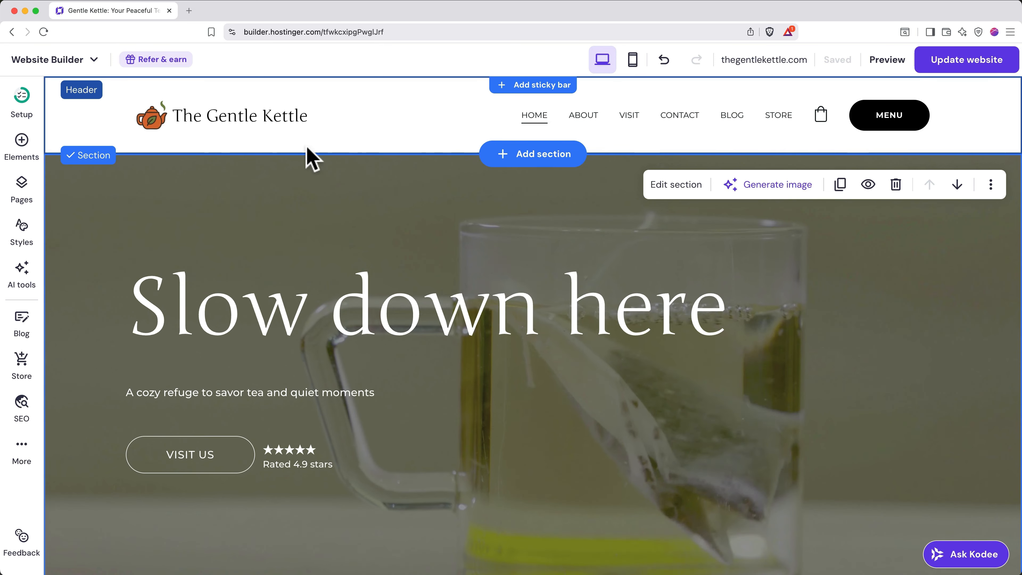
# - From the Hostinger dashboard's Emails page, claim free email for thegentlekettle.com
pyautogui.click(62, 61)
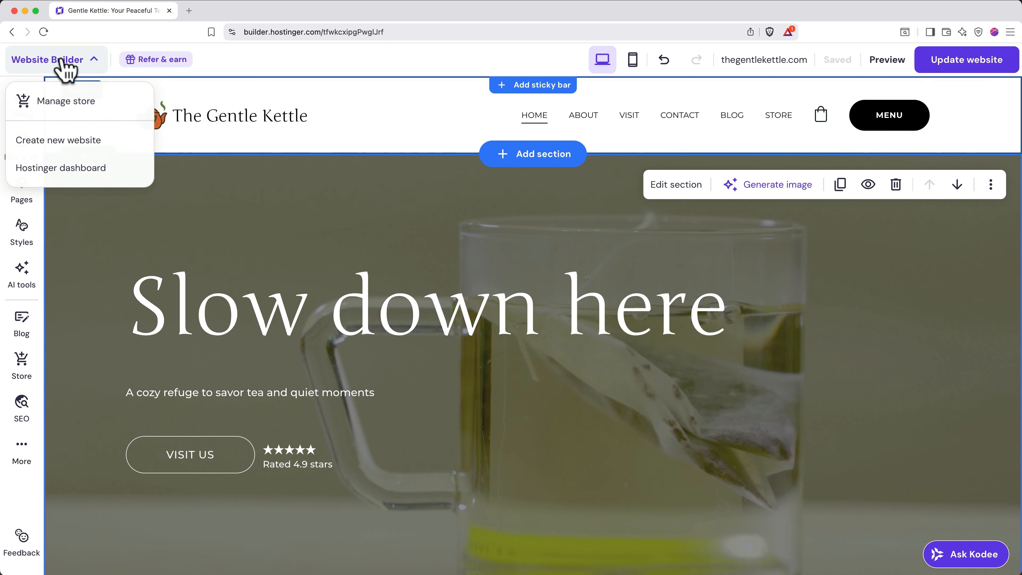
pyautogui.click(62, 168)
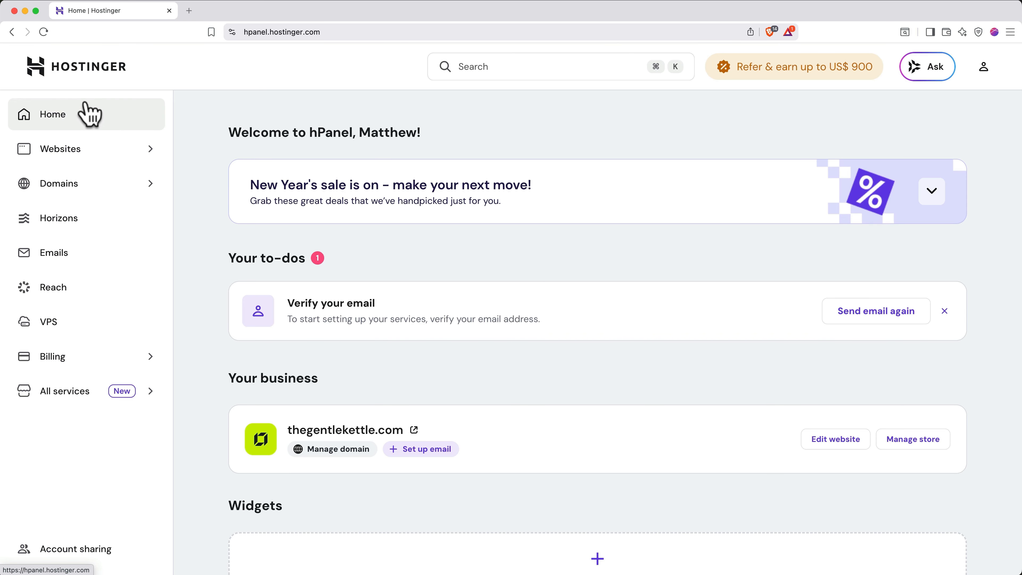
pyautogui.click(61, 252)
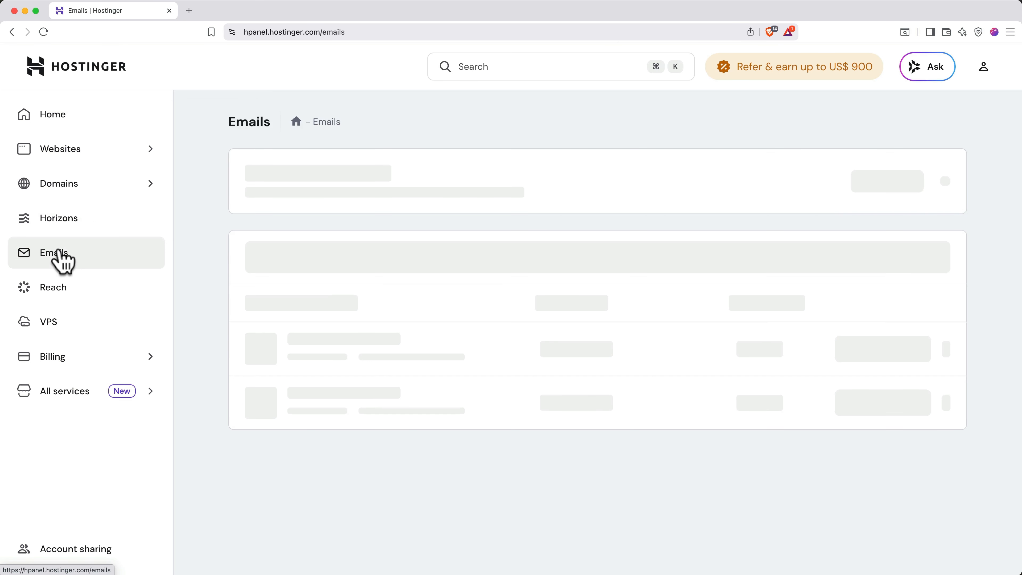
pyautogui.scroll(-3, 205, 314)
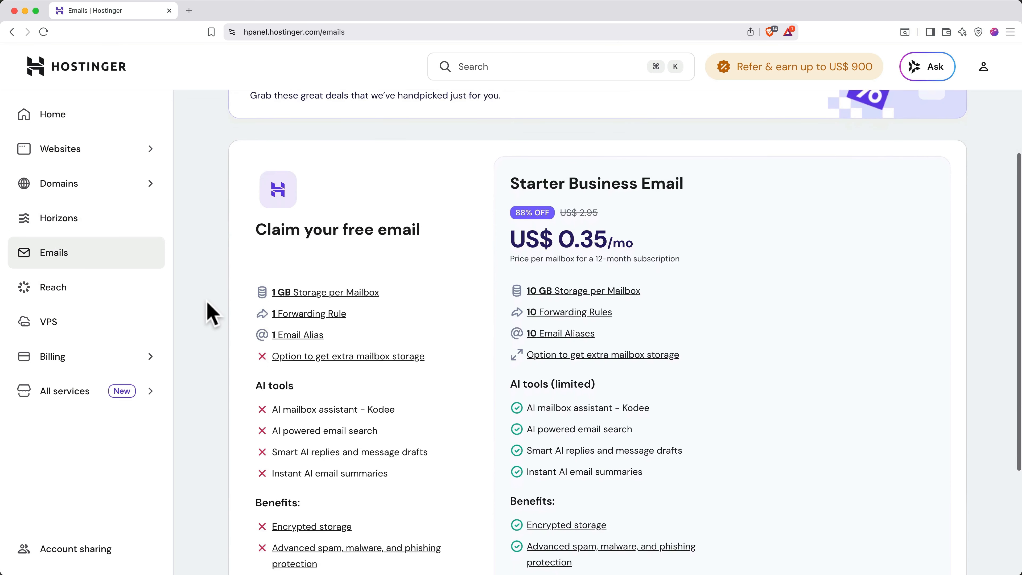
pyautogui.scroll(-4, 210, 312)
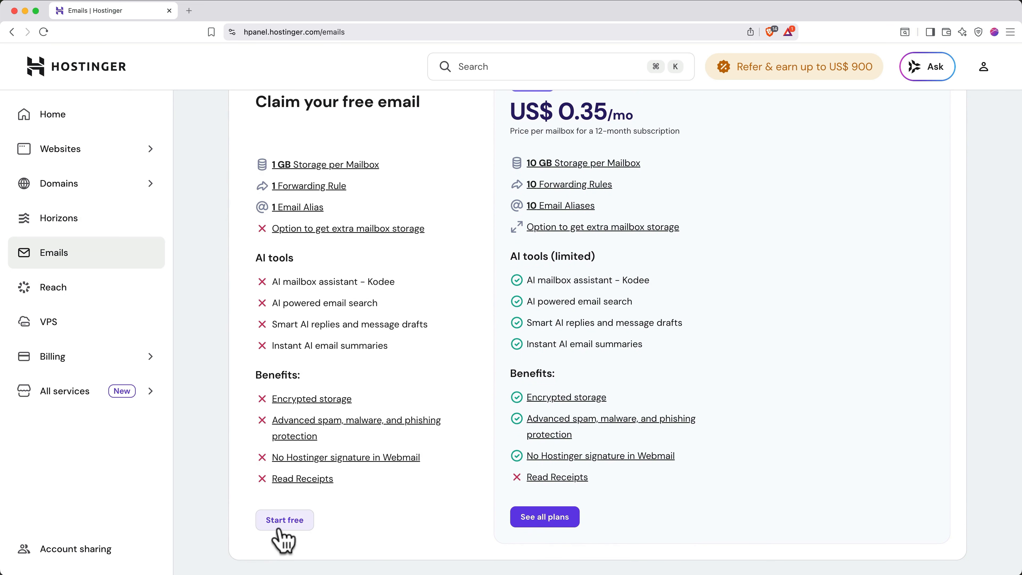
pyautogui.click(284, 521)
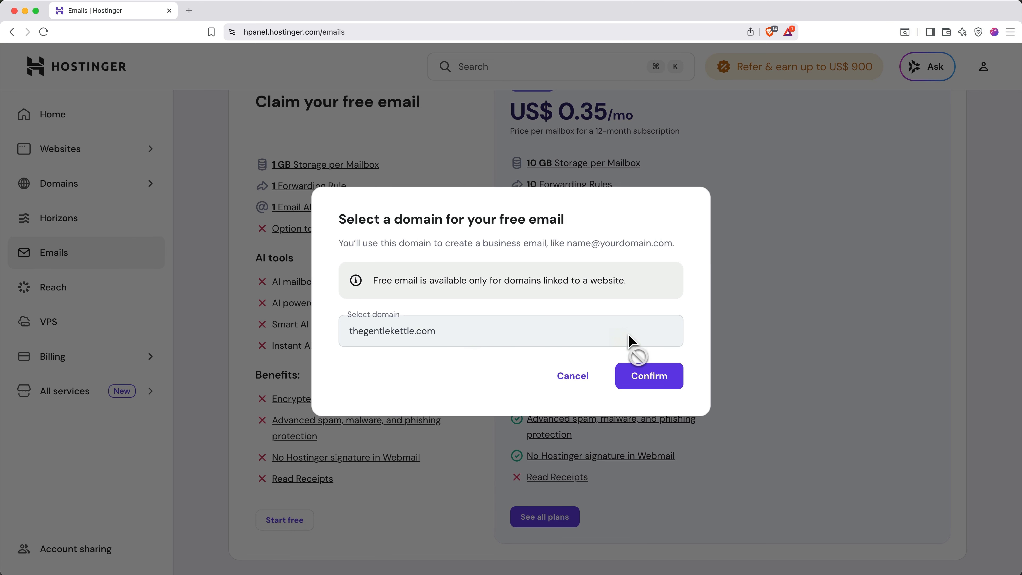
pyautogui.click(649, 377)
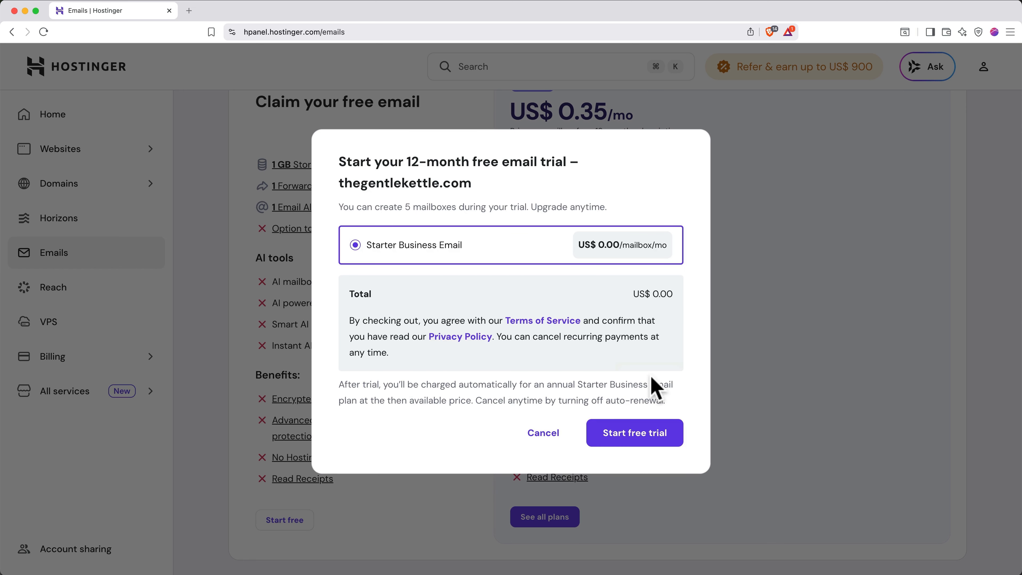
pyautogui.click(656, 449)
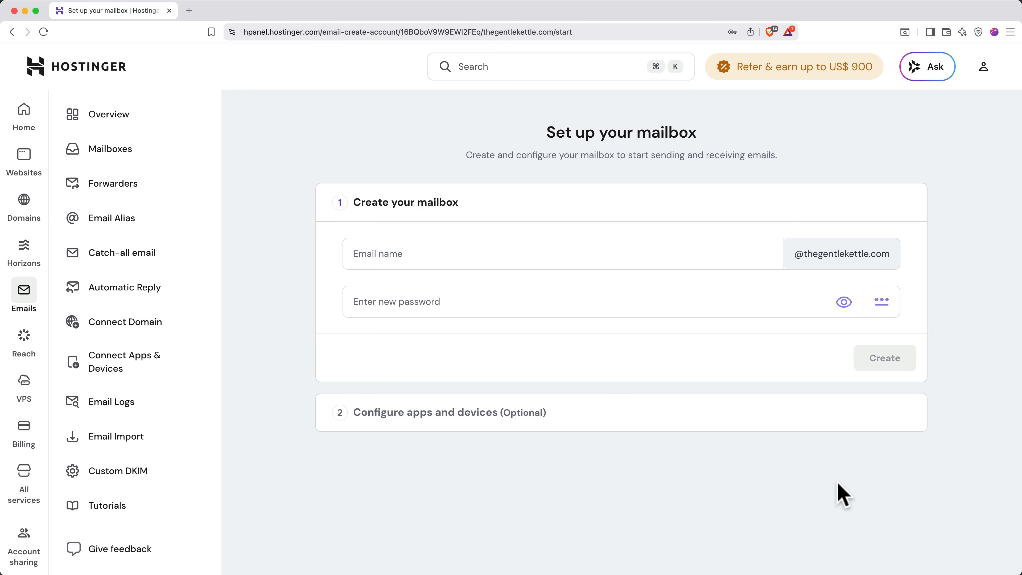
pyautogui.click(761, 250)
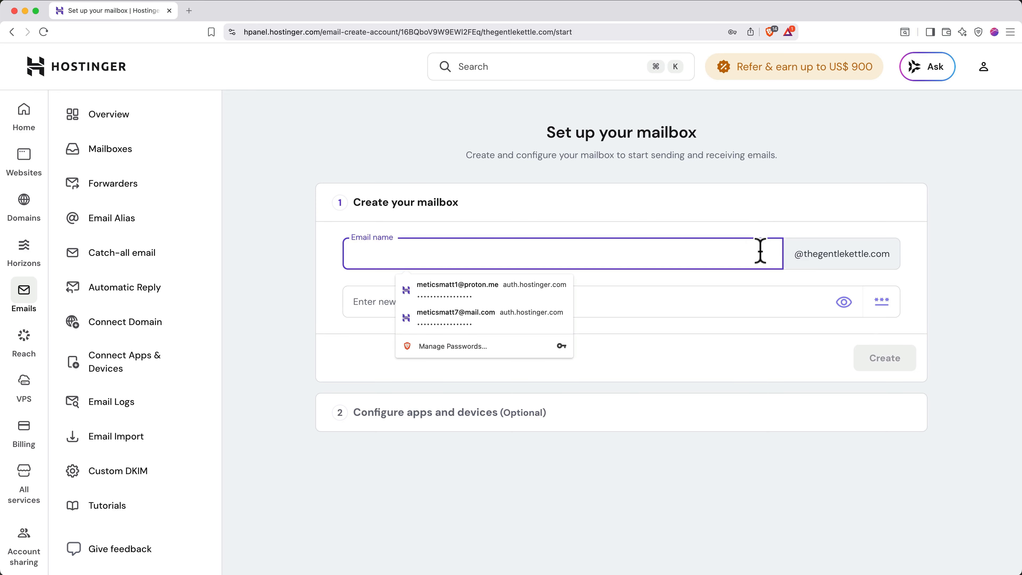
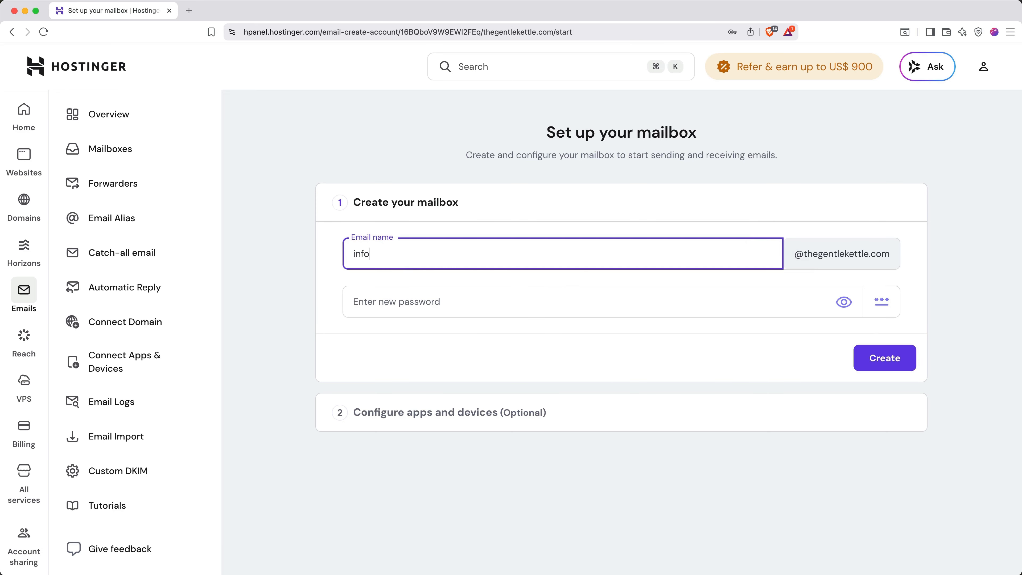
pyautogui.click(761, 302)
pyautogui.write('••')
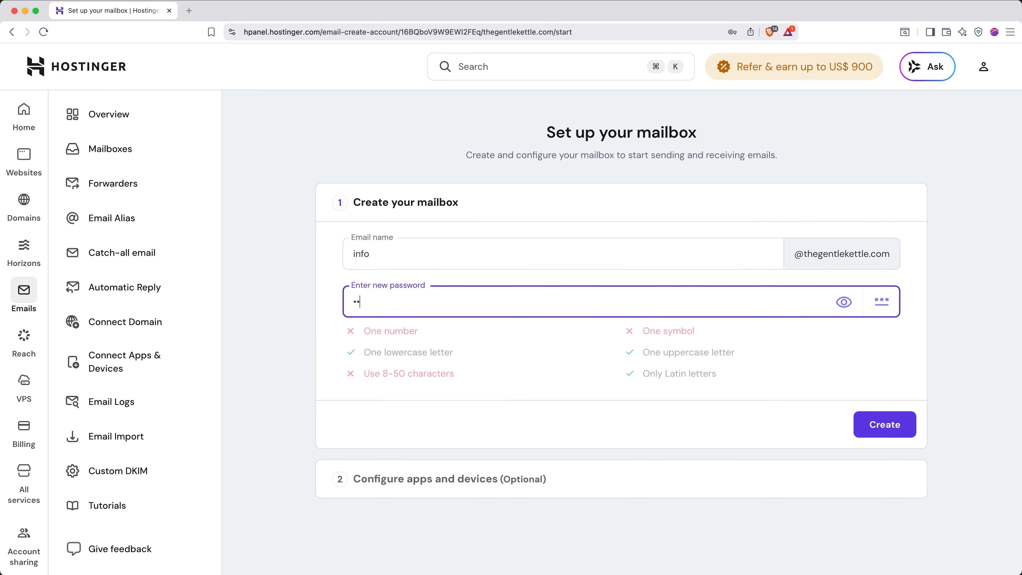
pyautogui.write('•••••••••••')
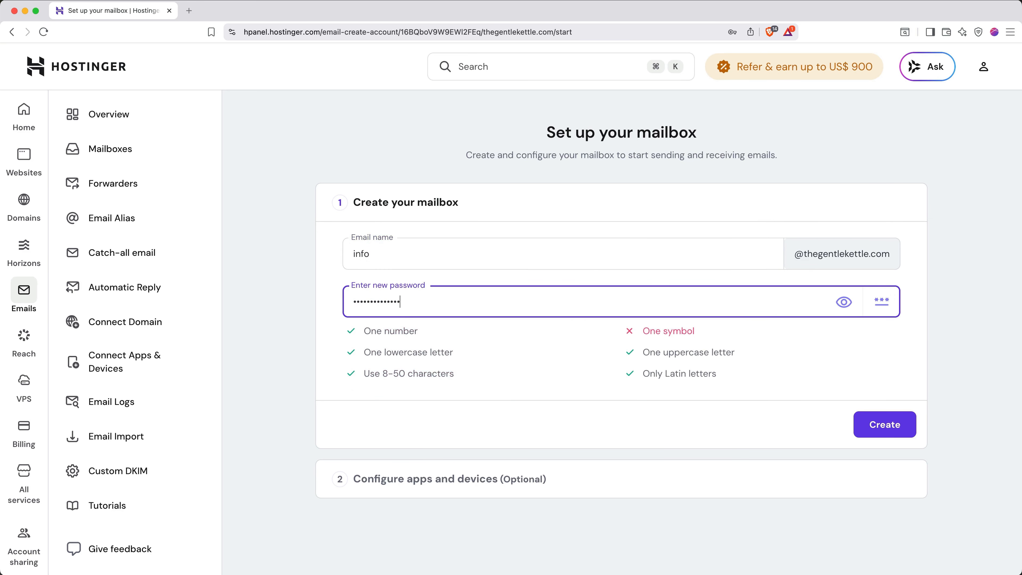
pyautogui.write('•••')
pyautogui.click(882, 434)
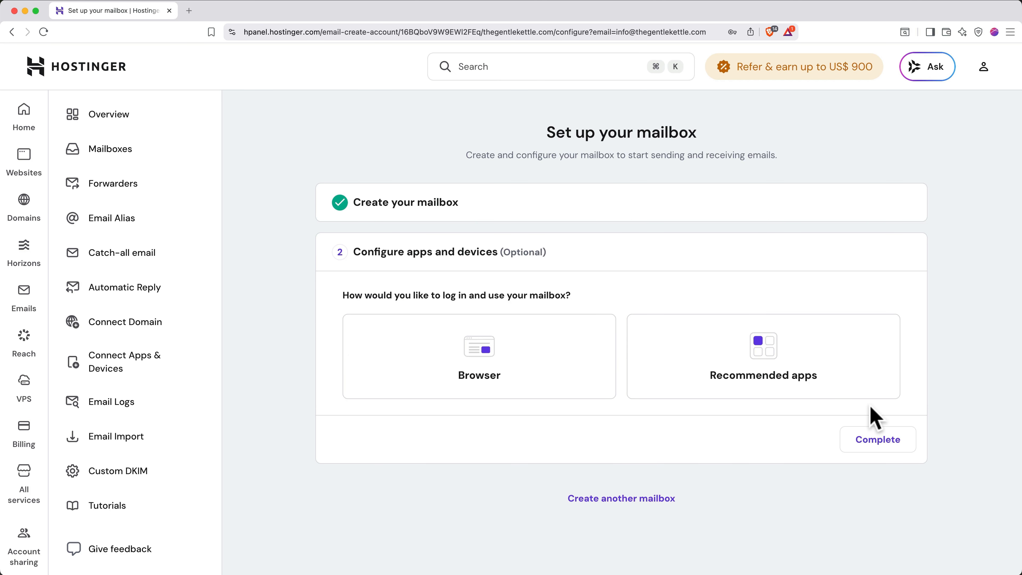
pyautogui.click(562, 383)
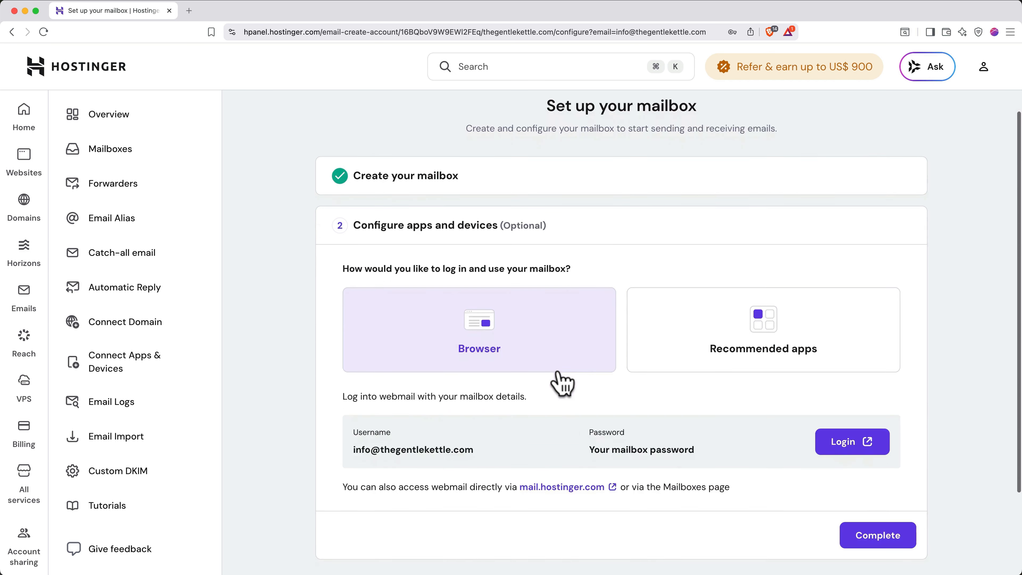